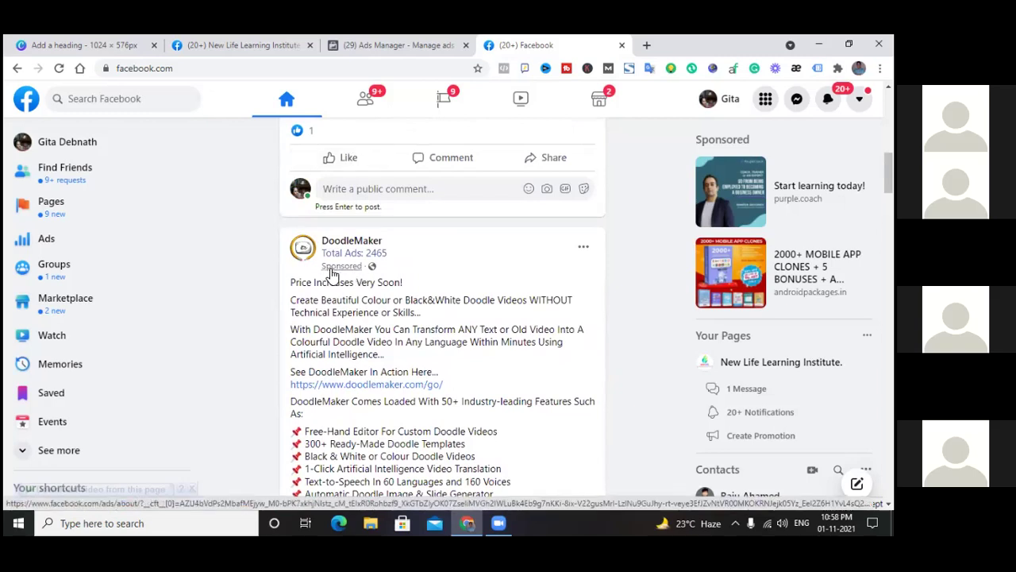
Scroll through the Facebook news feed, then go back twice to the empty New Tab page
{"action": "mouse_move", "coordinate": [366, 250]}
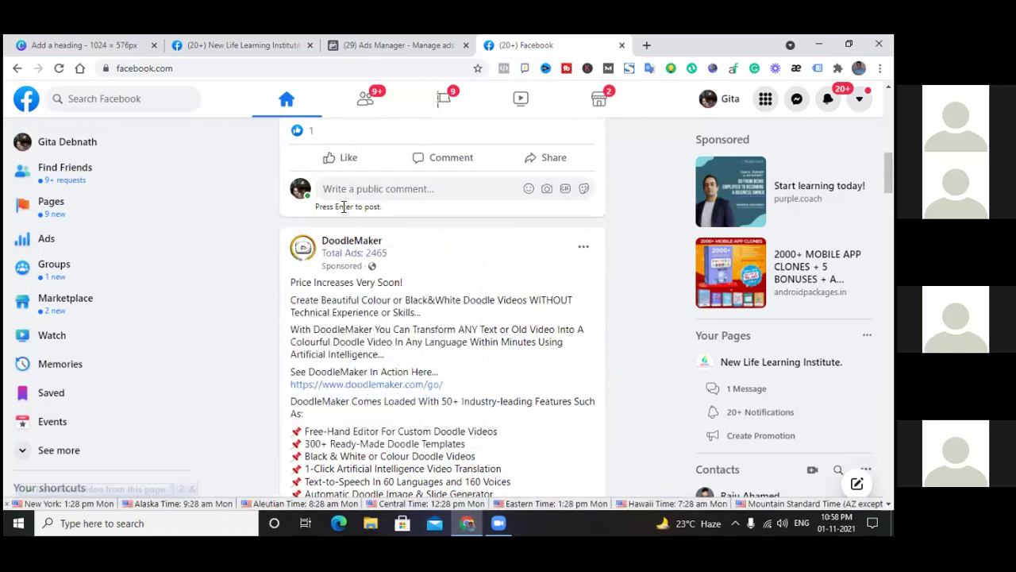
{"action": "scroll", "coordinate": [415, 296], "scroll_direction": "down", "scroll_amount": 10}
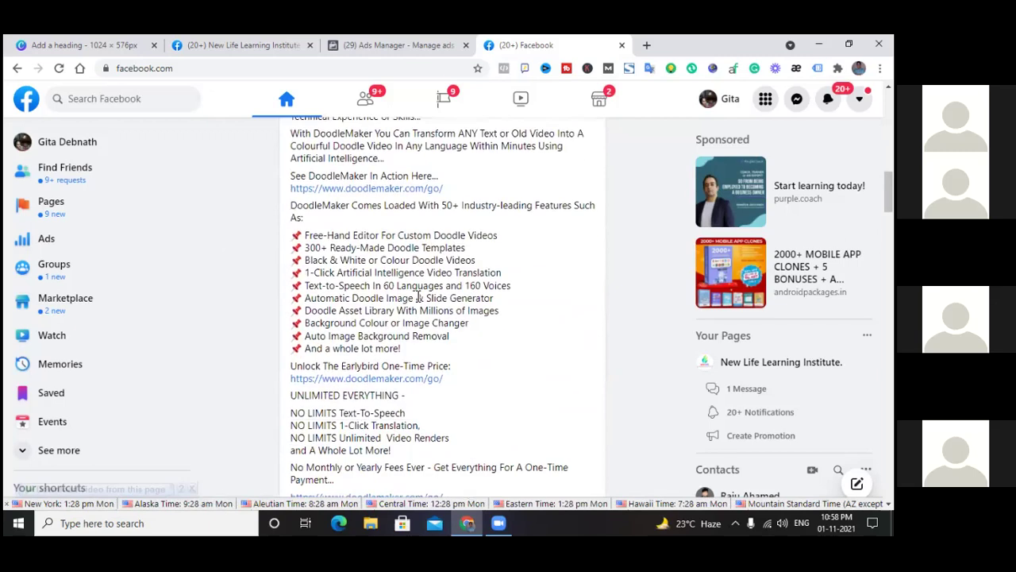
{"action": "scroll", "coordinate": [419, 303], "scroll_direction": "down", "scroll_amount": 15}
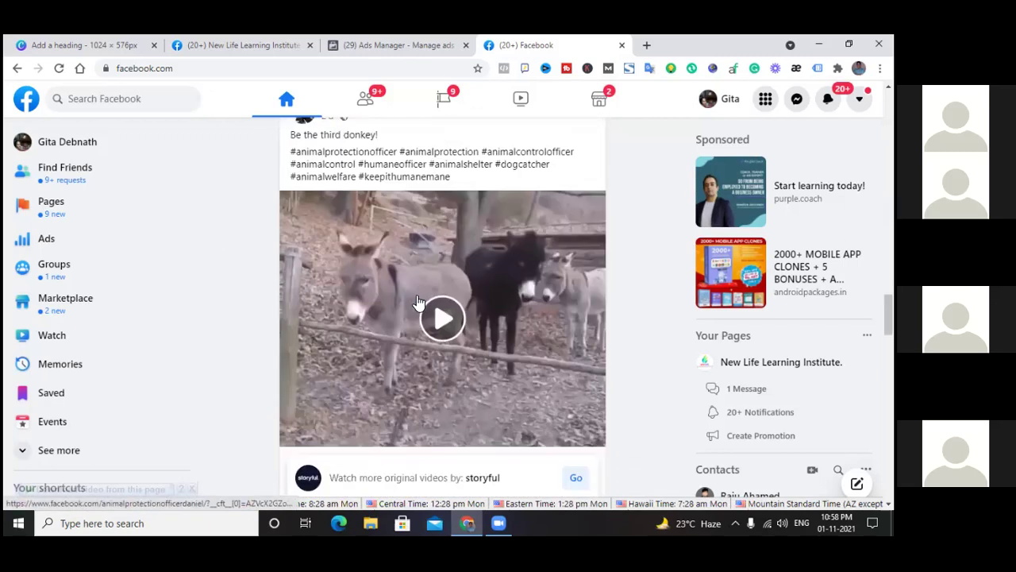
{"action": "scroll", "coordinate": [417, 300], "scroll_direction": "down", "scroll_amount": 15}
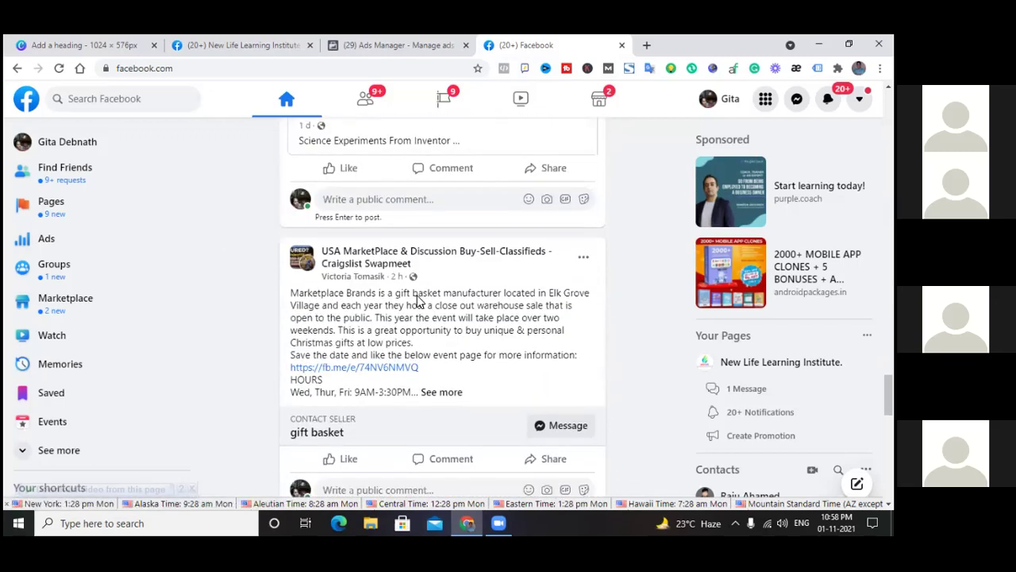
{"action": "scroll", "coordinate": [417, 301], "scroll_direction": "up", "scroll_amount": 1}
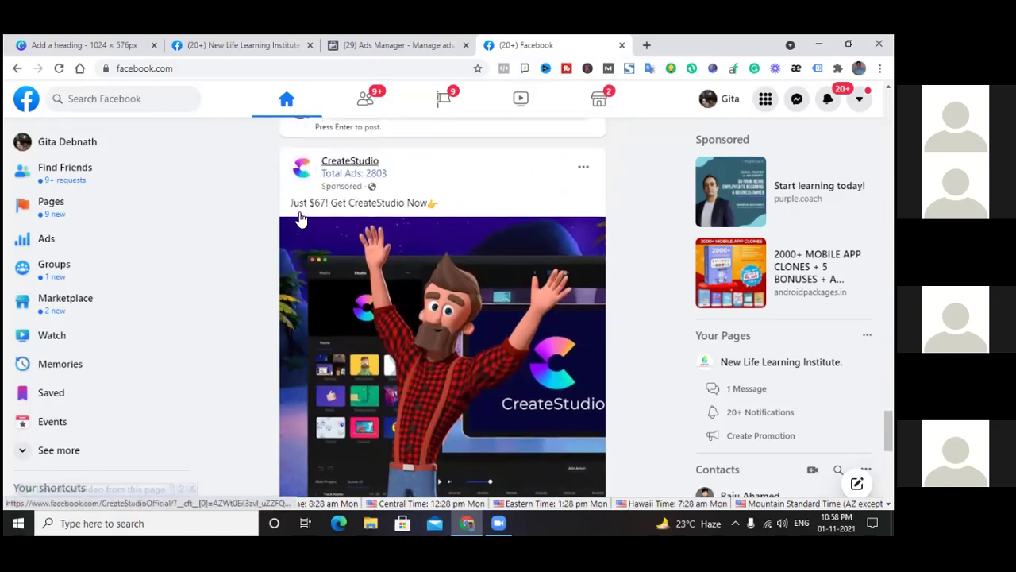
{"action": "scroll", "coordinate": [352, 252], "scroll_direction": "down", "scroll_amount": 3}
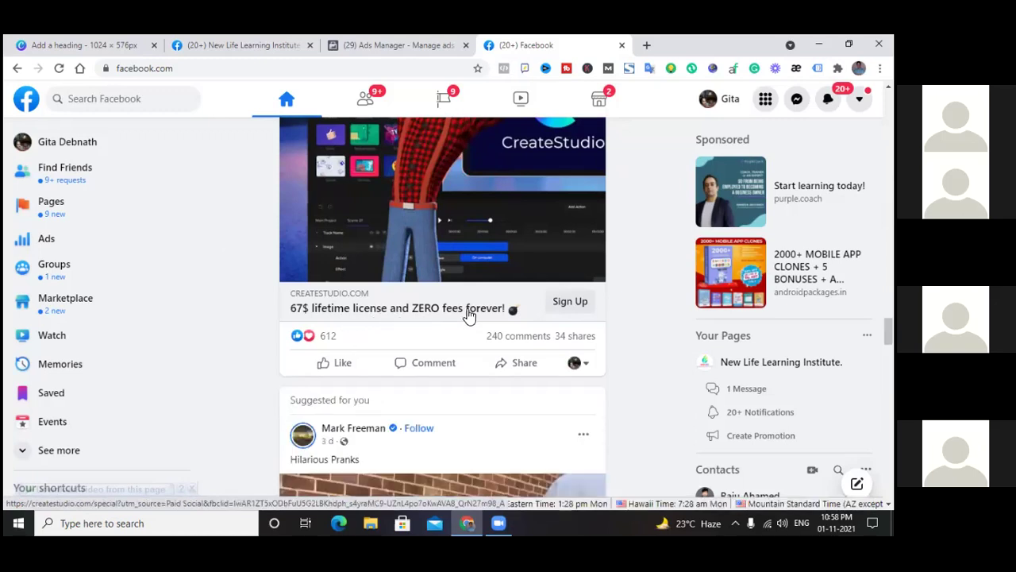
{"action": "scroll", "coordinate": [439, 310], "scroll_direction": "up", "scroll_amount": 2}
{"action": "scroll", "coordinate": [438, 310], "scroll_direction": "up", "scroll_amount": 20}
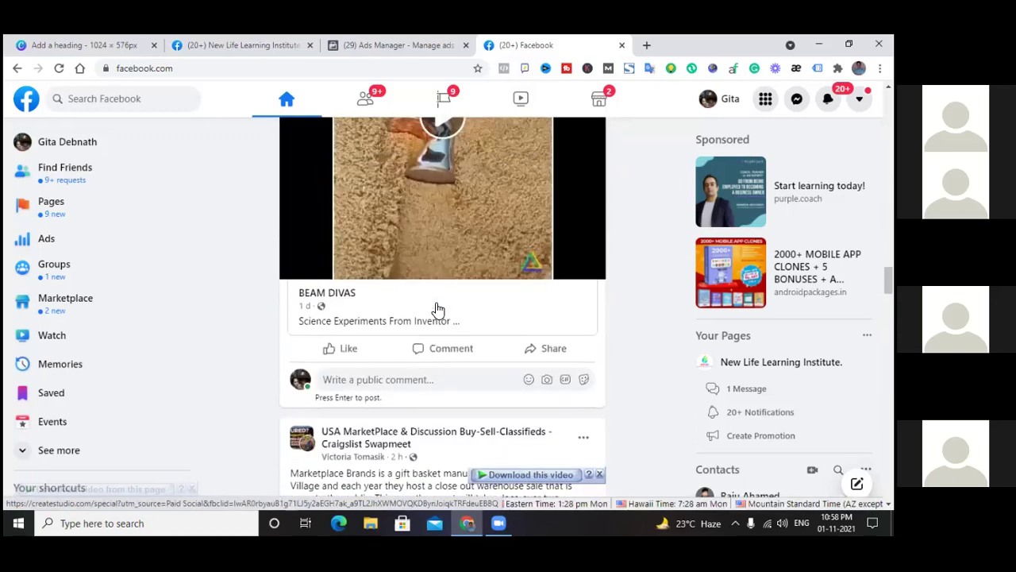
{"action": "scroll", "coordinate": [438, 309], "scroll_direction": "up", "scroll_amount": 20}
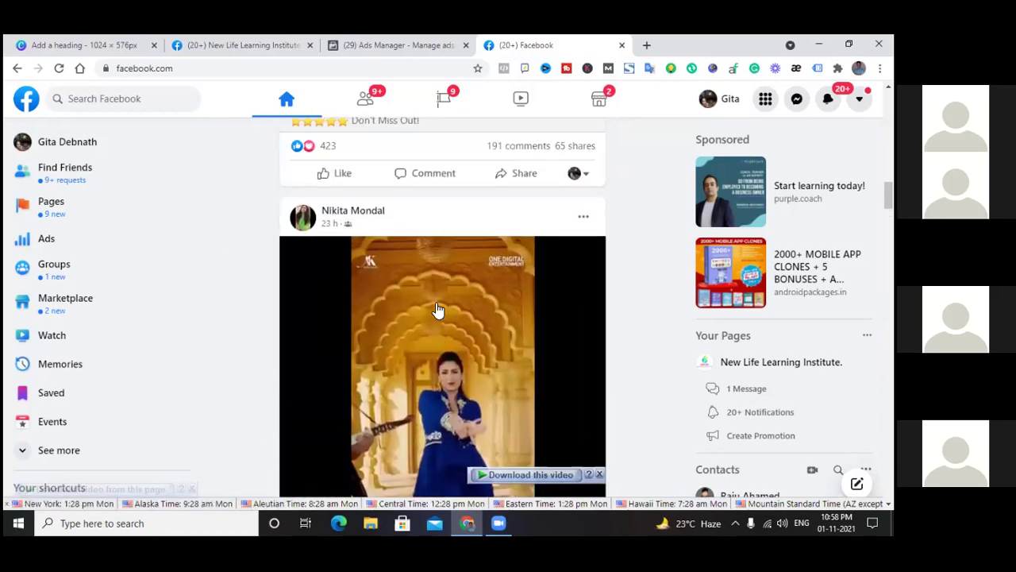
{"action": "scroll", "coordinate": [436, 303], "scroll_direction": "up", "scroll_amount": 3}
{"action": "scroll", "coordinate": [436, 303], "scroll_direction": "up", "scroll_amount": 15}
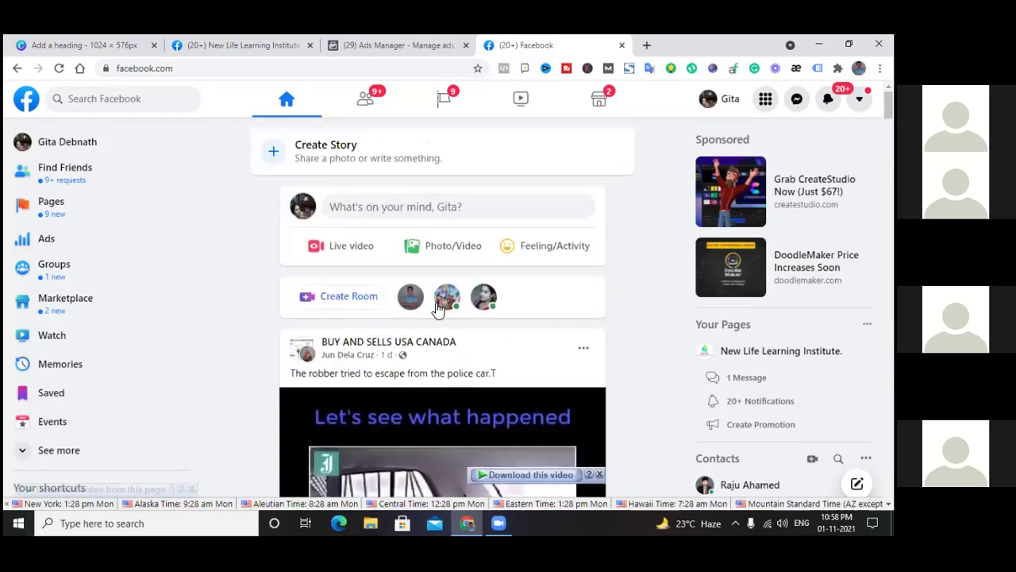
{"action": "left_click", "coordinate": [18, 70]}
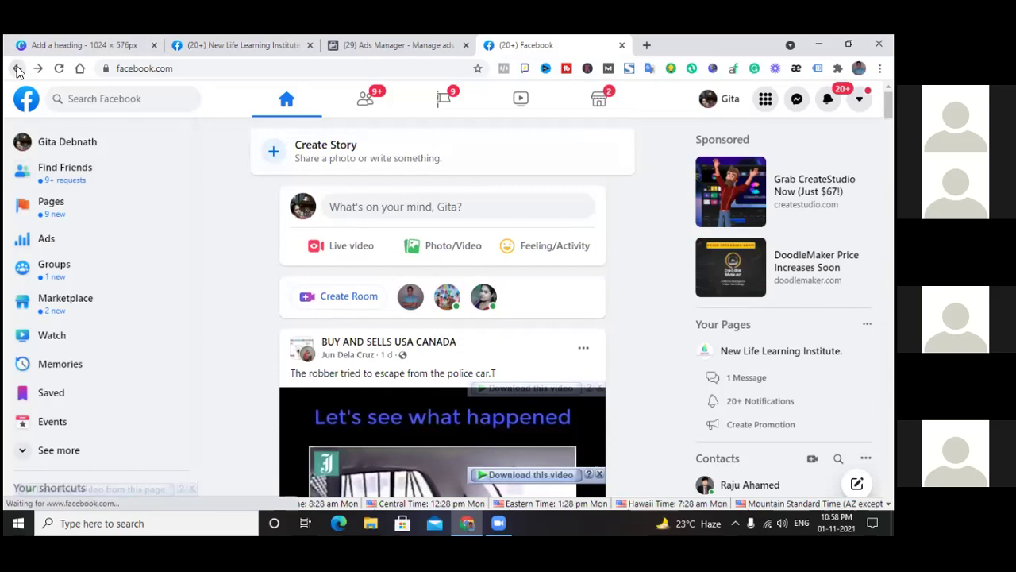
{"action": "left_click", "coordinate": [18, 70]}
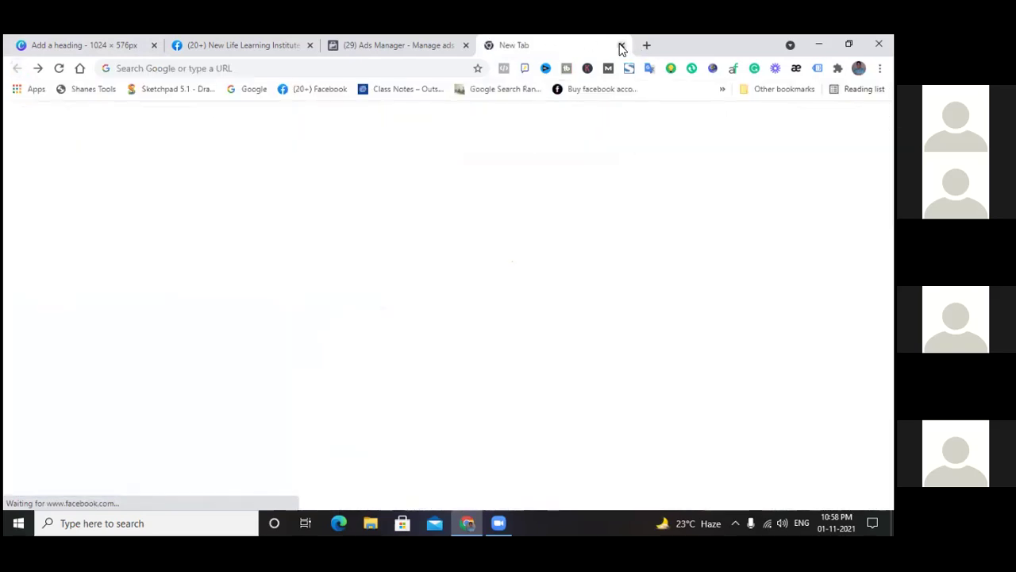
Close the empty New Tab and switch to the New Life Learning Institute tab
{"action": "left_click", "coordinate": [622, 46]}
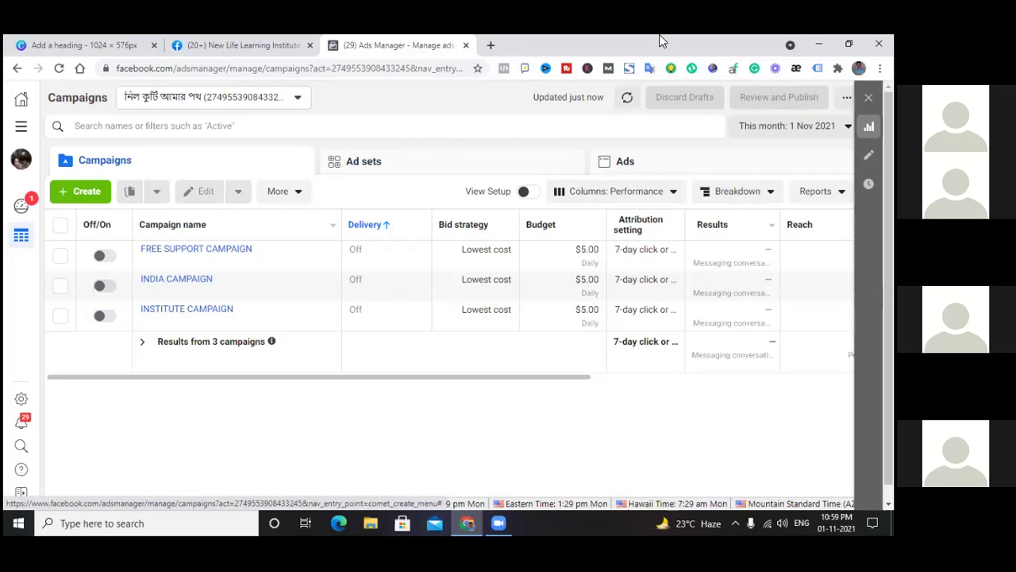
{"action": "left_click", "coordinate": [265, 45]}
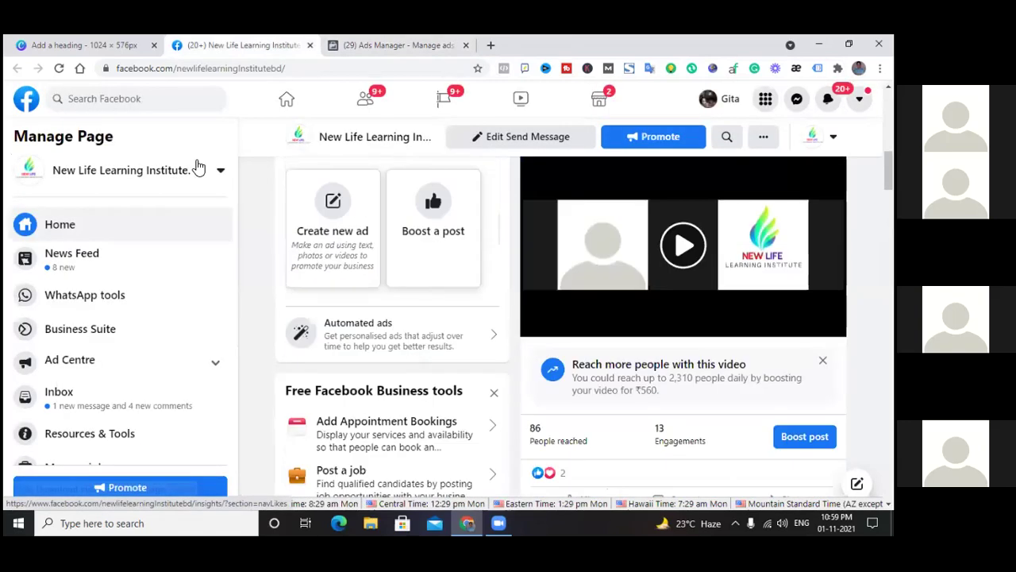
{"action": "left_click", "coordinate": [121, 45]}
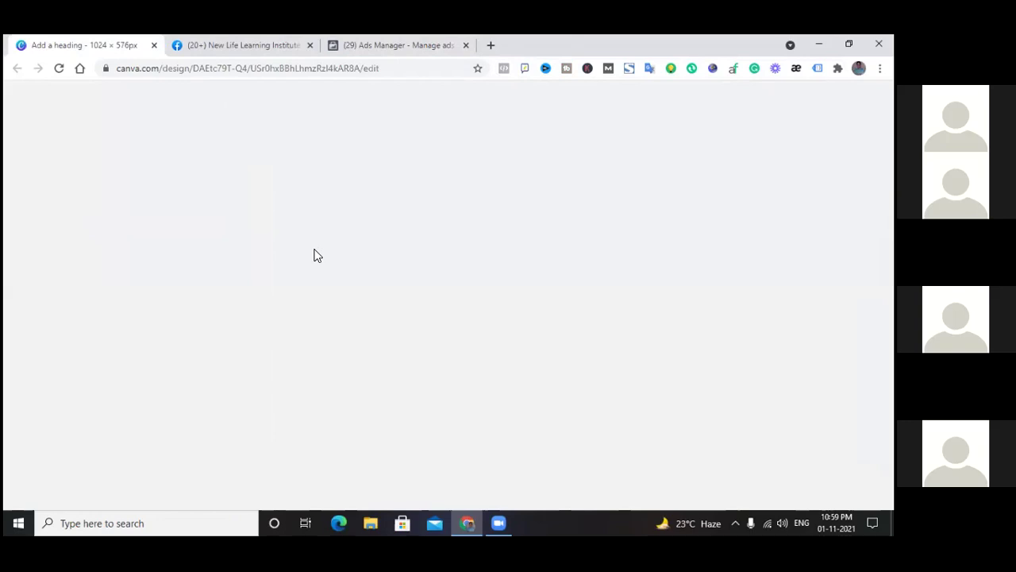
{"action": "scroll", "coordinate": [318, 273], "scroll_direction": "up", "scroll_amount": 2}
{"action": "scroll", "coordinate": [315, 272], "scroll_direction": "down", "scroll_amount": 5}
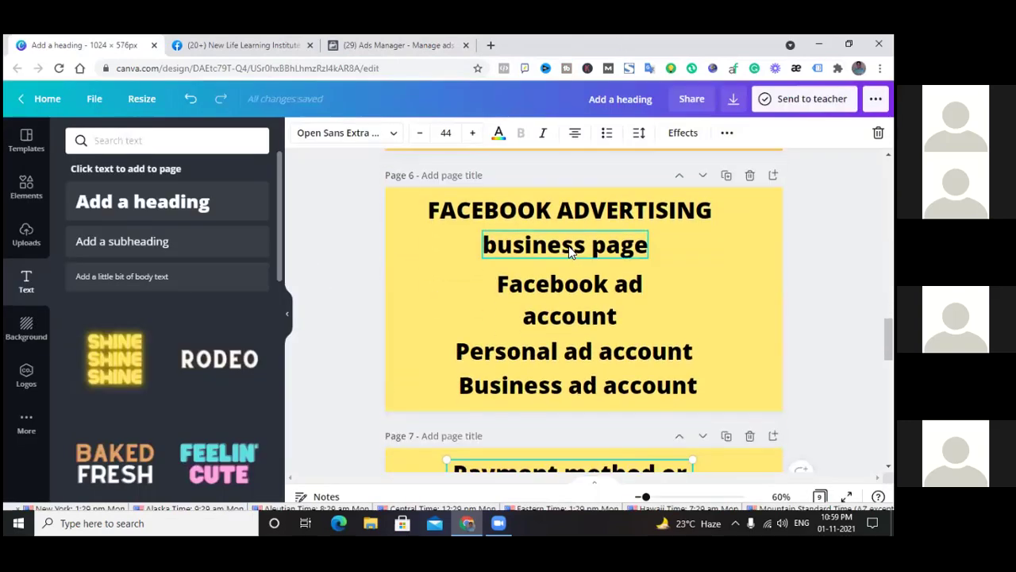
{"action": "scroll", "coordinate": [587, 293], "scroll_direction": "down", "scroll_amount": 3}
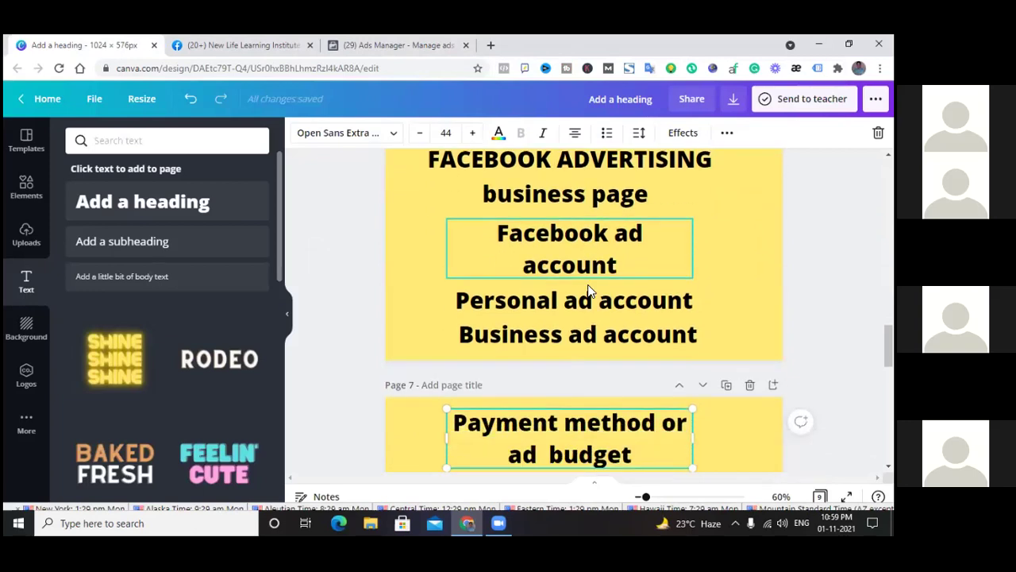
{"action": "scroll", "coordinate": [587, 291], "scroll_direction": "up", "scroll_amount": 3}
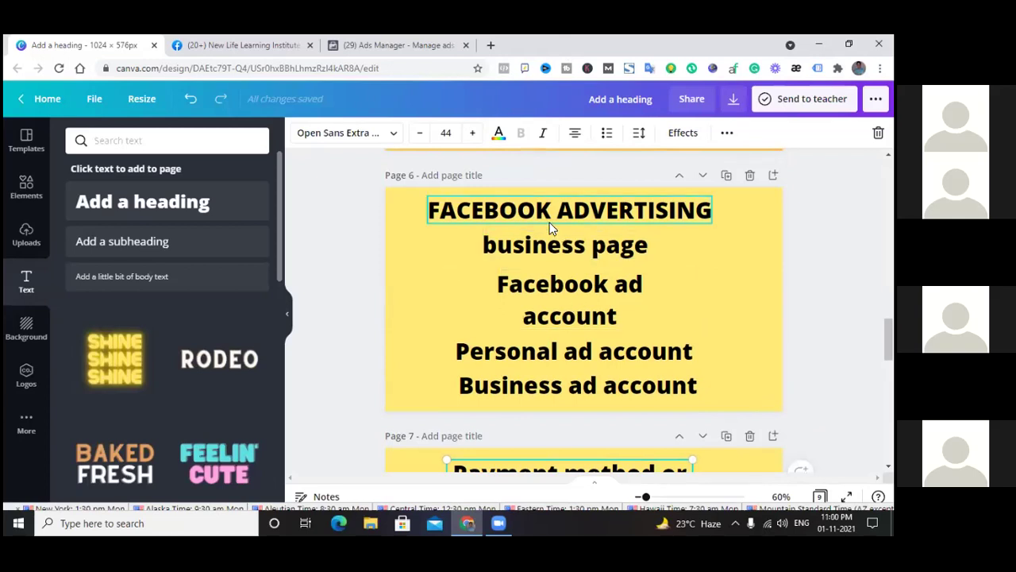
{"action": "left_click", "coordinate": [376, 45]}
{"action": "left_click", "coordinate": [276, 46]}
{"action": "left_click", "coordinate": [365, 45]}
{"action": "left_click", "coordinate": [190, 48]}
{"action": "left_click", "coordinate": [131, 44]}
{"action": "left_click", "coordinate": [215, 49]}
{"action": "left_click", "coordinate": [407, 47]}
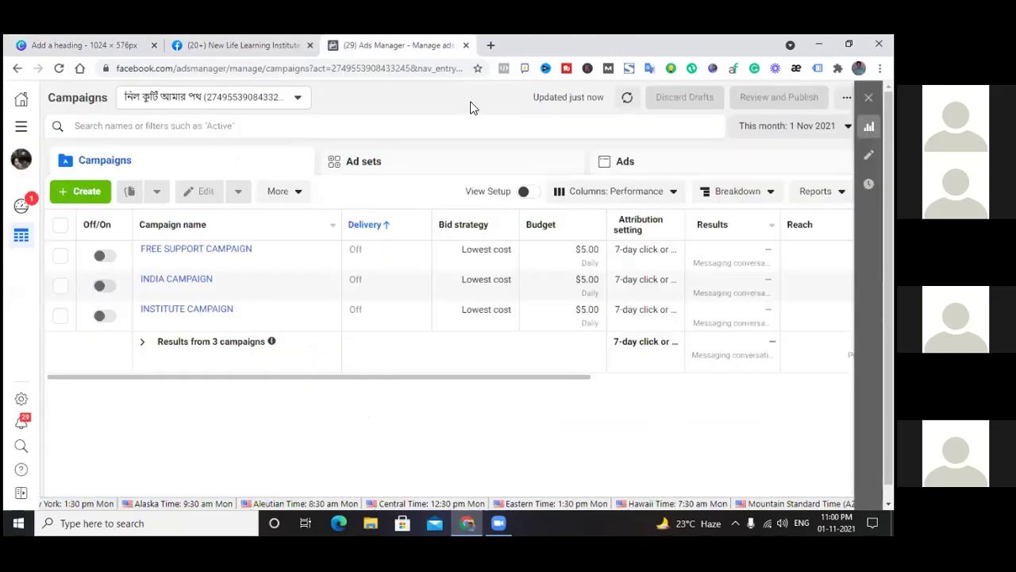
{"action": "left_click", "coordinate": [230, 47]}
{"action": "left_click", "coordinate": [79, 46]}
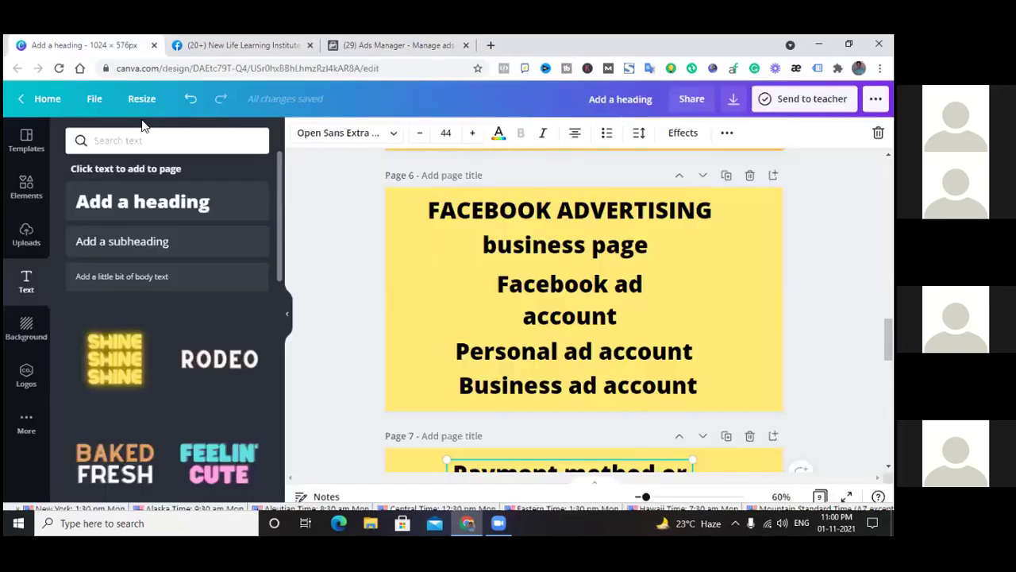
{"action": "left_click", "coordinate": [245, 47]}
{"action": "left_click", "coordinate": [397, 45]}
{"action": "left_click", "coordinate": [242, 46]}
{"action": "left_click", "coordinate": [71, 44]}
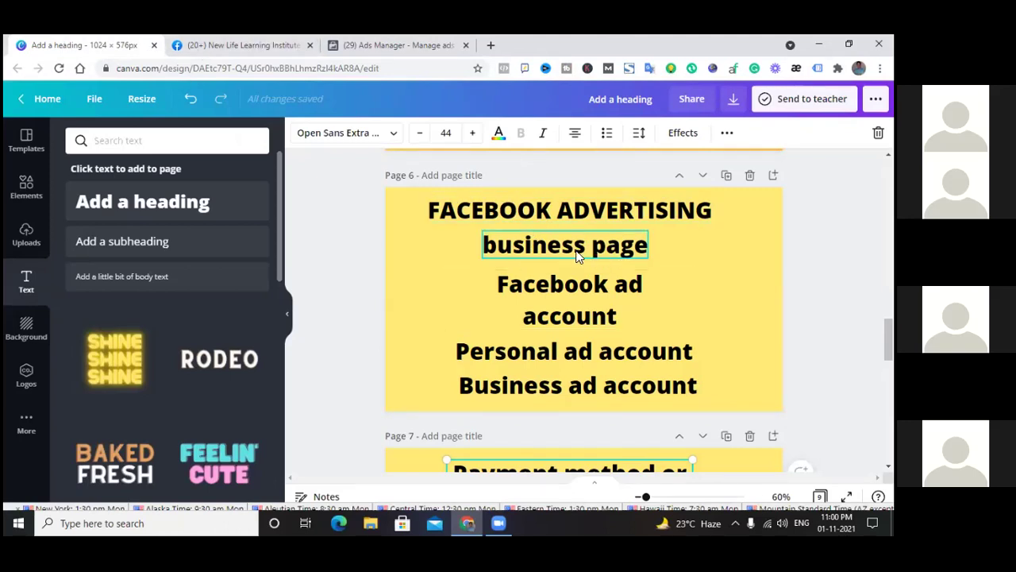
{"action": "left_click", "coordinate": [413, 48]}
{"action": "left_click", "coordinate": [272, 44]}
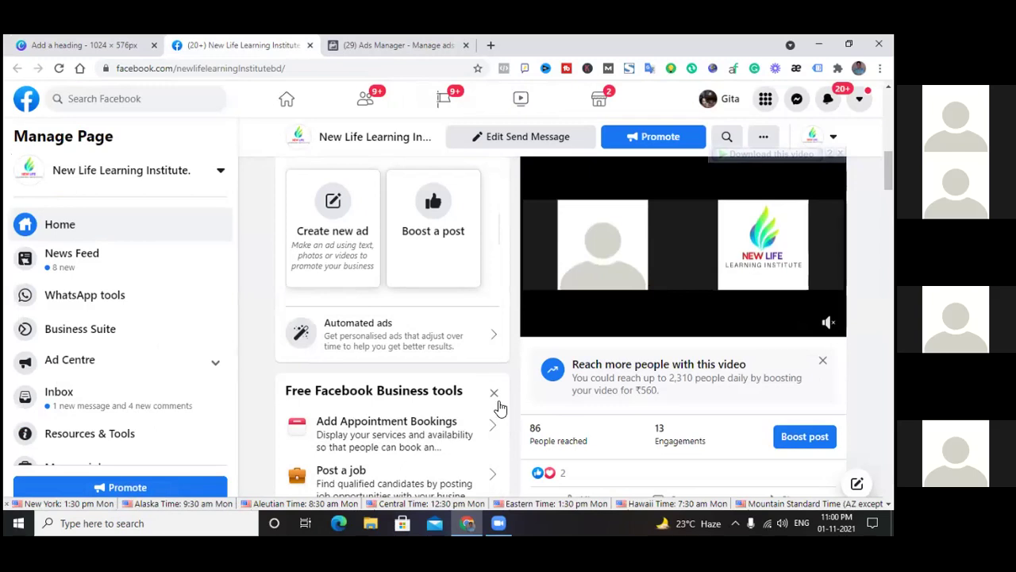
Close the Ads Manager campaigns tab and open a fresh browser tab
{"action": "left_click", "coordinate": [403, 46]}
{"action": "left_click", "coordinate": [246, 46]}
{"action": "left_click", "coordinate": [467, 45]}
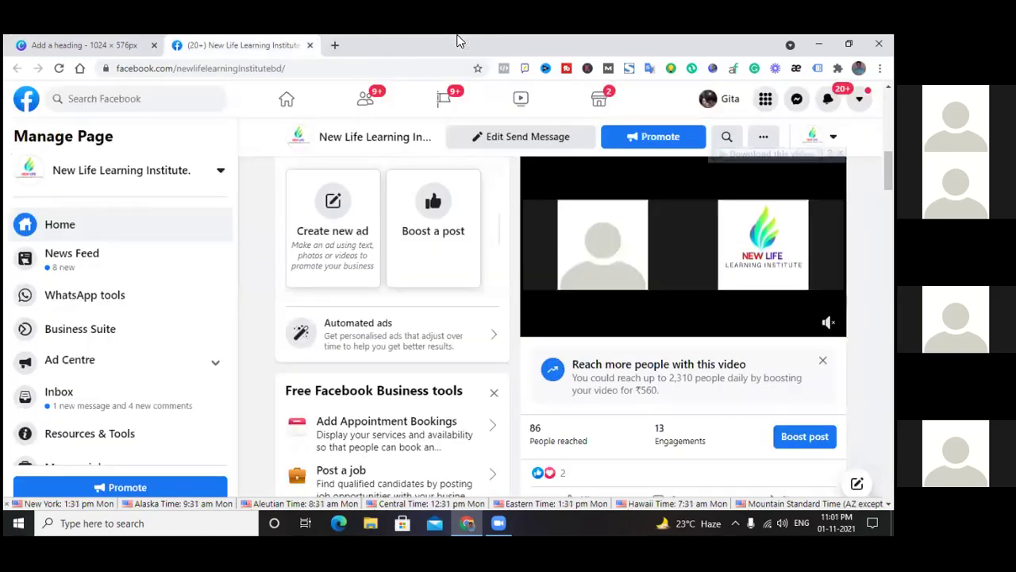
{"action": "left_click", "coordinate": [335, 45]}
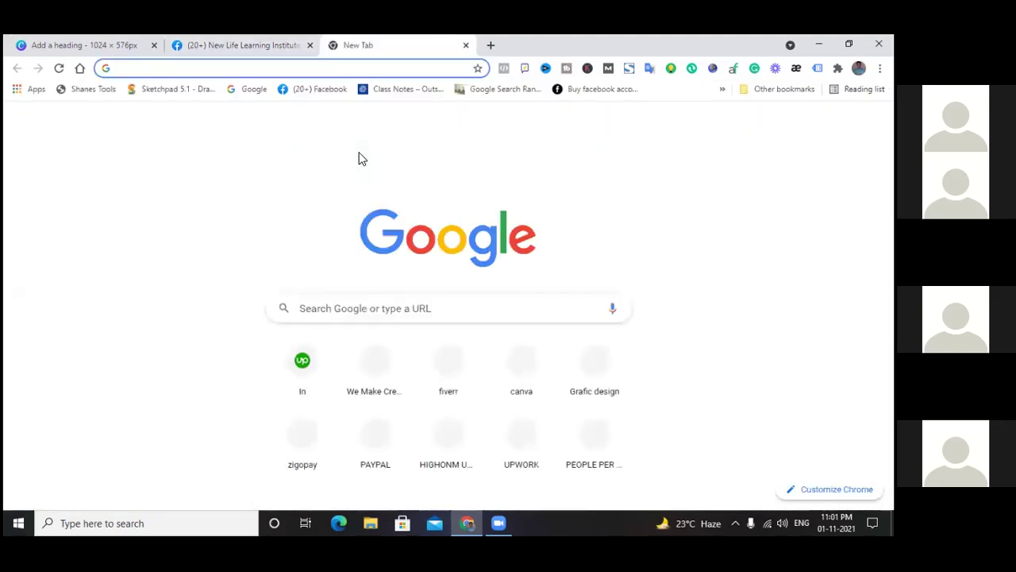
Search Google for 'facebook', open Facebook, and go to the Pages you manage list
{"action": "left_click", "coordinate": [344, 306]}
{"action": "left_click", "coordinate": [328, 342]}
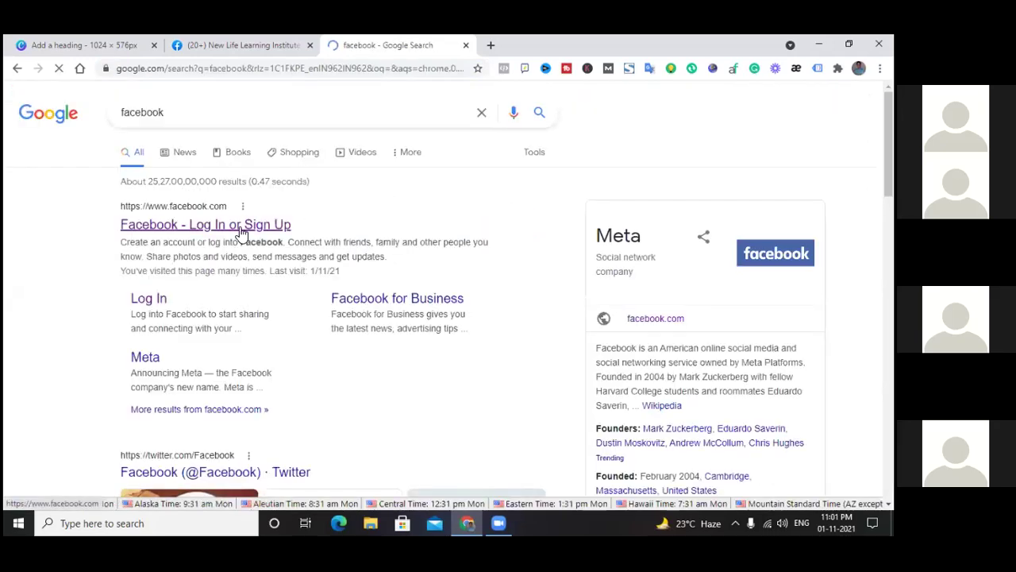
{"action": "left_click", "coordinate": [262, 224]}
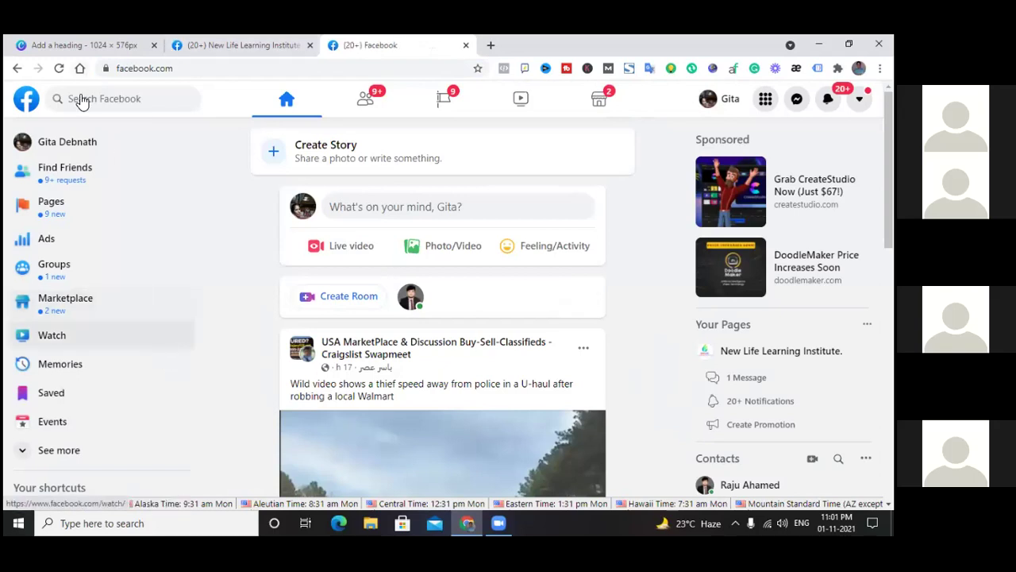
{"action": "left_click", "coordinate": [43, 219]}
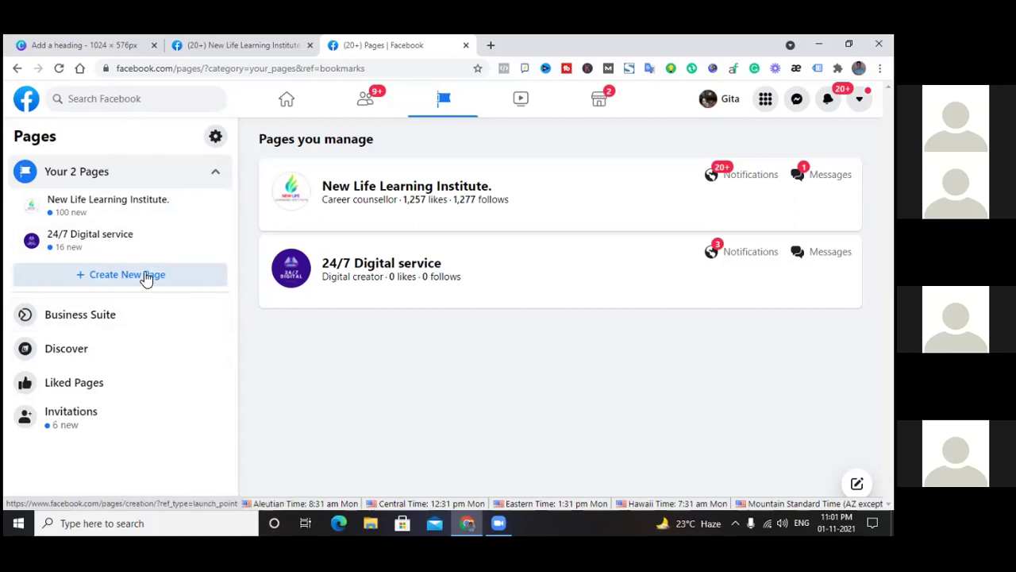
Start a new Page with '+ Create New Page' in the Pages sidebar
{"action": "left_click", "coordinate": [93, 278]}
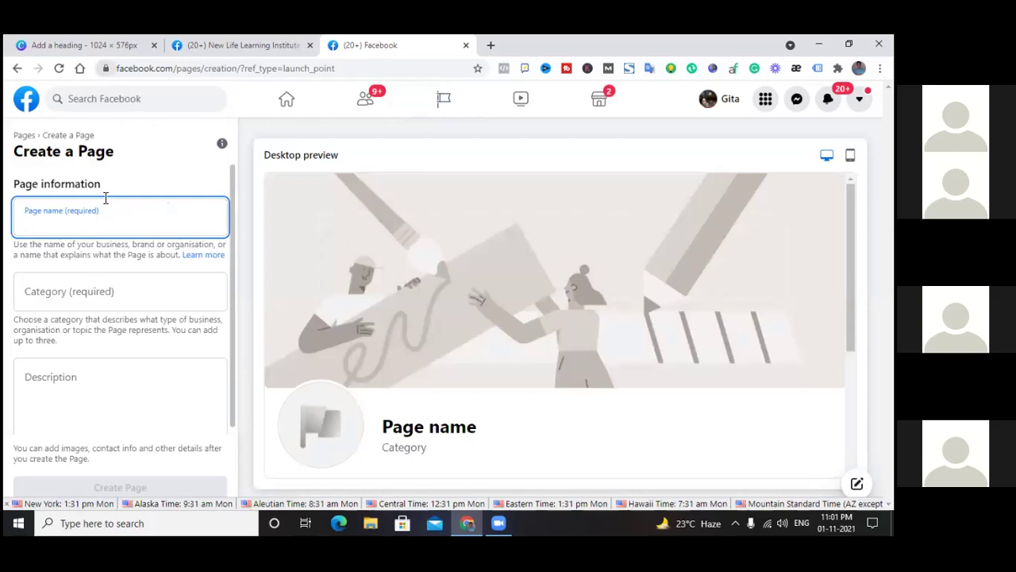
Enter 'Monisha Fashion' as the new Page name on the Create a Page form
{"action": "scroll", "coordinate": [99, 291], "scroll_direction": "down", "scroll_amount": 1}
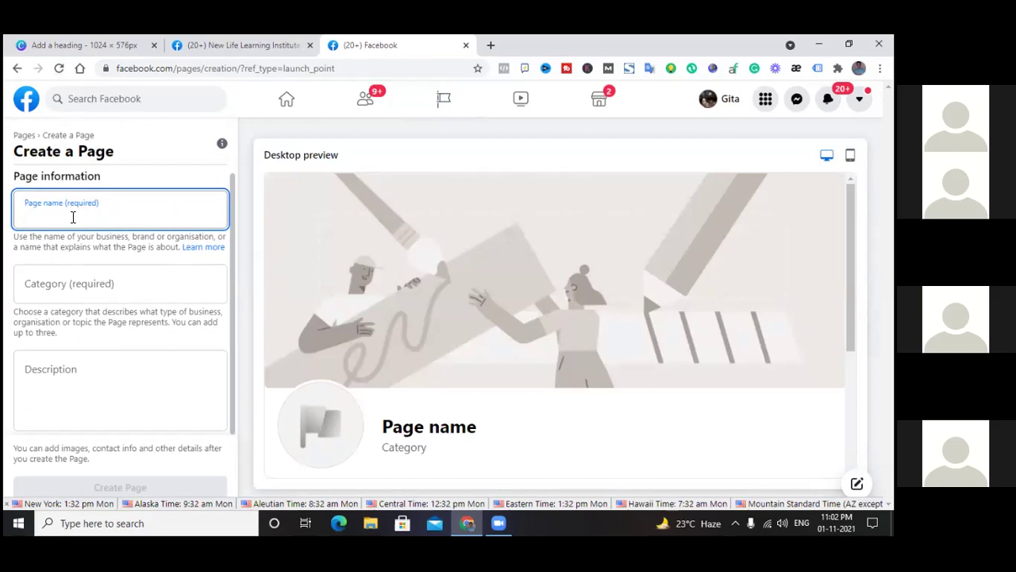
{"action": "type", "text": "Moni"}
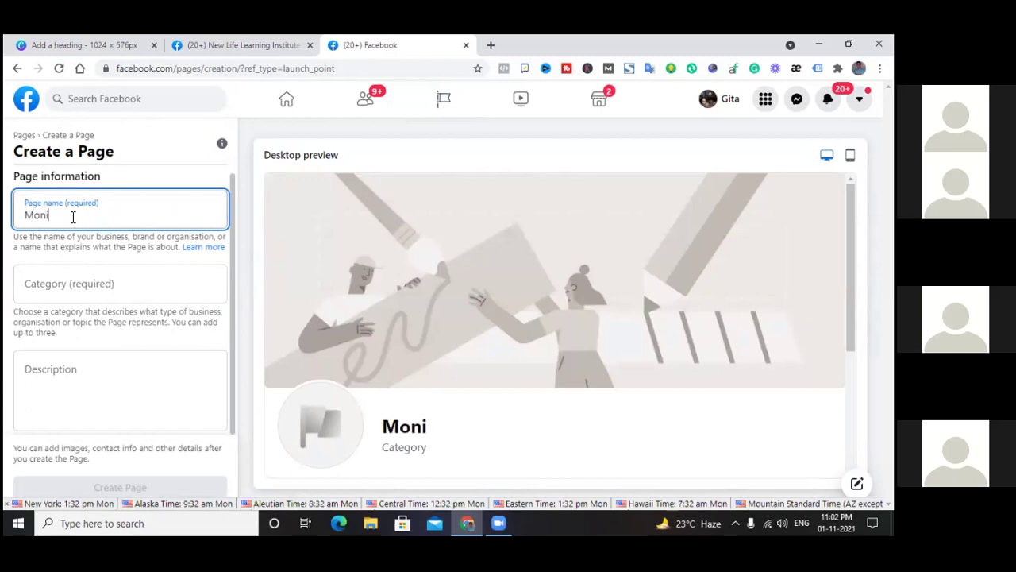
{"action": "type", "text": "sha"}
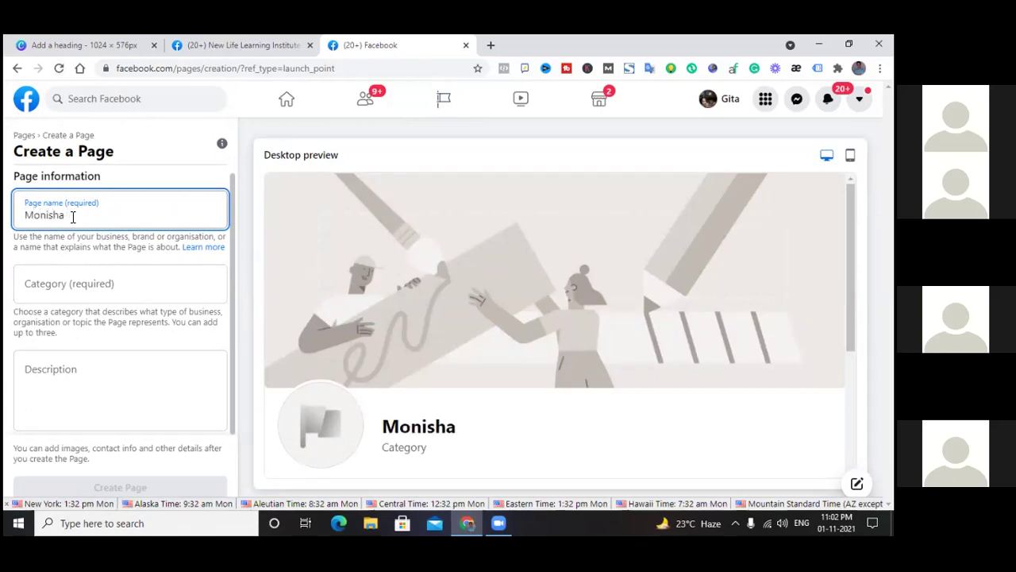
{"action": "type", "text": " Fashion"}
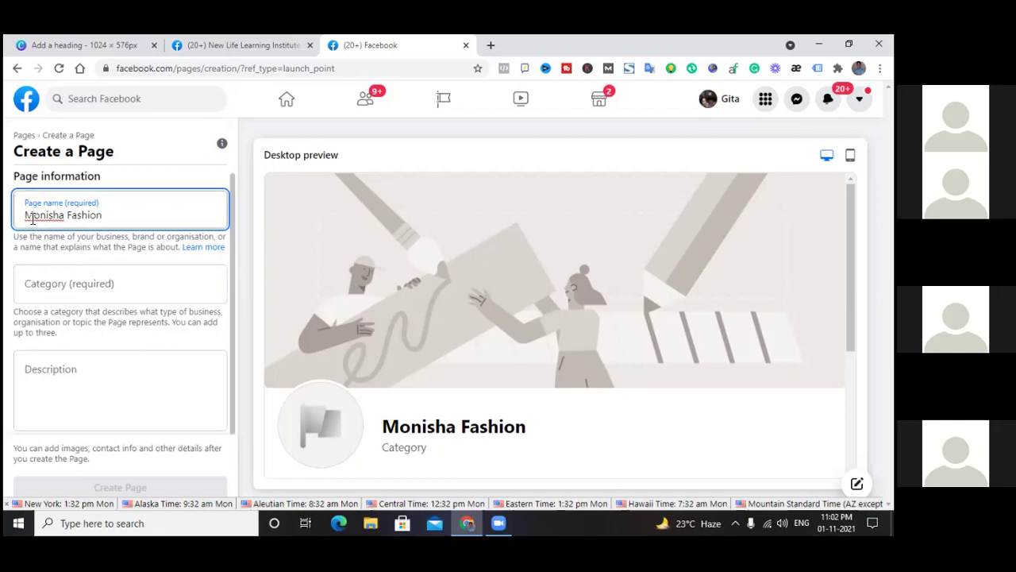
{"action": "left_click_drag", "start_coordinate": [27, 214], "coordinate": [116, 216]}
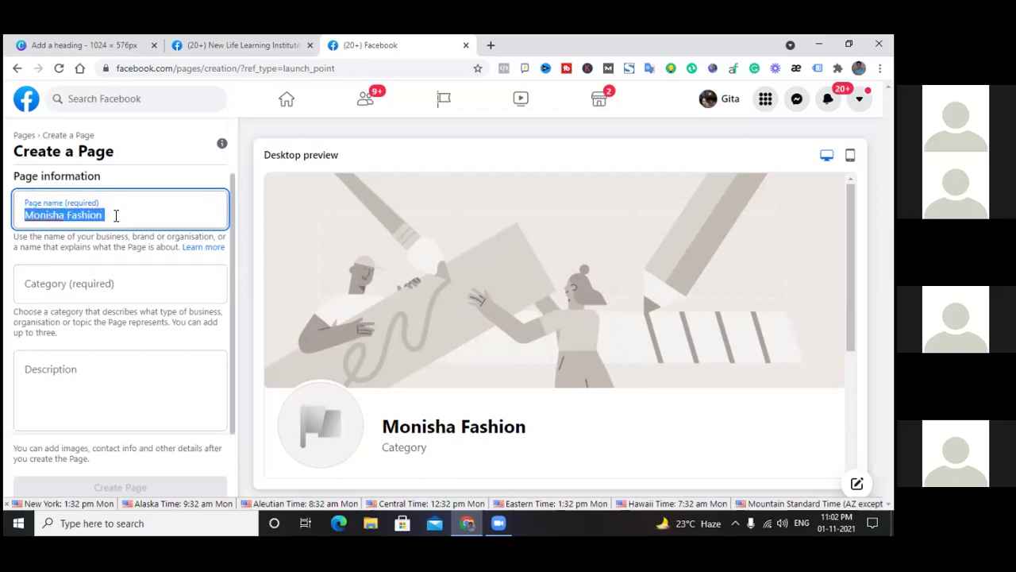
{"action": "left_click", "coordinate": [116, 215]}
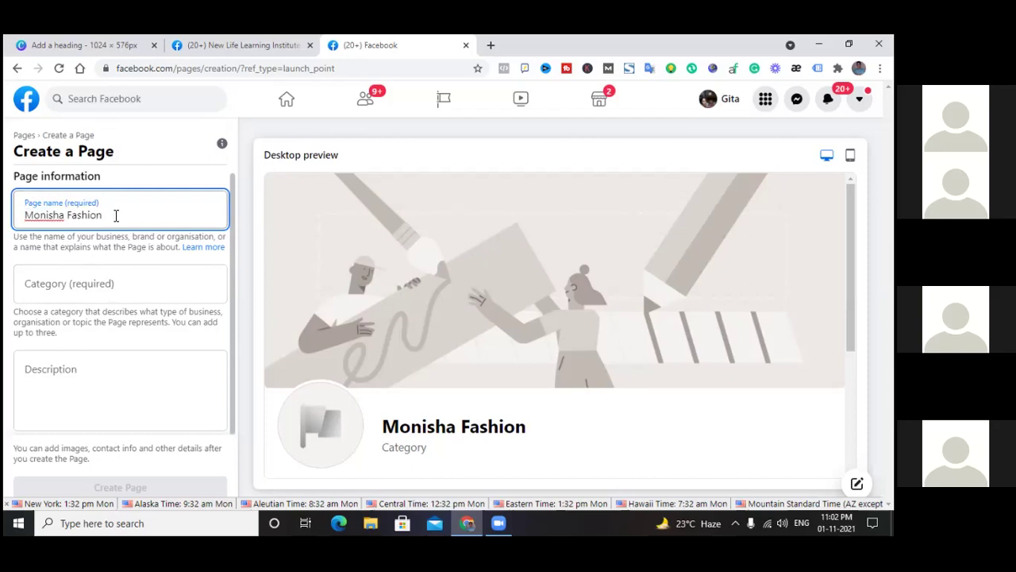
{"action": "left_click", "coordinate": [104, 283]}
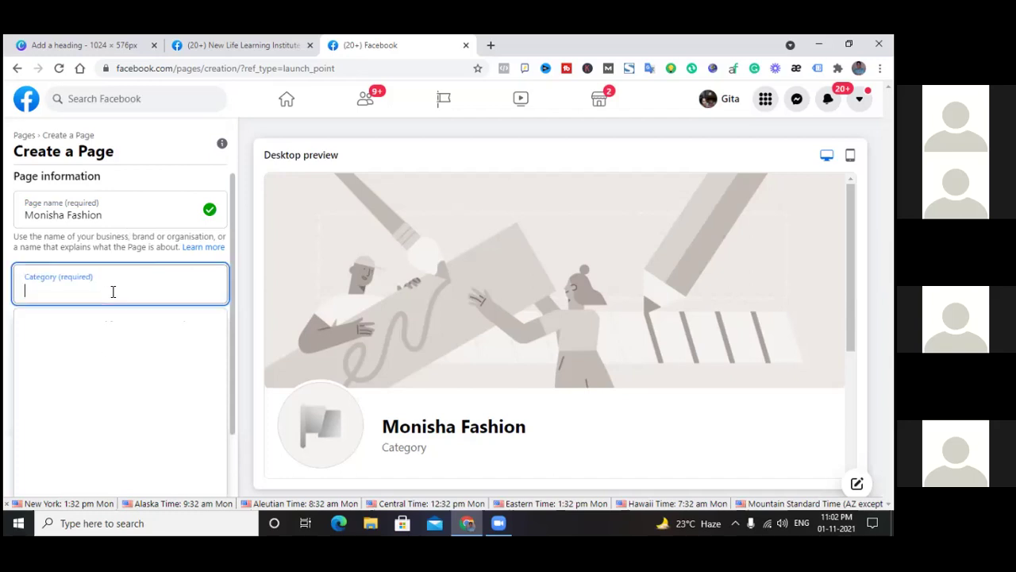
Search 'fashion' twice to add Clothing shop and Women's clothes shop as categories
{"action": "type", "text": "fashion"}
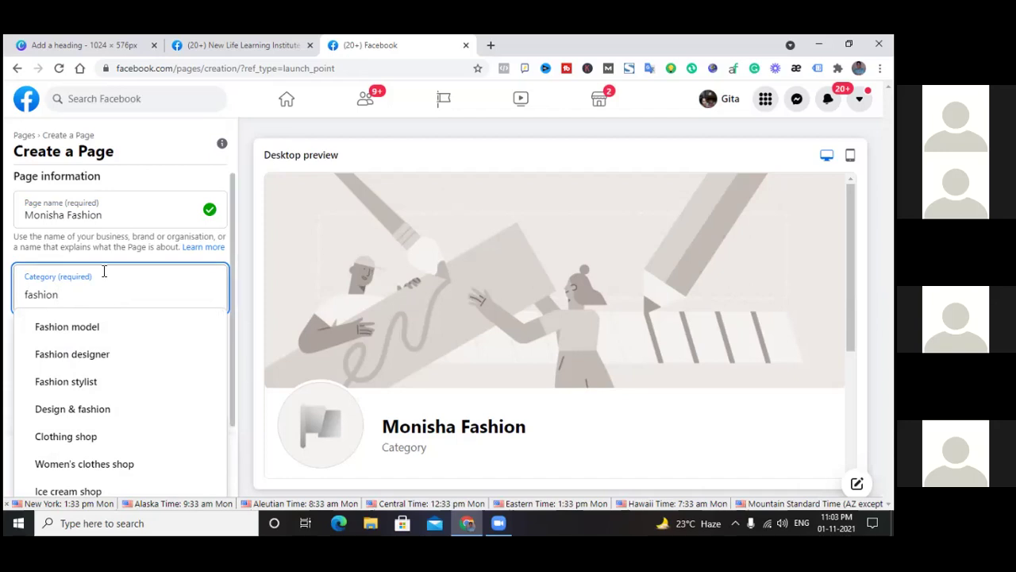
{"action": "left_click", "coordinate": [60, 442]}
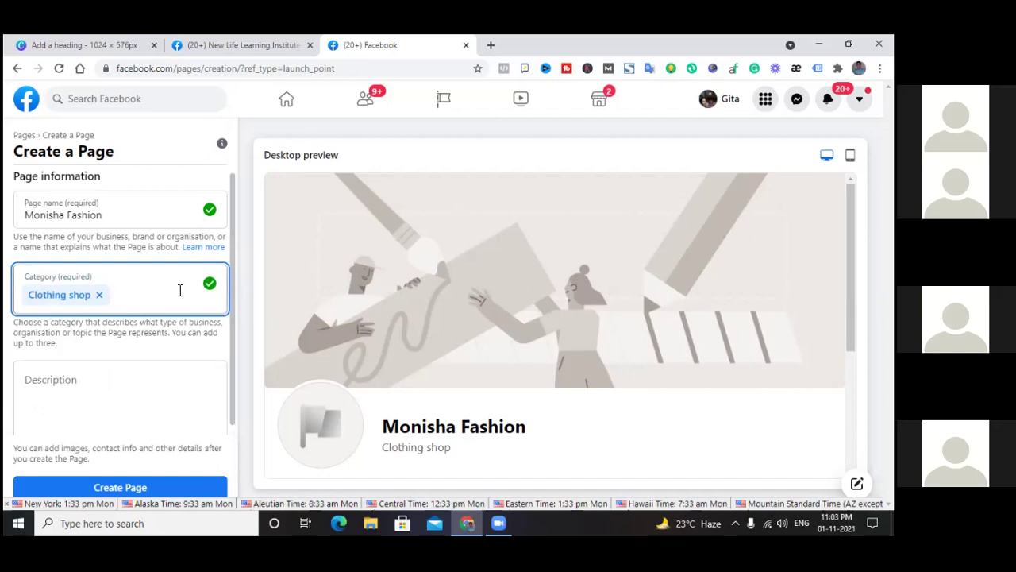
{"action": "type", "text": "fa"}
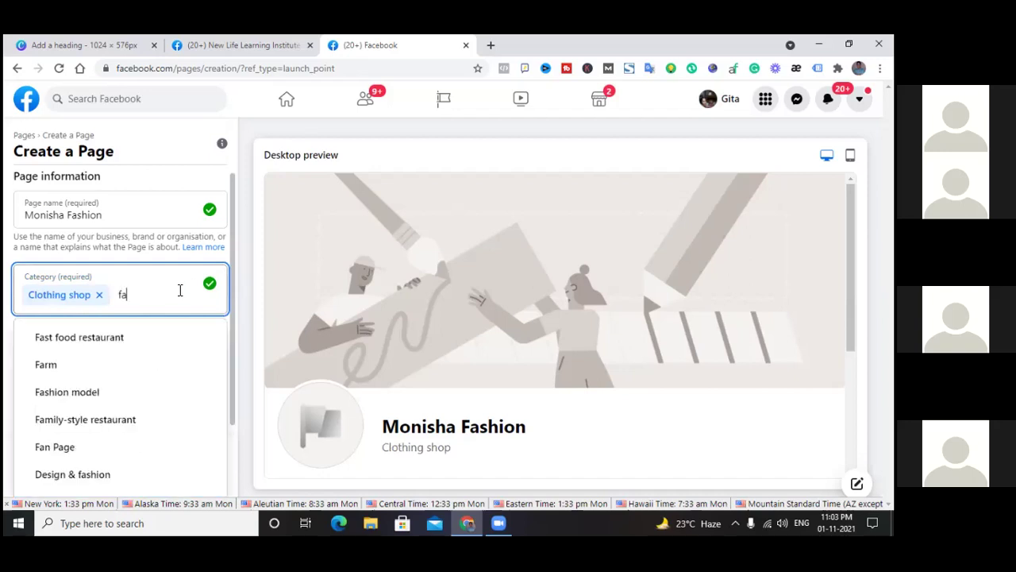
{"action": "type", "text": "shion"}
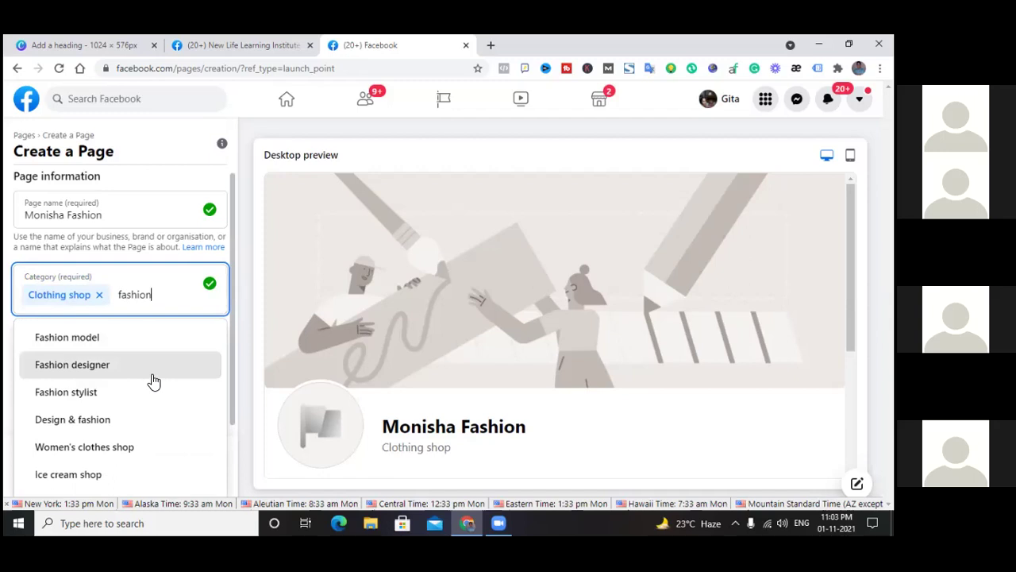
{"action": "left_click", "coordinate": [89, 448]}
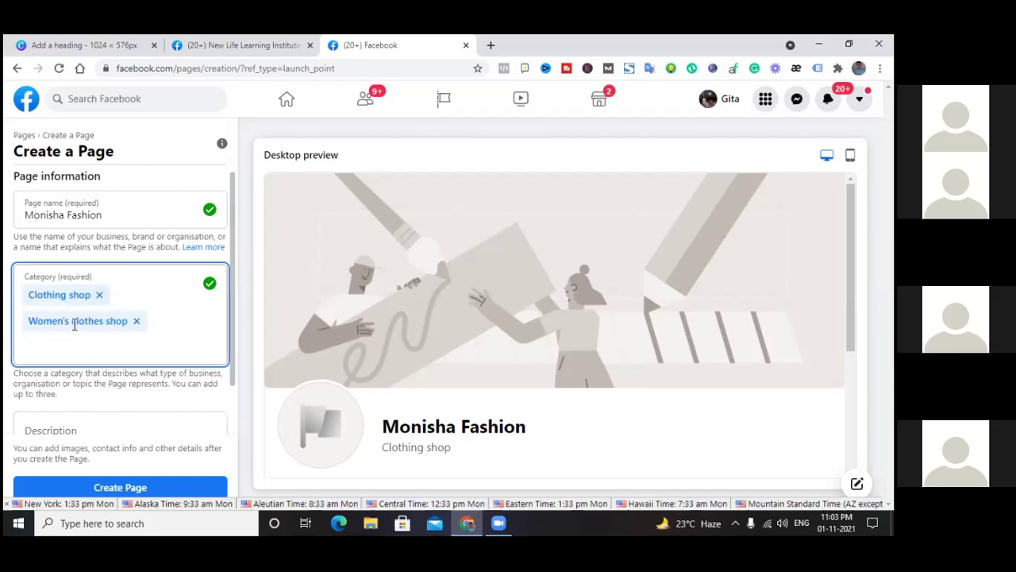
{"action": "left_click_drag", "start_coordinate": [74, 320], "coordinate": [105, 321]}
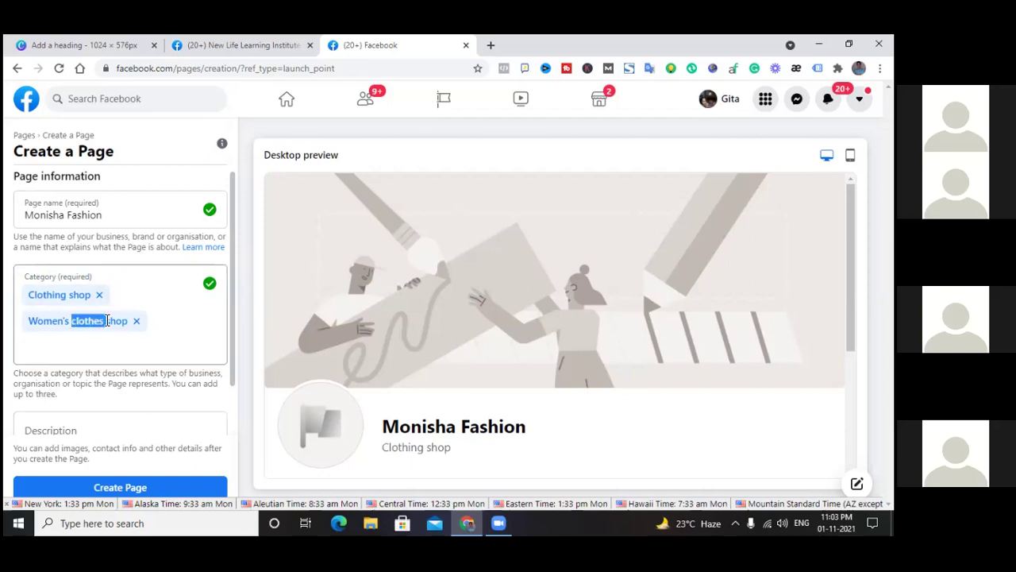
{"action": "left_click", "coordinate": [91, 320]}
{"action": "left_click_drag", "start_coordinate": [32, 294], "coordinate": [48, 296]}
{"action": "left_click", "coordinate": [48, 296]}
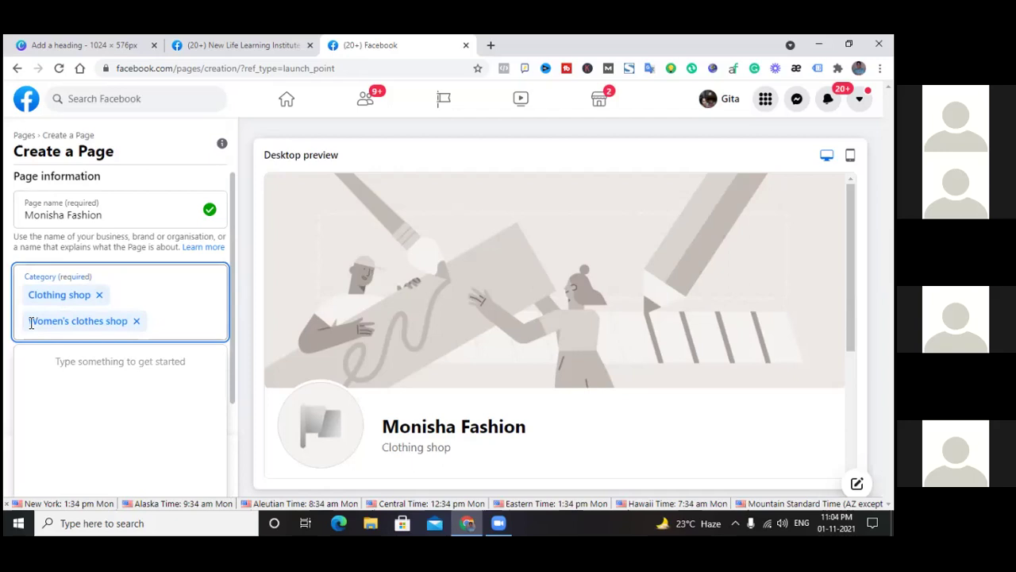
{"action": "left_click_drag", "start_coordinate": [30, 322], "coordinate": [132, 321]}
{"action": "left_click", "coordinate": [159, 295]}
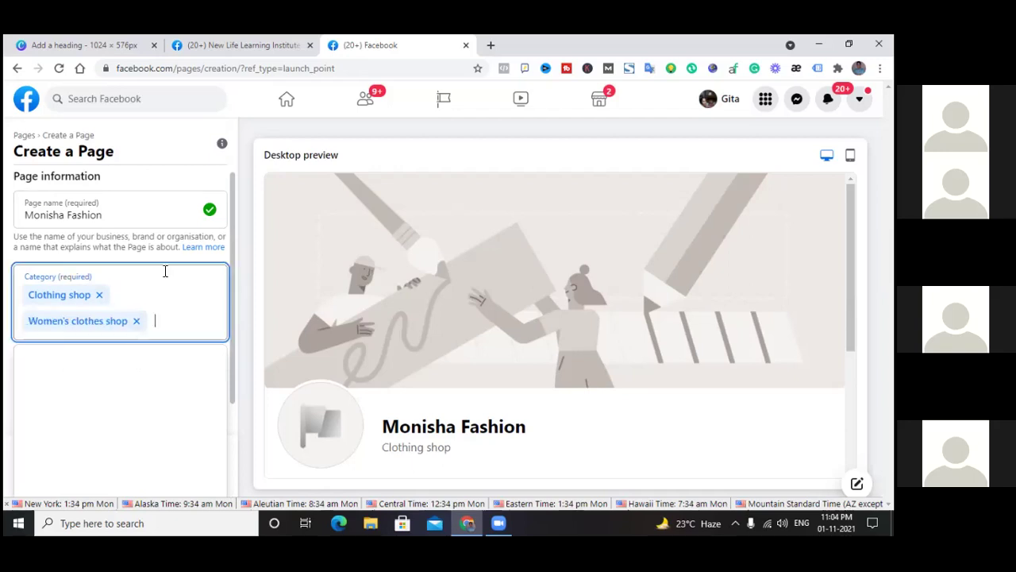
{"action": "left_click", "coordinate": [159, 295]}
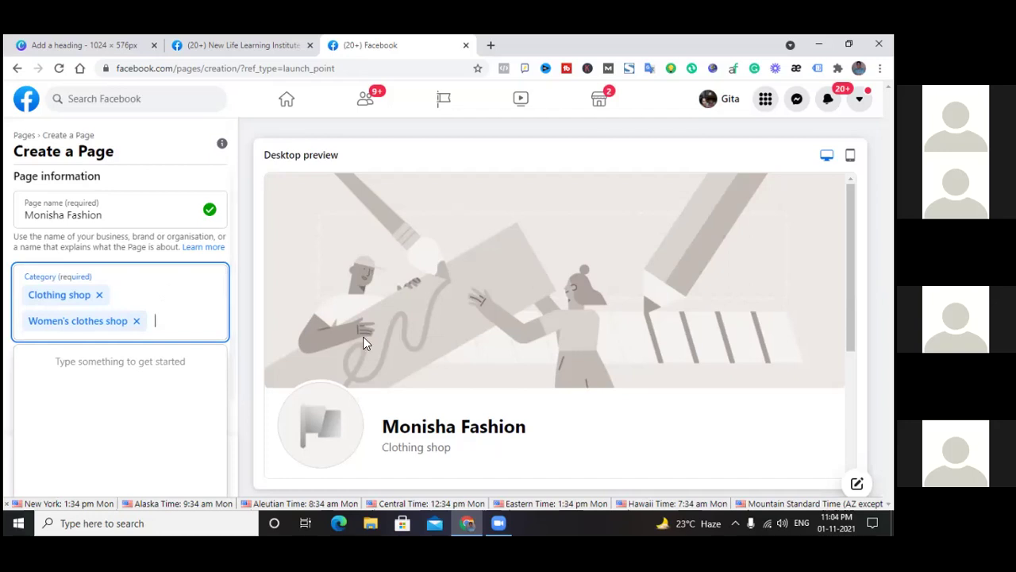
{"action": "scroll", "coordinate": [411, 343], "scroll_direction": "down", "scroll_amount": 2}
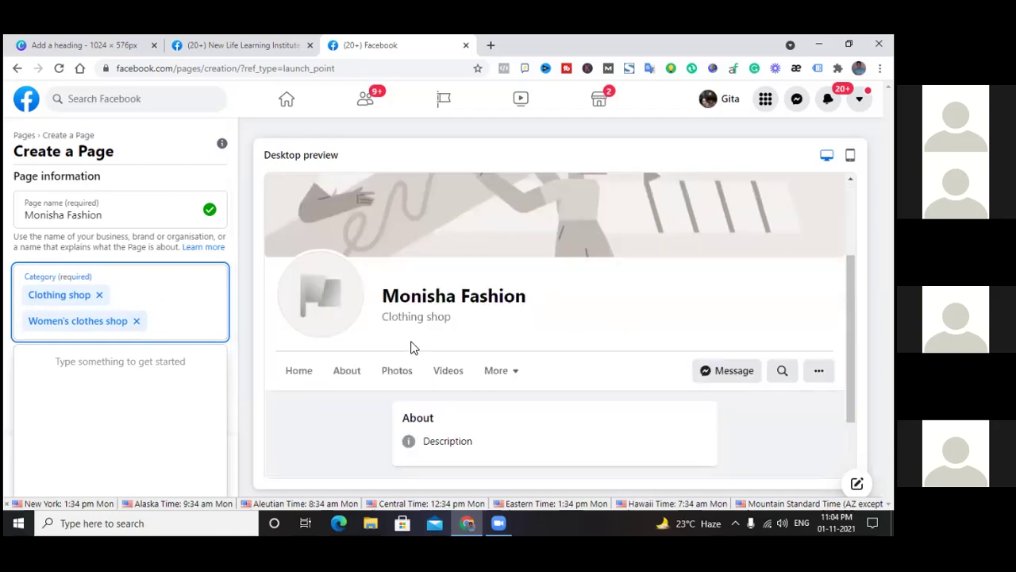
Clear the stray text, search 'web' and add Web designer as the third category
{"action": "scroll", "coordinate": [405, 349], "scroll_direction": "up", "scroll_amount": 2}
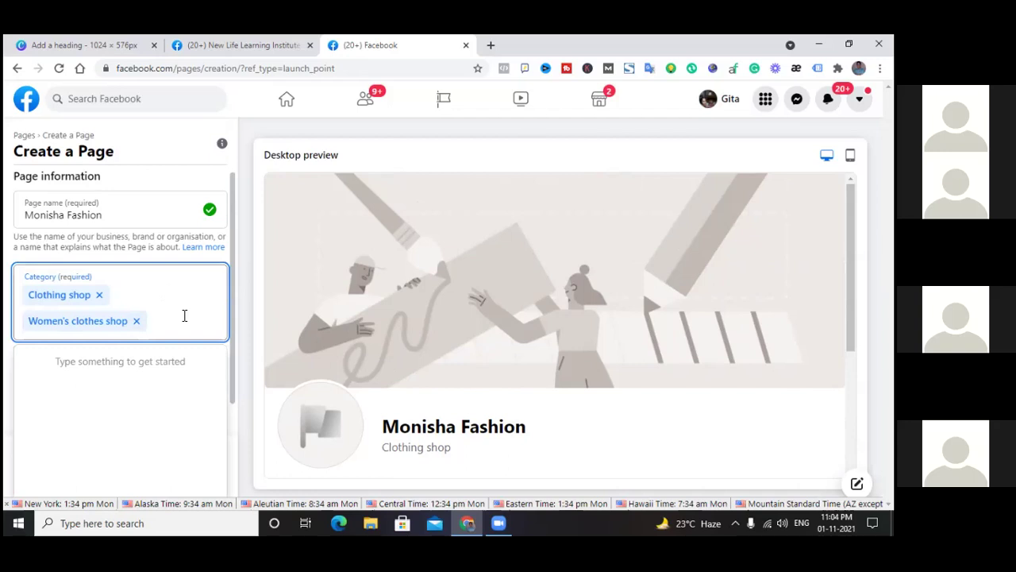
{"action": "type", "text": "jwe"}
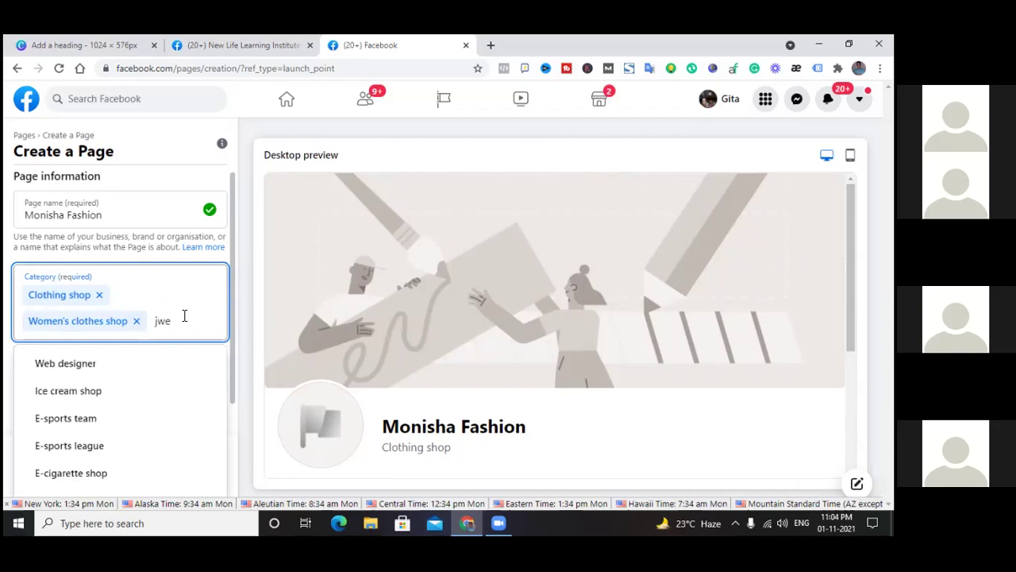
{"action": "key", "text": "BackSpace"}
{"action": "key", "text": "BackSpace"}
{"action": "key", "text": "BackSpace"}
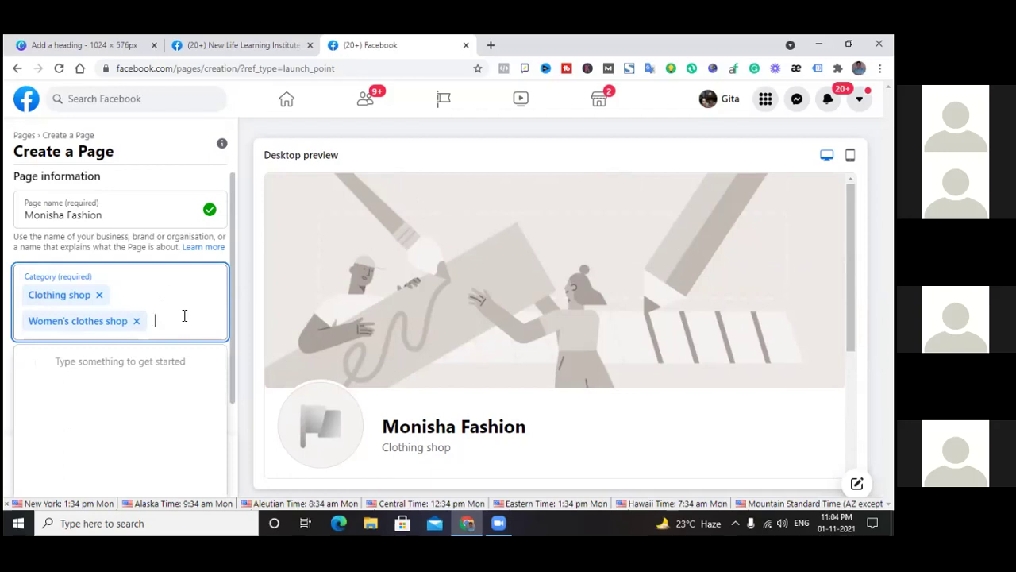
{"action": "type", "text": "web"}
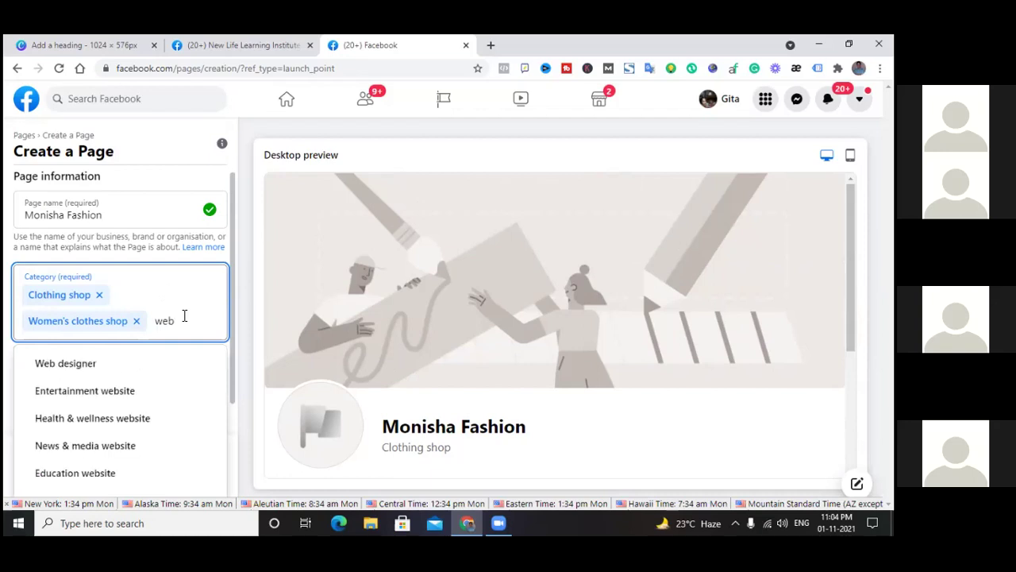
{"action": "left_click", "coordinate": [65, 365]}
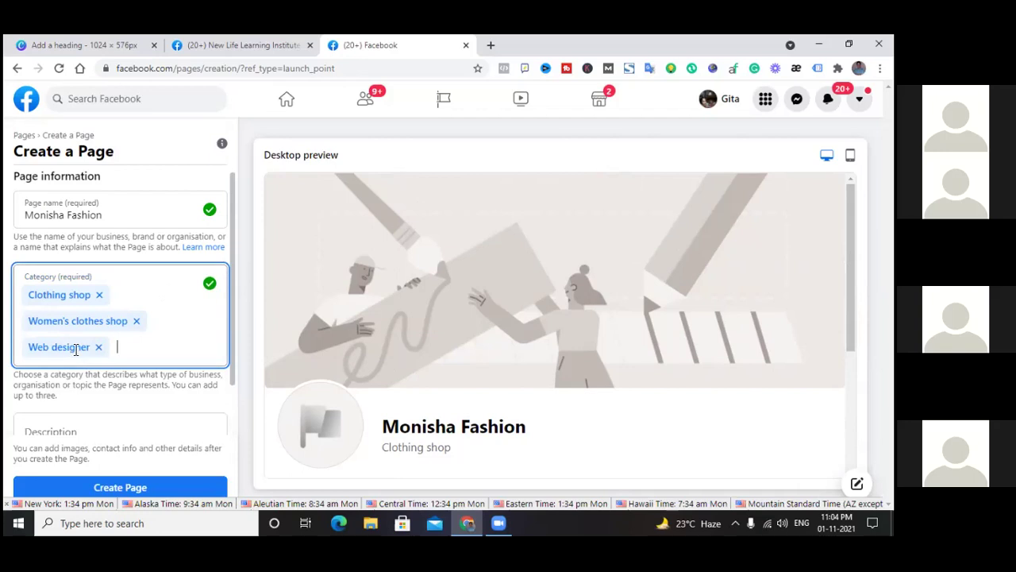
{"action": "scroll", "coordinate": [287, 278], "scroll_direction": "down", "scroll_amount": 3}
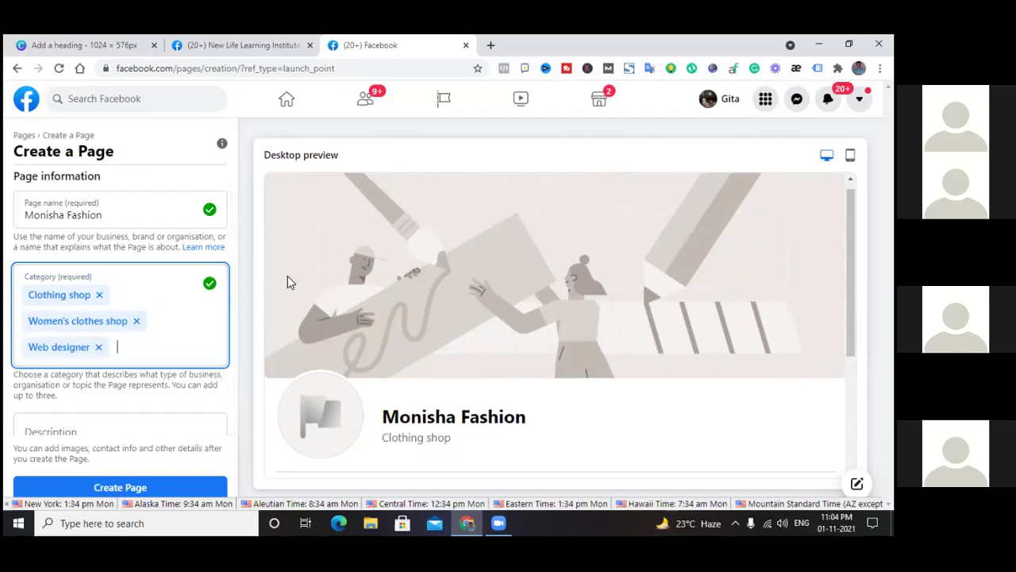
{"action": "scroll", "coordinate": [288, 277], "scroll_direction": "down", "scroll_amount": 1}
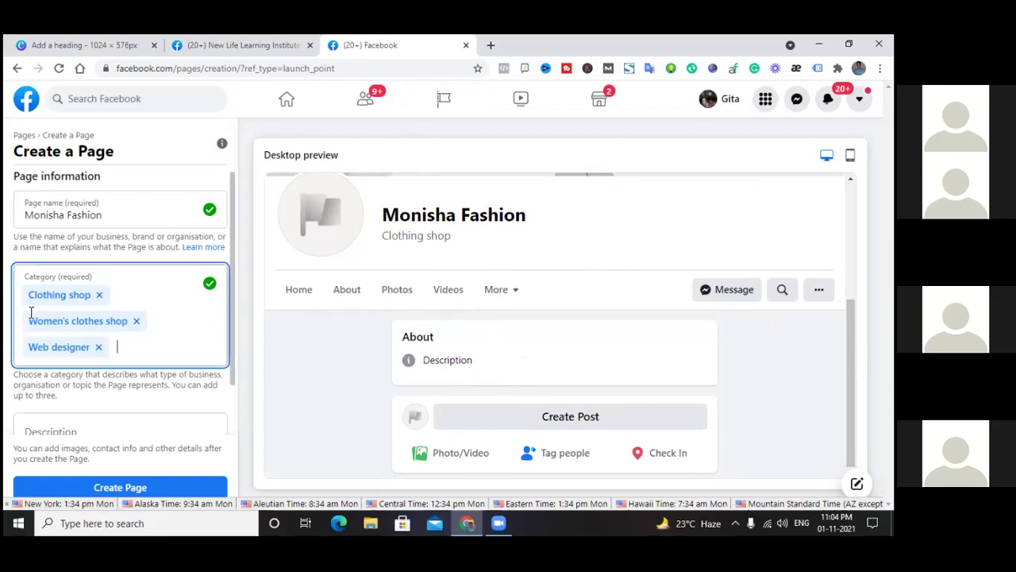
Remove Web designer and add Clothing distributor via a 'cloth' search
{"action": "left_click", "coordinate": [99, 348]}
{"action": "left_click_drag", "start_coordinate": [29, 293], "coordinate": [160, 321]}
{"action": "left_click", "coordinate": [160, 321]}
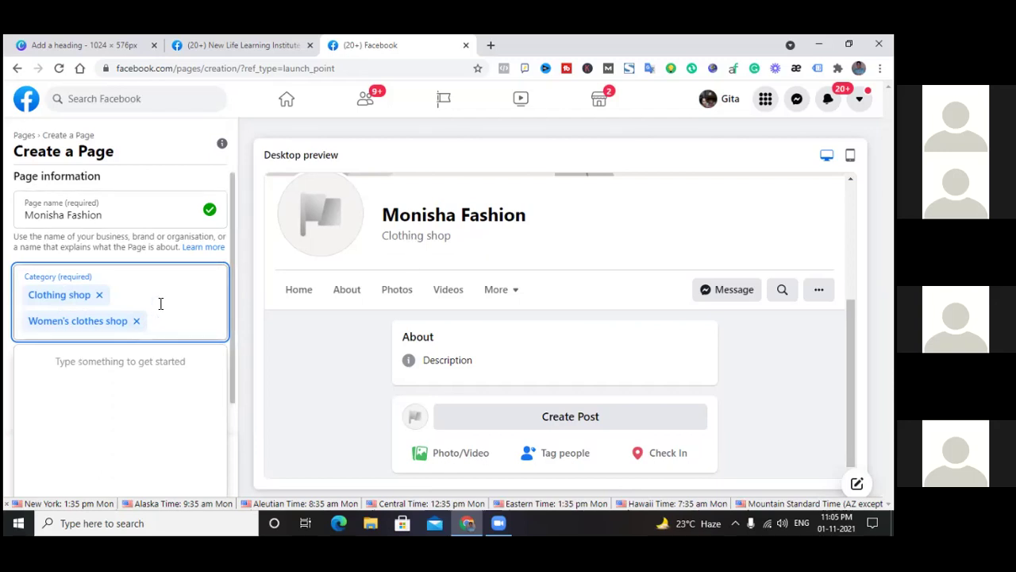
{"action": "type", "text": "cloth"}
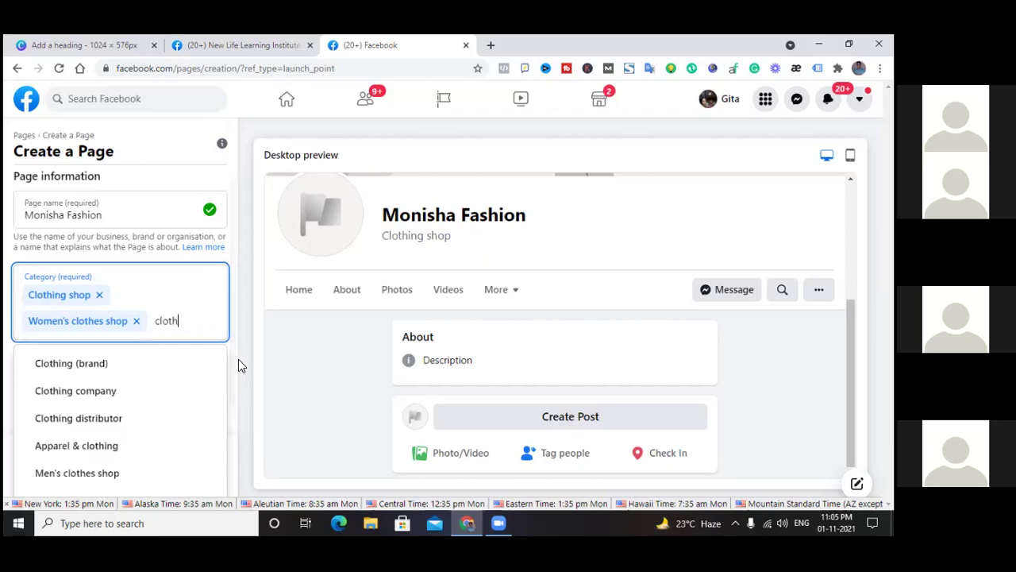
{"action": "scroll", "coordinate": [84, 416], "scroll_direction": "down", "scroll_amount": 1}
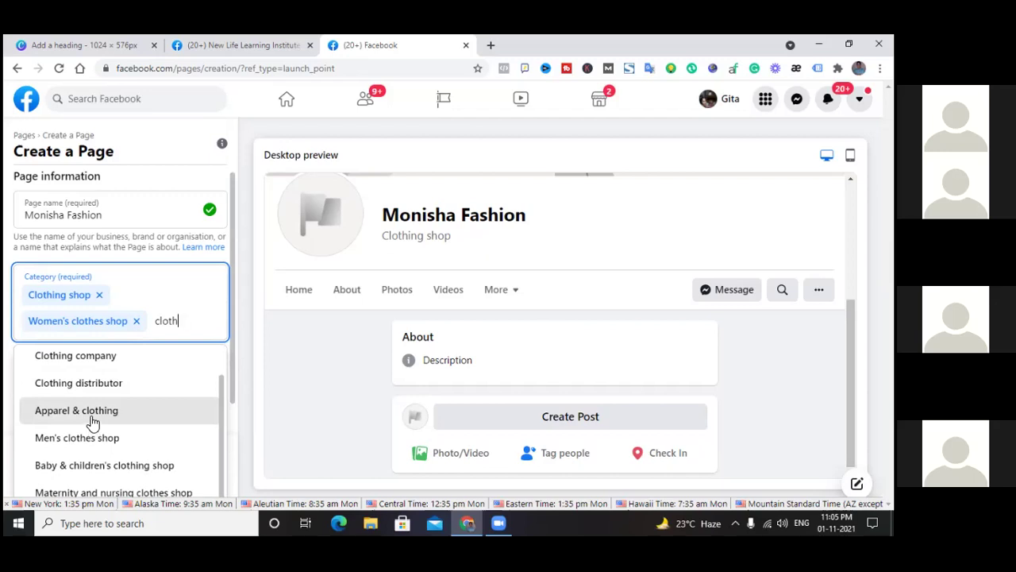
{"action": "left_click", "coordinate": [93, 383]}
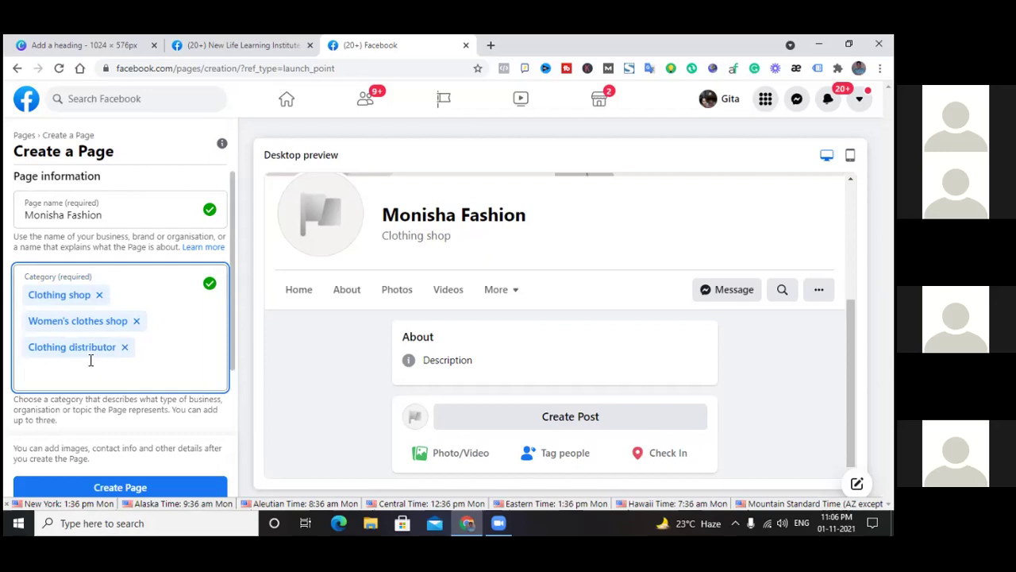
Dismiss the extra 'clothing' suggestions, keeping the three-category limit
{"action": "type", "text": "clothing"}
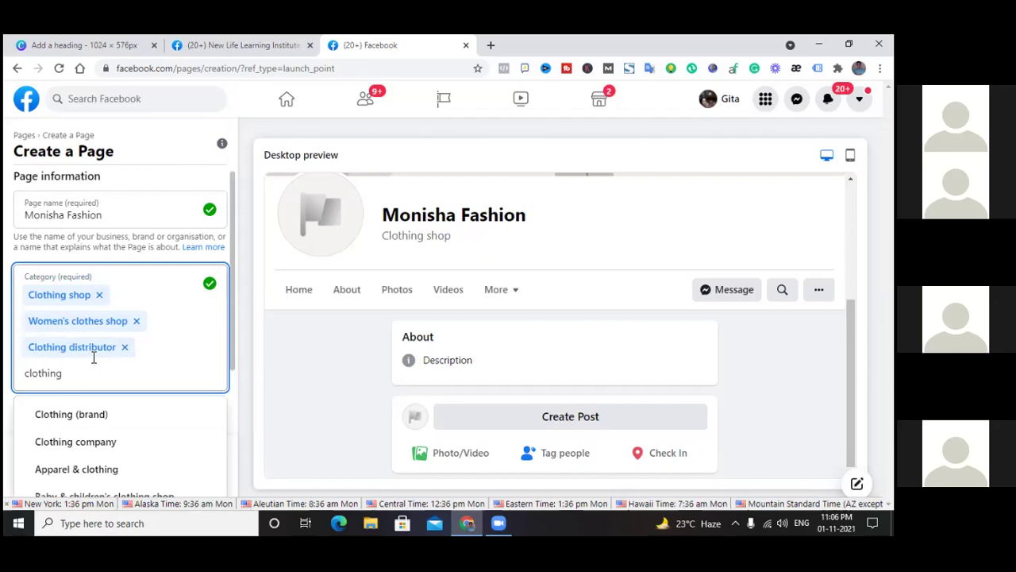
{"action": "left_click", "coordinate": [110, 451]}
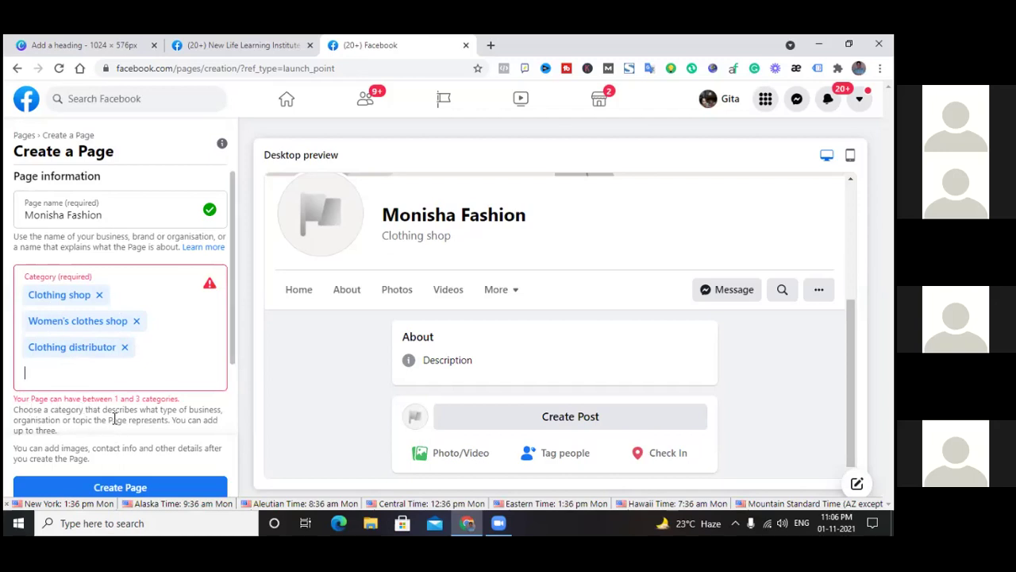
{"action": "left_click_drag", "start_coordinate": [115, 400], "coordinate": [195, 409]}
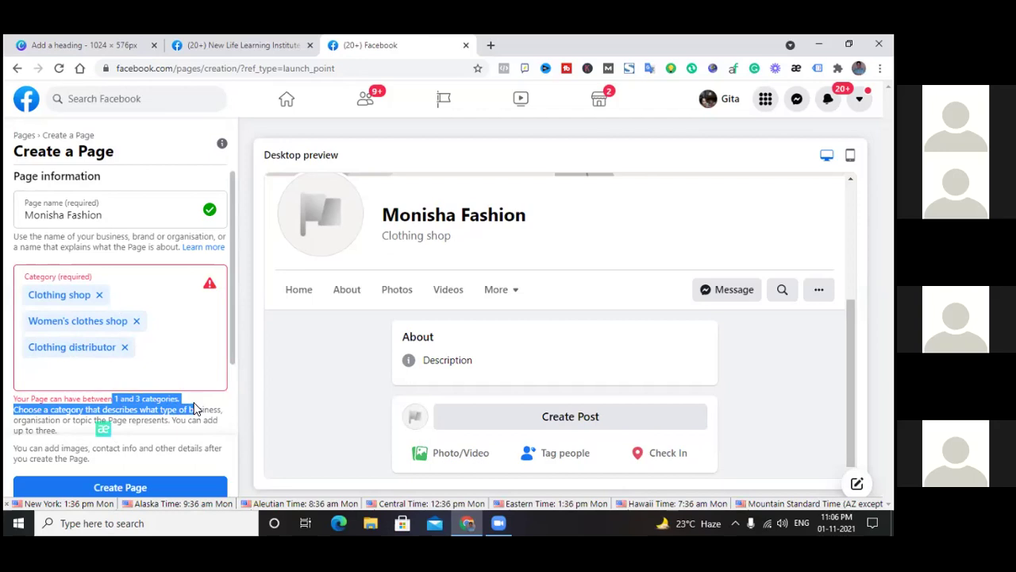
{"action": "left_click", "coordinate": [190, 397]}
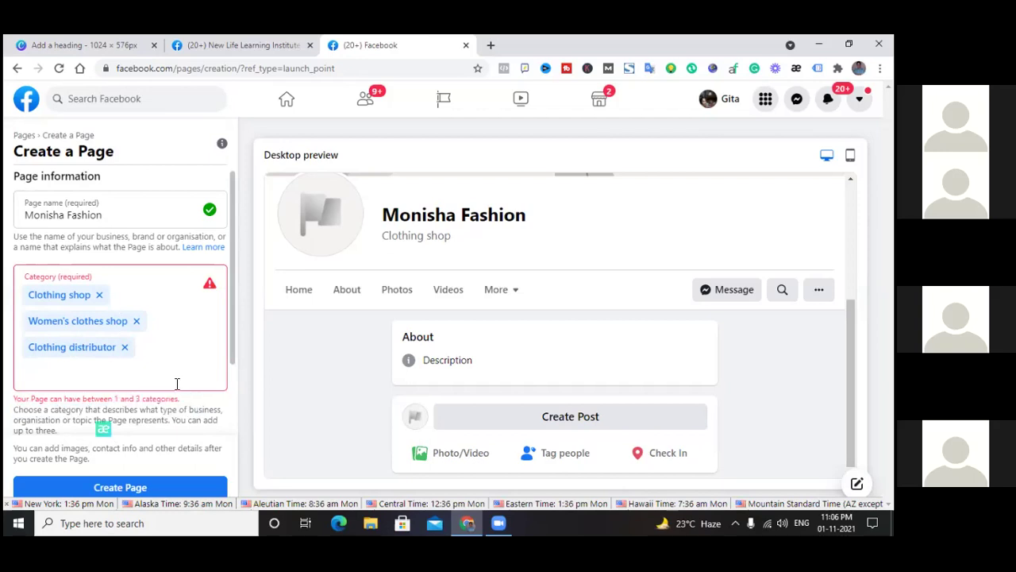
{"action": "left_click", "coordinate": [166, 345]}
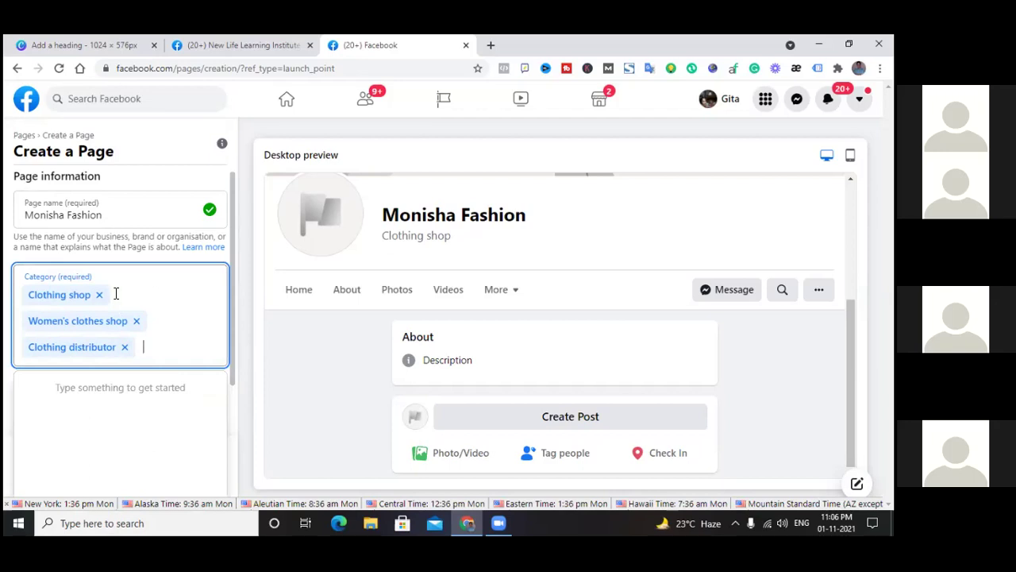
Leave the Category box with Clothing shop, Women's clothes shop, Clothing distributor and scroll to Description
{"action": "scroll", "coordinate": [234, 380], "scroll_direction": "down", "scroll_amount": 1}
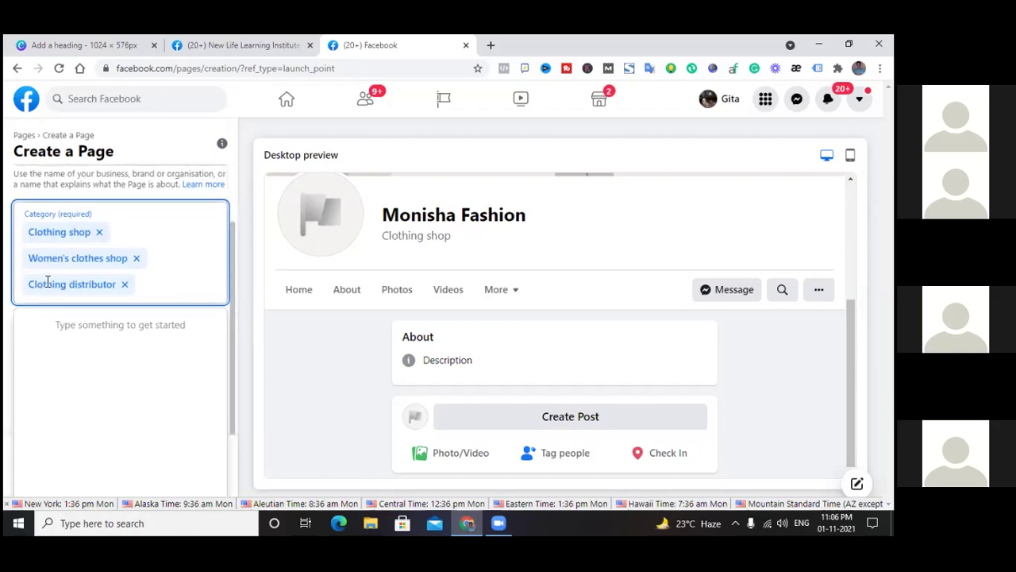
{"action": "left_click_drag", "start_coordinate": [30, 232], "coordinate": [151, 295]}
{"action": "left_click", "coordinate": [156, 262]}
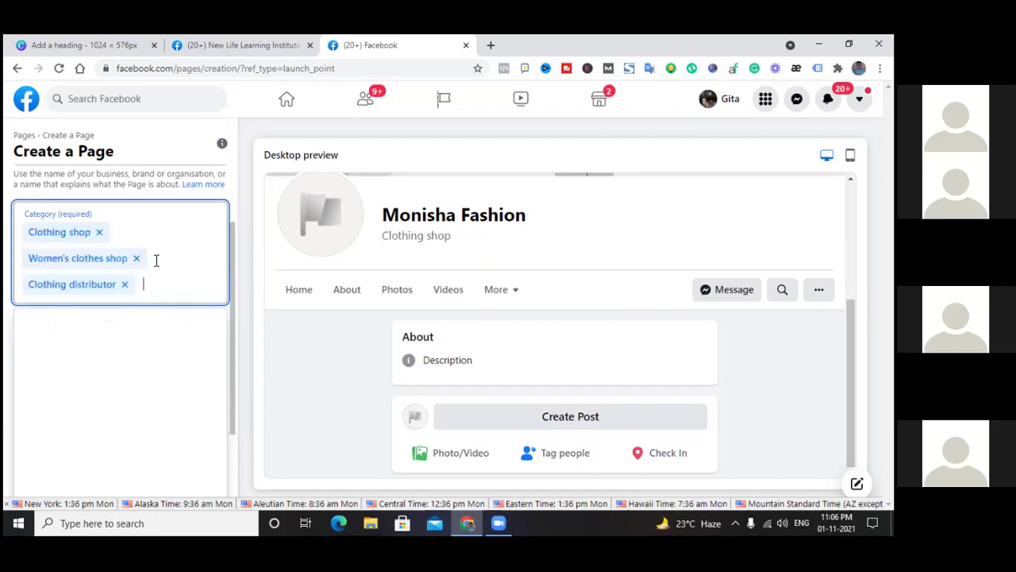
{"action": "left_click_drag", "start_coordinate": [30, 232], "coordinate": [153, 300]}
{"action": "left_click", "coordinate": [151, 285]}
{"action": "left_click", "coordinate": [156, 268]}
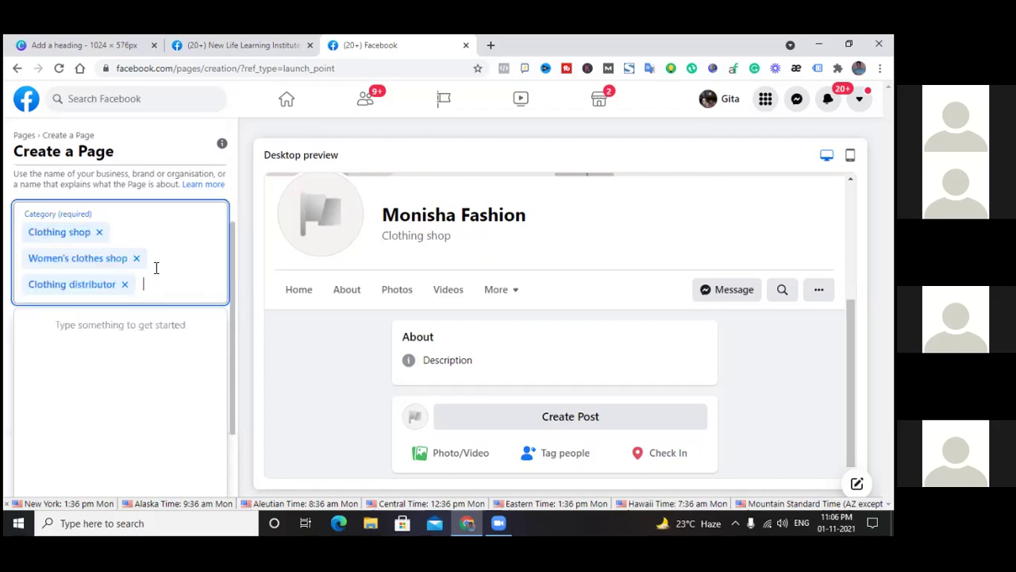
{"action": "left_click", "coordinate": [62, 325]}
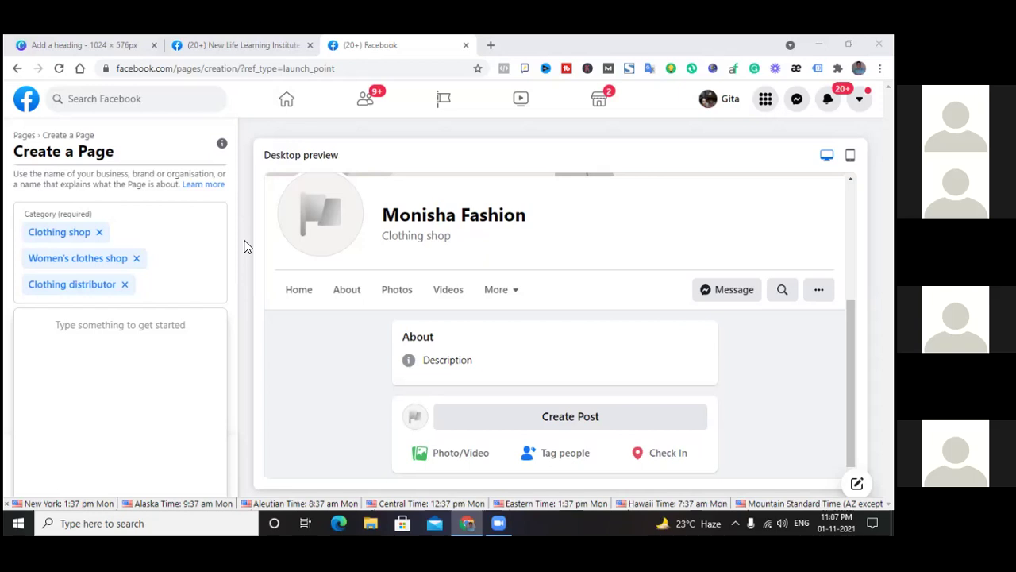
{"action": "left_click", "coordinate": [103, 325]}
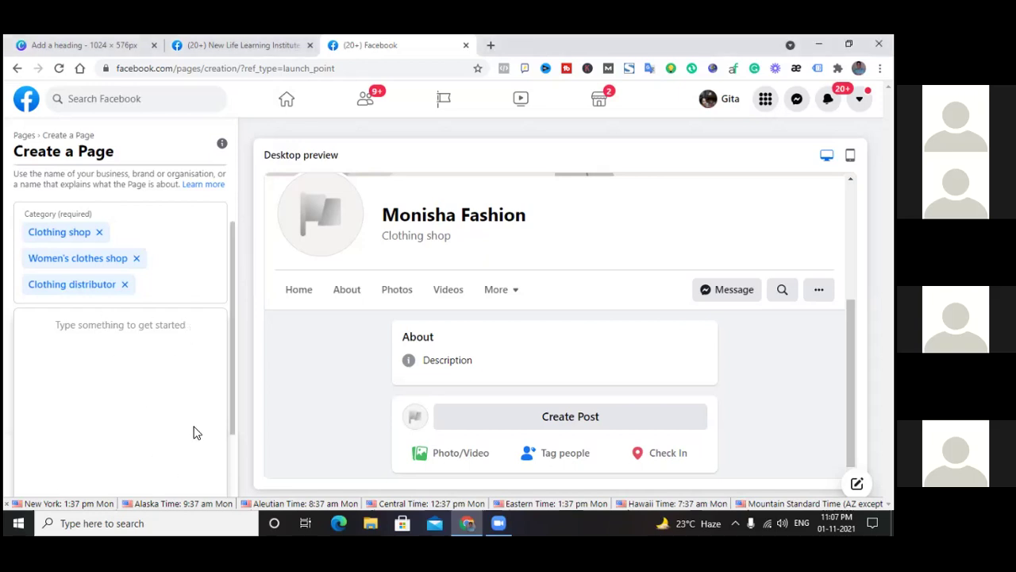
{"action": "scroll", "coordinate": [232, 385], "scroll_direction": "up", "scroll_amount": 2}
{"action": "scroll", "coordinate": [232, 379], "scroll_direction": "down", "scroll_amount": 2}
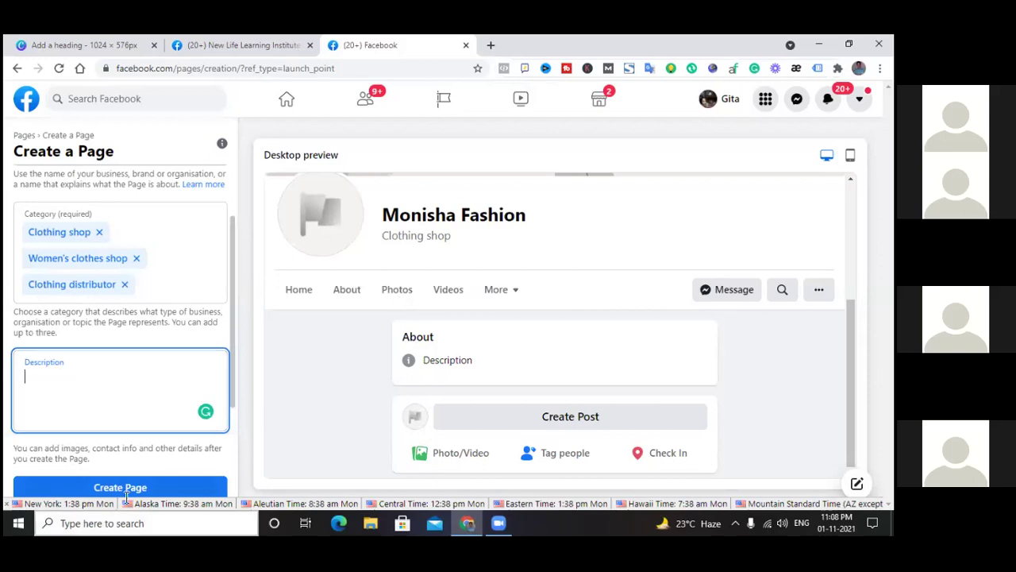
{"action": "left_click", "coordinate": [250, 46]}
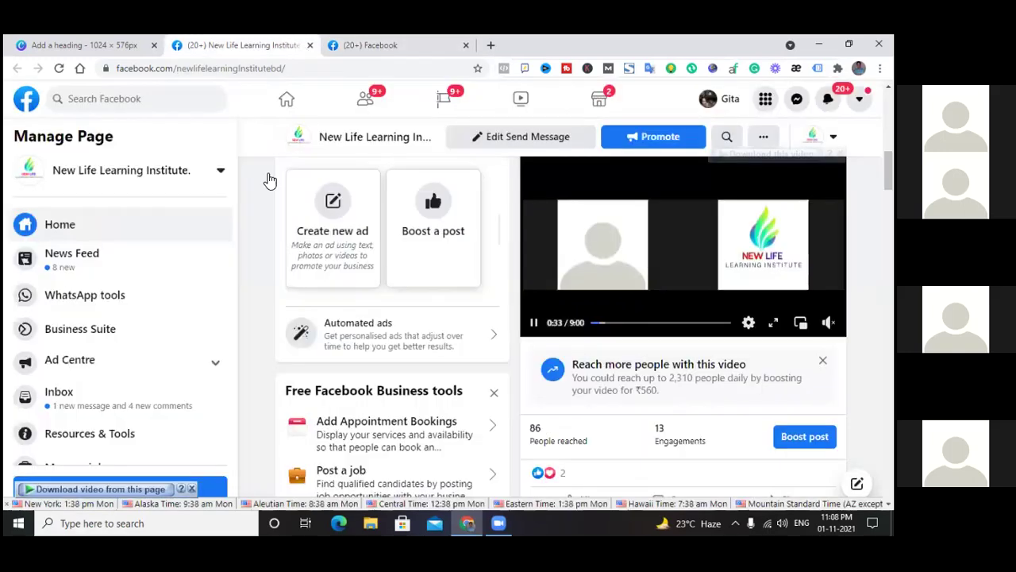
{"action": "scroll", "coordinate": [271, 276], "scroll_direction": "up", "scroll_amount": 2}
{"action": "scroll", "coordinate": [271, 276], "scroll_direction": "down", "scroll_amount": 9}
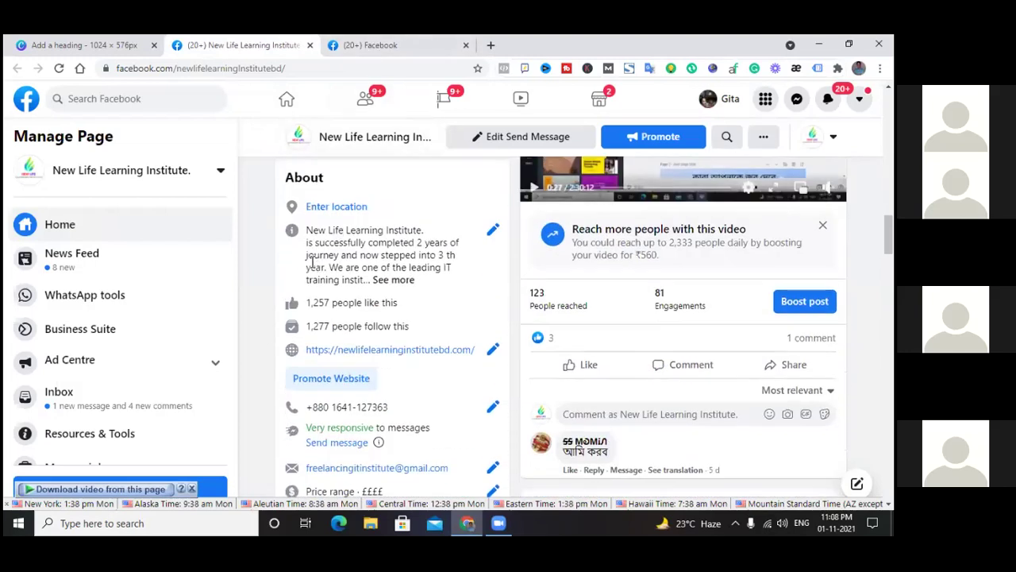
{"action": "left_click_drag", "start_coordinate": [307, 230], "coordinate": [442, 259]}
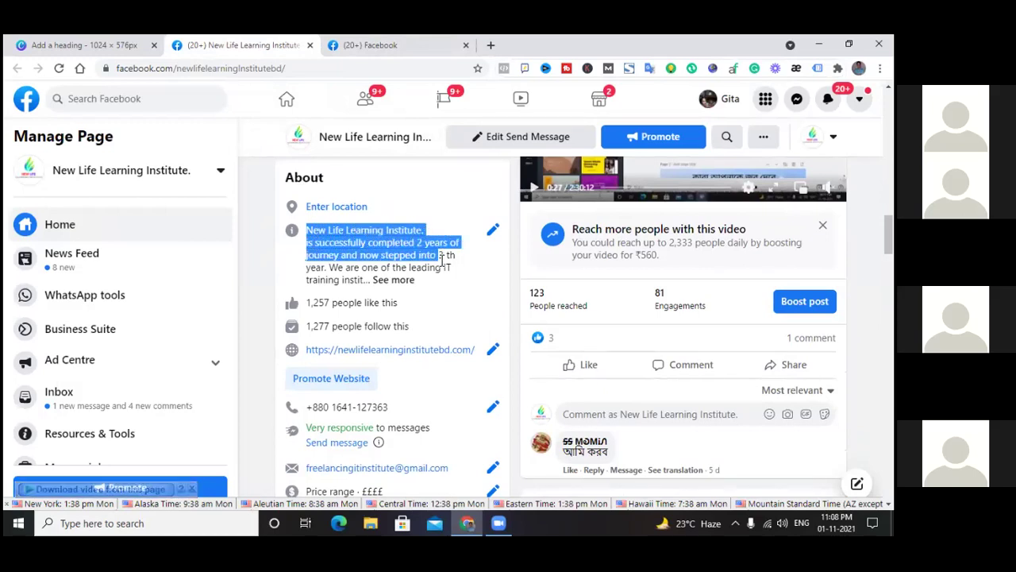
{"action": "left_click", "coordinate": [403, 280]}
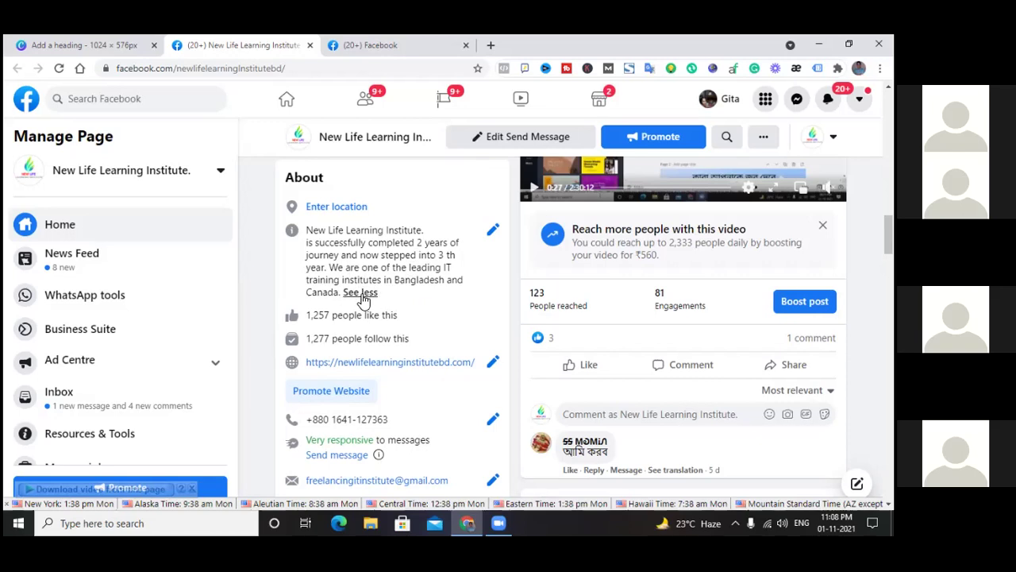
{"action": "left_click_drag", "start_coordinate": [306, 229], "coordinate": [401, 300]}
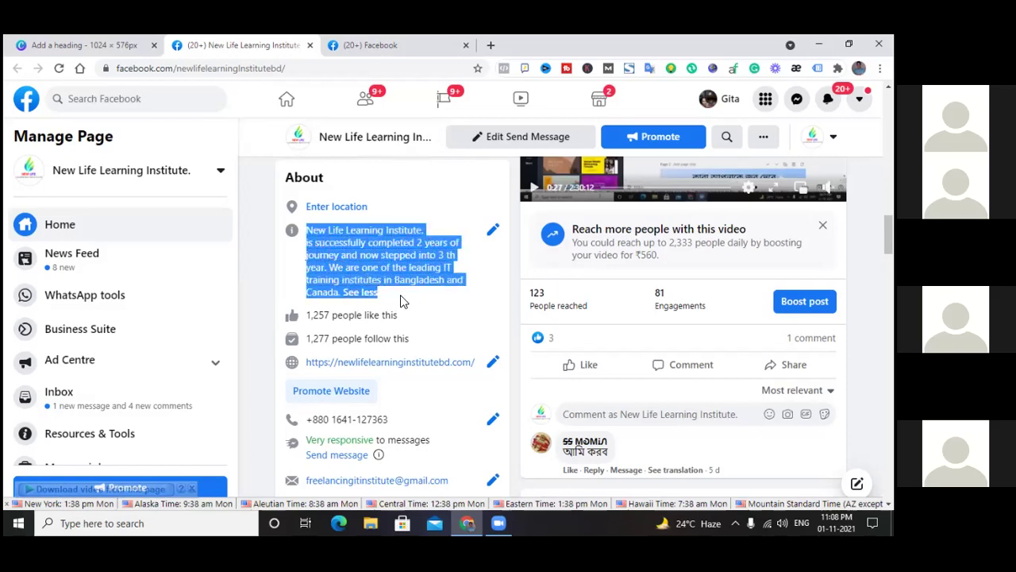
{"action": "left_click", "coordinate": [392, 230]}
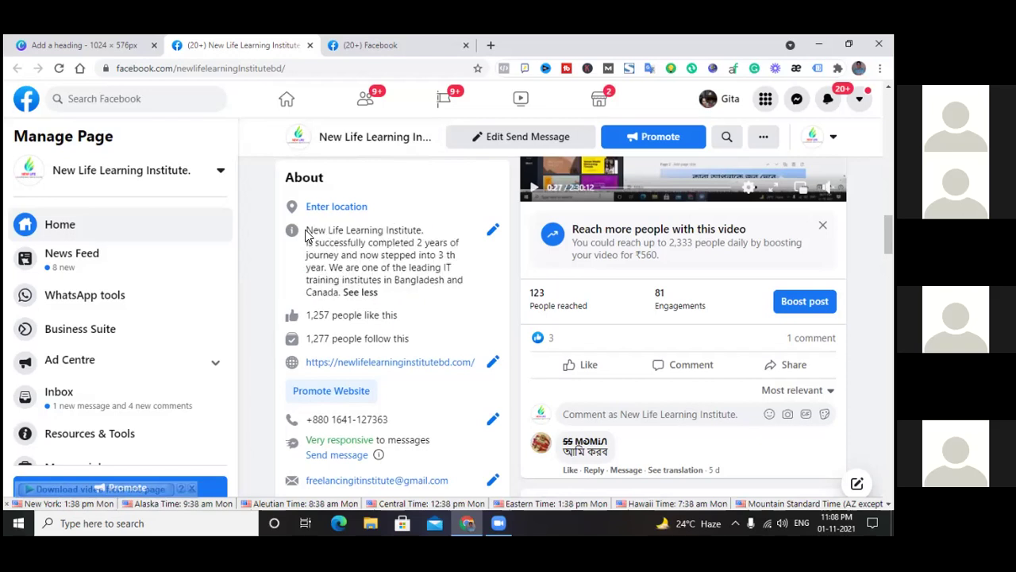
{"action": "left_click_drag", "start_coordinate": [307, 230], "coordinate": [363, 290]}
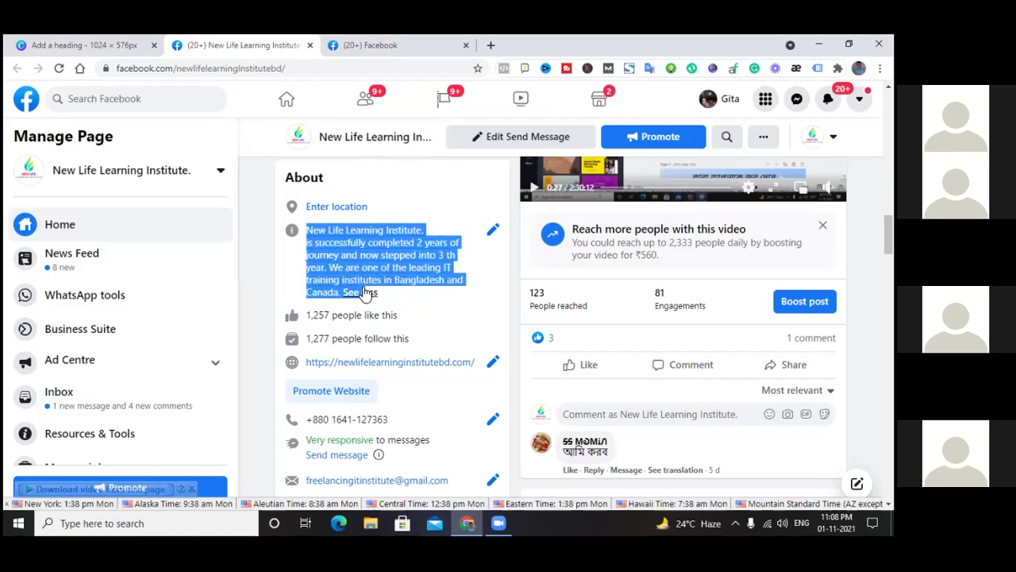
{"action": "left_click", "coordinate": [360, 254]}
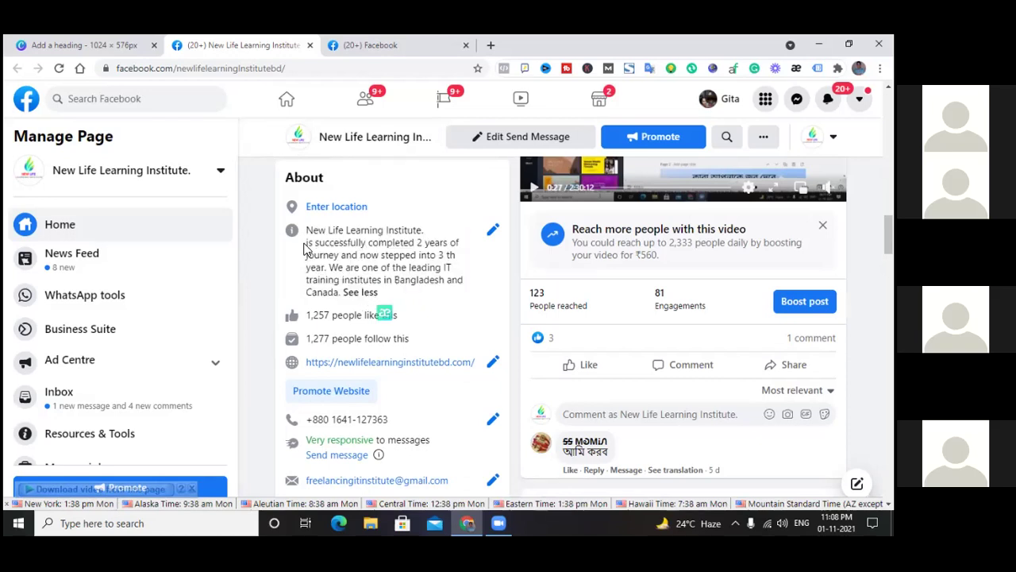
{"action": "left_click_drag", "start_coordinate": [308, 230], "coordinate": [342, 269]}
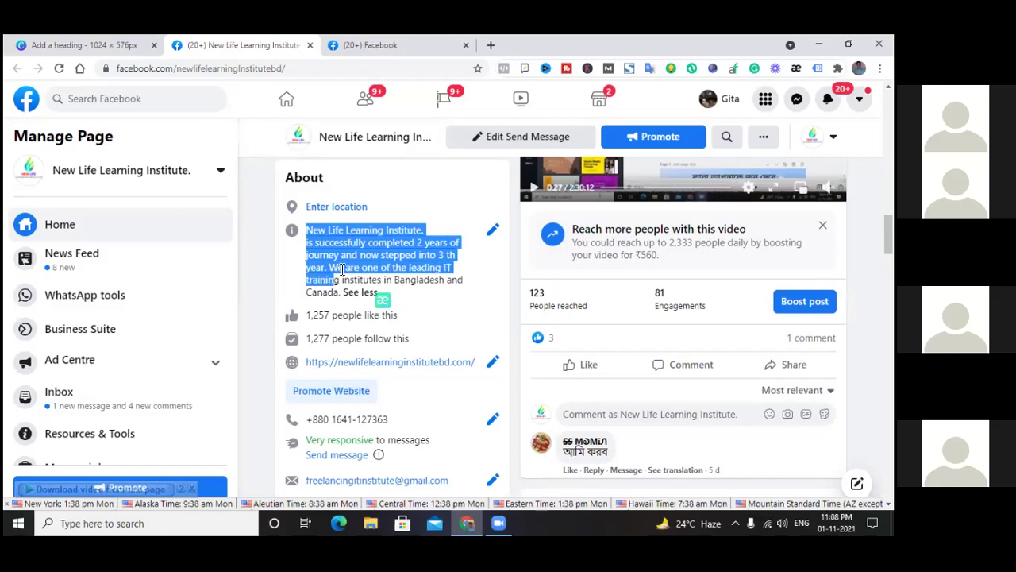
{"action": "left_click", "coordinate": [342, 268]}
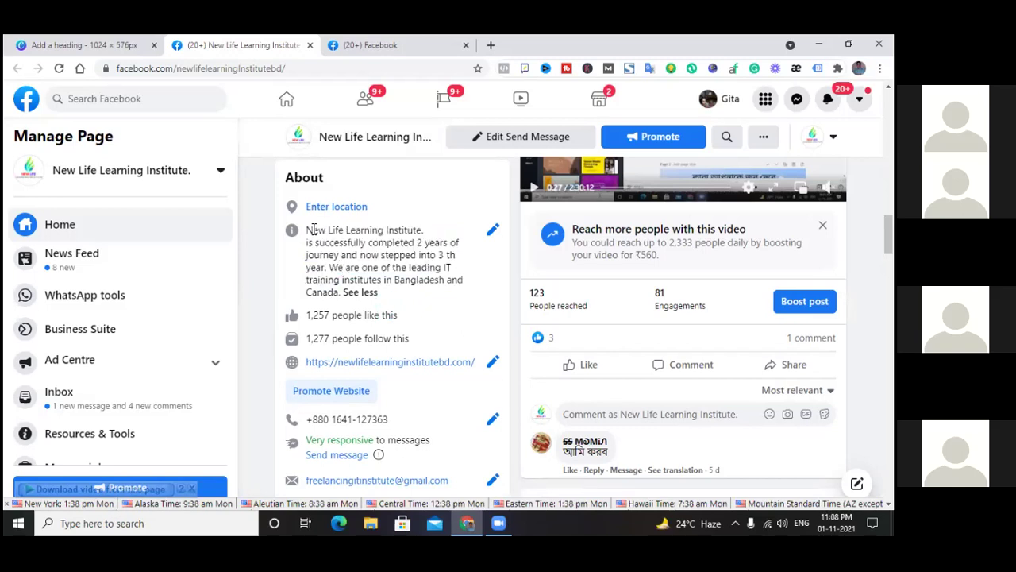
{"action": "left_click_drag", "start_coordinate": [308, 230], "coordinate": [340, 294]}
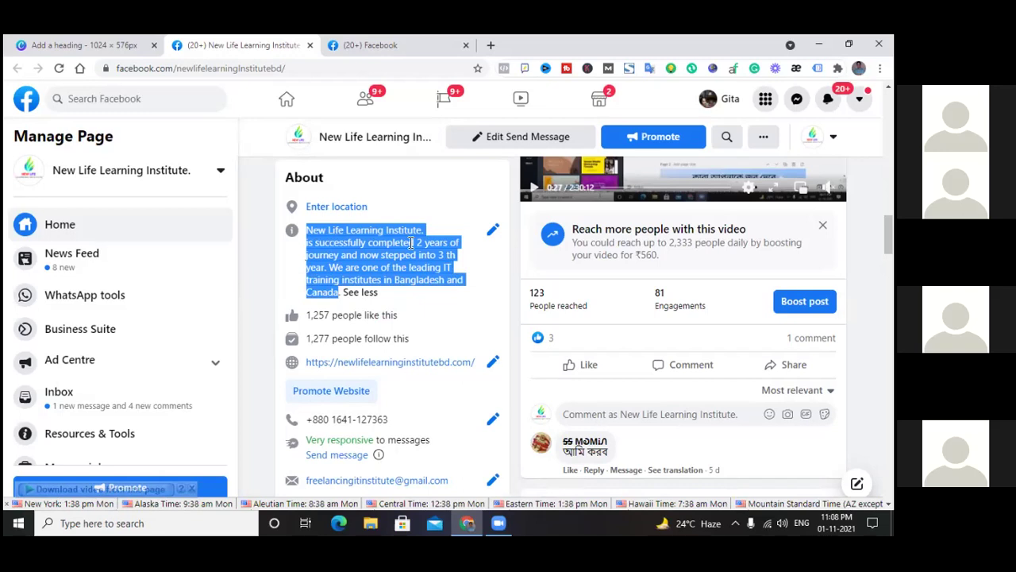
{"action": "left_click", "coordinate": [425, 45]}
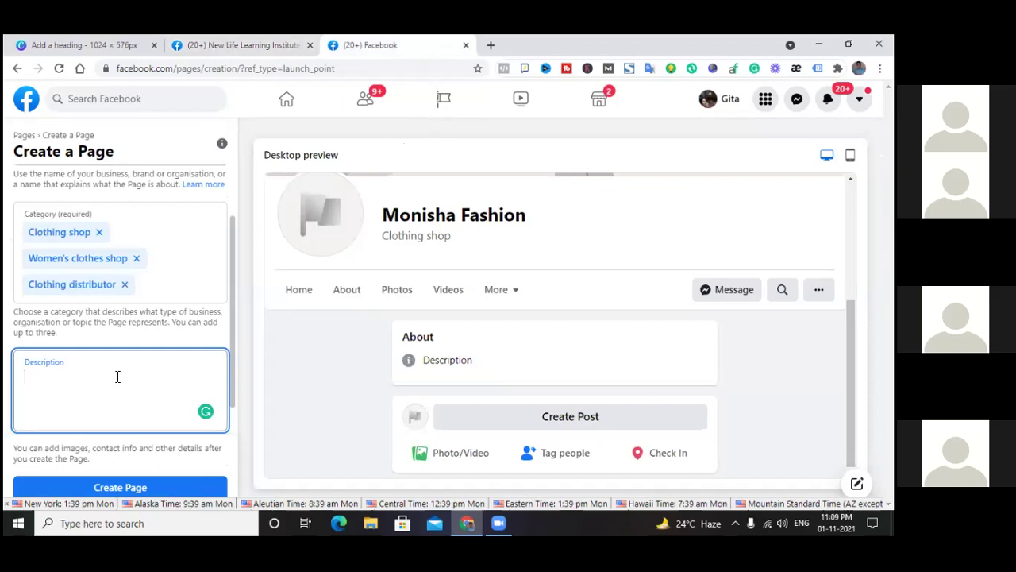
Write 'Monisha Fashion is the best fashion house in Kolkata' in the Description
{"action": "type", "text": "This"}
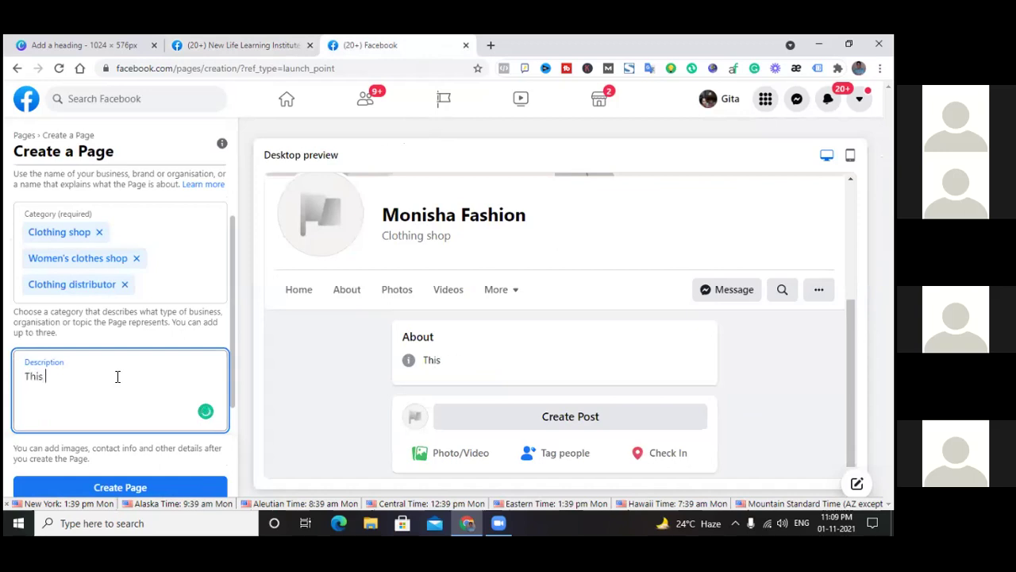
{"action": "key", "text": "BackSpace"}
{"action": "key", "text": "BackSpace"}
{"action": "key", "text": "BackSpace"}
{"action": "key", "text": "BackSpace"}
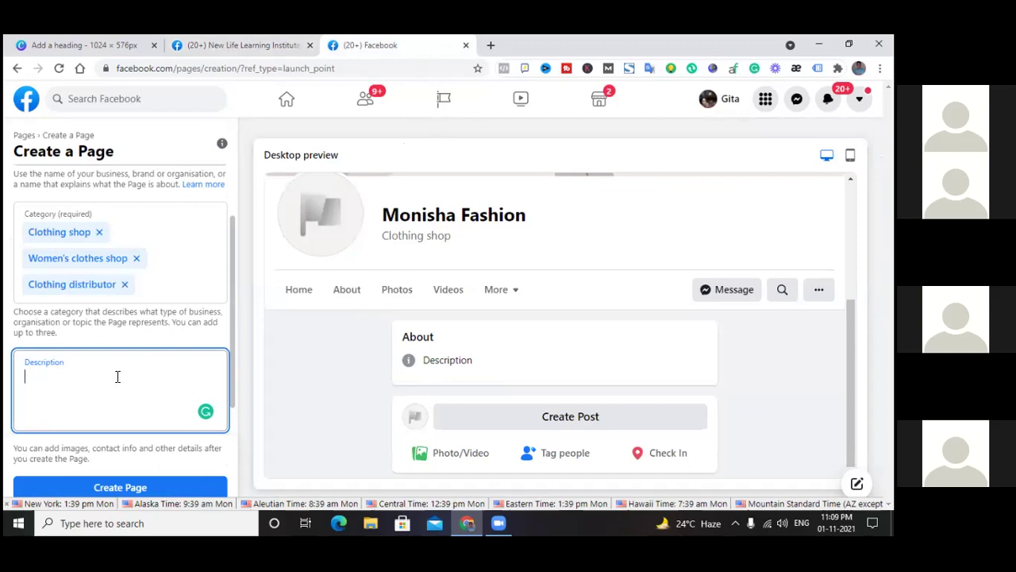
{"action": "type", "text": "Monis"}
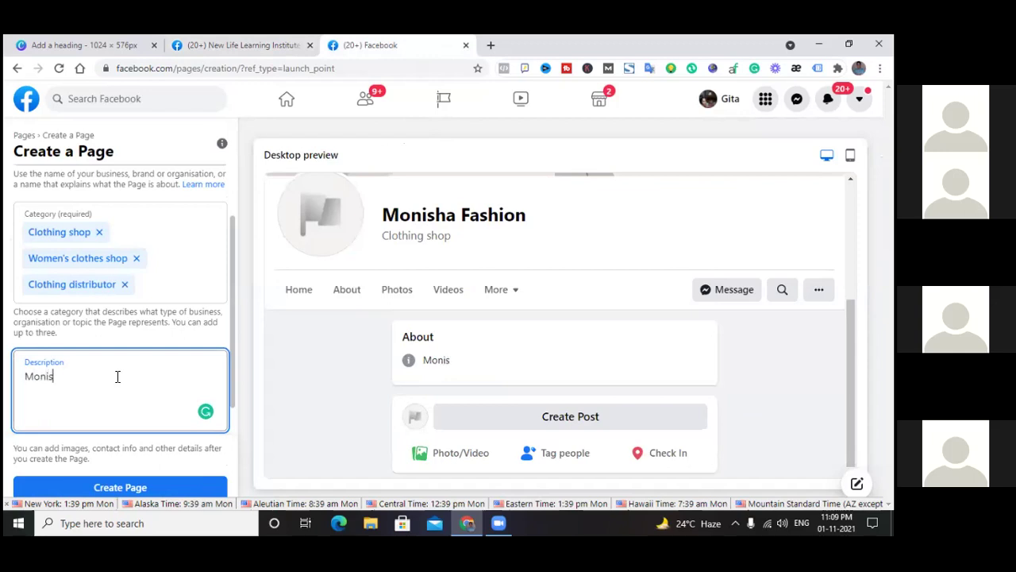
{"action": "type", "text": "ha Fashion "}
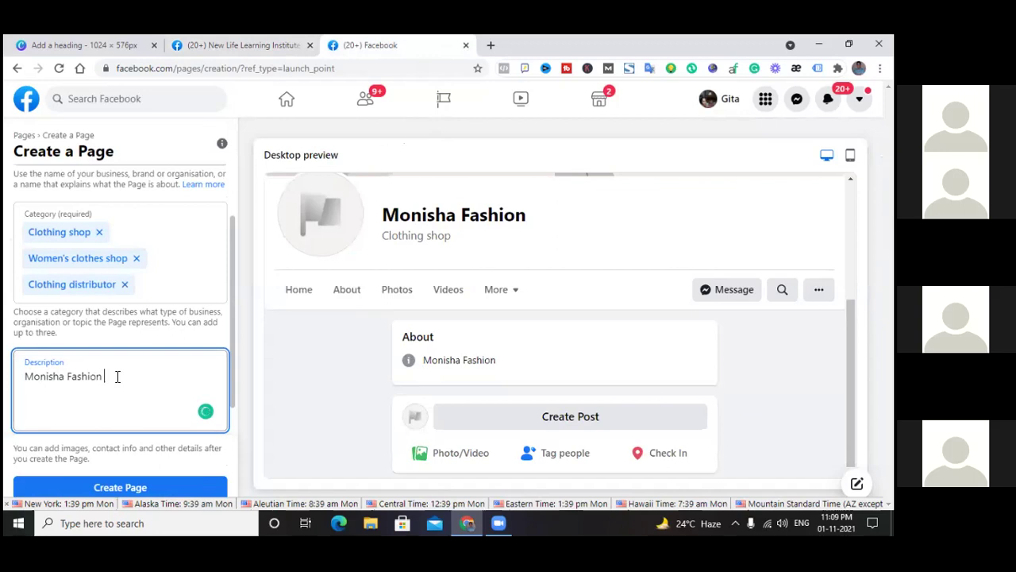
{"action": "type", "text": "is a best fa"}
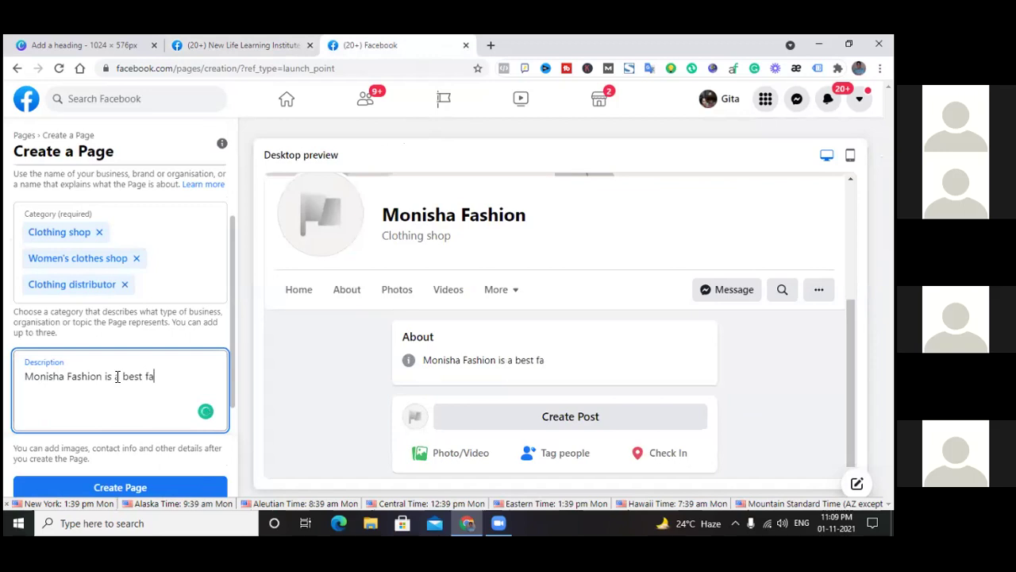
{"action": "type", "text": "shion hou"}
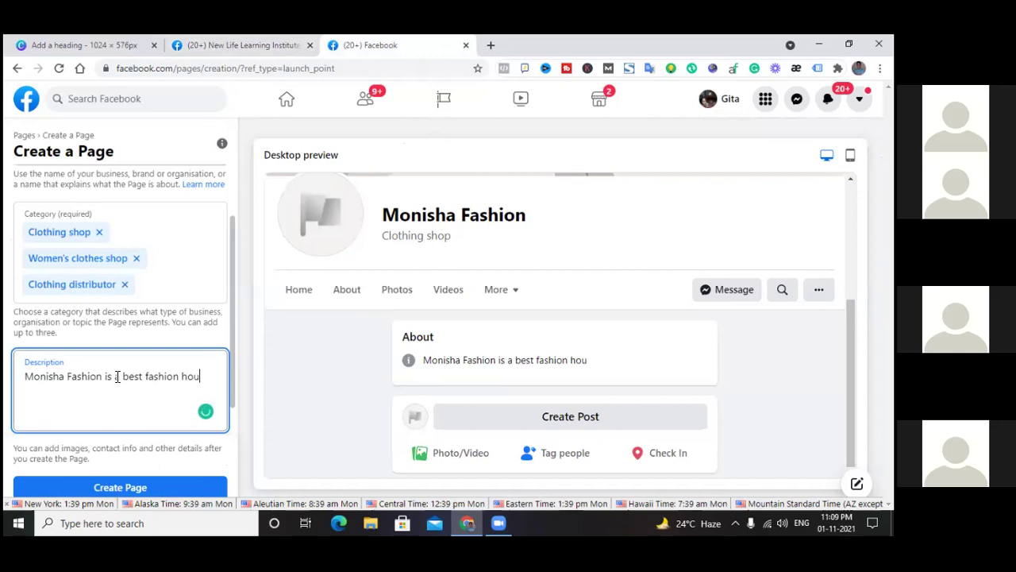
{"action": "type", "text": "se in kolkata"}
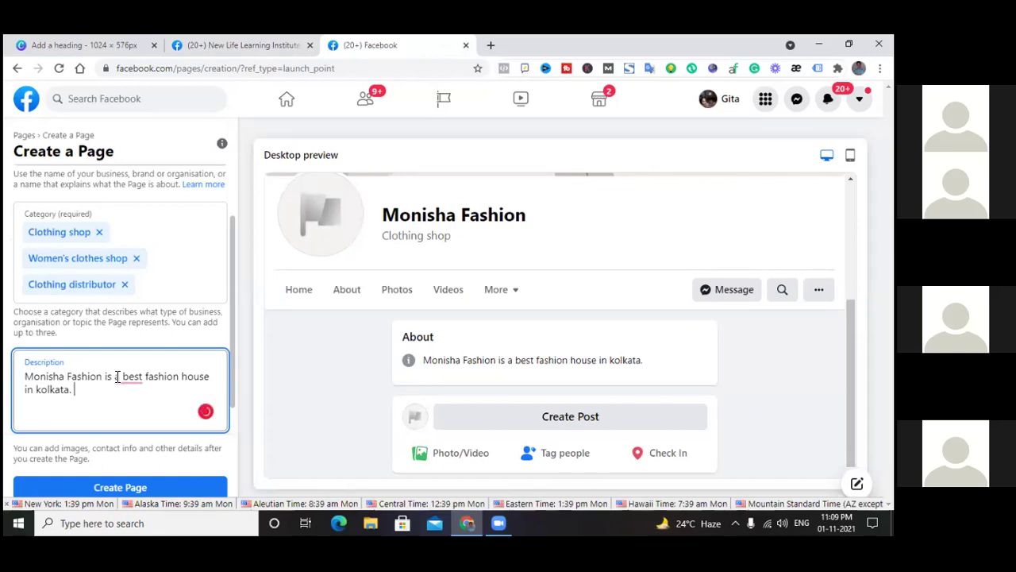
{"action": "left_click", "coordinate": [129, 378]}
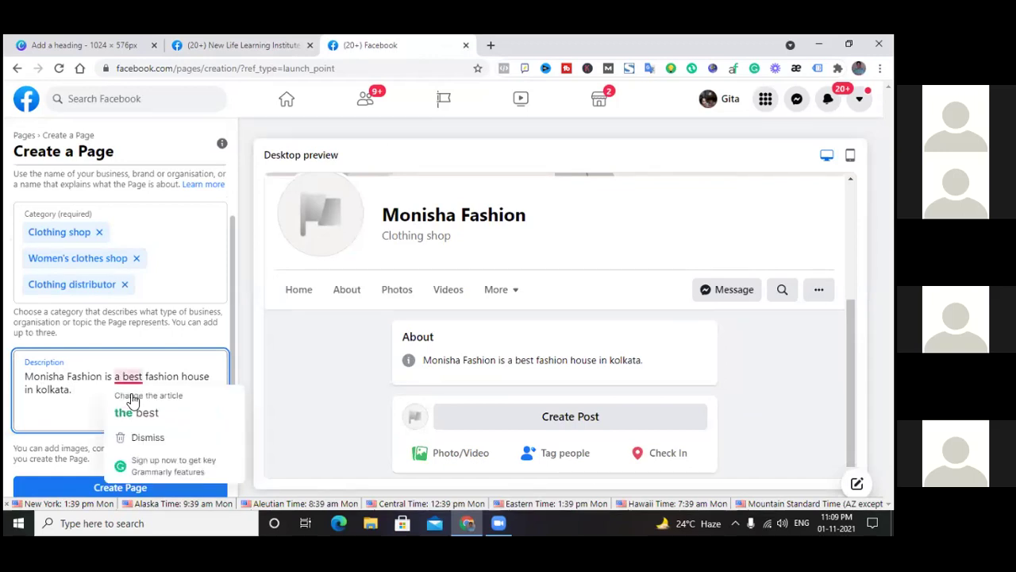
{"action": "left_click", "coordinate": [135, 411]}
{"action": "left_click", "coordinate": [85, 390]}
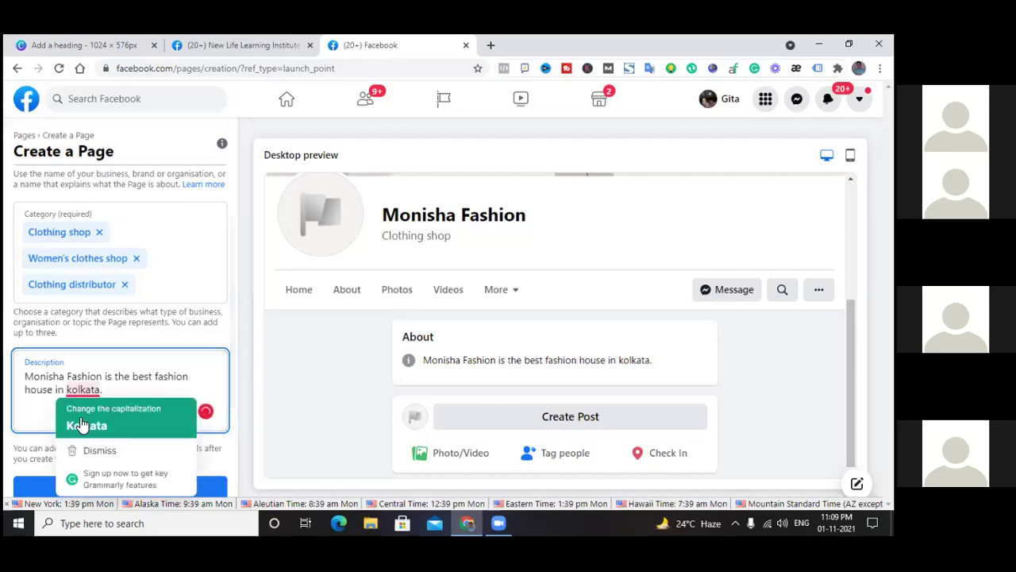
{"action": "left_click", "coordinate": [84, 424]}
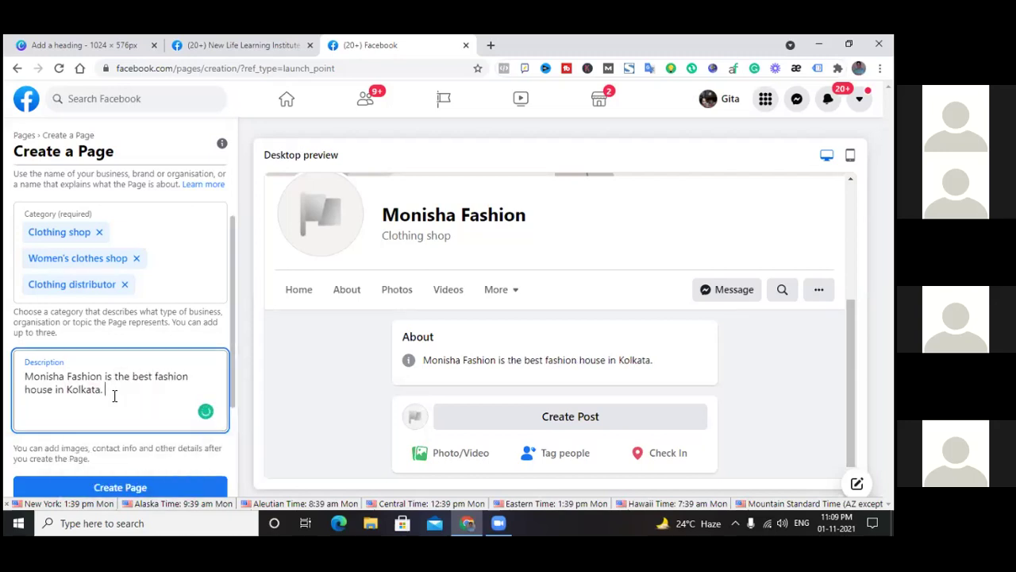
Add 'We are providing fresh and unique design clothing' to the description
{"action": "type", "text": "We are providing "}
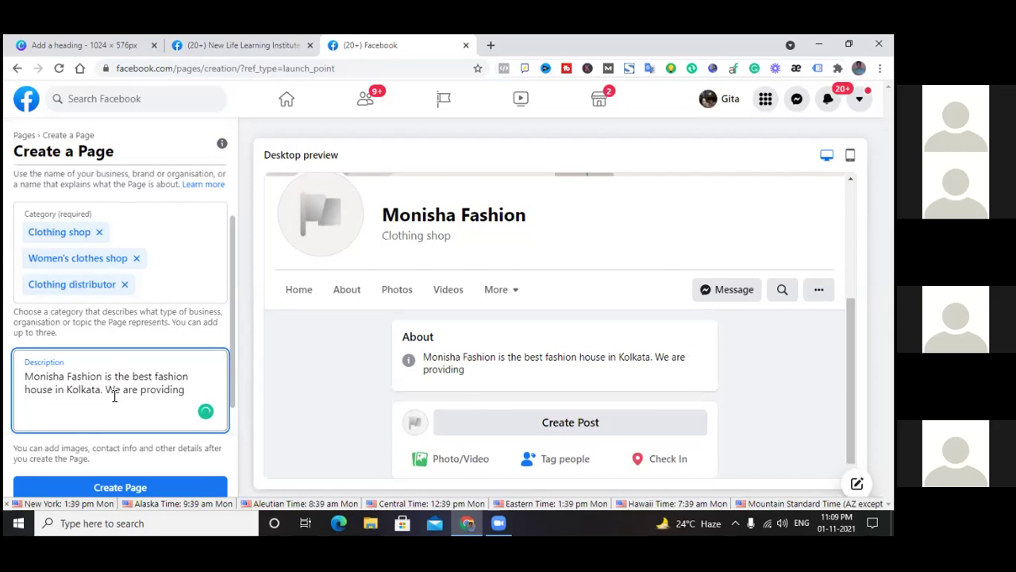
{"action": "type", "text": "fresh and high"}
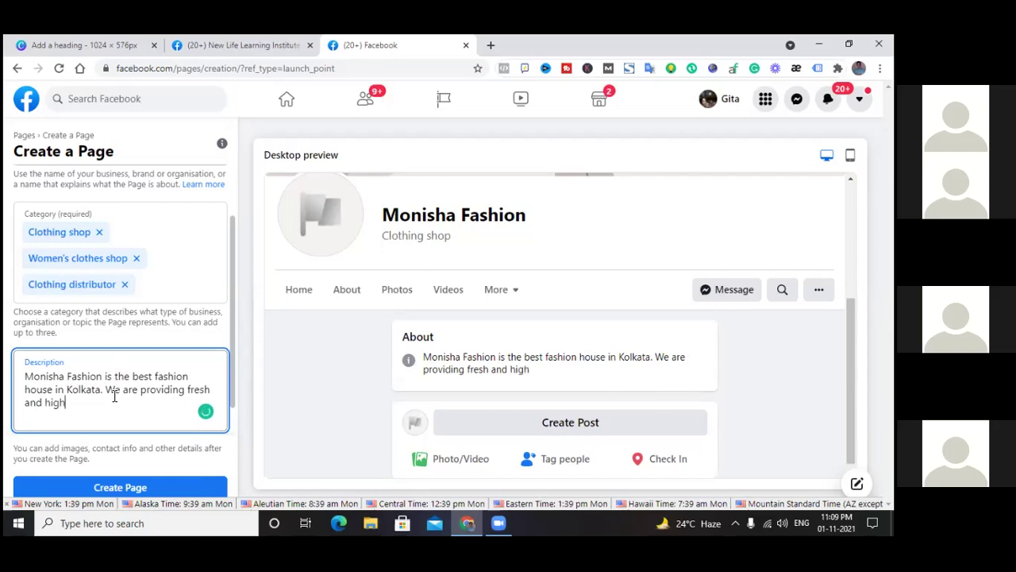
{"action": "type", "text": " quality"}
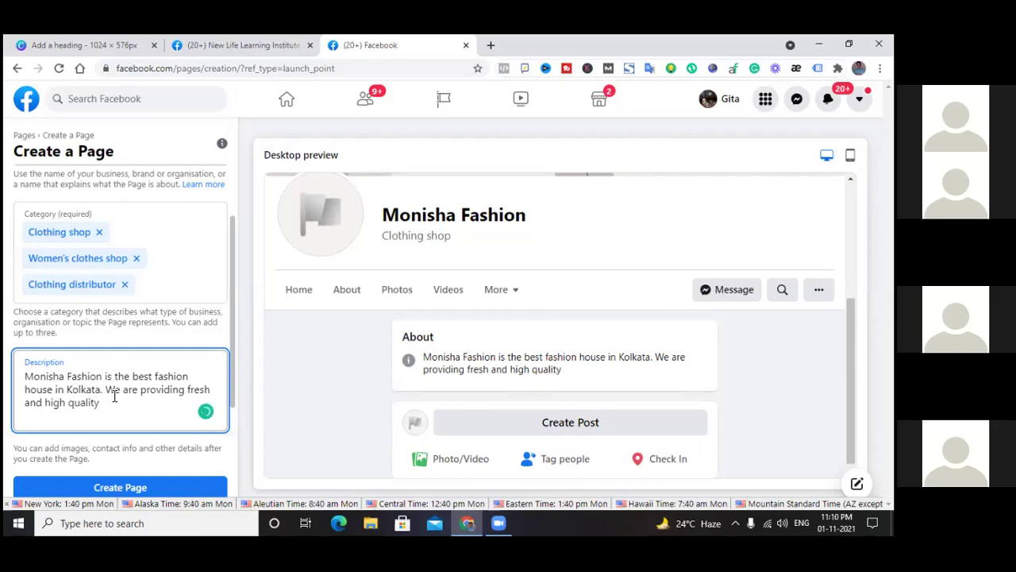
{"action": "type", "text": "clothing"}
{"action": "left_click", "coordinate": [101, 403]}
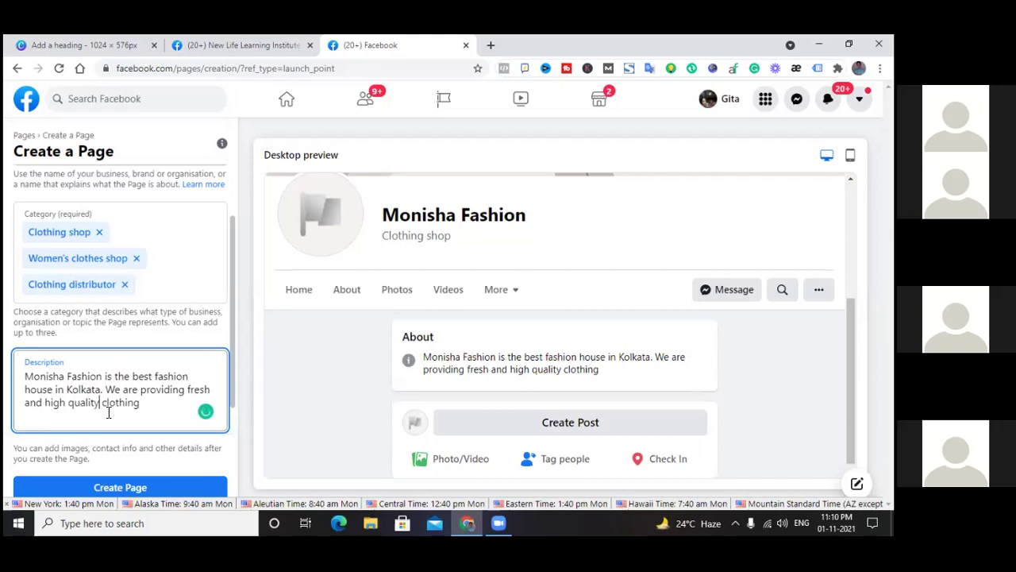
{"action": "key", "text": "BackSpace"}
{"action": "key", "text": "BackSpace"}
{"action": "key", "text": "BackSpace"}
{"action": "key", "text": "BackSpace"}
{"action": "key", "text": "BackSpace"}
{"action": "key", "text": "BackSpace"}
{"action": "key", "text": "BackSpace"}
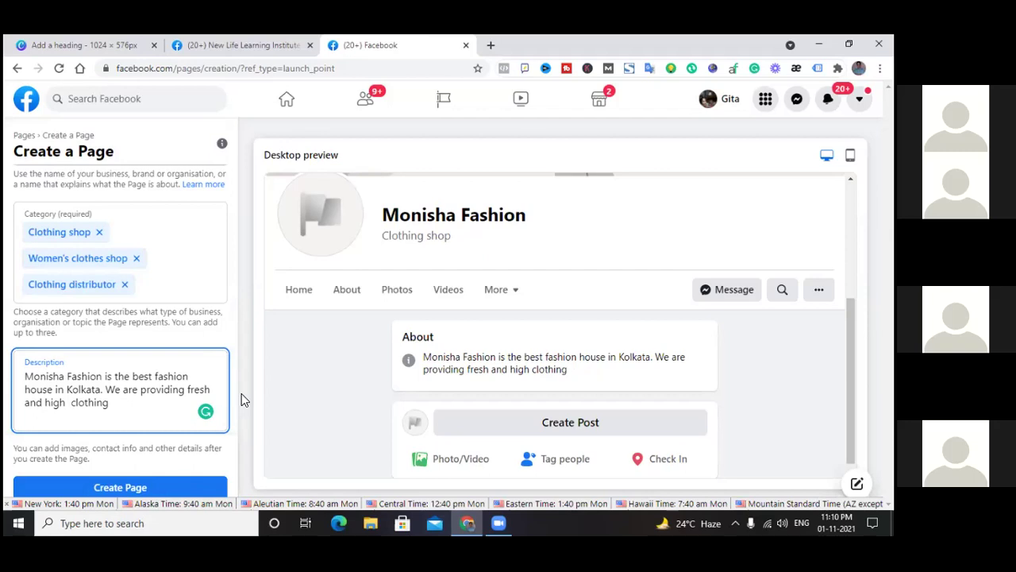
{"action": "key", "text": "BackSpace"}
{"action": "key", "text": "BackSpace"}
{"action": "key", "text": "BackSpace"}
{"action": "key", "text": "BackSpace"}
{"action": "key", "text": "BackSpace"}
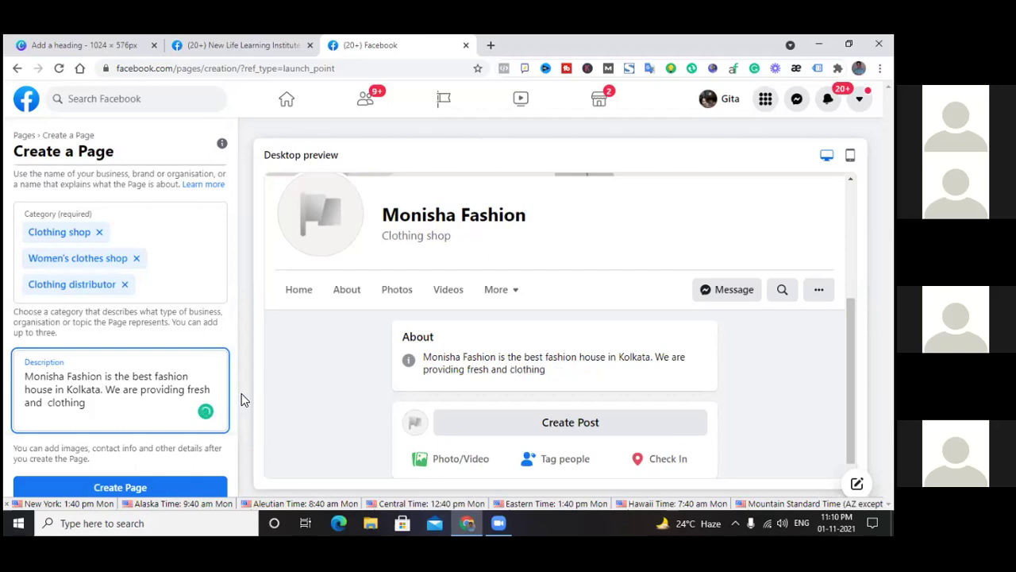
{"action": "type", "text": "unique desi gn"}
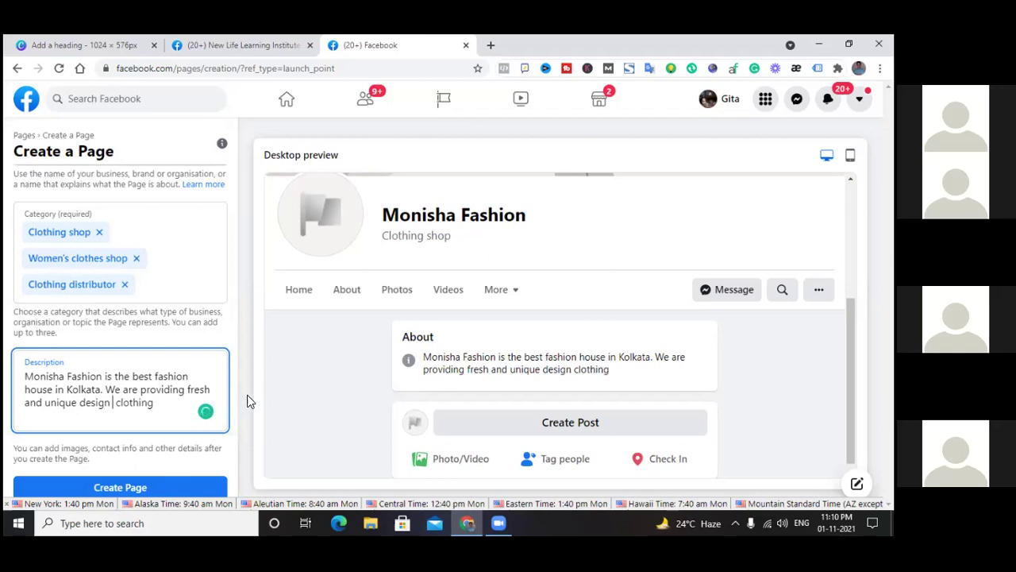
Edit the description to end 'unique design cloth for women.', removing the extra space
{"action": "left_click_drag", "start_coordinate": [116, 404], "coordinate": [122, 403]}
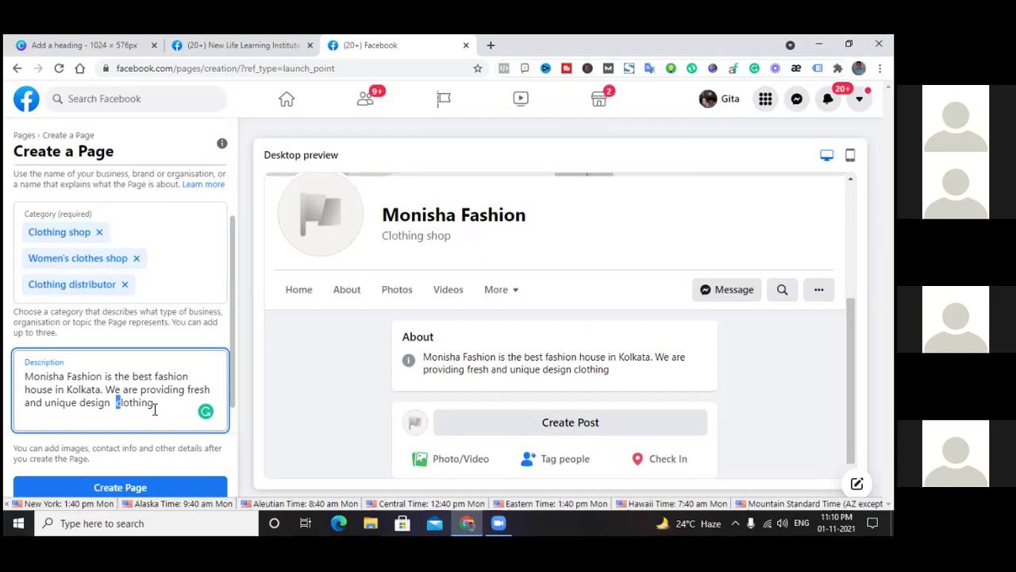
{"action": "left_click", "coordinate": [119, 405]}
{"action": "key", "text": "BackSpace"}
{"action": "left_click", "coordinate": [157, 405]}
{"action": "type", "text": "for "}
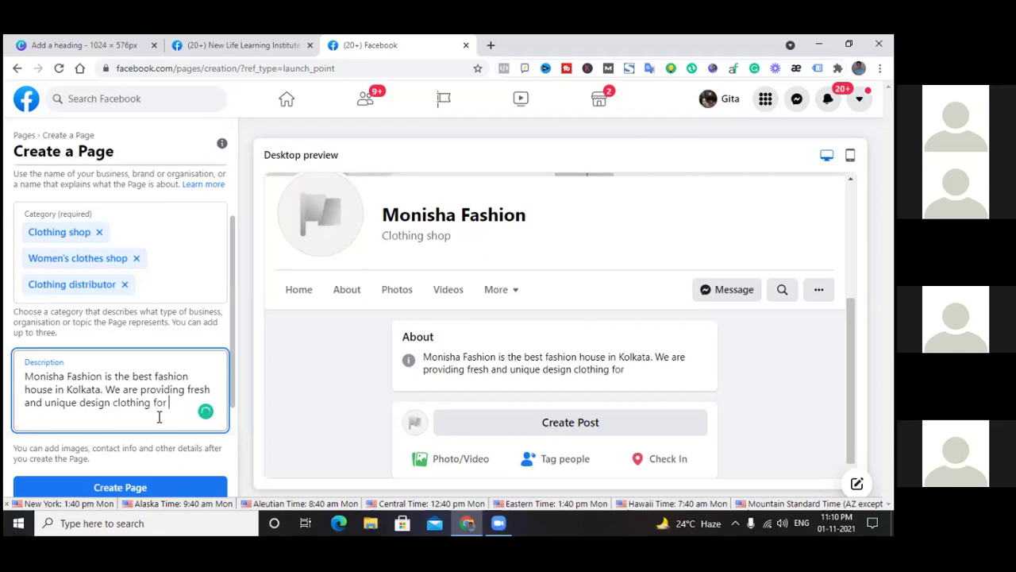
{"action": "type", "text": "women"}
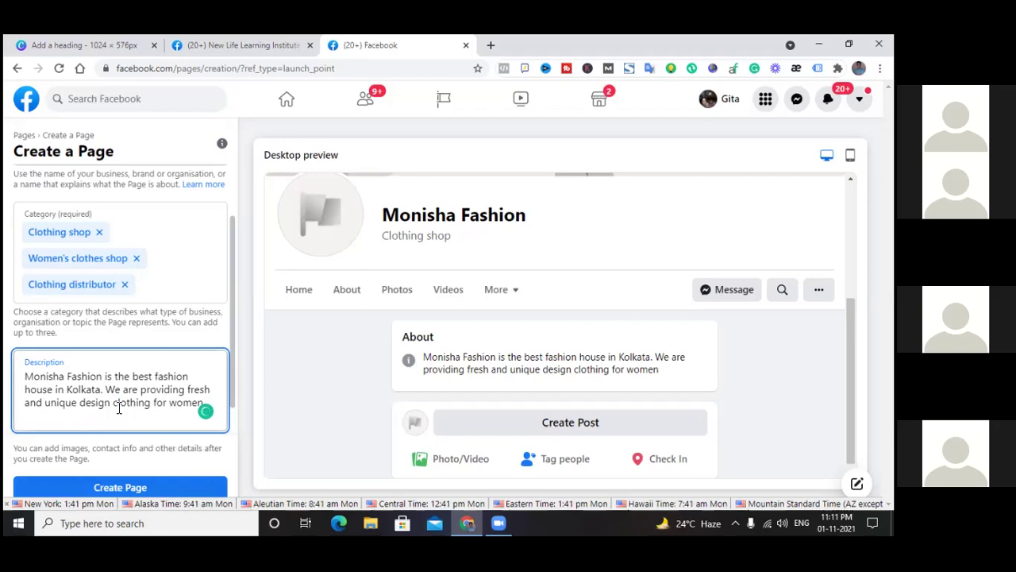
{"action": "left_click", "coordinate": [151, 404]}
{"action": "key", "text": "BackSpace"}
{"action": "key", "text": "BackSpace"}
{"action": "key", "text": "BackSpace"}
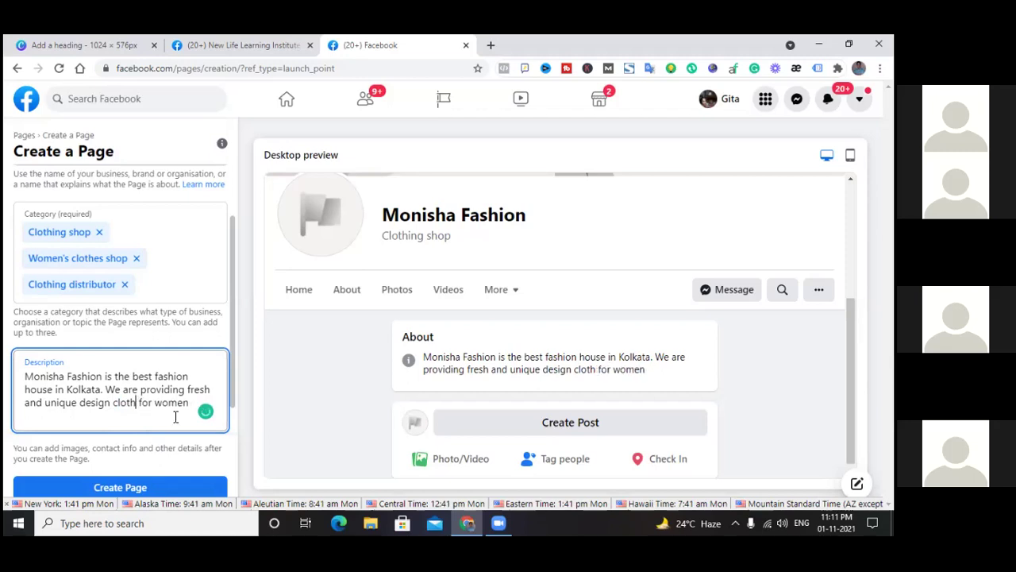
{"action": "left_click", "coordinate": [188, 415]}
{"action": "type", "text": "."}
Review the Monisha Fashion name and the description against the 255-character limit
{"action": "left_click_drag", "start_coordinate": [27, 376], "coordinate": [192, 403]}
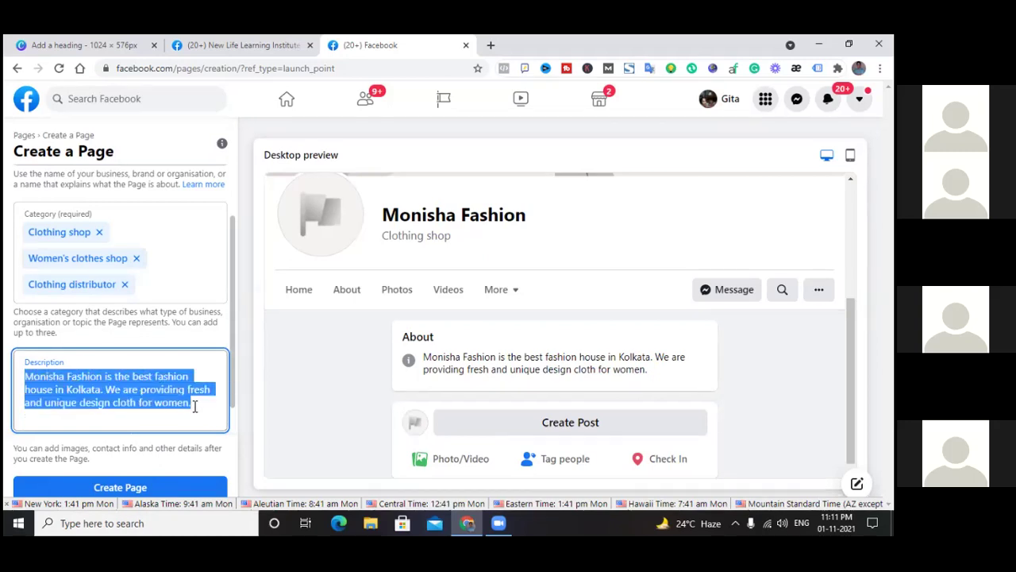
{"action": "left_click", "coordinate": [193, 404]}
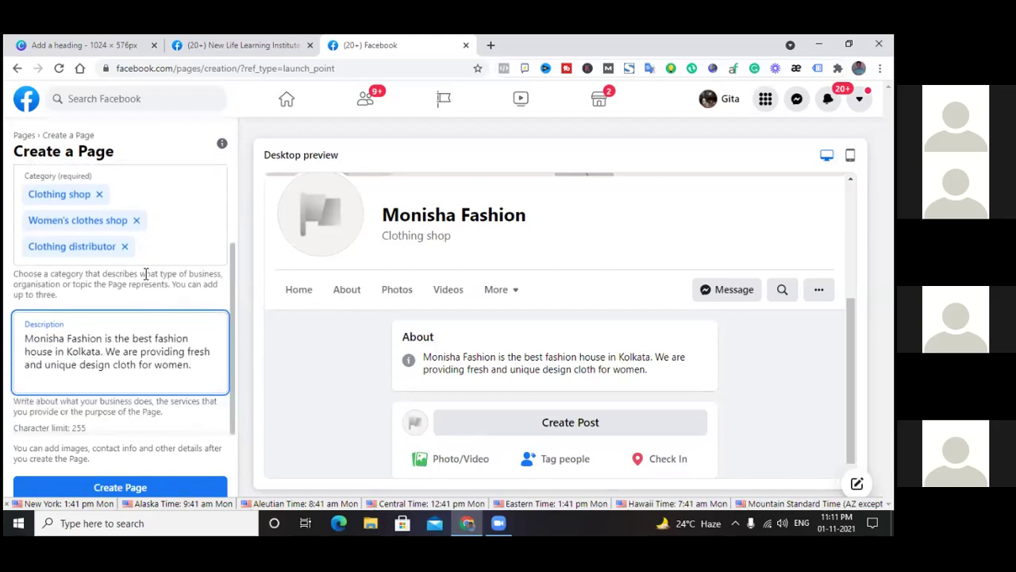
{"action": "double_click", "coordinate": [80, 427]}
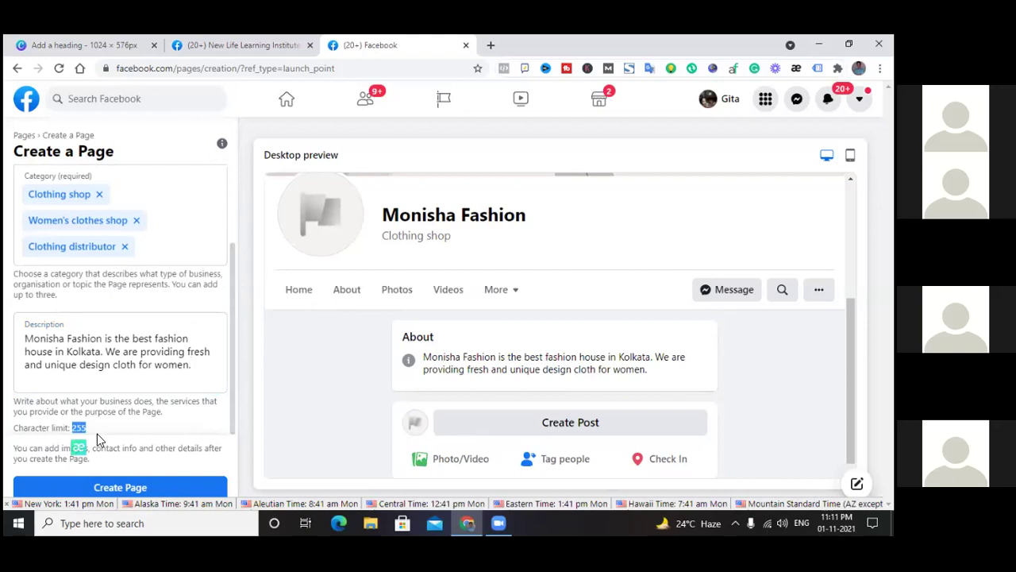
{"action": "left_click", "coordinate": [201, 369]}
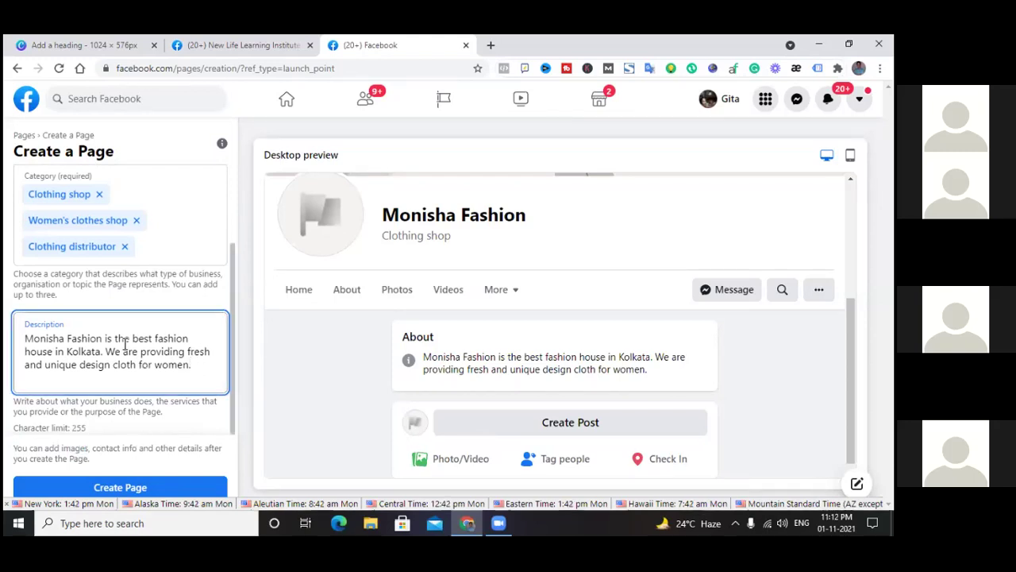
{"action": "scroll", "coordinate": [99, 208], "scroll_direction": "up", "scroll_amount": 3}
{"action": "left_click", "coordinate": [99, 208]}
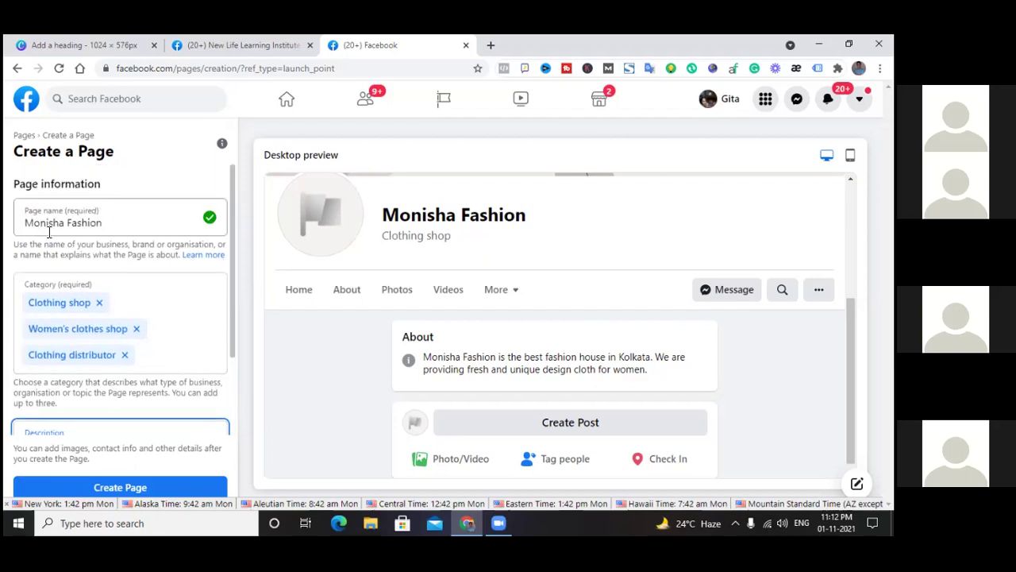
{"action": "triple_click", "coordinate": [27, 223]}
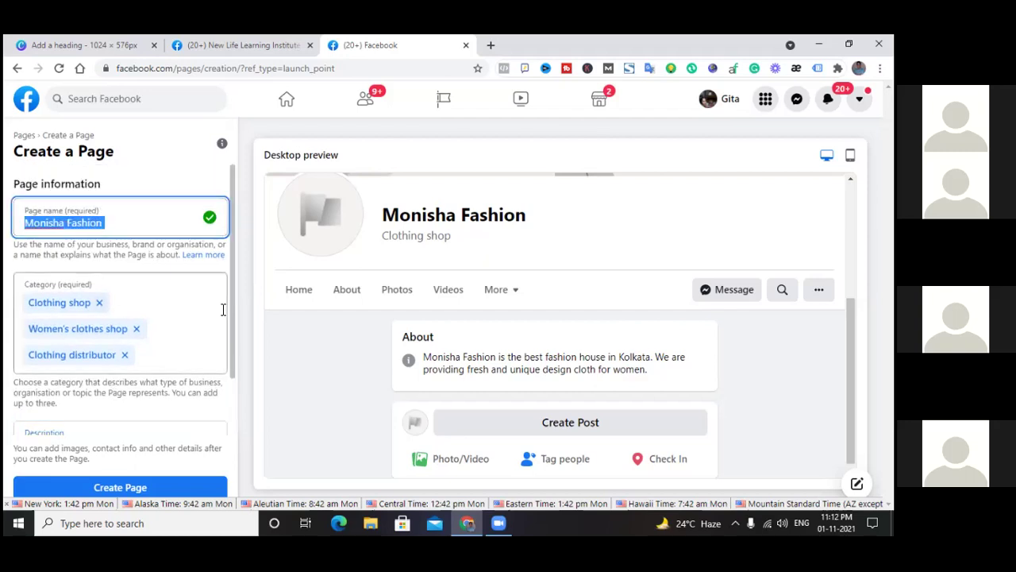
{"action": "scroll", "coordinate": [220, 310], "scroll_direction": "down", "scroll_amount": 1}
{"action": "left_click", "coordinate": [54, 386]}
{"action": "left_click_drag", "start_coordinate": [25, 377], "coordinate": [191, 403]}
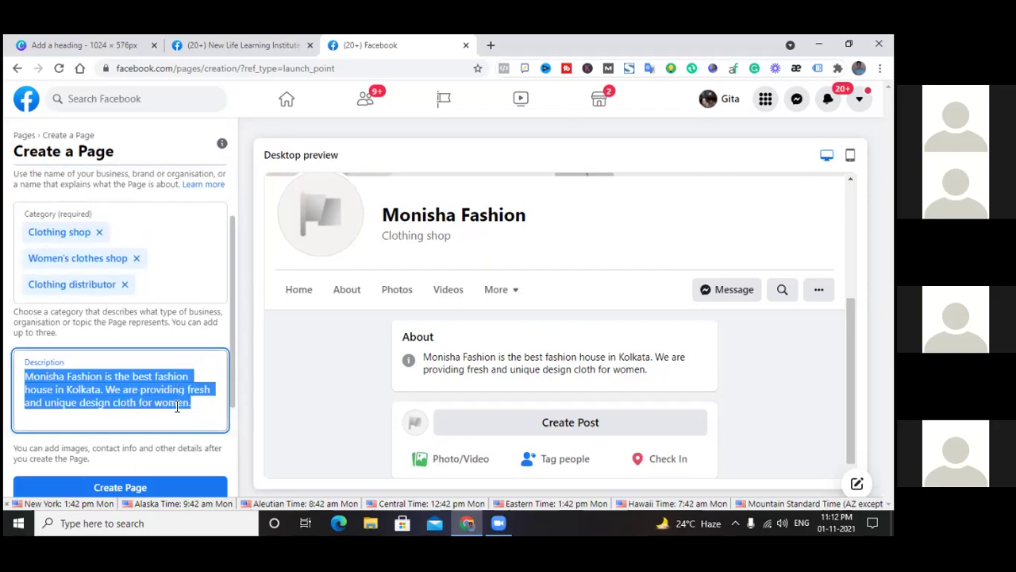
Create the Monisha Fashion Page, then reload and go back to the Your Pages list
{"action": "left_click", "coordinate": [133, 488]}
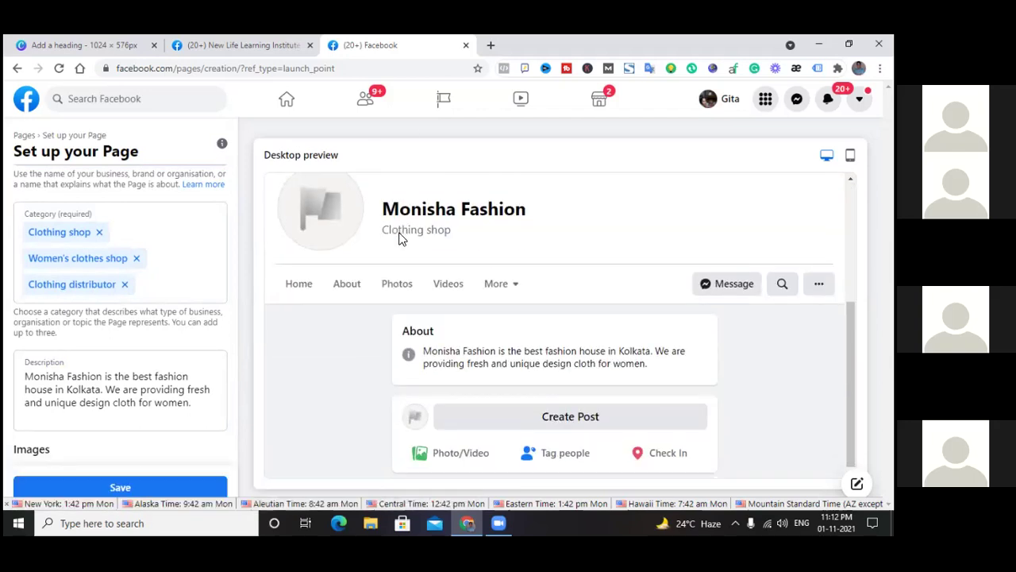
{"action": "left_click", "coordinate": [58, 68]}
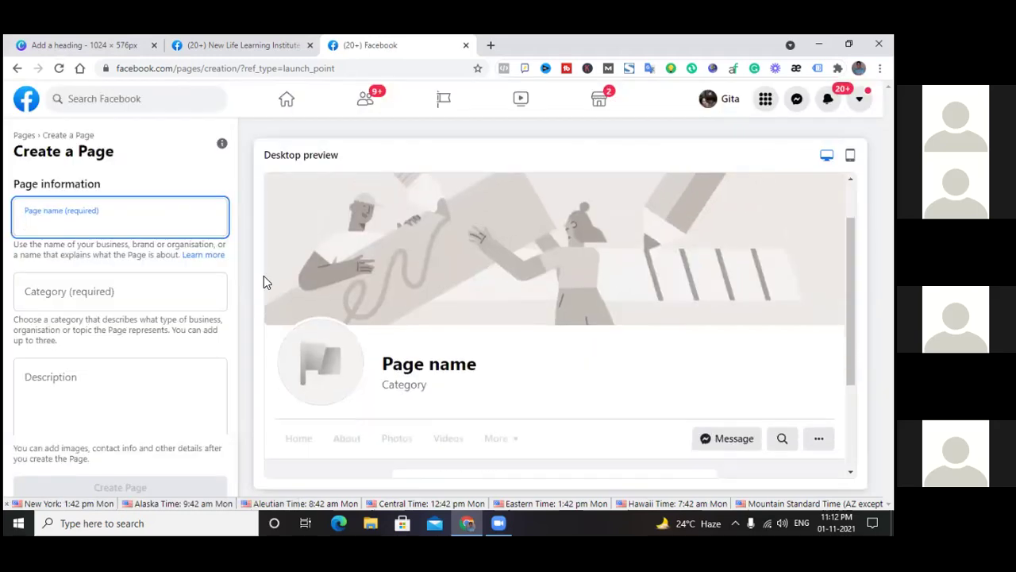
{"action": "left_click", "coordinate": [230, 43]}
{"action": "left_click", "coordinate": [401, 45]}
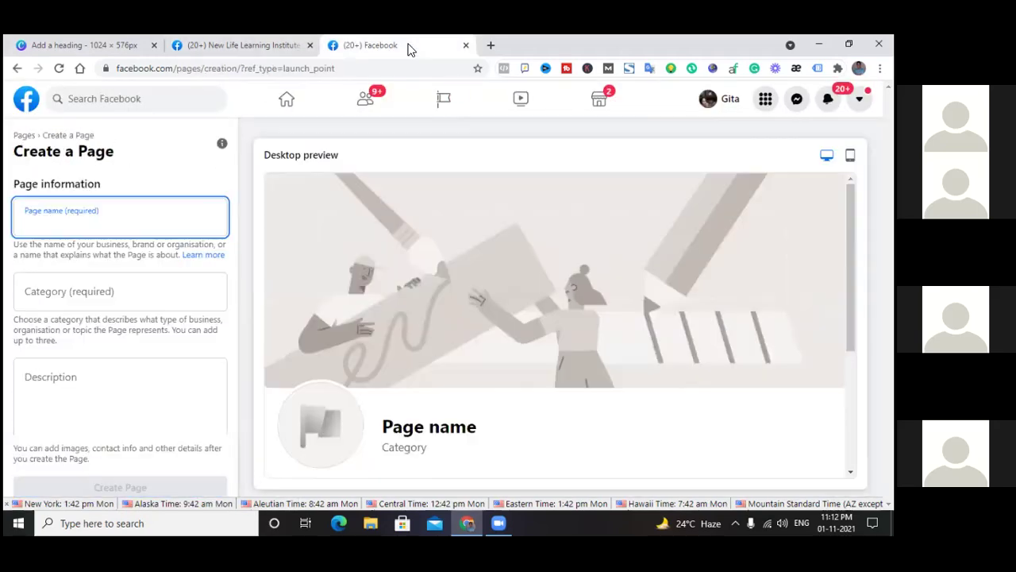
{"action": "left_click", "coordinate": [16, 69]}
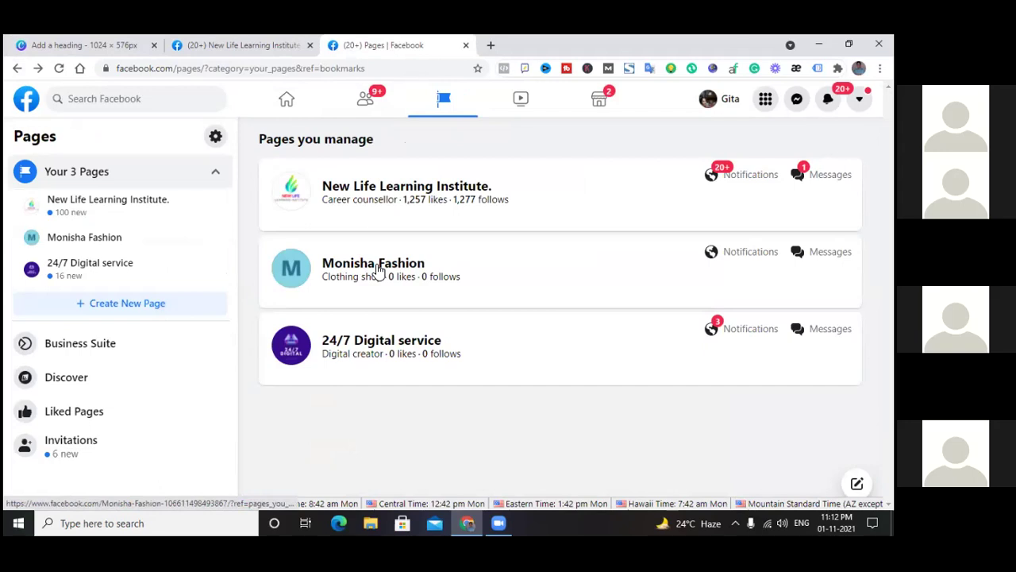
Open Monisha Fashion's Manage Page, dismiss the loading pop-up, and inspect the numeric ID in its address
{"action": "left_click", "coordinate": [376, 270]}
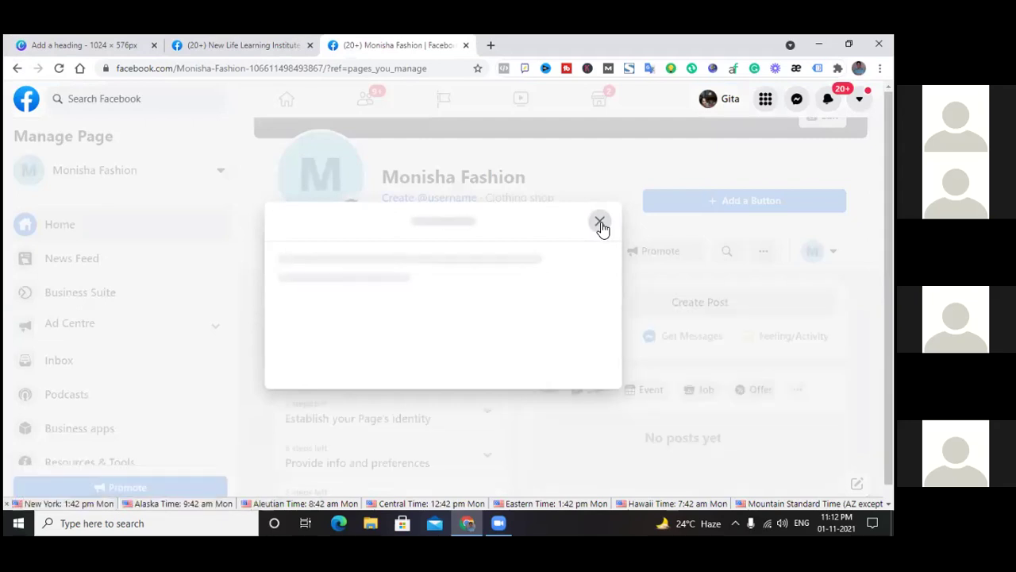
{"action": "left_click", "coordinate": [600, 223]}
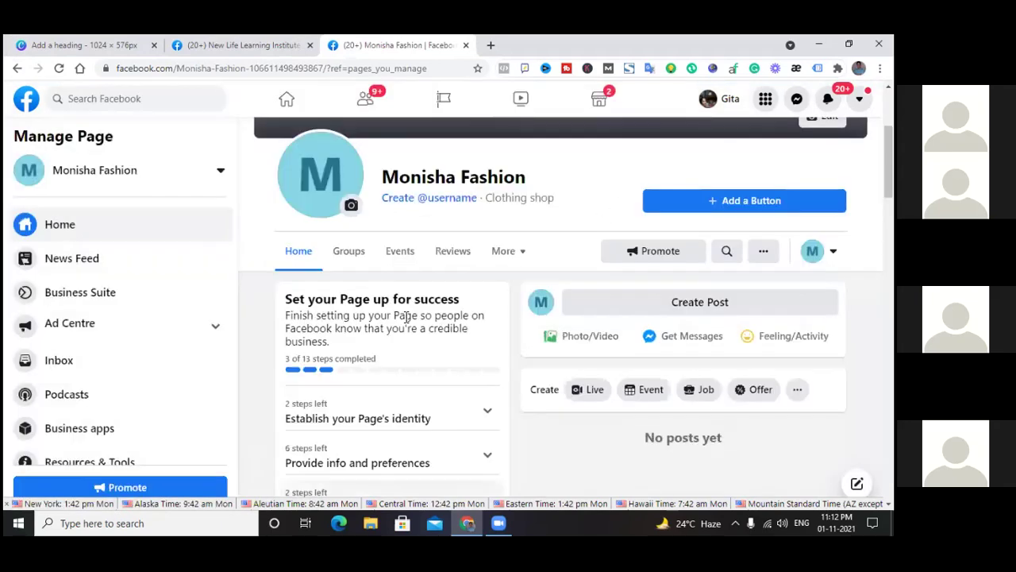
{"action": "scroll", "coordinate": [413, 239], "scroll_direction": "up", "scroll_amount": 3}
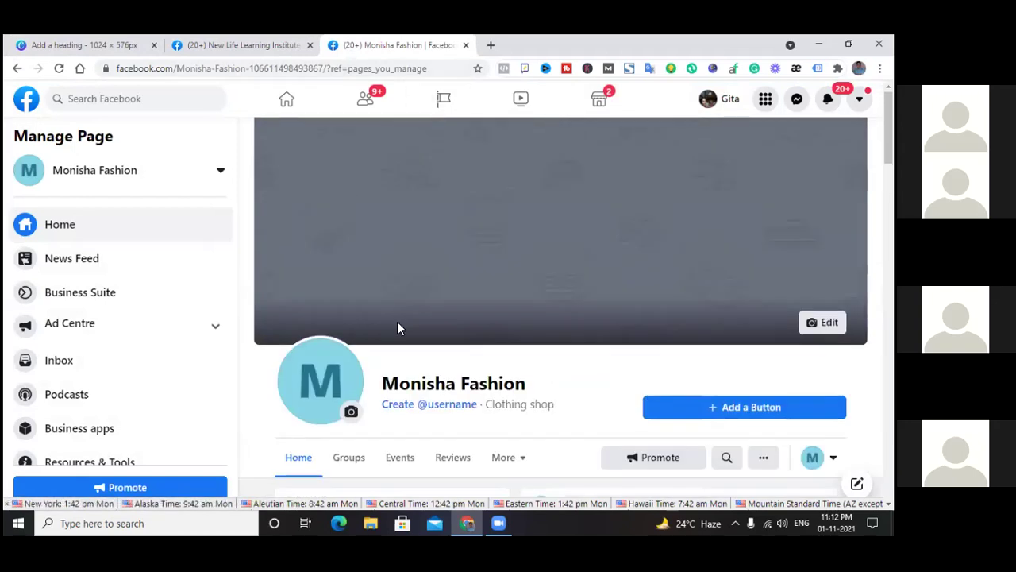
{"action": "scroll", "coordinate": [400, 322], "scroll_direction": "down", "scroll_amount": 3}
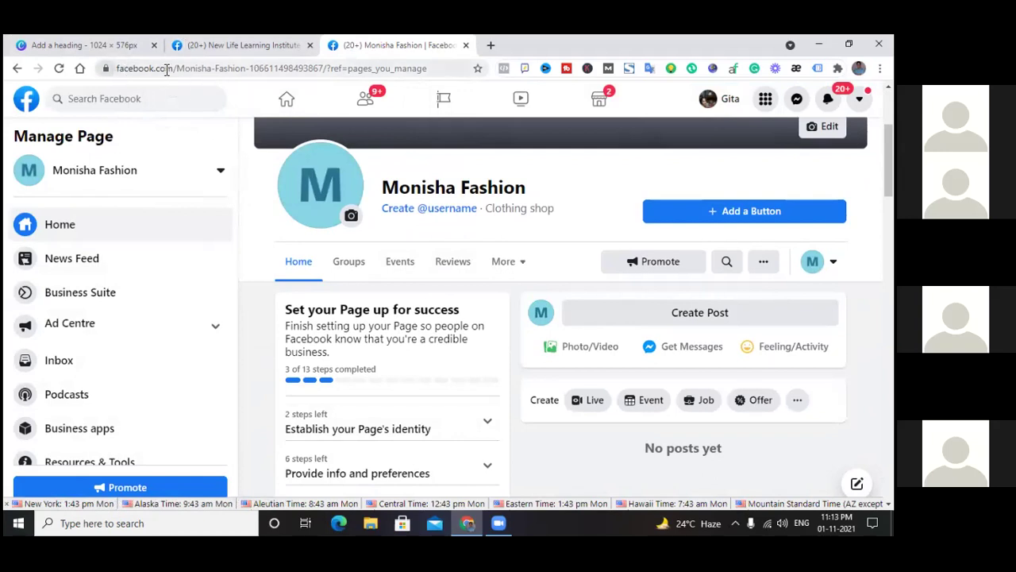
{"action": "left_click_drag", "start_coordinate": [250, 69], "coordinate": [350, 70]}
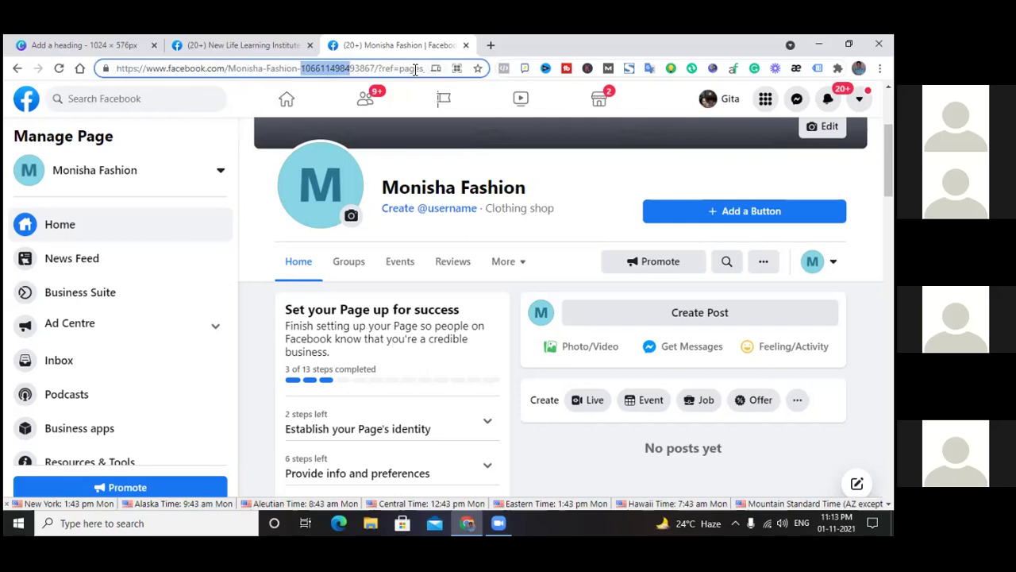
{"action": "left_click", "coordinate": [376, 69]}
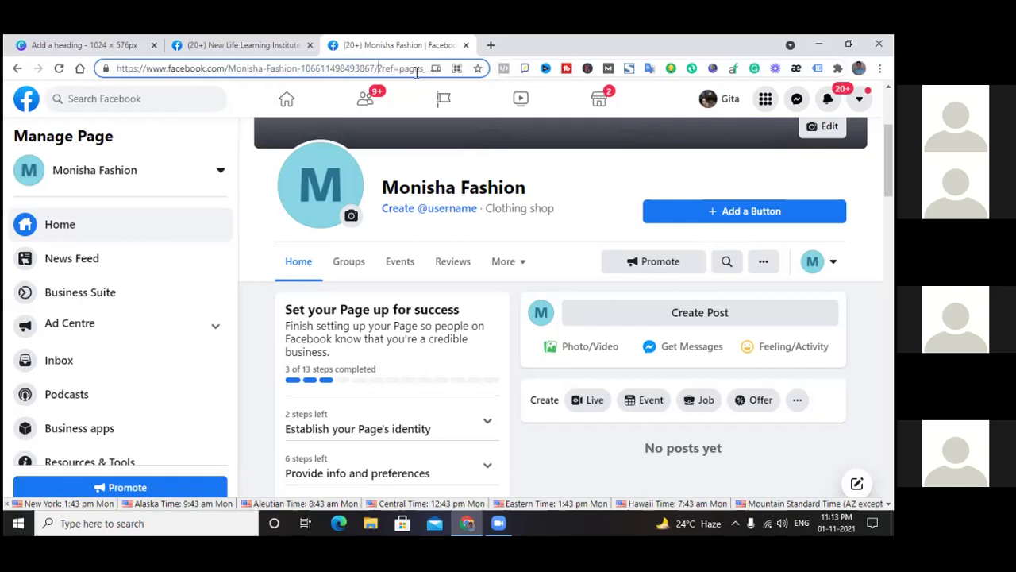
{"action": "key", "text": "Right"}
{"action": "key", "text": "Right"}
{"action": "key", "text": "Right"}
{"action": "key", "text": "Right"}
{"action": "key", "text": "Right"}
{"action": "key", "text": "Right"}
{"action": "key", "text": "Right"}
{"action": "key", "text": "Right"}
{"action": "key", "text": "Right"}
{"action": "key", "text": "Right"}
{"action": "key", "text": "Right"}
{"action": "key", "text": "Right"}
{"action": "key", "text": "Right"}
{"action": "key", "text": "Right"}
{"action": "key", "text": "Right"}
{"action": "key", "text": "Right"}
{"action": "key", "text": "Right"}
{"action": "key", "text": "Right"}
{"action": "key", "text": "Right"}
{"action": "key", "text": "Right"}
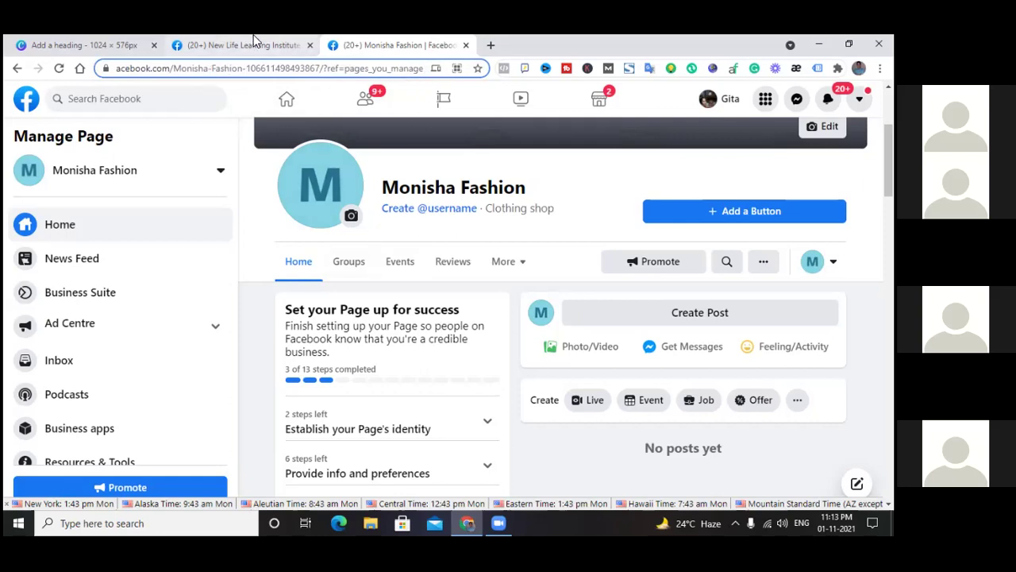
{"action": "left_click", "coordinate": [450, 210]}
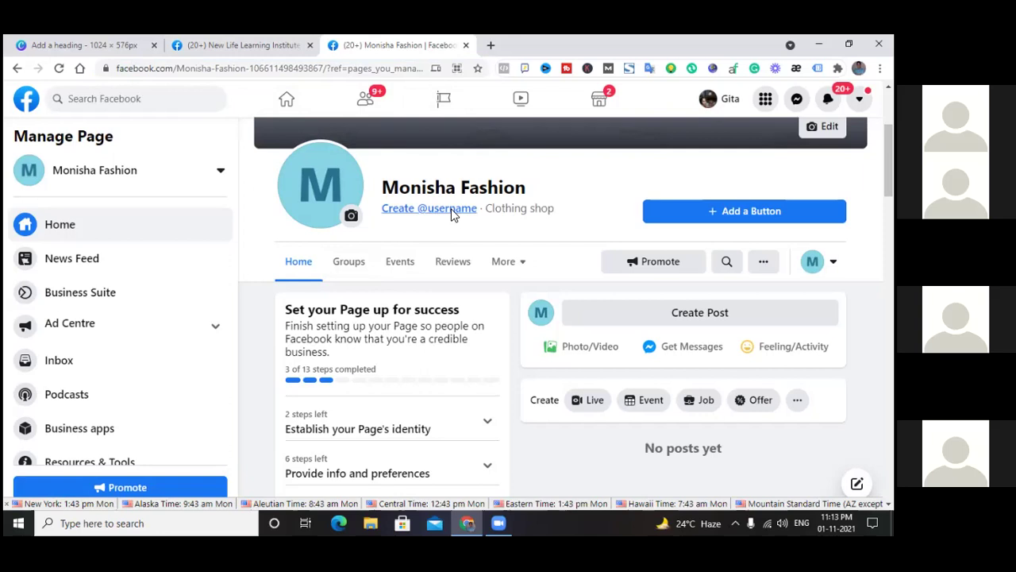
{"action": "left_click", "coordinate": [300, 348]}
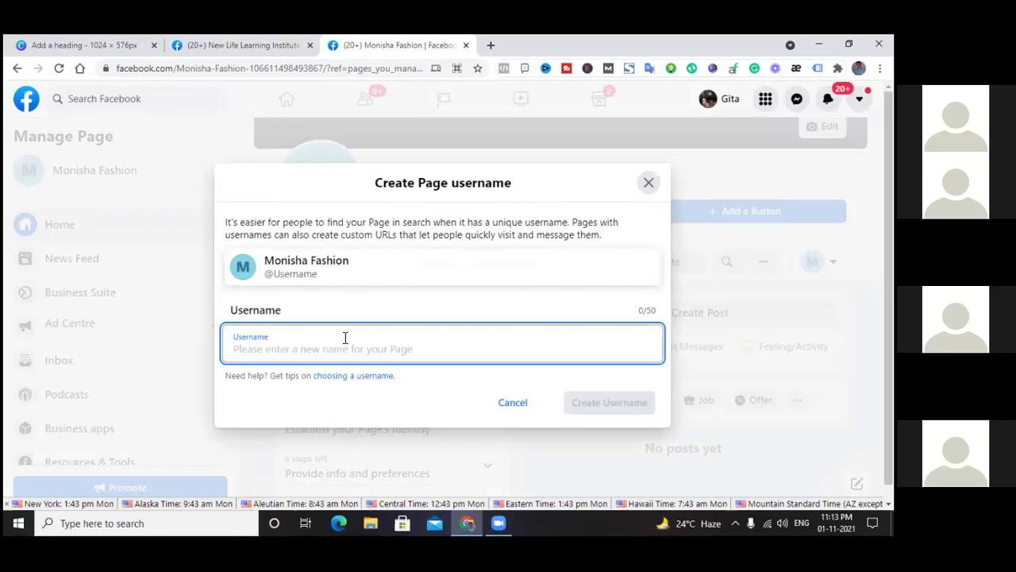
{"action": "type", "text": "monisha"}
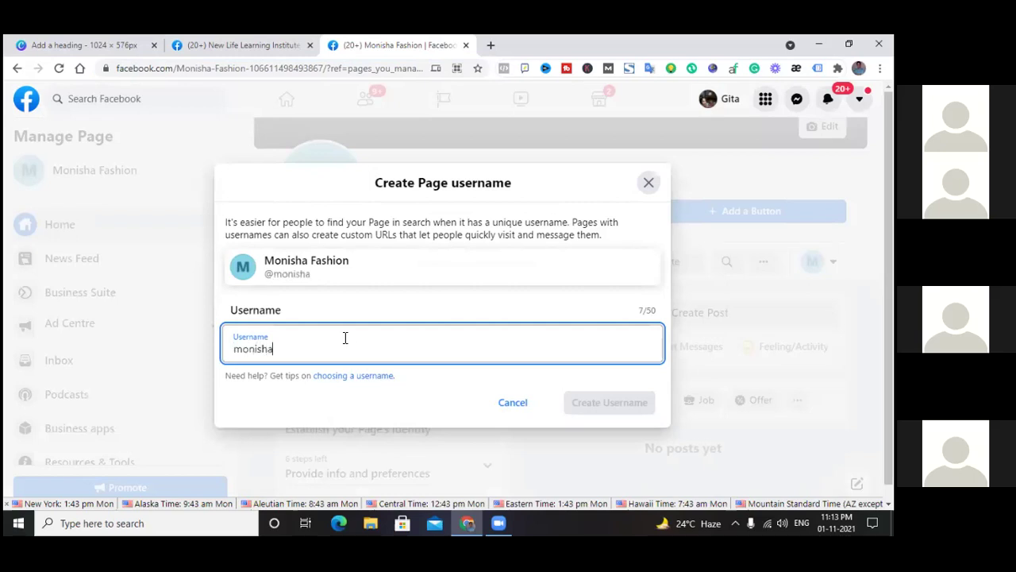
{"action": "key", "text": "BackSpace"}
{"action": "type", "text": "fashion"}
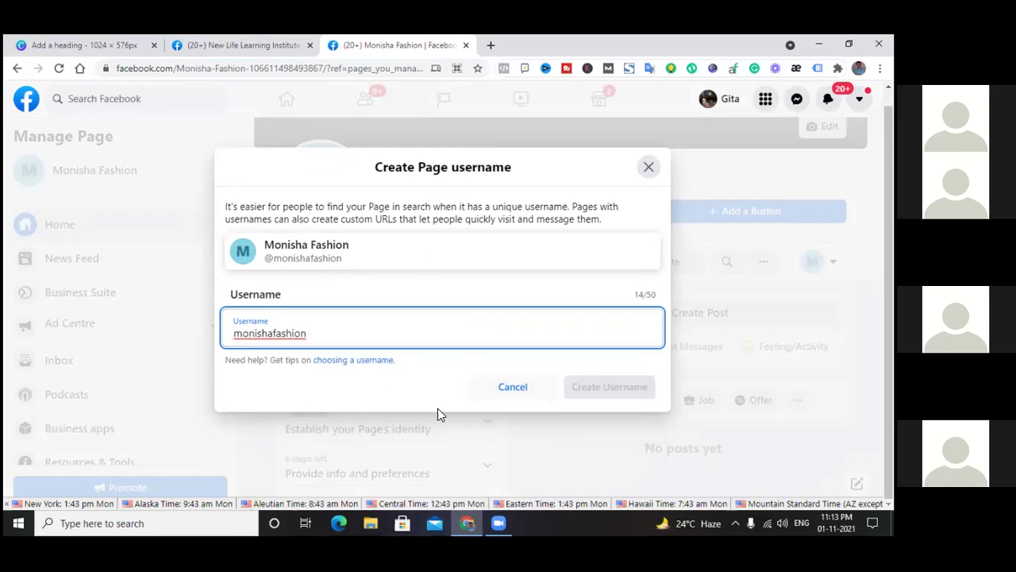
{"action": "key", "text": "BackSpace"}
{"action": "key", "text": "BackSpace"}
{"action": "key", "text": "BackSpace"}
{"action": "key", "text": "BackSpace"}
{"action": "key", "text": "BackSpace"}
{"action": "key", "text": "BackSpace"}
{"action": "key", "text": "BackSpace"}
{"action": "key", "text": "BackSpace"}
{"action": "key", "text": "BackSpace"}
{"action": "key", "text": "BackSpace"}
{"action": "key", "text": "BackSpace"}
{"action": "key", "text": "BackSpace"}
{"action": "key", "text": "BackSpace"}
{"action": "key", "text": "BackSpace"}
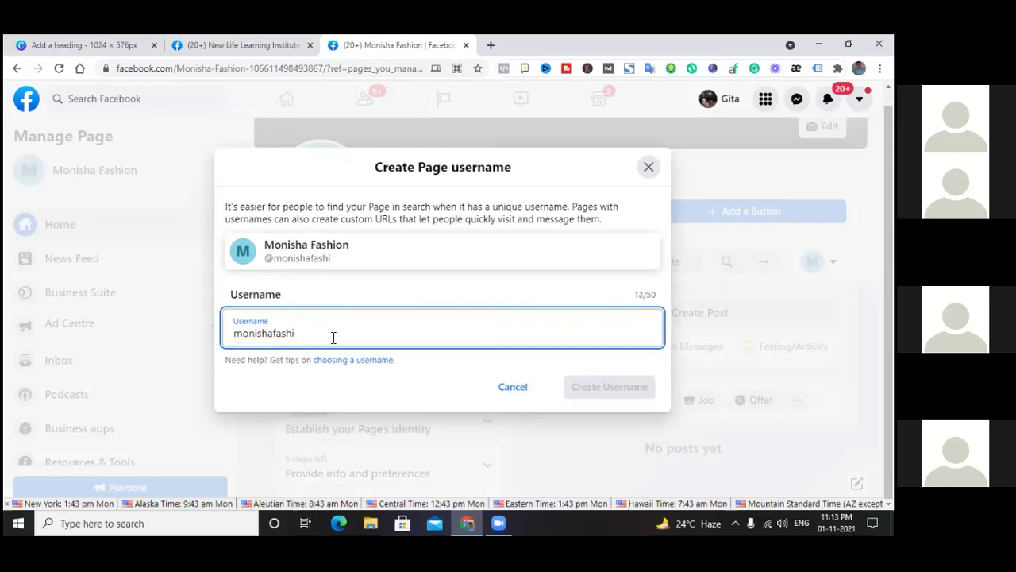
{"action": "type", "text": "Fashion mo"}
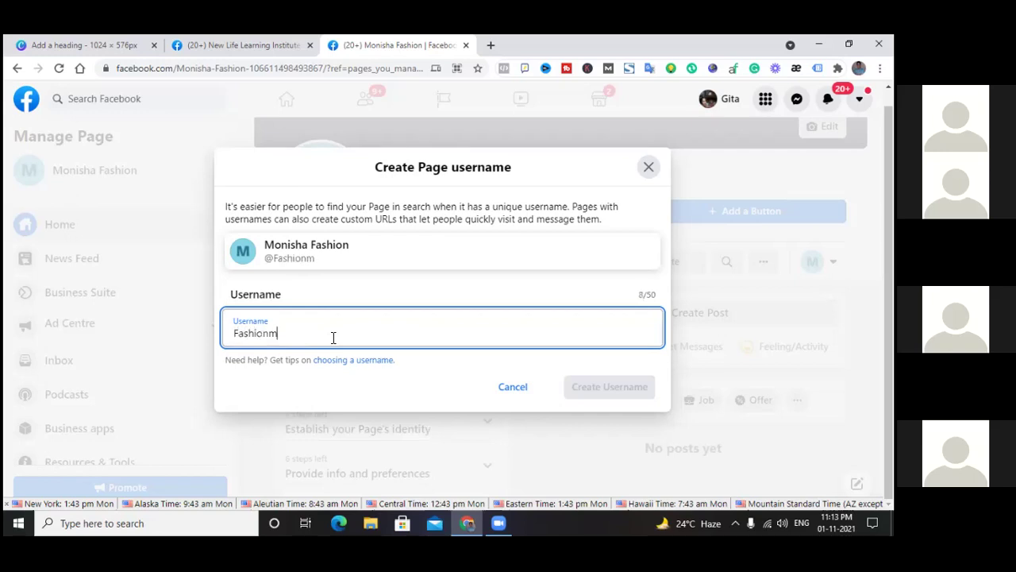
{"action": "key", "text": "BackSpace"}
{"action": "key", "text": "BackSpace"}
{"action": "key", "text": "BackSpace"}
{"action": "key", "text": "BackSpace"}
{"action": "key", "text": "BackSpace"}
{"action": "key", "text": "BackSpace"}
{"action": "key", "text": "BackSpace"}
{"action": "key", "text": "BackSpace"}
{"action": "key", "text": "BackSpace"}
{"action": "type", "text": "monishafashion"}
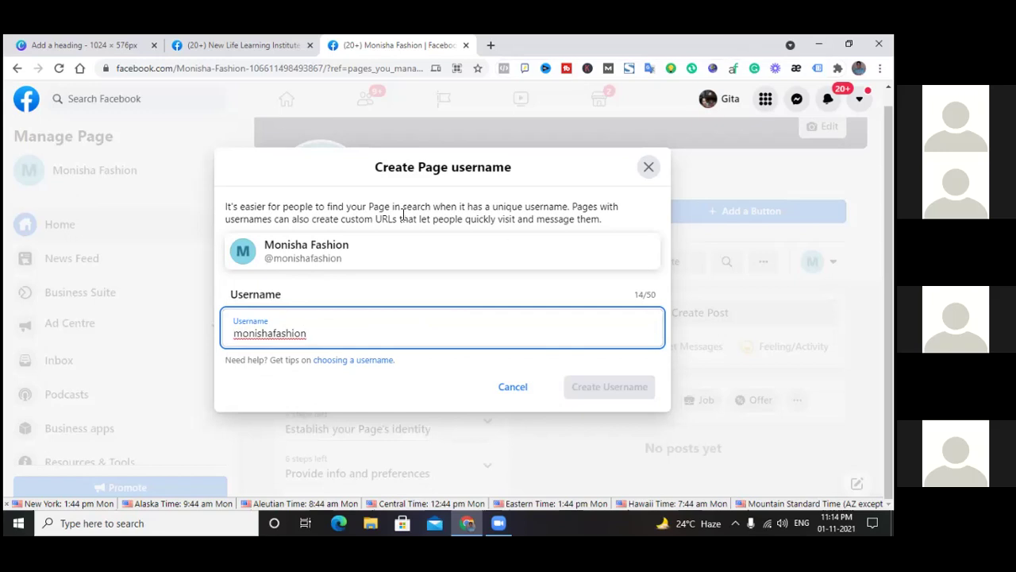
Close the username dialog unsaved and scroll through to the About section's Kolkata description
{"action": "left_click", "coordinate": [649, 166]}
{"action": "scroll", "coordinate": [437, 342], "scroll_direction": "down", "scroll_amount": 10}
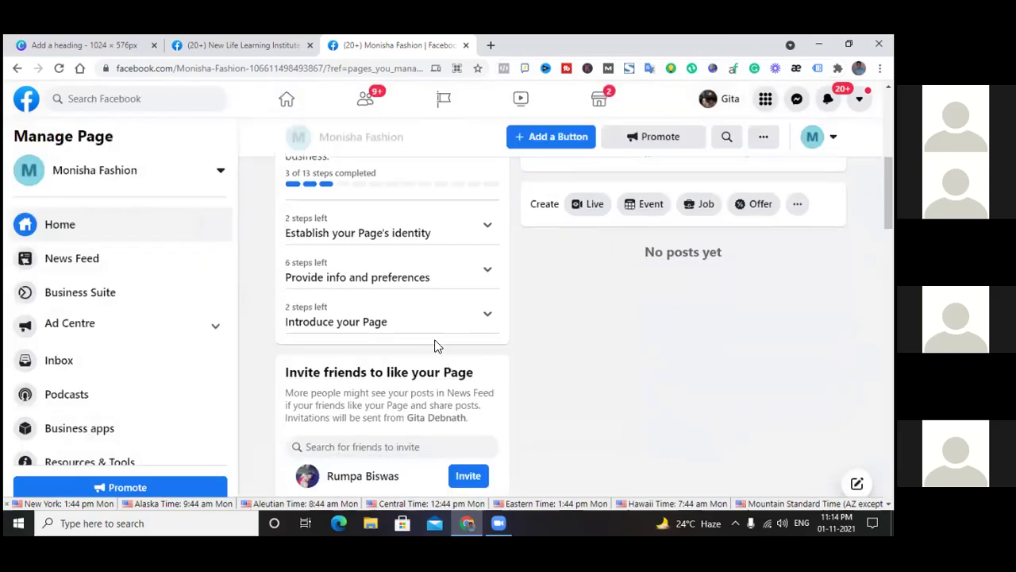
{"action": "scroll", "coordinate": [435, 345], "scroll_direction": "down", "scroll_amount": 8}
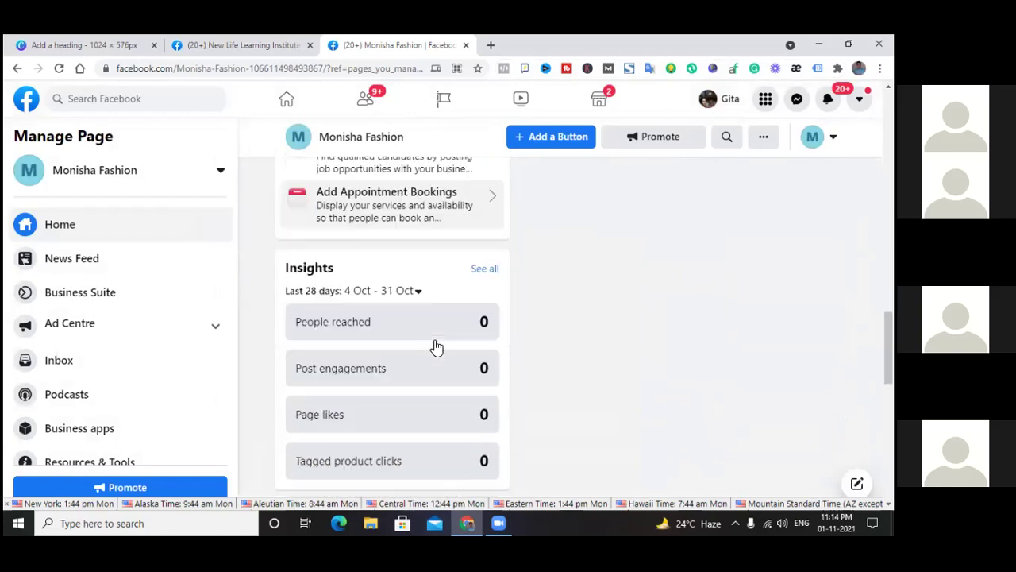
{"action": "scroll", "coordinate": [435, 346], "scroll_direction": "up", "scroll_amount": 3}
{"action": "scroll", "coordinate": [435, 346], "scroll_direction": "up", "scroll_amount": 15}
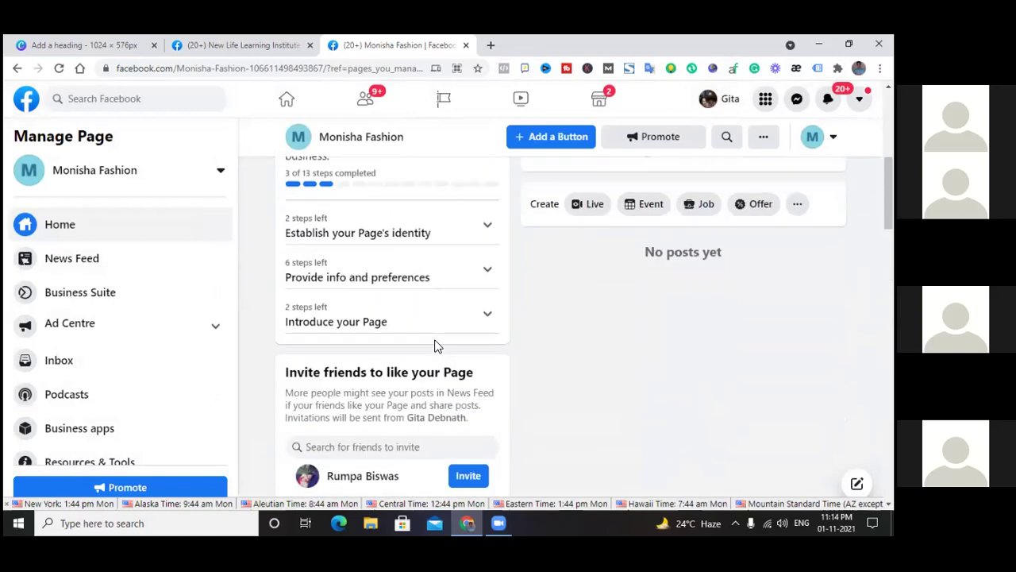
{"action": "scroll", "coordinate": [435, 345], "scroll_direction": "down", "scroll_amount": 2}
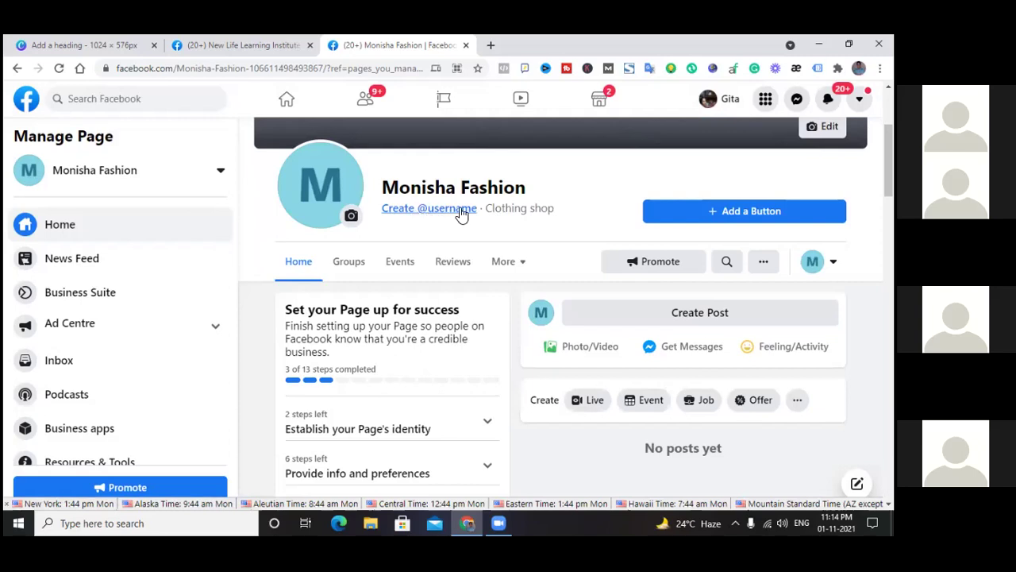
{"action": "scroll", "coordinate": [453, 262], "scroll_direction": "down", "scroll_amount": 7}
{"action": "scroll", "coordinate": [455, 272], "scroll_direction": "down", "scroll_amount": 8}
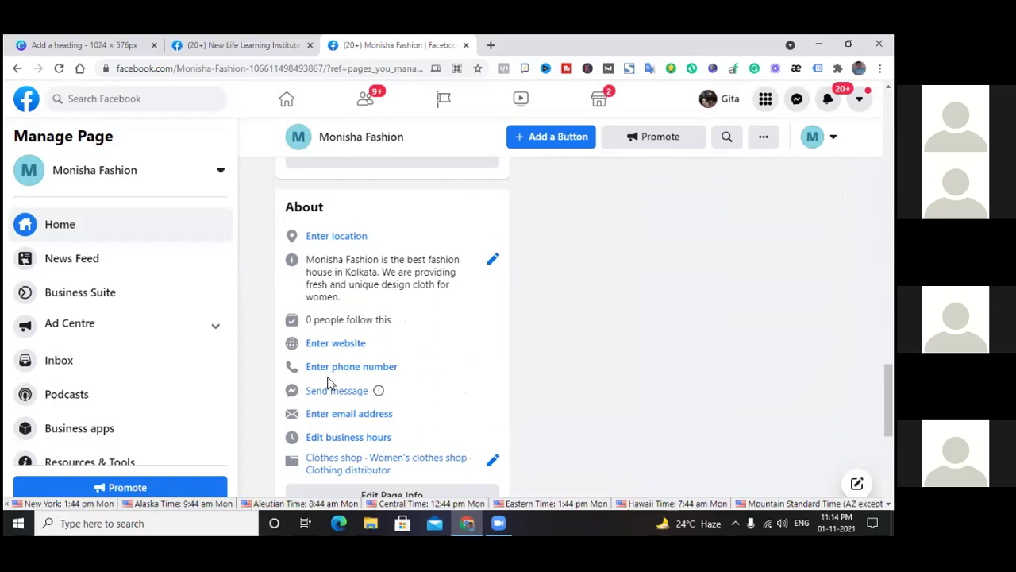
{"action": "scroll", "coordinate": [373, 380], "scroll_direction": "up", "scroll_amount": 10}
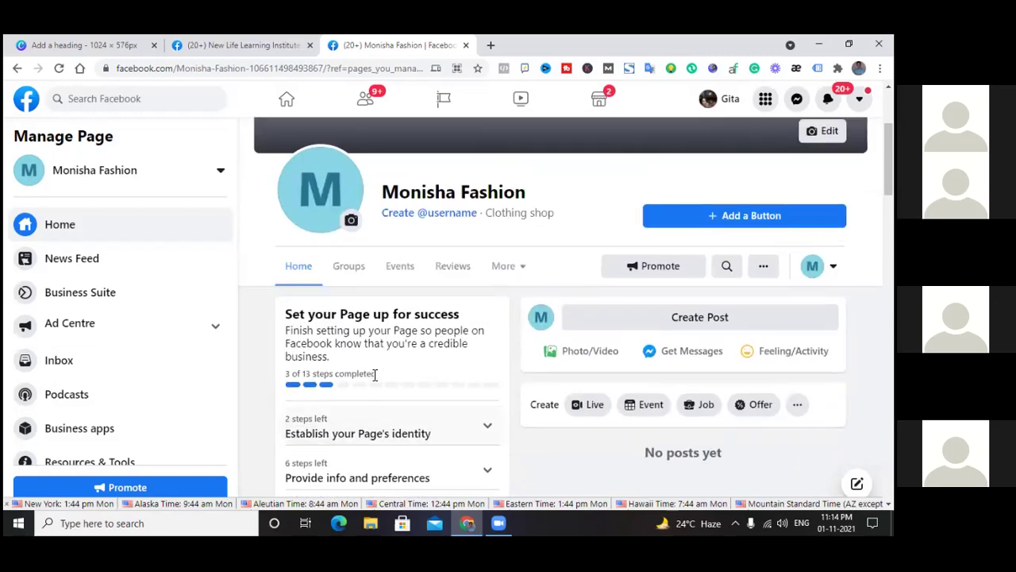
{"action": "scroll", "coordinate": [375, 374], "scroll_direction": "up", "scroll_amount": 2}
{"action": "scroll", "coordinate": [155, 291], "scroll_direction": "down", "scroll_amount": 3}
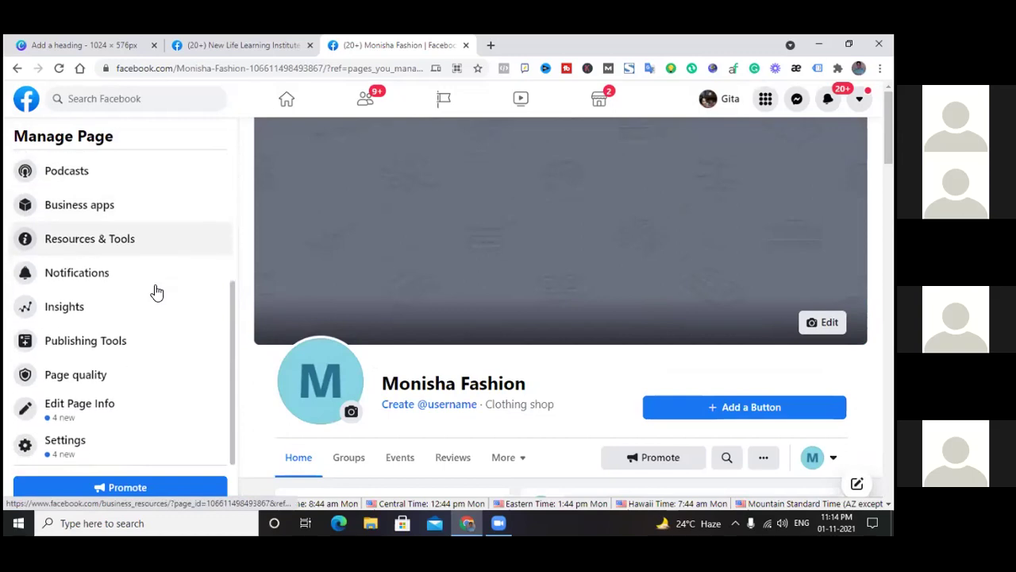
{"action": "scroll", "coordinate": [383, 168], "scroll_direction": "down", "scroll_amount": 1}
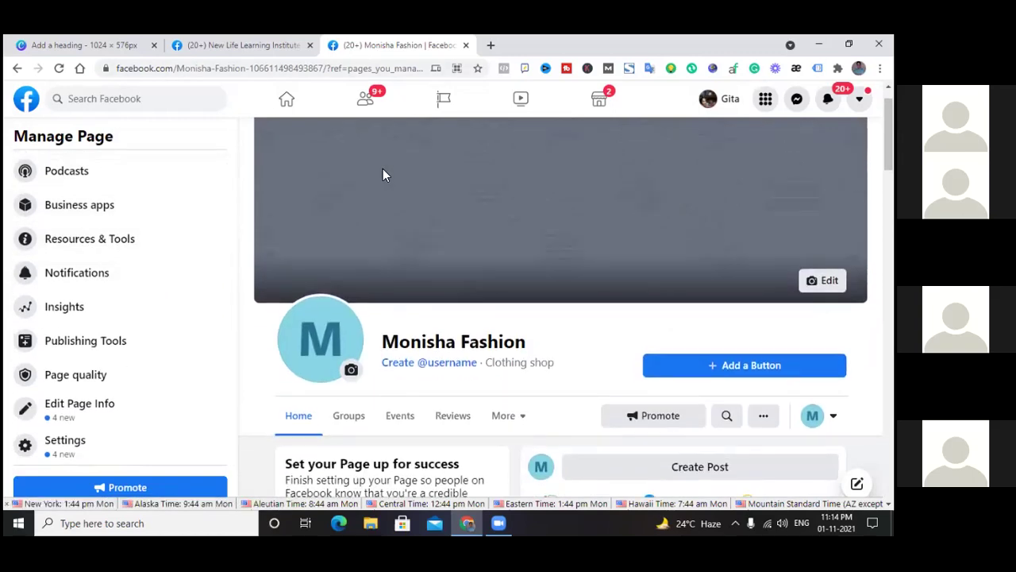
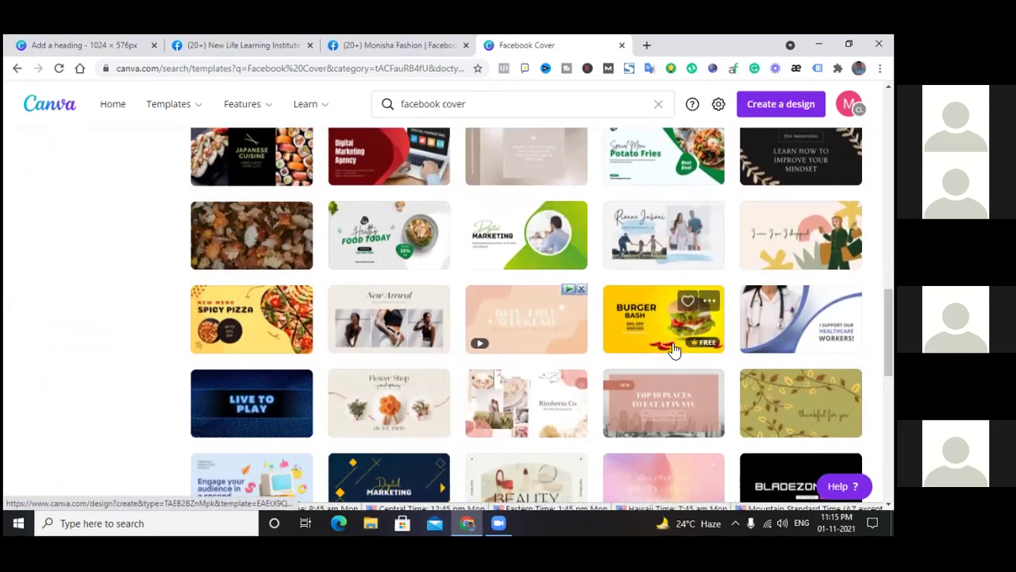
Open the cream shopping-woman illustration template from the Facebook cover results
{"action": "scroll", "coordinate": [628, 357], "scroll_direction": "down", "scroll_amount": 2}
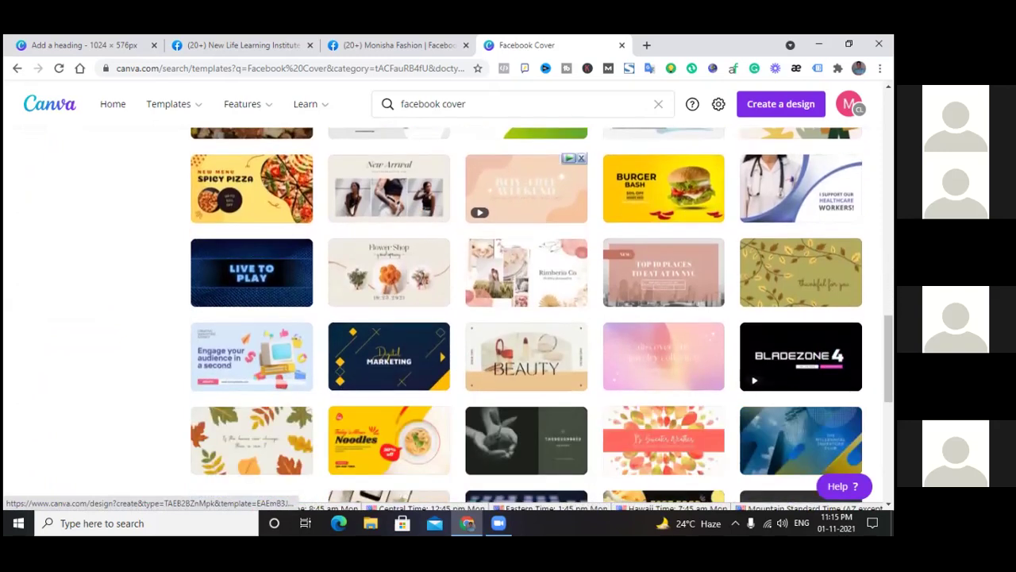
{"action": "scroll", "coordinate": [800, 270], "scroll_direction": "down", "scroll_amount": 4}
{"action": "scroll", "coordinate": [801, 270], "scroll_direction": "up", "scroll_amount": 7}
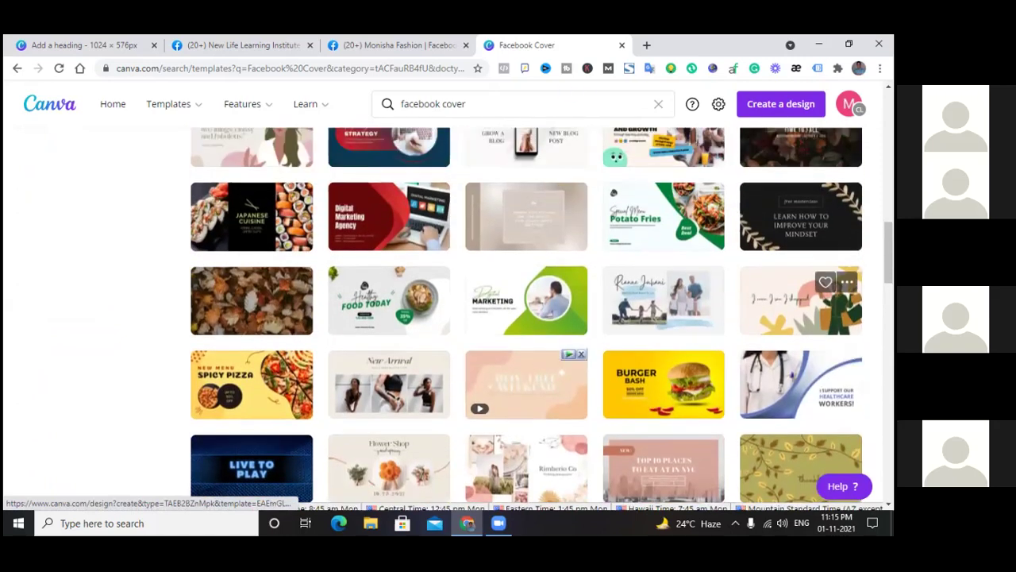
{"action": "left_click", "coordinate": [527, 384]}
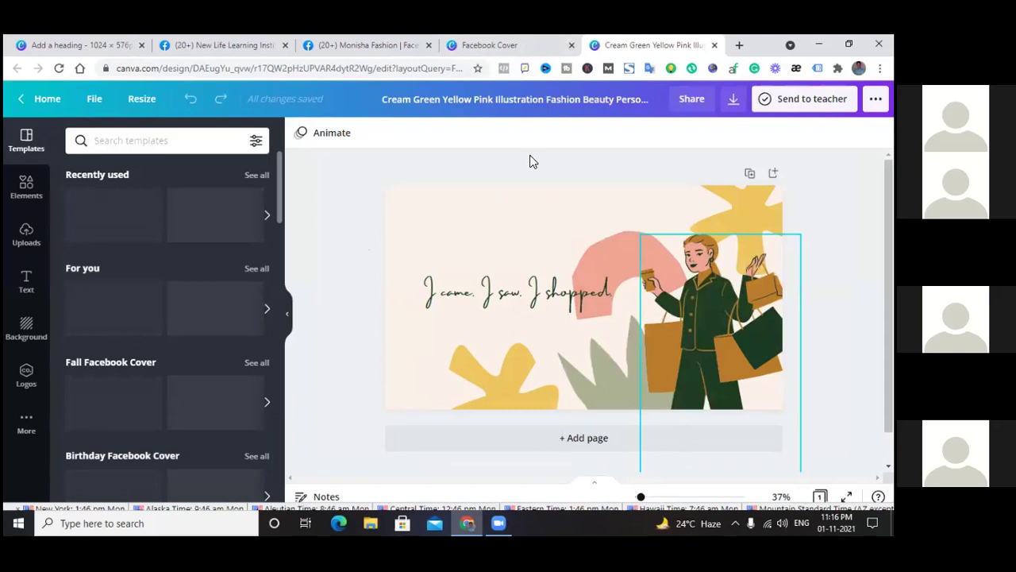
Delete the 'I came. I saw. I shopped.' slogan and add a new heading
{"action": "left_click", "coordinate": [526, 296]}
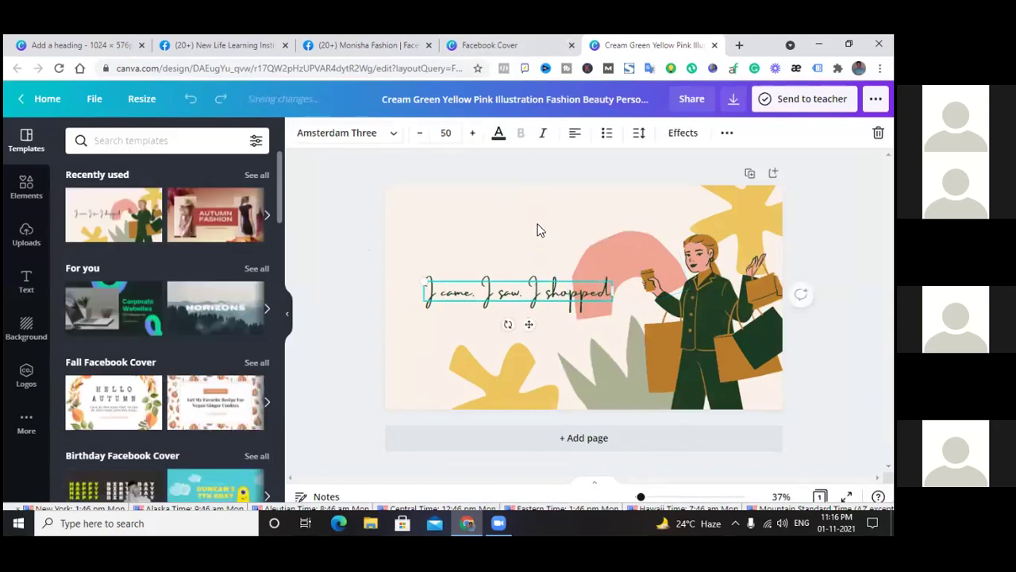
{"action": "key", "text": "Delete"}
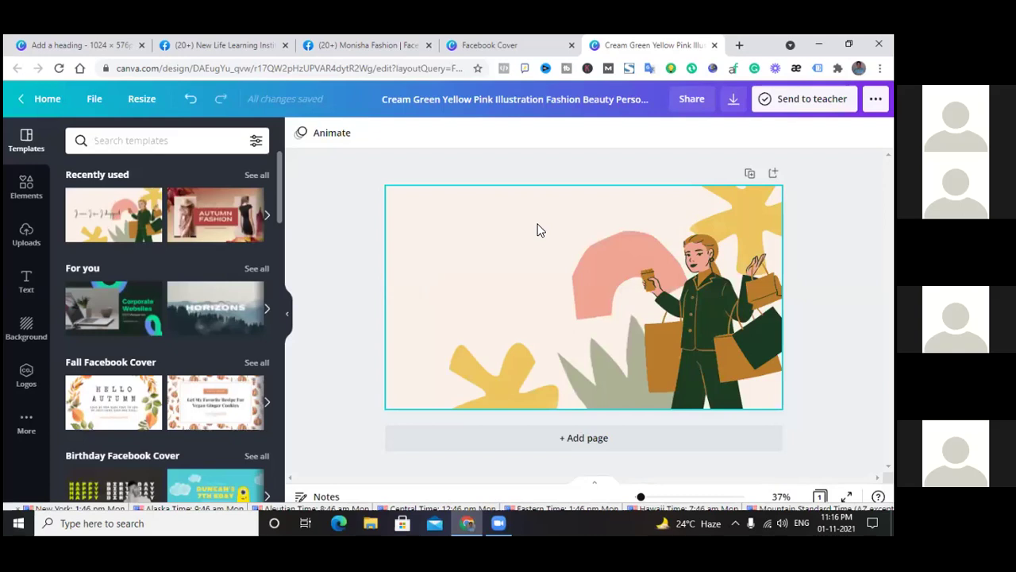
{"action": "left_click", "coordinate": [27, 280]}
{"action": "left_click", "coordinate": [132, 204]}
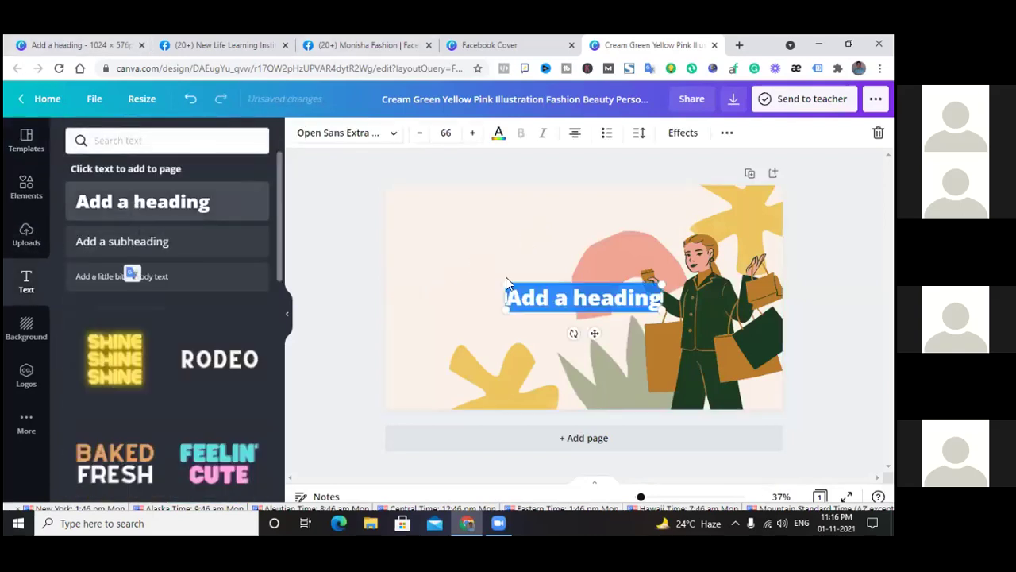
Retype the heading as 'Monisha Fashion' and place it, slightly enlarged, at the top left
{"action": "key", "text": "BackSpace"}
{"action": "key", "text": "BackSpace"}
{"action": "key", "text": "BackSpace"}
{"action": "key", "text": "BackSpace"}
{"action": "type", "text": "Monisha"}
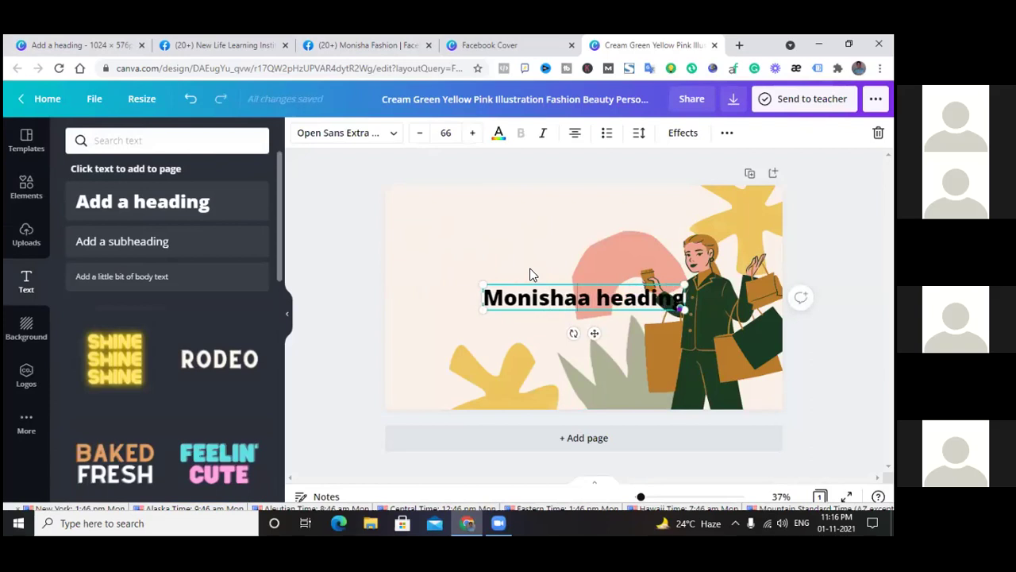
{"action": "key", "text": "Delete"}
{"action": "key", "text": "Delete"}
{"action": "key", "text": "Delete"}
{"action": "key", "text": "Delete"}
{"action": "key", "text": "Delete"}
{"action": "key", "text": "Delete"}
{"action": "key", "text": "Delete"}
{"action": "key", "text": "Delete"}
{"action": "key", "text": "Delete"}
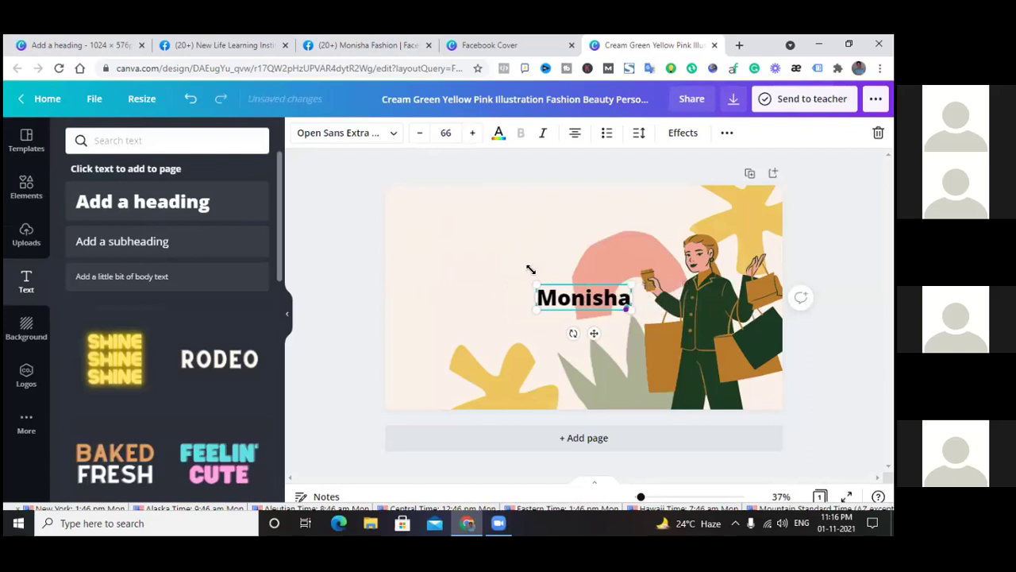
{"action": "type", "text": "Fas"}
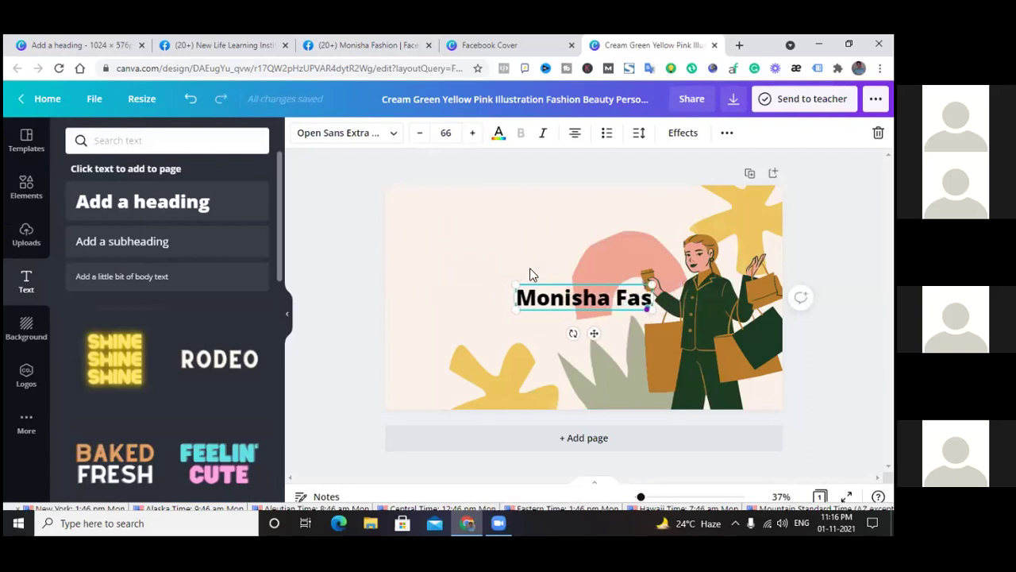
{"action": "type", "text": "hion"}
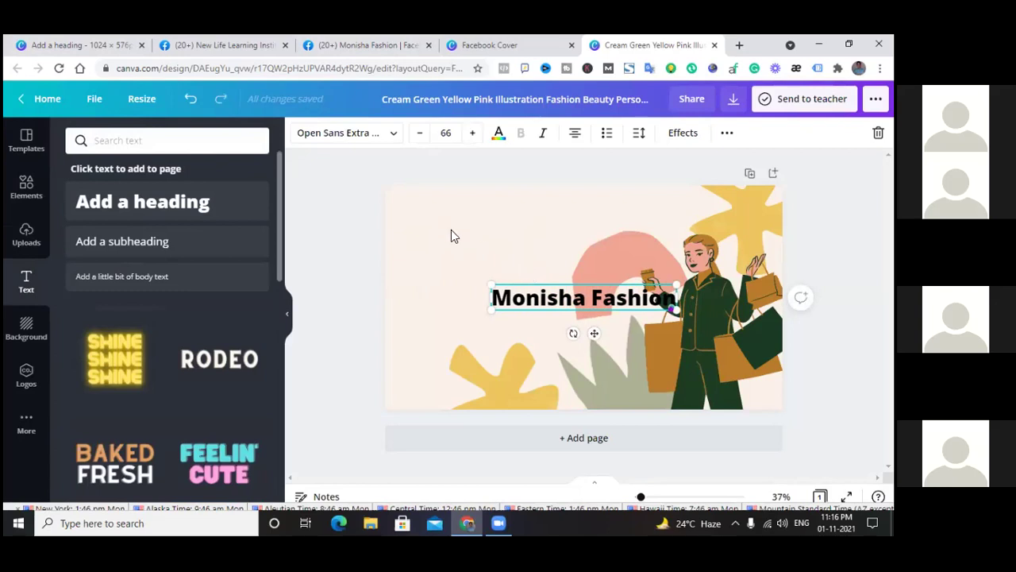
{"action": "left_click_drag", "start_coordinate": [556, 296], "coordinate": [484, 222]}
{"action": "left_click_drag", "start_coordinate": [583, 229], "coordinate": [603, 249]}
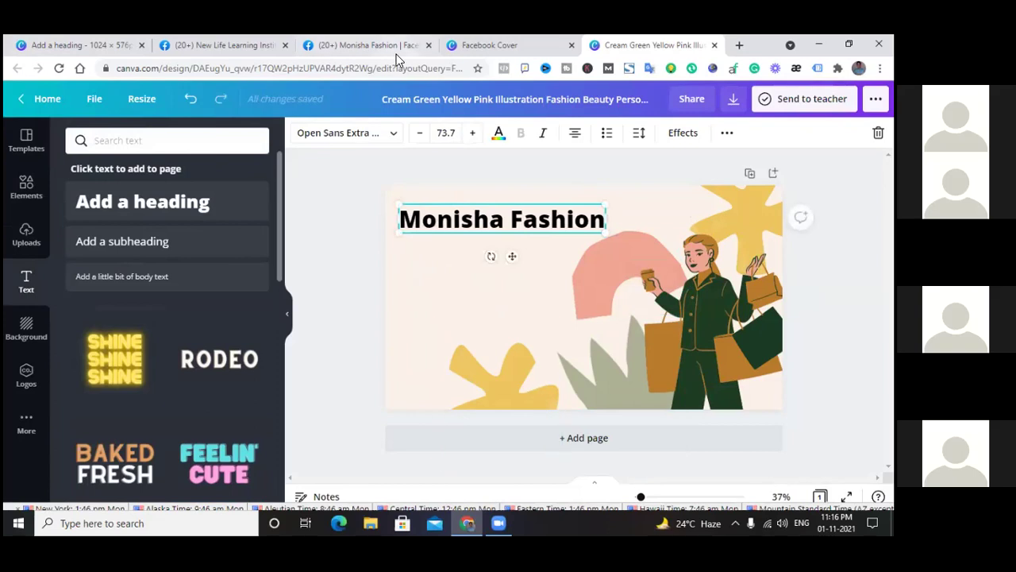
Switch the heading to the Advetime font and enlarge it to size 150
{"action": "left_click", "coordinate": [395, 133]}
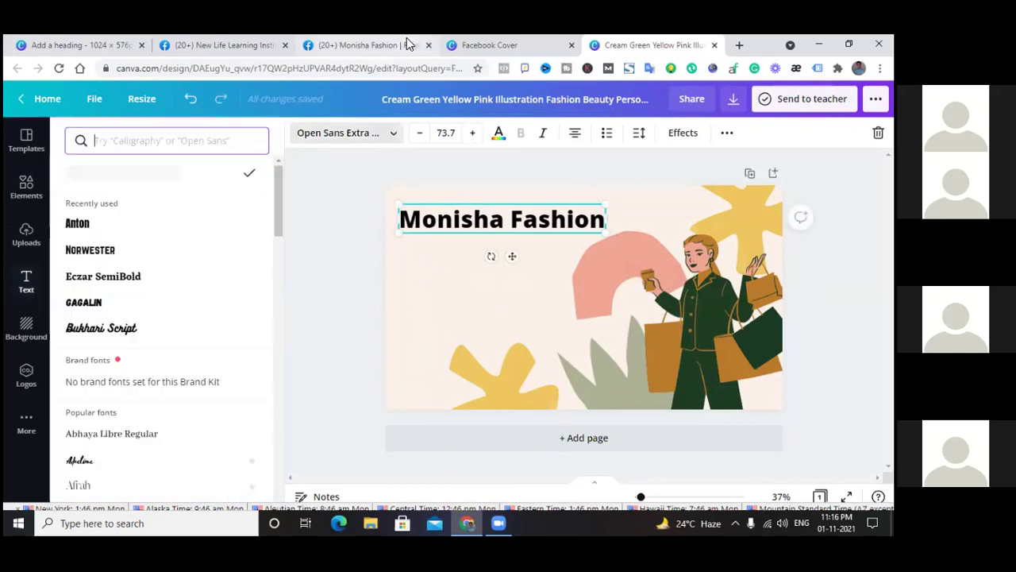
{"action": "scroll", "coordinate": [95, 349], "scroll_direction": "down", "scroll_amount": 3}
{"action": "scroll", "coordinate": [127, 285], "scroll_direction": "up", "scroll_amount": 3}
{"action": "scroll", "coordinate": [119, 242], "scroll_direction": "down", "scroll_amount": 2}
{"action": "scroll", "coordinate": [119, 239], "scroll_direction": "down", "scroll_amount": 3}
{"action": "left_click", "coordinate": [110, 209]}
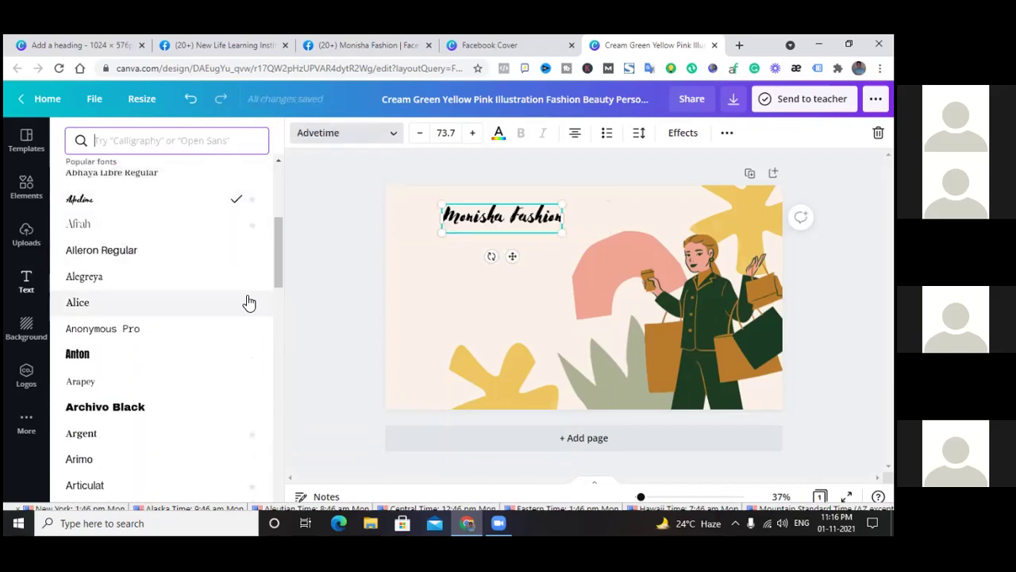
{"action": "left_click_drag", "start_coordinate": [562, 231], "coordinate": [630, 296]}
{"action": "left_click_drag", "start_coordinate": [436, 254], "coordinate": [397, 266]}
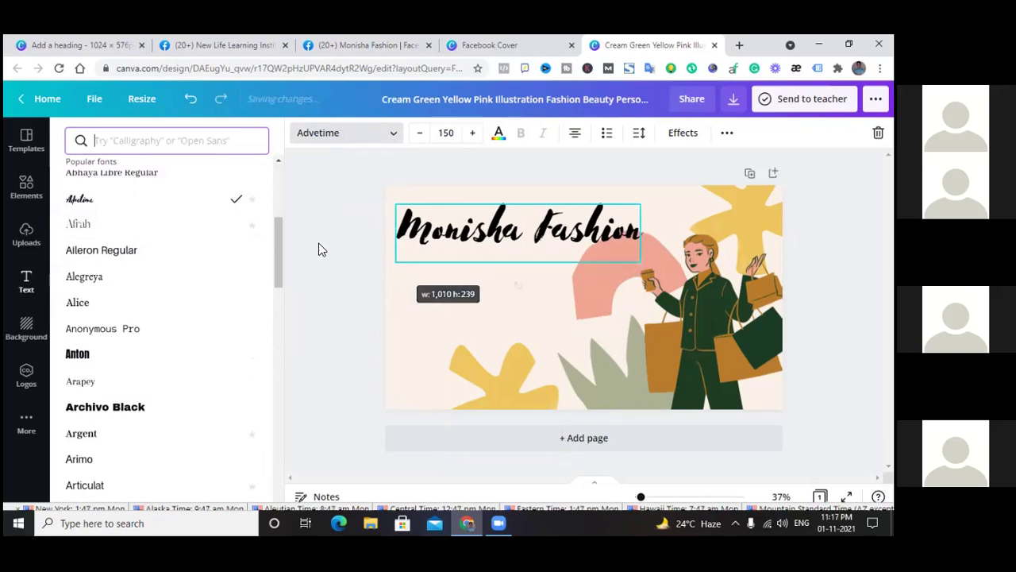
{"action": "left_click_drag", "start_coordinate": [325, 255], "coordinate": [325, 255]}
{"action": "left_click_drag", "start_coordinate": [541, 237], "coordinate": [540, 236]}
Try the Oilvare Base font, then settle on Shrikhand for the heading
{"action": "left_click", "coordinate": [392, 134]}
{"action": "scroll", "coordinate": [161, 231], "scroll_direction": "down", "scroll_amount": 6}
{"action": "scroll", "coordinate": [161, 230], "scroll_direction": "up", "scroll_amount": 2}
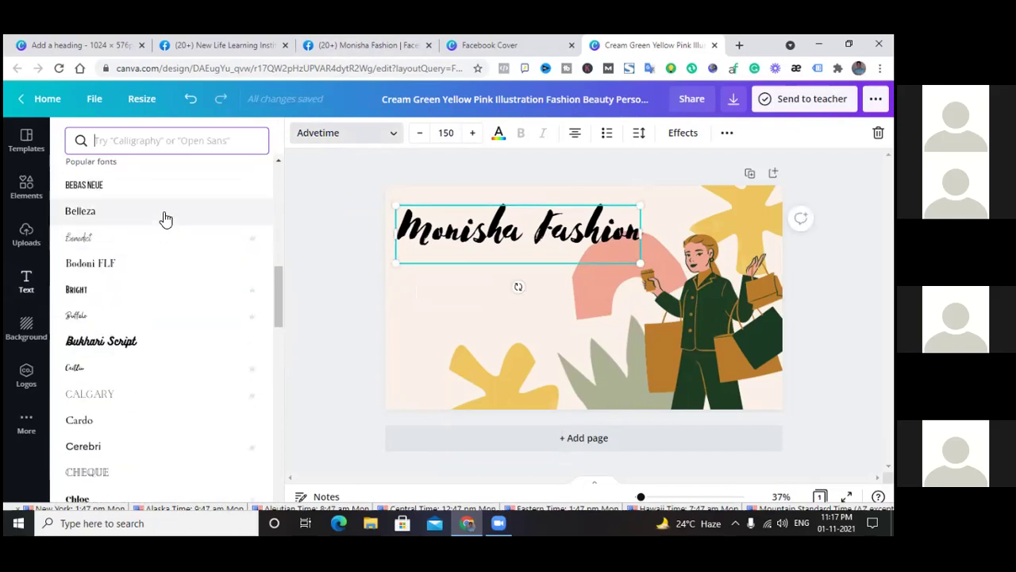
{"action": "scroll", "coordinate": [159, 307], "scroll_direction": "down", "scroll_amount": 3}
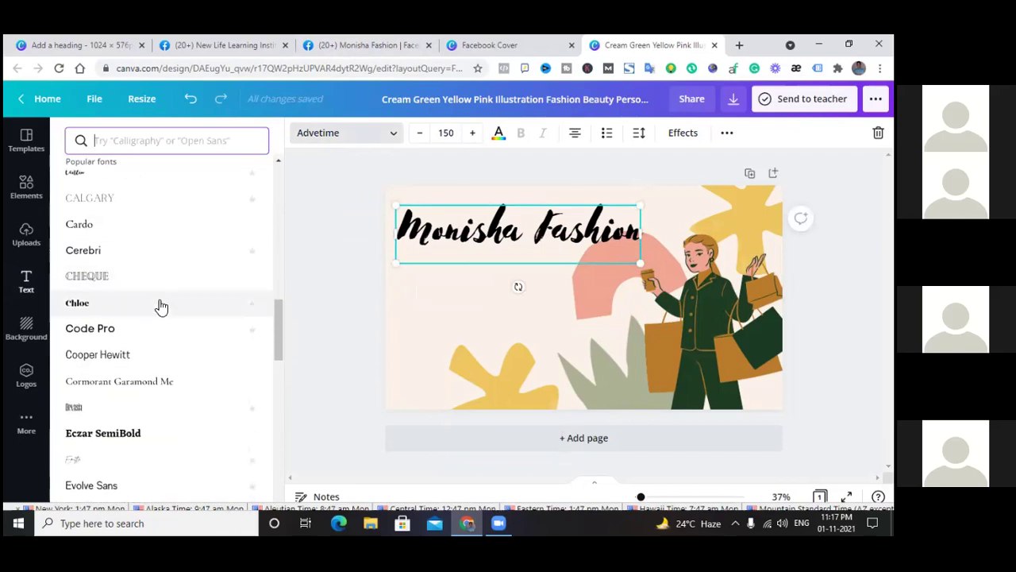
{"action": "scroll", "coordinate": [161, 307], "scroll_direction": "down", "scroll_amount": 3}
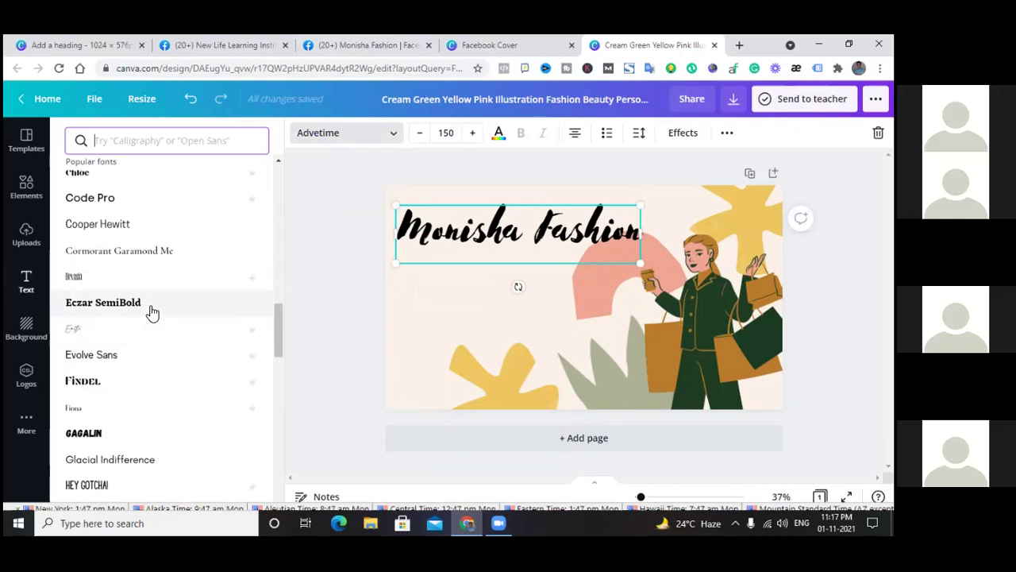
{"action": "scroll", "coordinate": [154, 334], "scroll_direction": "down", "scroll_amount": 5}
{"action": "scroll", "coordinate": [156, 354], "scroll_direction": "down", "scroll_amount": 4}
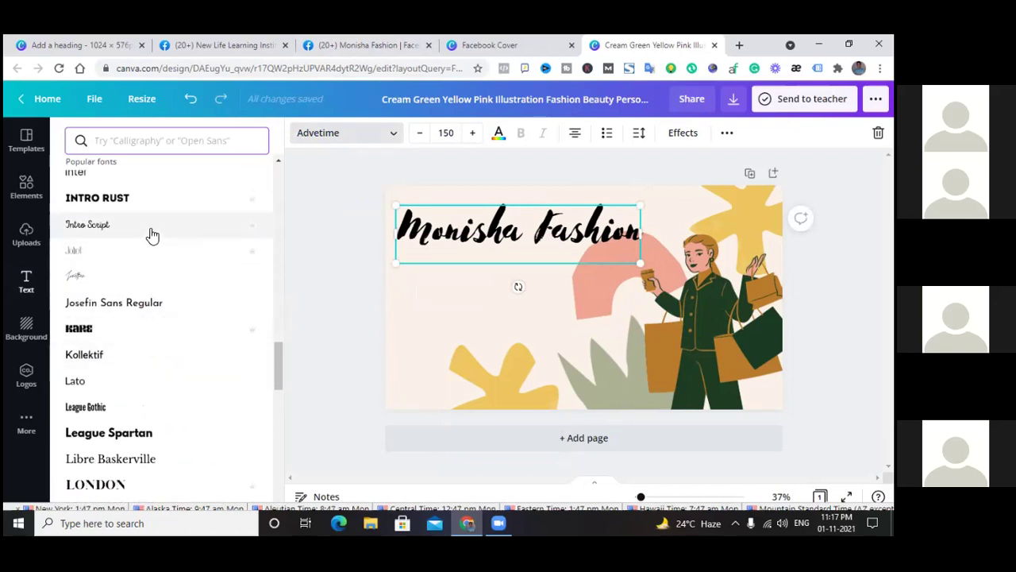
{"action": "scroll", "coordinate": [146, 334], "scroll_direction": "down", "scroll_amount": 6}
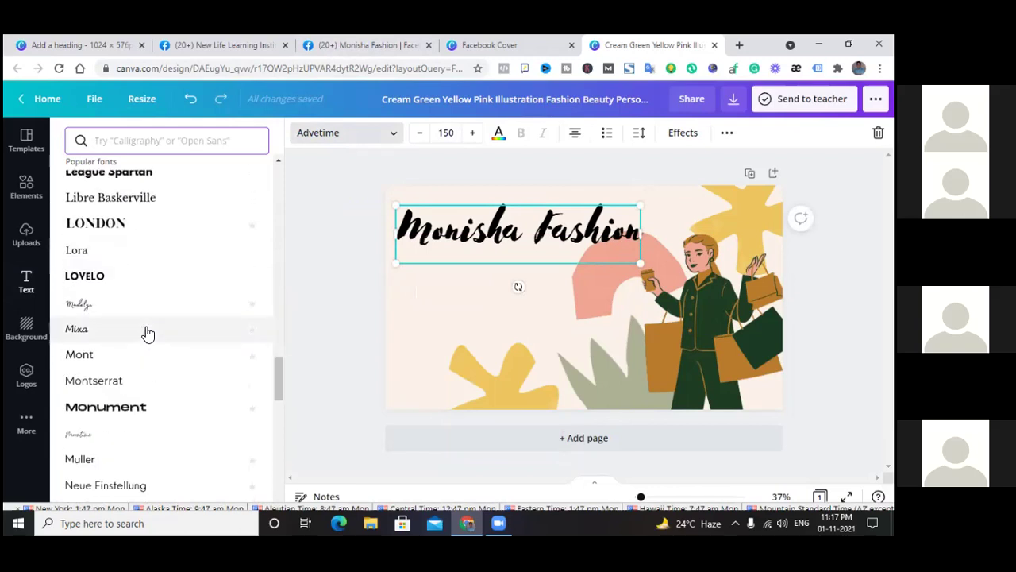
{"action": "scroll", "coordinate": [139, 366], "scroll_direction": "down", "scroll_amount": 3}
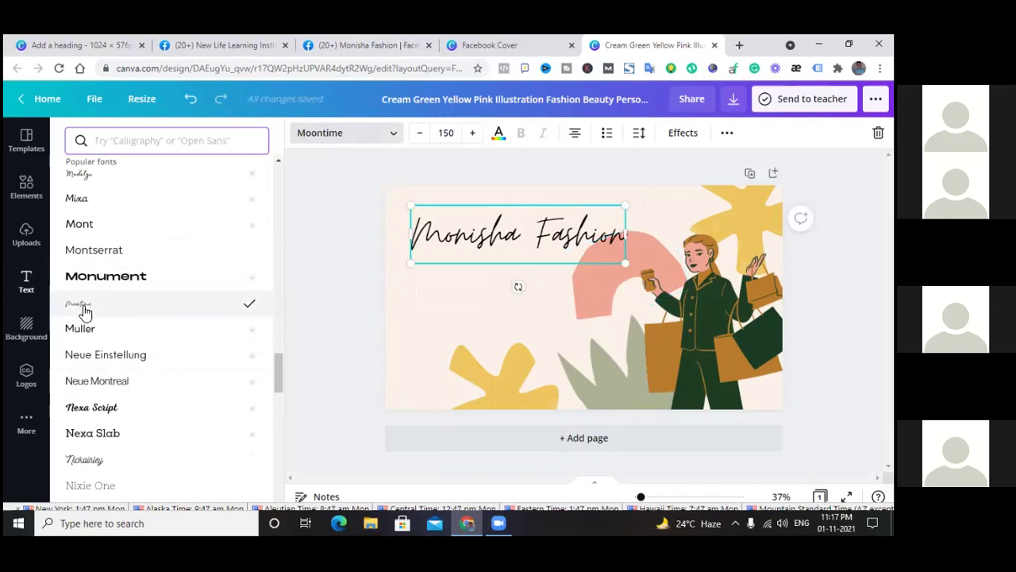
{"action": "scroll", "coordinate": [85, 311], "scroll_direction": "down", "scroll_amount": 3}
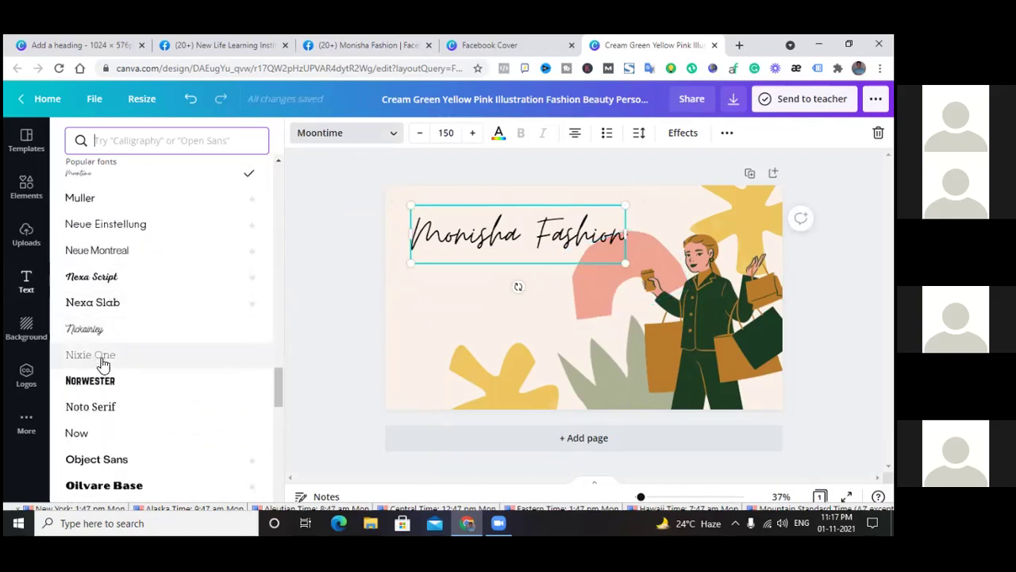
{"action": "scroll", "coordinate": [172, 358], "scroll_direction": "down", "scroll_amount": 2}
{"action": "left_click", "coordinate": [136, 424]}
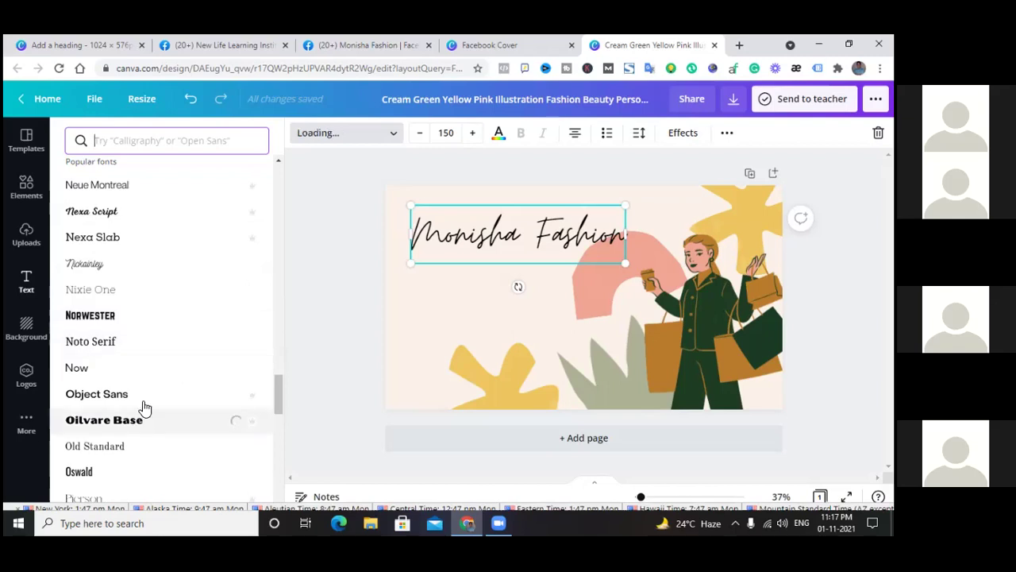
{"action": "scroll", "coordinate": [122, 320], "scroll_direction": "down", "scroll_amount": 6}
{"action": "scroll", "coordinate": [121, 318], "scroll_direction": "down", "scroll_amount": 2}
{"action": "left_click", "coordinate": [125, 332]}
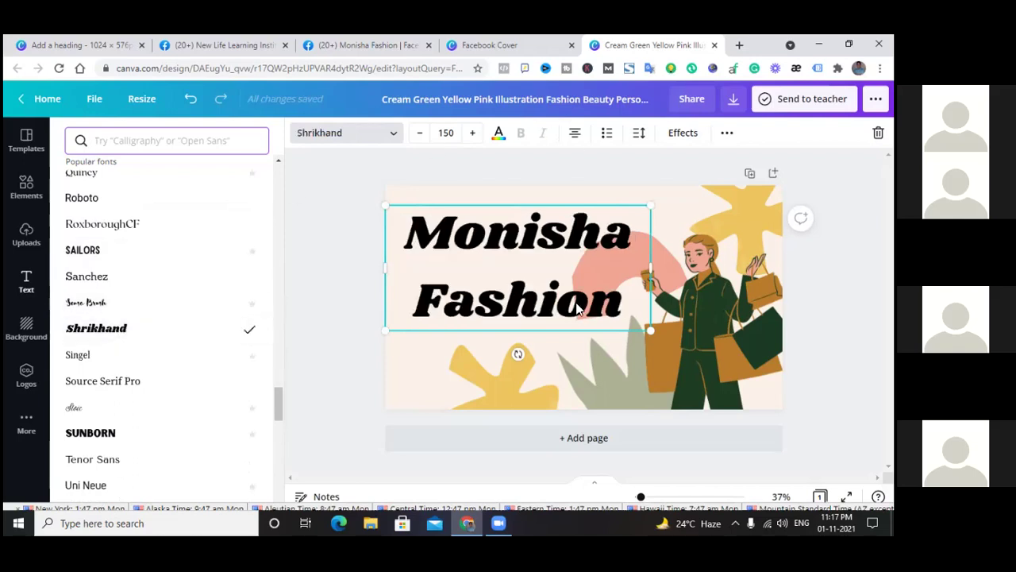
Shrink the Monisha Fashion heading to about size 72 and move it up
{"action": "left_click_drag", "start_coordinate": [614, 304], "coordinate": [586, 312]}
{"action": "left_click", "coordinate": [465, 237]}
{"action": "left_click_drag", "start_coordinate": [470, 232], "coordinate": [467, 210]}
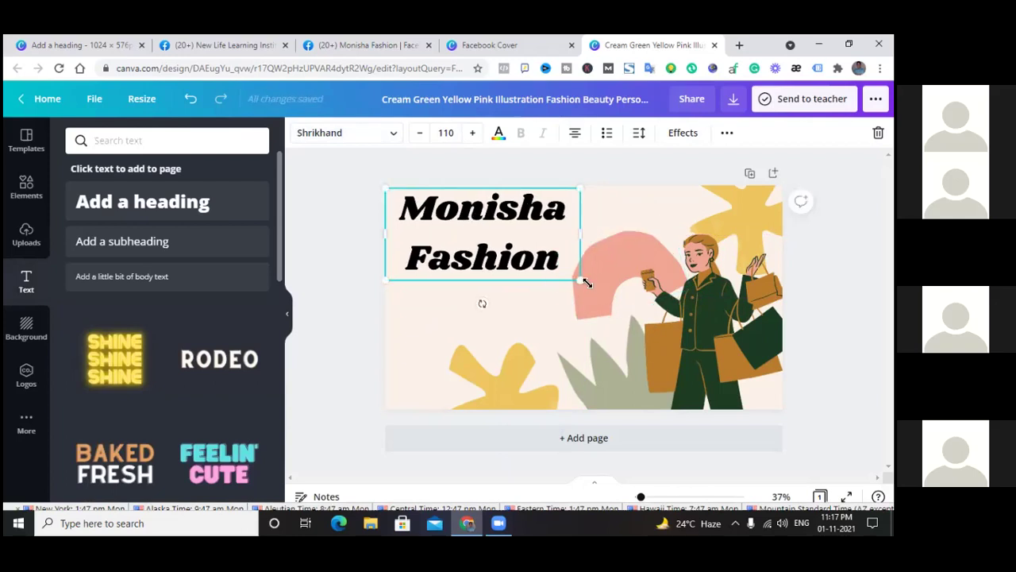
{"action": "left_click_drag", "start_coordinate": [578, 281], "coordinate": [596, 284]}
{"action": "left_click_drag", "start_coordinate": [595, 238], "coordinate": [667, 232]}
{"action": "left_click_drag", "start_coordinate": [664, 288], "coordinate": [583, 255]}
{"action": "left_click", "coordinate": [420, 133]}
{"action": "left_click", "coordinate": [420, 134]}
{"action": "left_click", "coordinate": [420, 134]}
{"action": "left_click", "coordinate": [420, 134]}
{"action": "left_click", "coordinate": [420, 133]}
{"action": "left_click", "coordinate": [420, 133]}
Widen the heading box so it fits one line along the top of the cover
{"action": "left_click_drag", "start_coordinate": [580, 218], "coordinate": [658, 203]}
{"action": "left_click", "coordinate": [494, 279]}
{"action": "left_click_drag", "start_coordinate": [545, 200], "coordinate": [537, 223]}
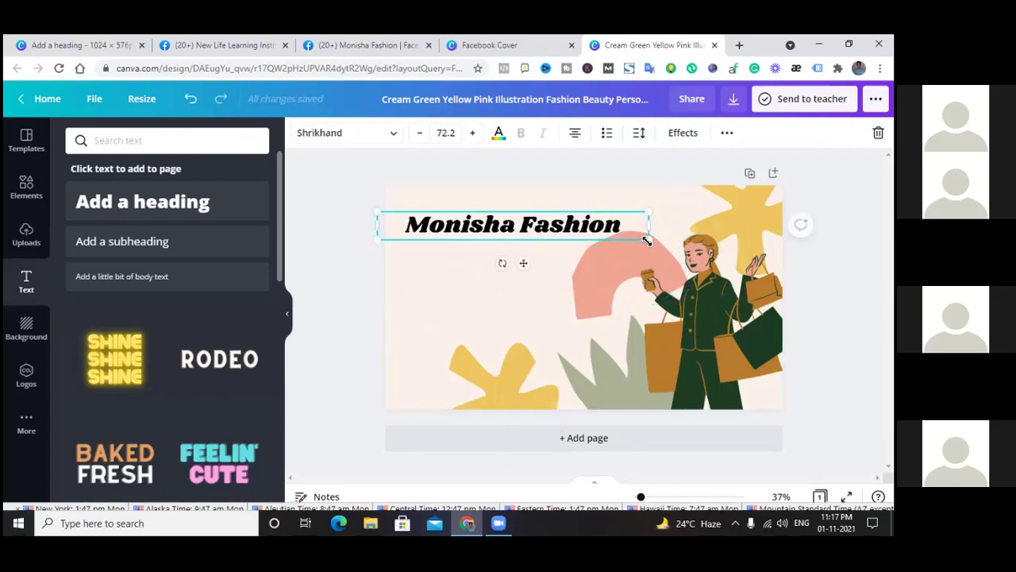
{"action": "left_click_drag", "start_coordinate": [648, 239], "coordinate": [666, 252]}
{"action": "left_click_drag", "start_coordinate": [543, 226], "coordinate": [541, 208]}
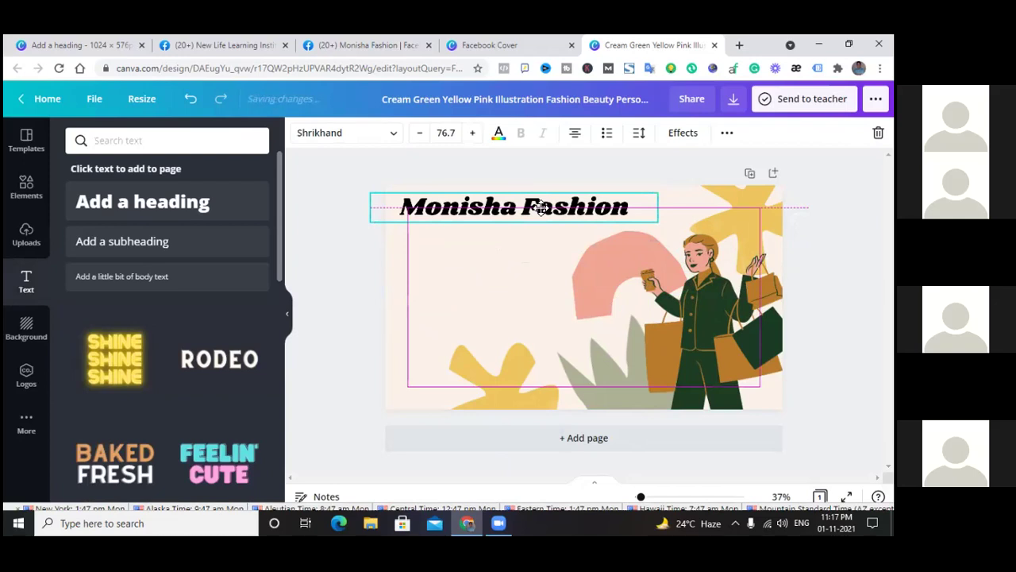
{"action": "left_click", "coordinate": [345, 256]}
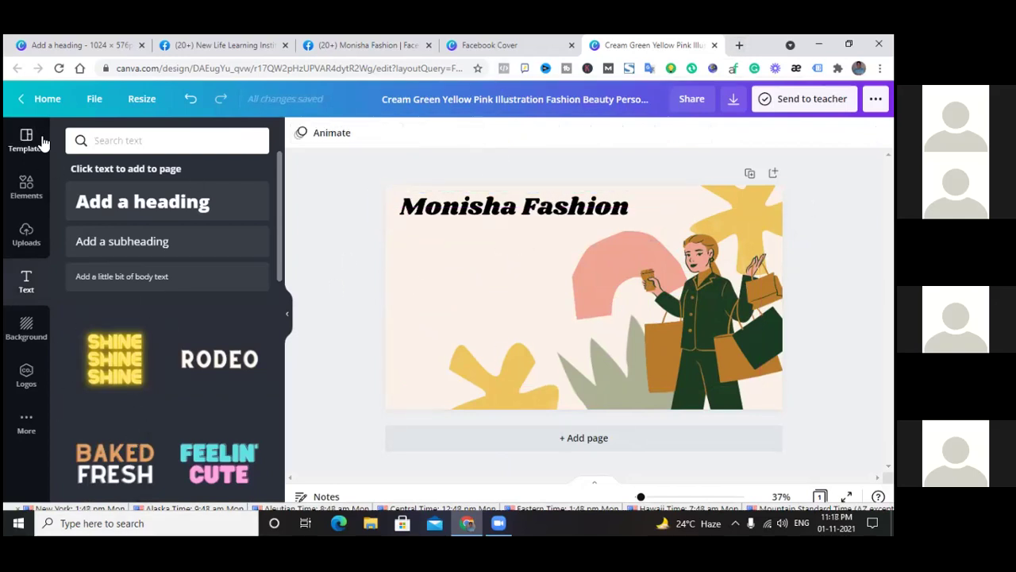
Close the shopping-woman design and open the Linen Color watercolor Autumn Fashion Sale Promo template
{"action": "left_click", "coordinate": [521, 46]}
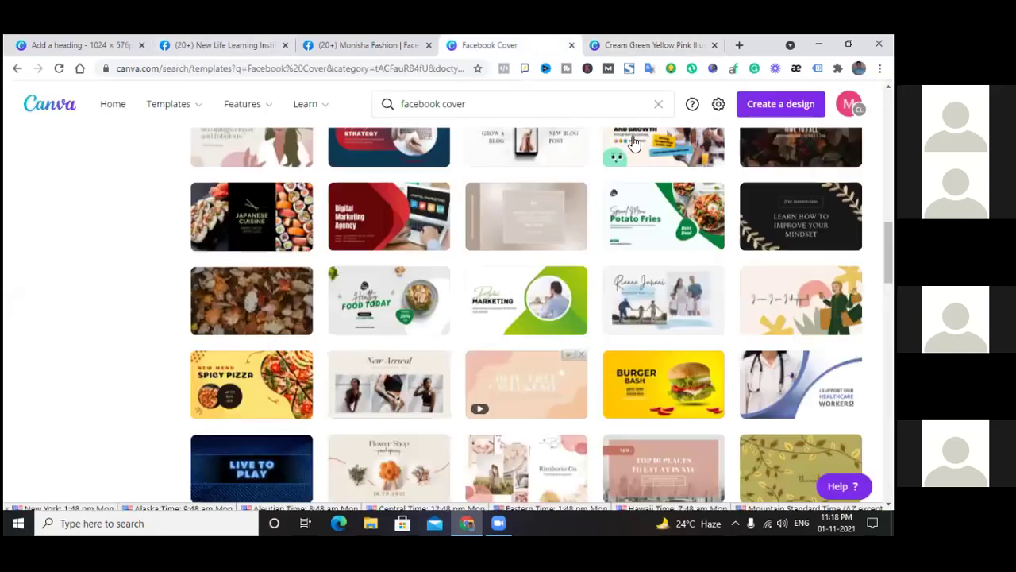
{"action": "left_click", "coordinate": [715, 45]}
{"action": "scroll", "coordinate": [462, 258], "scroll_direction": "down", "scroll_amount": 5}
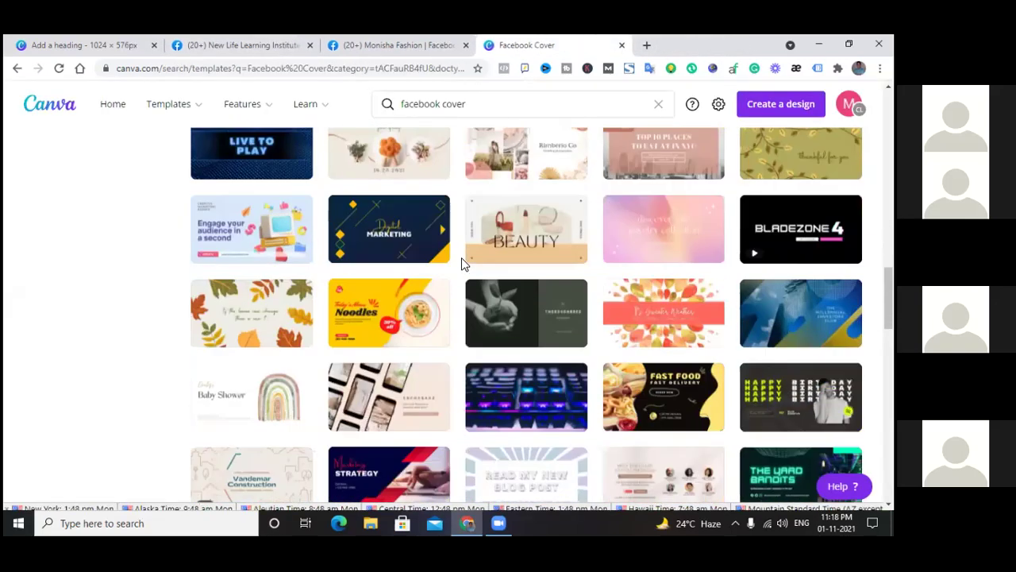
{"action": "scroll", "coordinate": [462, 263], "scroll_direction": "down", "scroll_amount": 3}
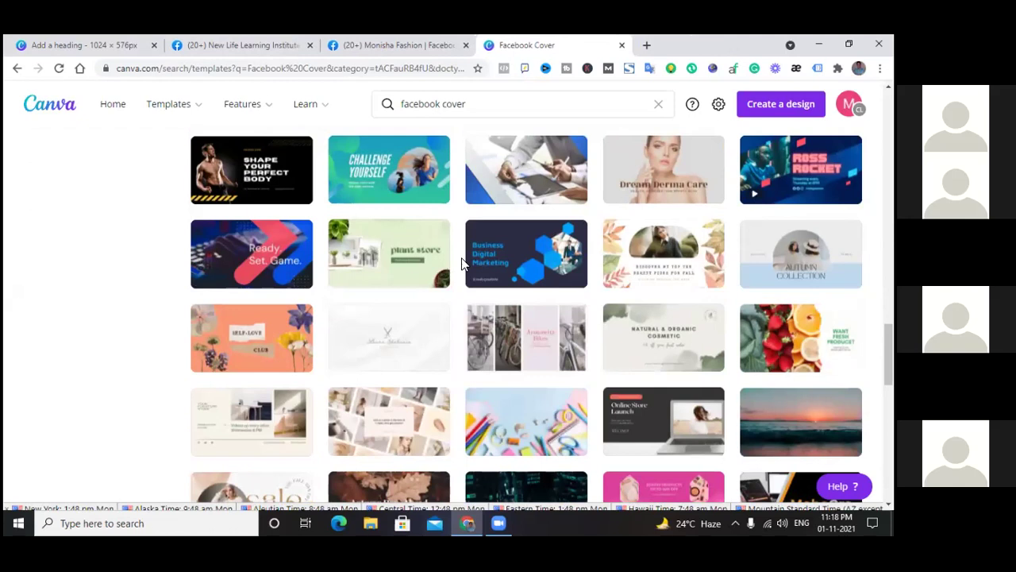
{"action": "scroll", "coordinate": [464, 263], "scroll_direction": "down", "scroll_amount": 6}
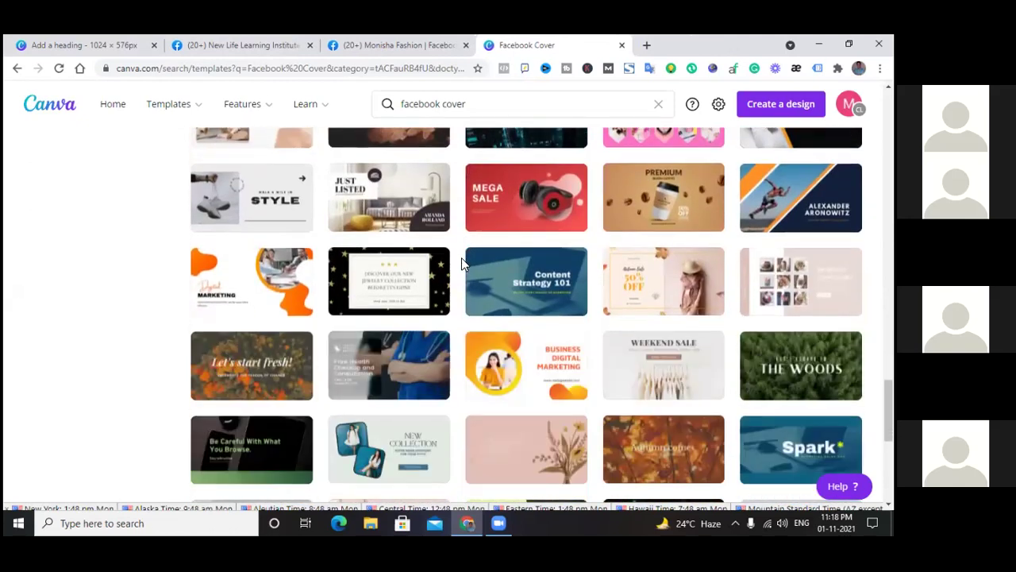
{"action": "scroll", "coordinate": [462, 257], "scroll_direction": "up", "scroll_amount": 2}
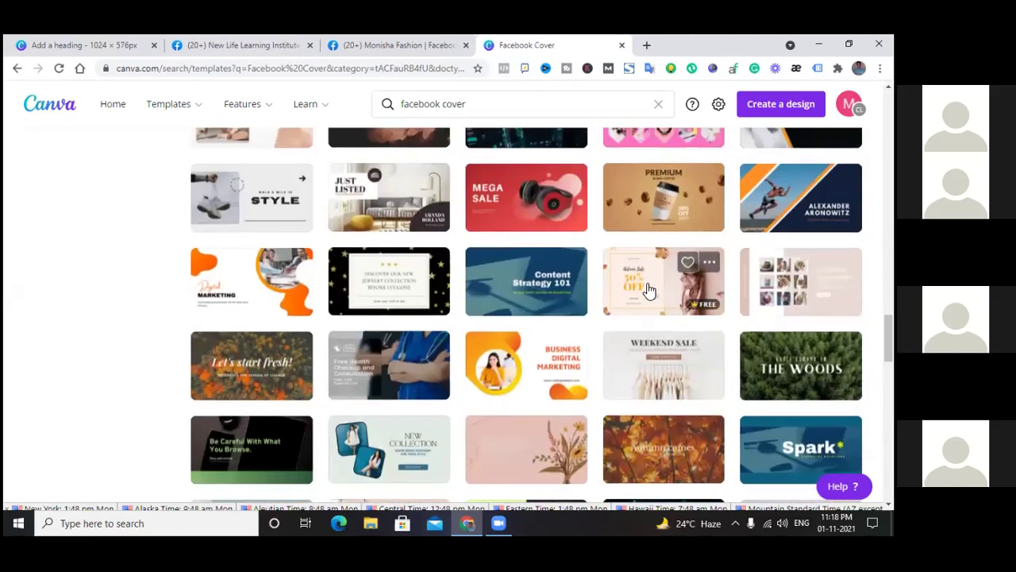
{"action": "left_click", "coordinate": [647, 286]}
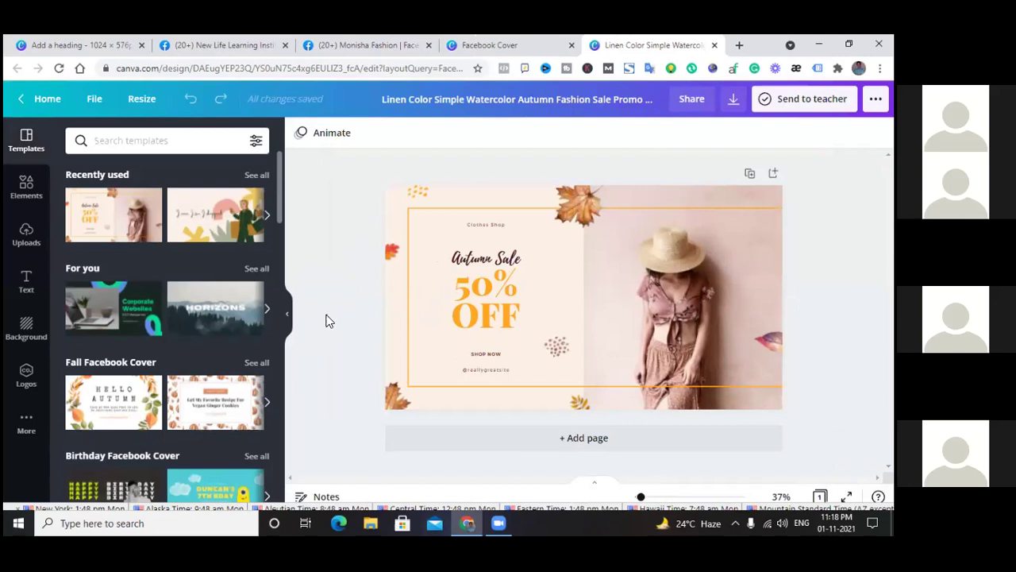
Delete 'Autumn Sale', nudge 'Clothes Shop' slightly up, and add a new heading box
{"action": "left_click", "coordinate": [498, 256]}
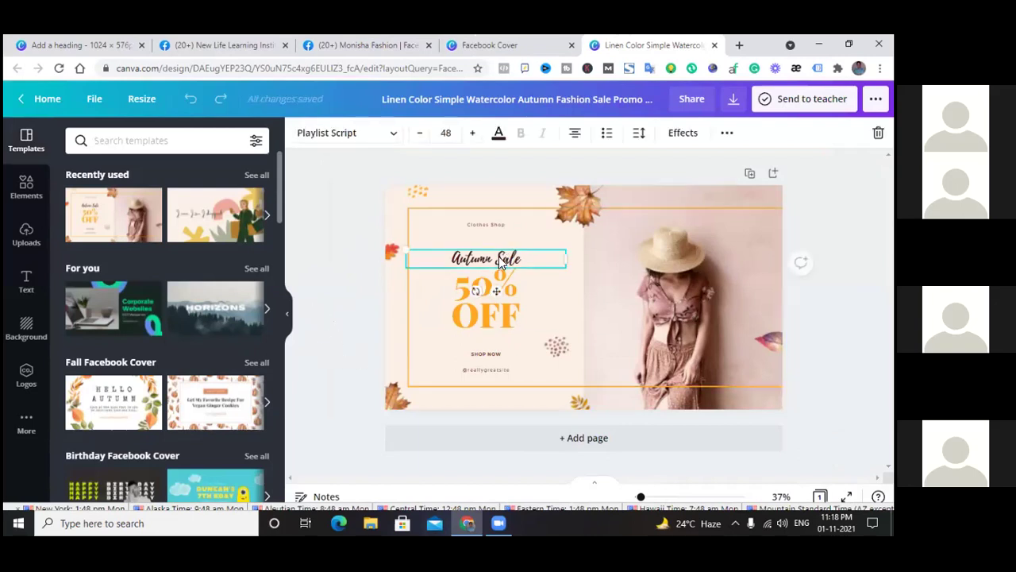
{"action": "key", "text": "Delete"}
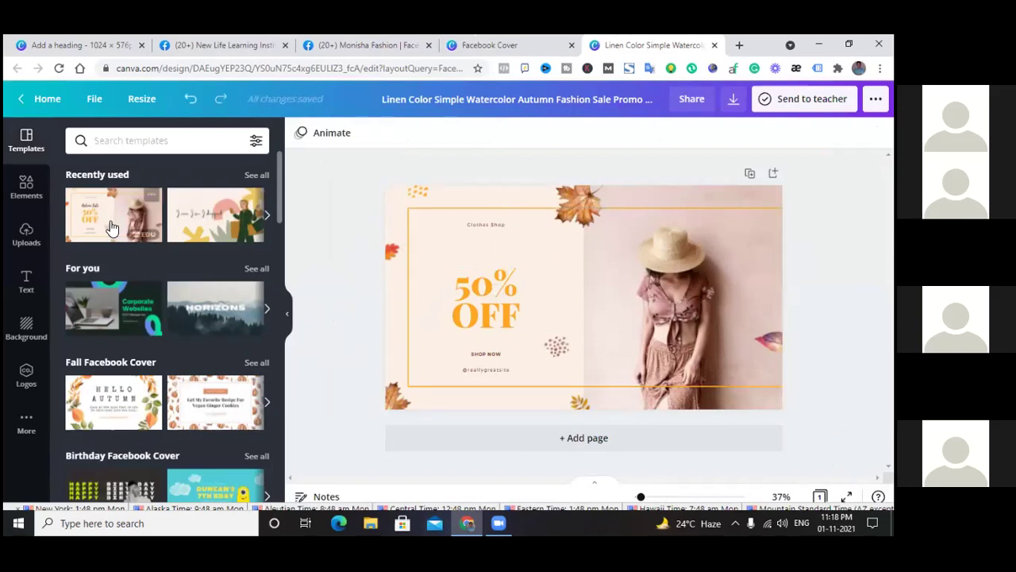
{"action": "left_click", "coordinate": [480, 227]}
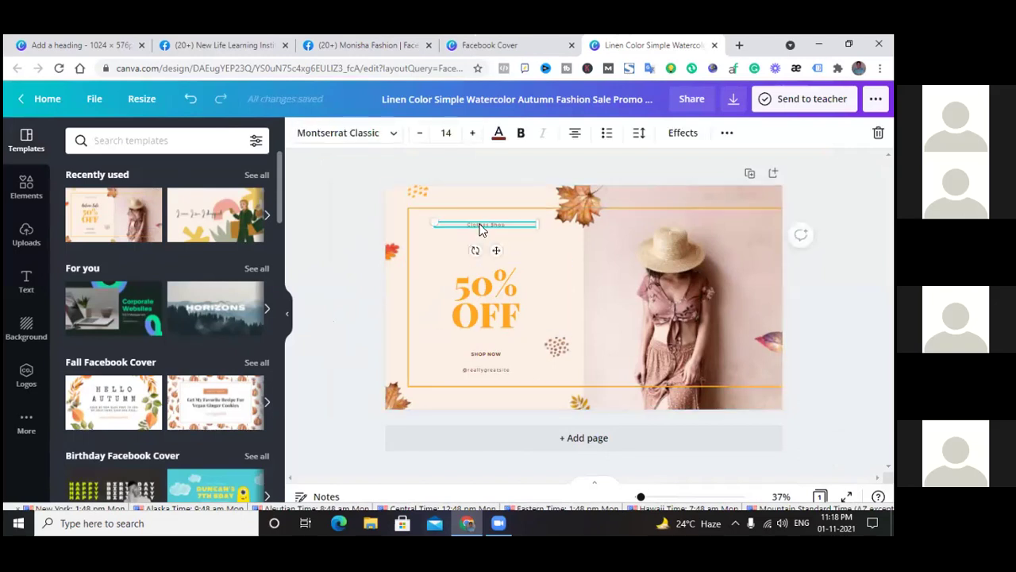
{"action": "left_click_drag", "start_coordinate": [480, 226], "coordinate": [483, 221]}
{"action": "left_click", "coordinate": [421, 261]}
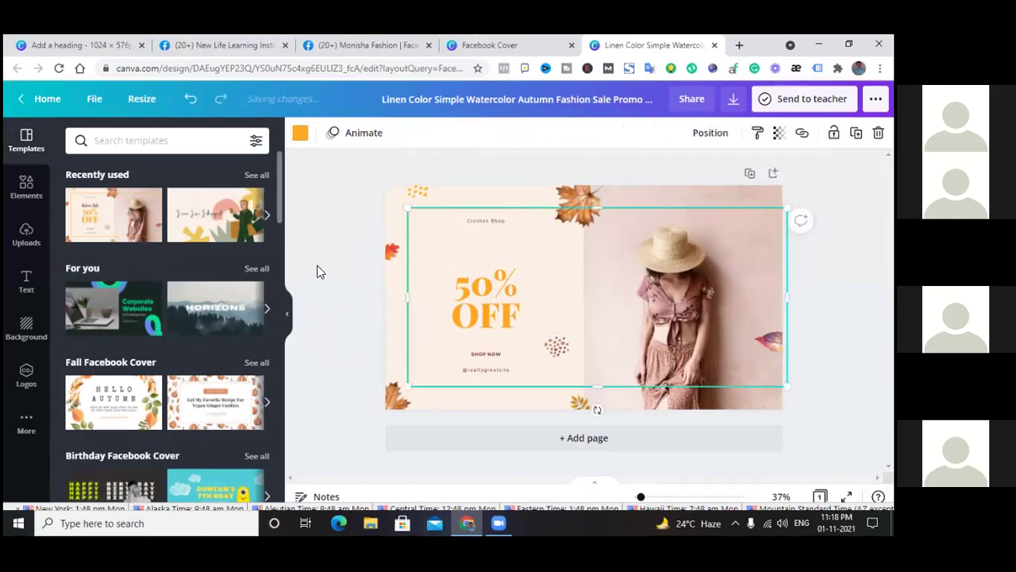
{"action": "left_click", "coordinate": [26, 282]}
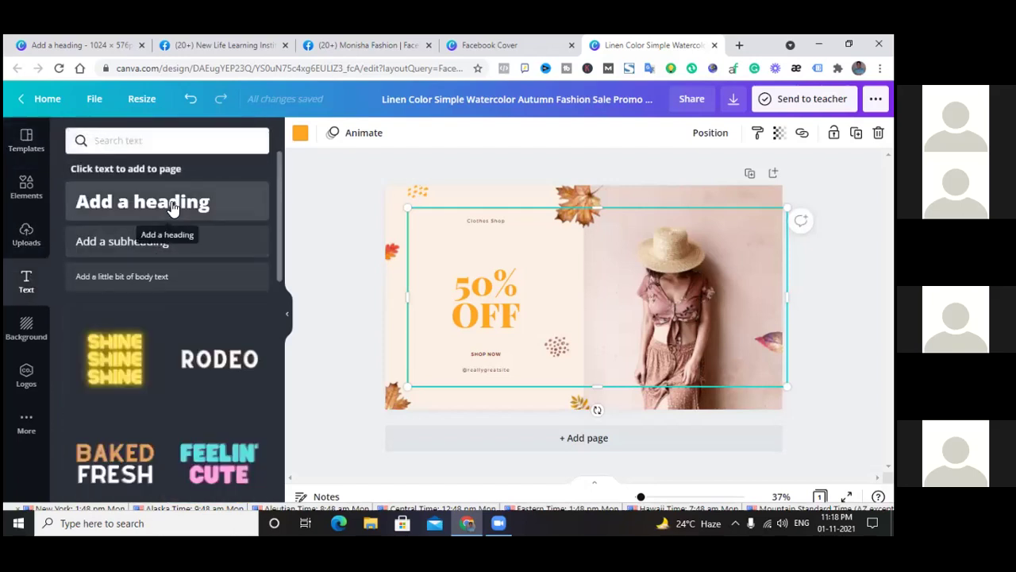
{"action": "left_click", "coordinate": [173, 204]}
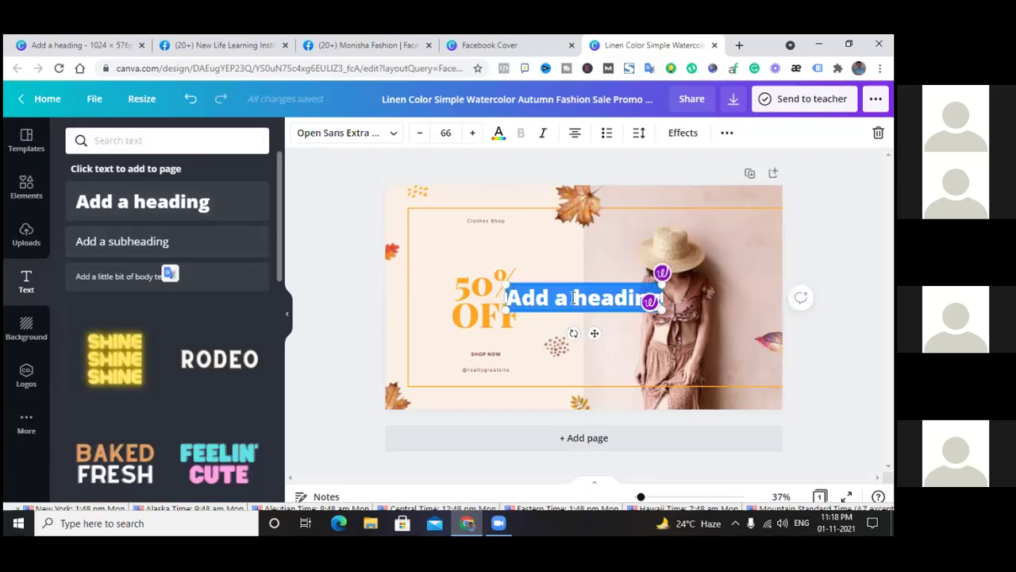
Retype the new heading as 'Monisha' and move it above the 50% OFF text
{"action": "left_click", "coordinate": [571, 298]}
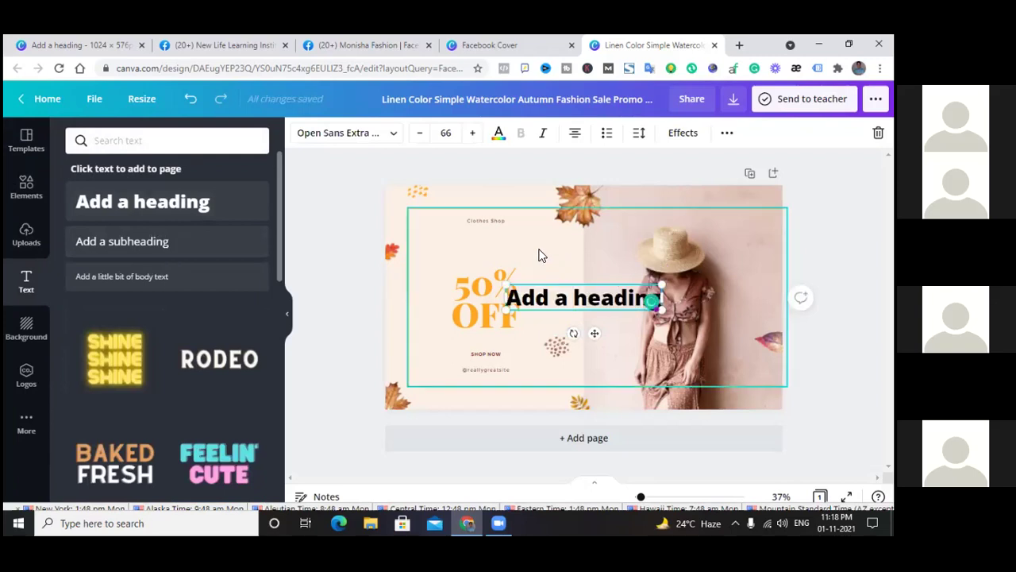
{"action": "key", "text": "BackSpace"}
{"action": "key", "text": "BackSpace"}
{"action": "key", "text": "BackSpace"}
{"action": "key", "text": "BackSpace"}
{"action": "key", "text": "BackSpace"}
{"action": "key", "text": "BackSpace"}
{"action": "type", "text": "Monisha"}
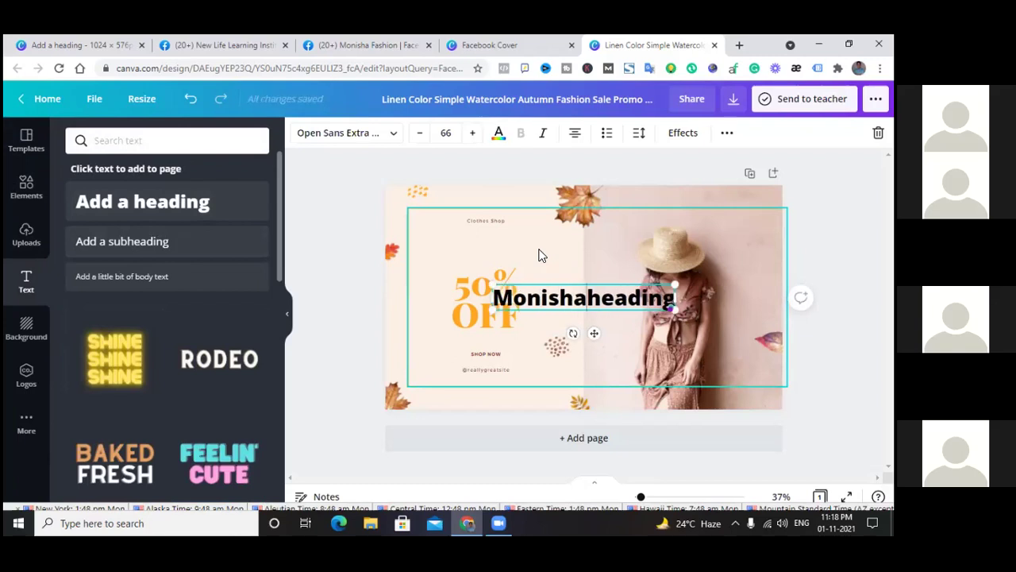
{"action": "key", "text": "Delete"}
{"action": "key", "text": "Delete"}
{"action": "key", "text": "Delete"}
{"action": "key", "text": "Delete"}
{"action": "key", "text": "Delete"}
{"action": "key", "text": "Delete"}
{"action": "key", "text": "Delete"}
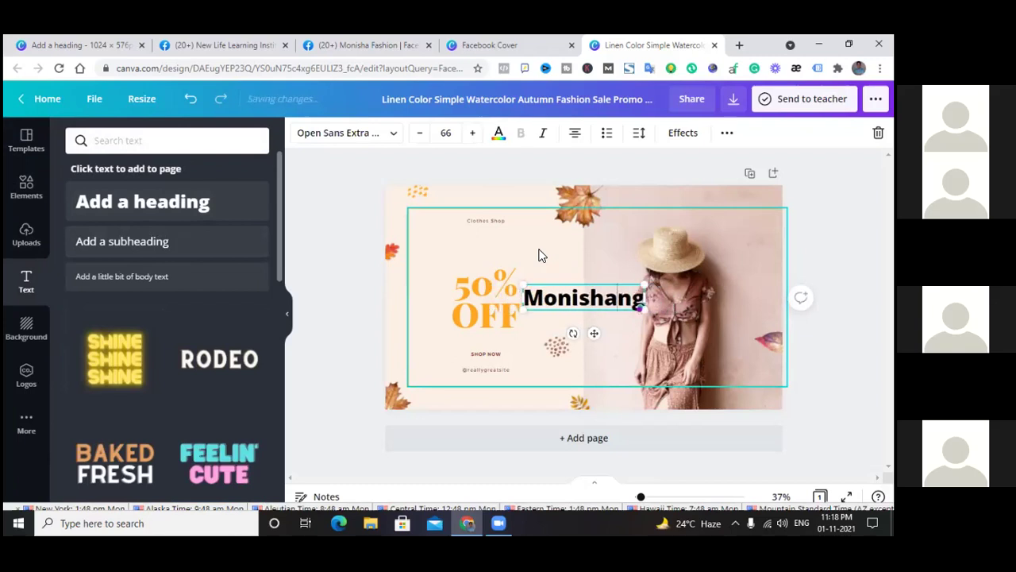
{"action": "left_click", "coordinate": [358, 245]}
{"action": "left_click_drag", "start_coordinate": [574, 292], "coordinate": [529, 244]}
{"action": "left_click", "coordinate": [378, 252]}
{"action": "left_click", "coordinate": [493, 235]}
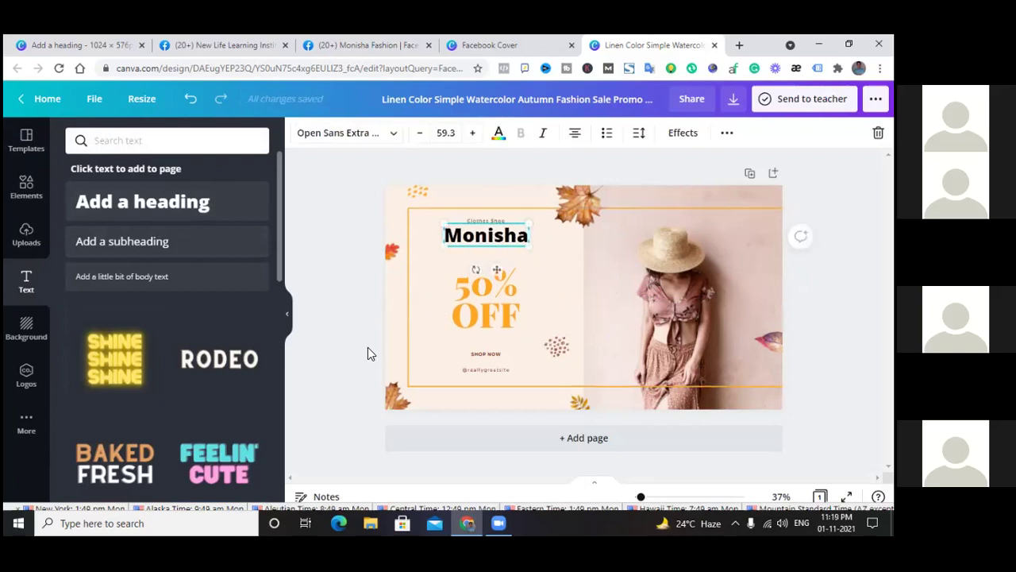
{"action": "left_click", "coordinate": [347, 286]}
Add a second heading reading 'Fashion' and place it just beneath Monisha
{"action": "left_click", "coordinate": [179, 204]}
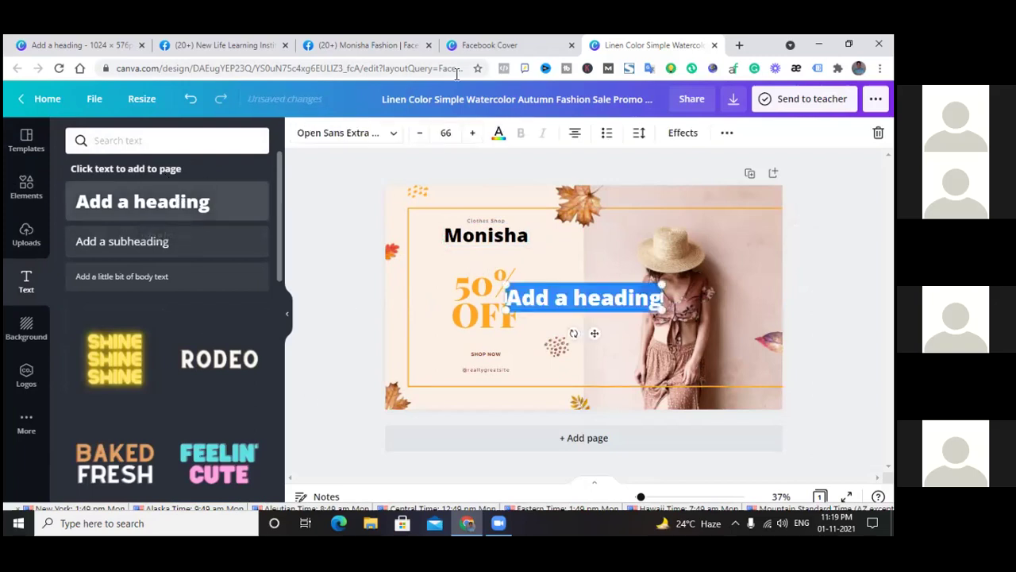
{"action": "left_click", "coordinate": [347, 275]}
{"action": "left_click_drag", "start_coordinate": [624, 310], "coordinate": [554, 262]}
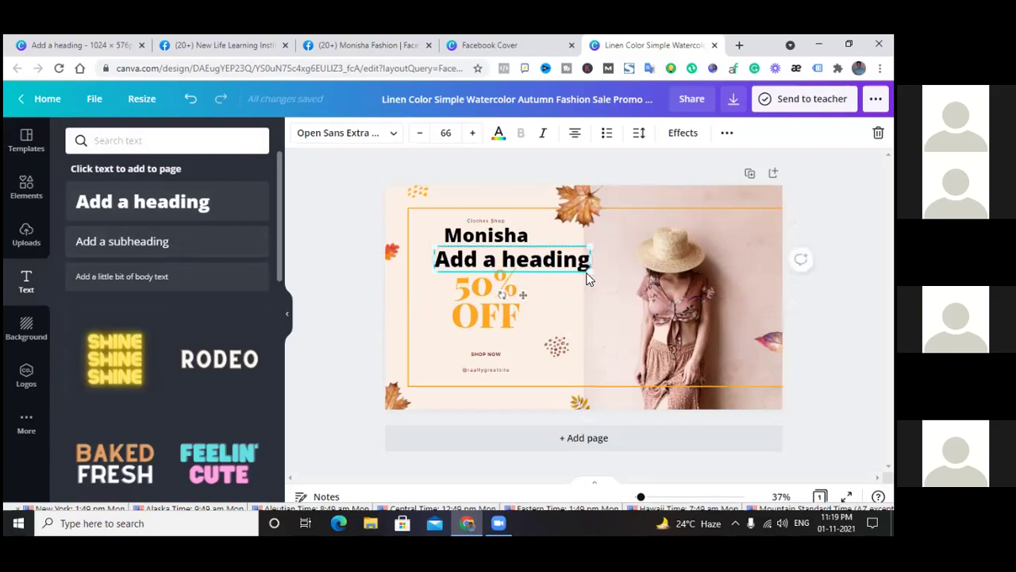
{"action": "double_click", "coordinate": [501, 269]}
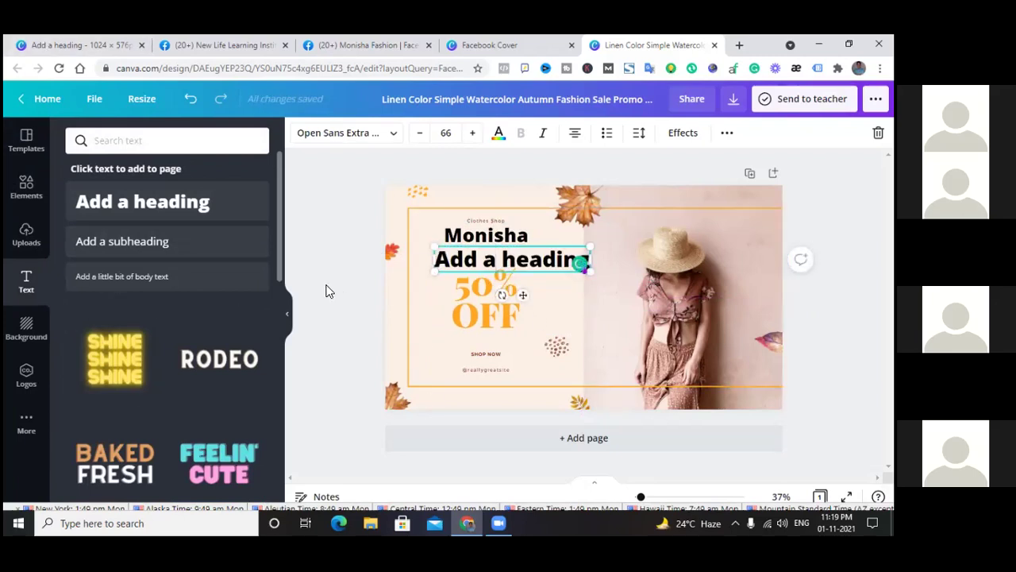
{"action": "key", "text": "BackSpace"}
{"action": "key", "text": "BackSpace"}
{"action": "key", "text": "BackSpace"}
{"action": "key", "text": "BackSpace"}
{"action": "key", "text": "BackSpace"}
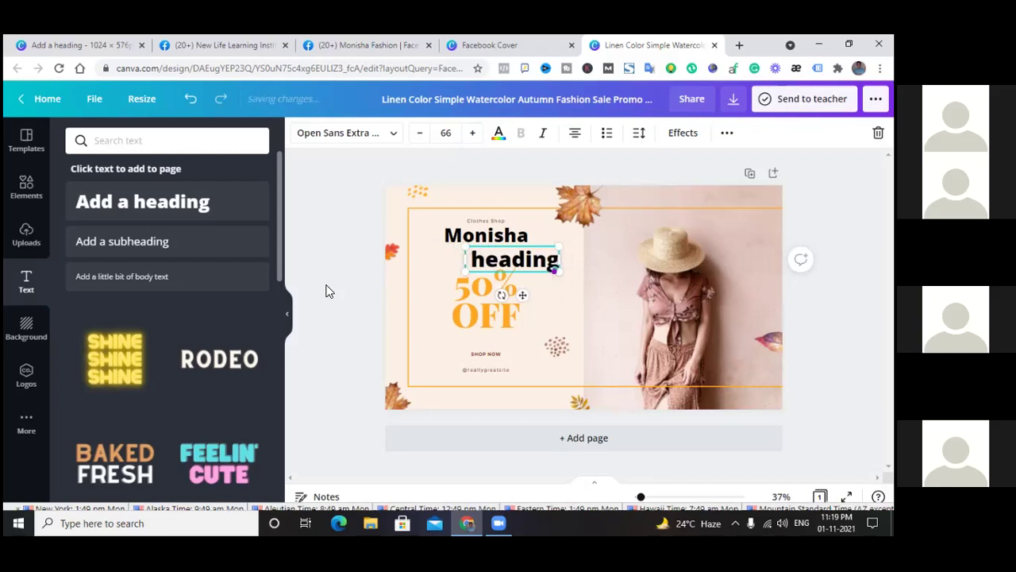
{"action": "type", "text": "Fashion"}
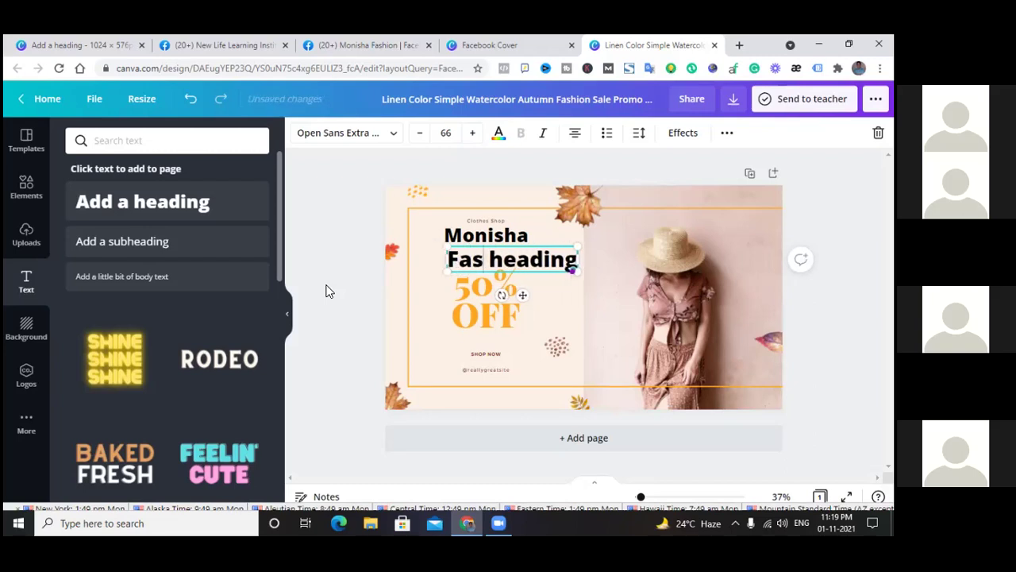
{"action": "key", "text": "Delete"}
{"action": "key", "text": "Delete"}
{"action": "key", "text": "Delete"}
{"action": "key", "text": "Delete"}
{"action": "key", "text": "Delete"}
{"action": "key", "text": "Delete"}
{"action": "key", "text": "Delete"}
{"action": "key", "text": "Delete"}
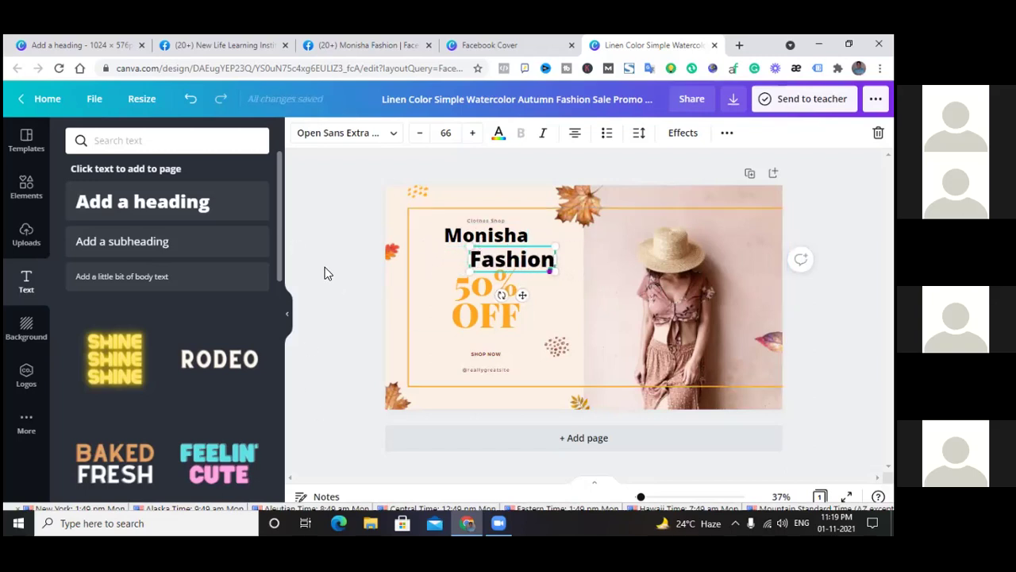
{"action": "left_click", "coordinate": [325, 268]}
{"action": "left_click_drag", "start_coordinate": [512, 259], "coordinate": [517, 246]}
{"action": "left_click", "coordinate": [510, 240]}
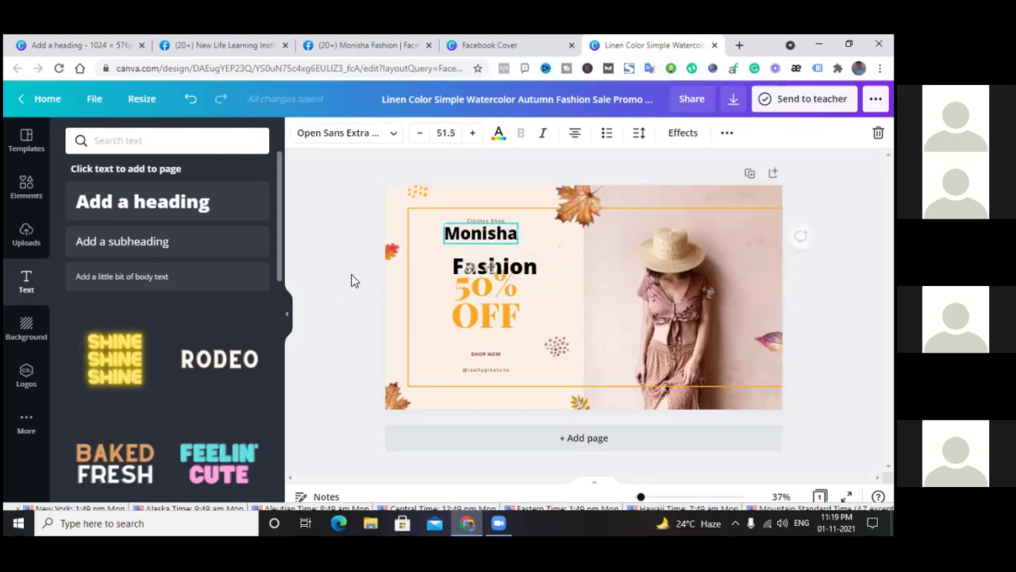
{"action": "left_click", "coordinate": [325, 265]}
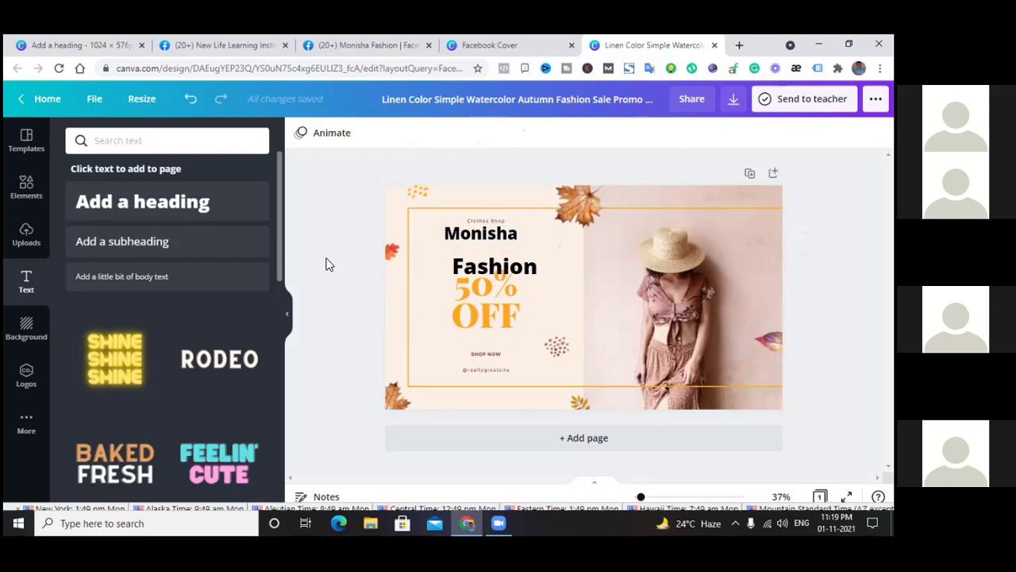
Enlarge 'Fashion' to size 76 and move it up just under Monisha
{"action": "left_click", "coordinate": [483, 265]}
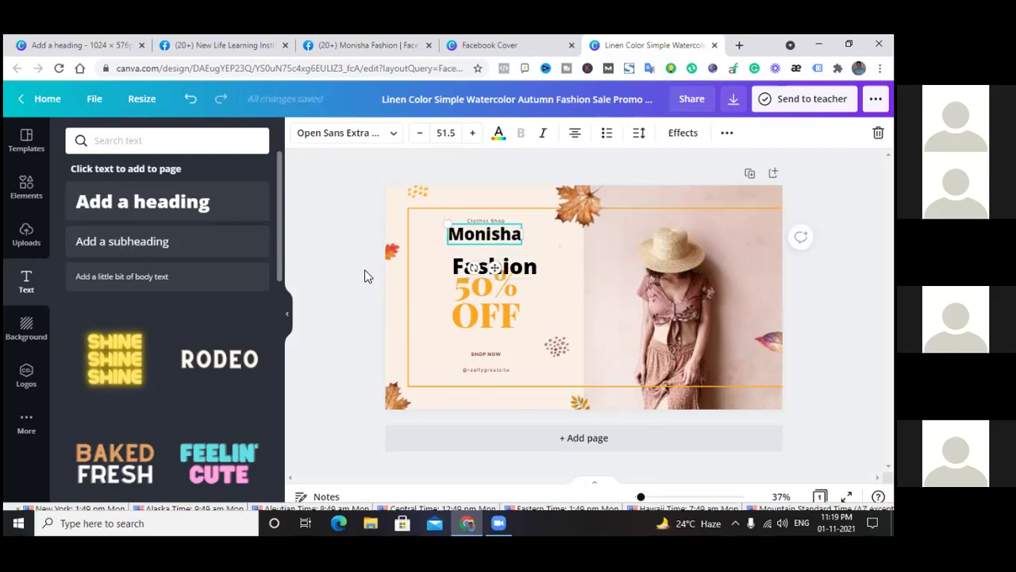
{"action": "left_click", "coordinate": [526, 271]}
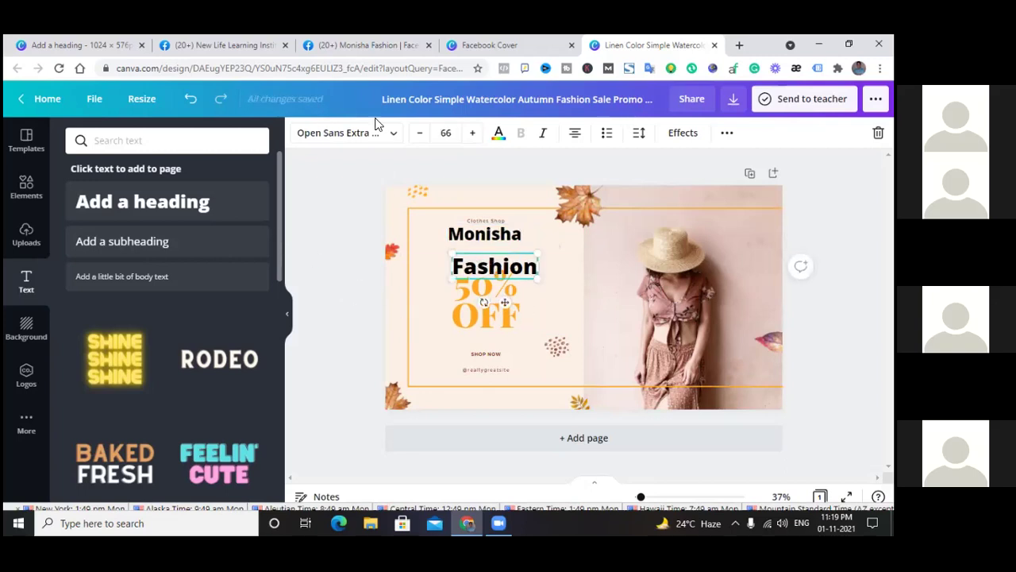
{"action": "left_click", "coordinate": [474, 132]}
{"action": "left_click", "coordinate": [474, 132]}
{"action": "left_click", "coordinate": [474, 132]}
{"action": "left_click", "coordinate": [474, 132]}
{"action": "left_click", "coordinate": [356, 230]}
{"action": "left_click_drag", "start_coordinate": [525, 269], "coordinate": [506, 252]}
{"action": "left_click", "coordinate": [335, 208]}
{"action": "left_click", "coordinate": [313, 285]}
{"action": "left_click", "coordinate": [311, 284]}
Delete the 50% OFF text and restack Monisha directly above Fashion
{"action": "left_click", "coordinate": [493, 294]}
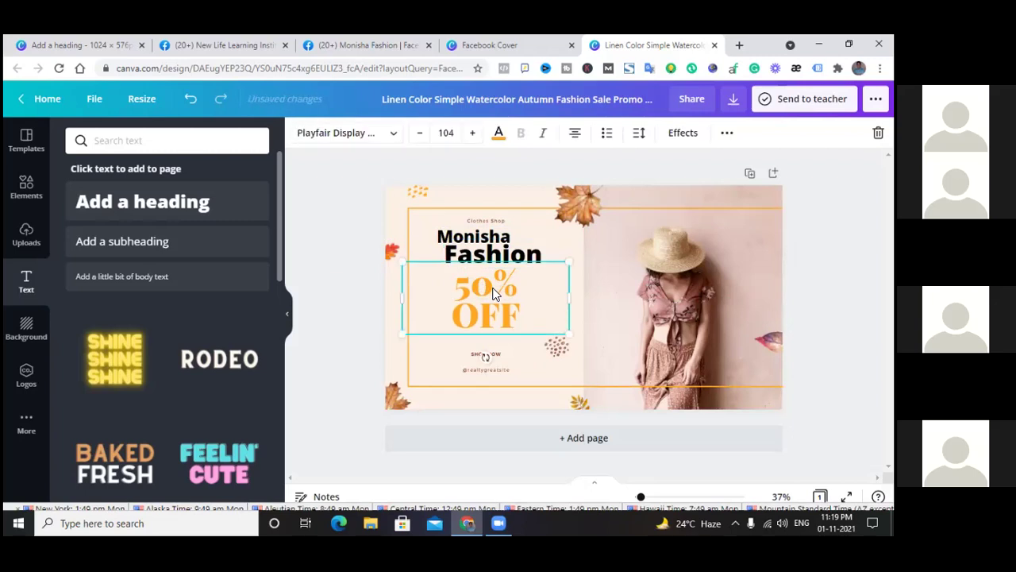
{"action": "key", "text": "Delete"}
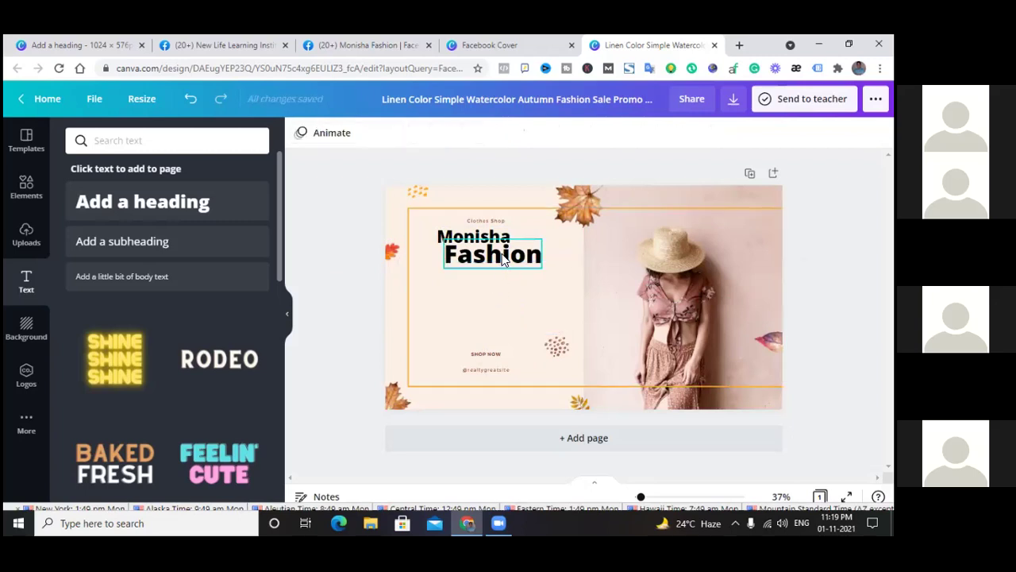
{"action": "left_click", "coordinate": [502, 254]}
{"action": "left_click_drag", "start_coordinate": [502, 255], "coordinate": [502, 274]}
{"action": "left_click_drag", "start_coordinate": [495, 237], "coordinate": [496, 230]}
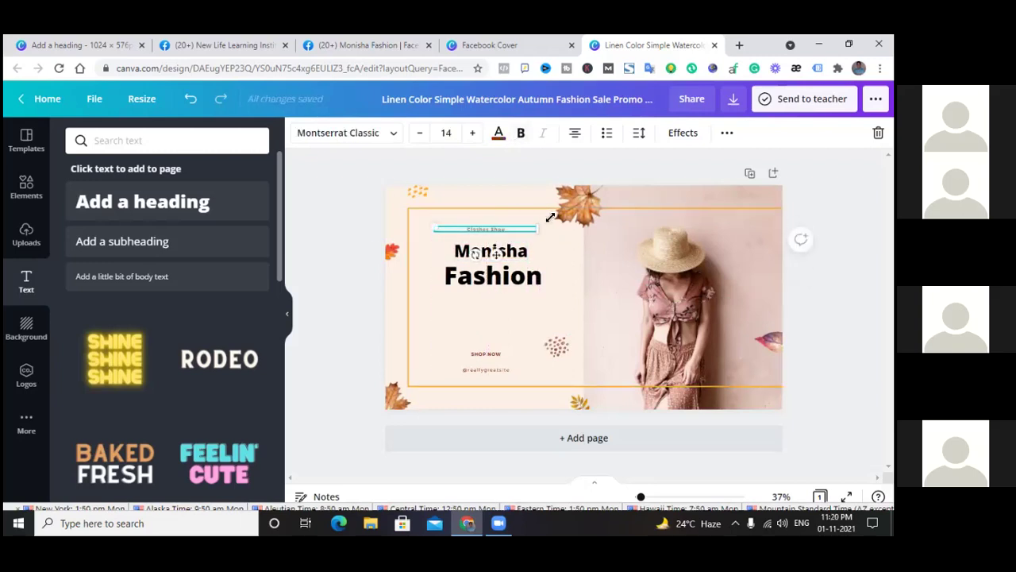
Enlarge 'Clothes Shop' to size 20 and nudge it down slightly
{"action": "left_click", "coordinate": [472, 132]}
{"action": "left_click", "coordinate": [472, 133]}
{"action": "left_click", "coordinate": [473, 133]}
{"action": "left_click", "coordinate": [473, 132]}
{"action": "left_click", "coordinate": [472, 132]}
{"action": "left_click", "coordinate": [472, 133]}
{"action": "left_click", "coordinate": [557, 296]}
{"action": "left_click", "coordinate": [500, 247]}
{"action": "left_click", "coordinate": [498, 226]}
{"action": "left_click_drag", "start_coordinate": [499, 226], "coordinate": [499, 230]}
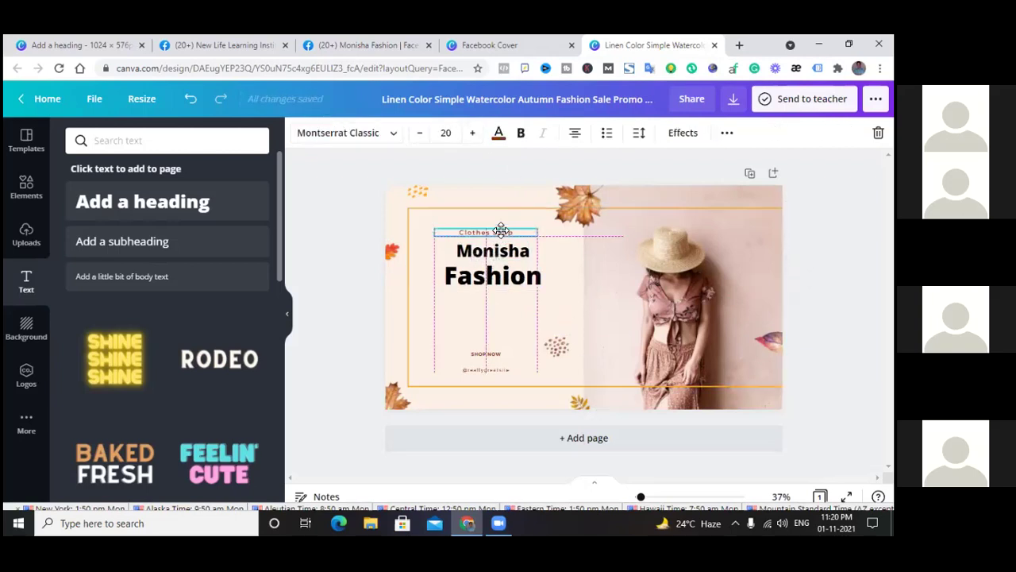
Delete the SHOP NOW button text and the sample website text
{"action": "left_click", "coordinate": [486, 359]}
{"action": "left_click", "coordinate": [486, 357]}
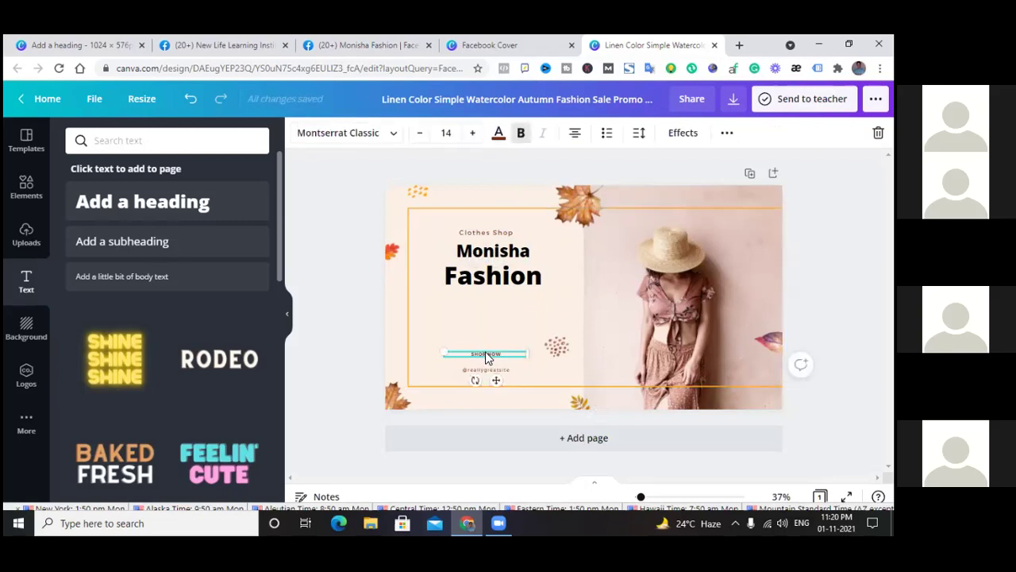
{"action": "left_click", "coordinate": [488, 363]}
{"action": "key", "text": "Delete"}
Enlarge 'Fashion' to about size 109 and 'Monisha' to 73.5, stacked together
{"action": "left_click", "coordinate": [493, 276]}
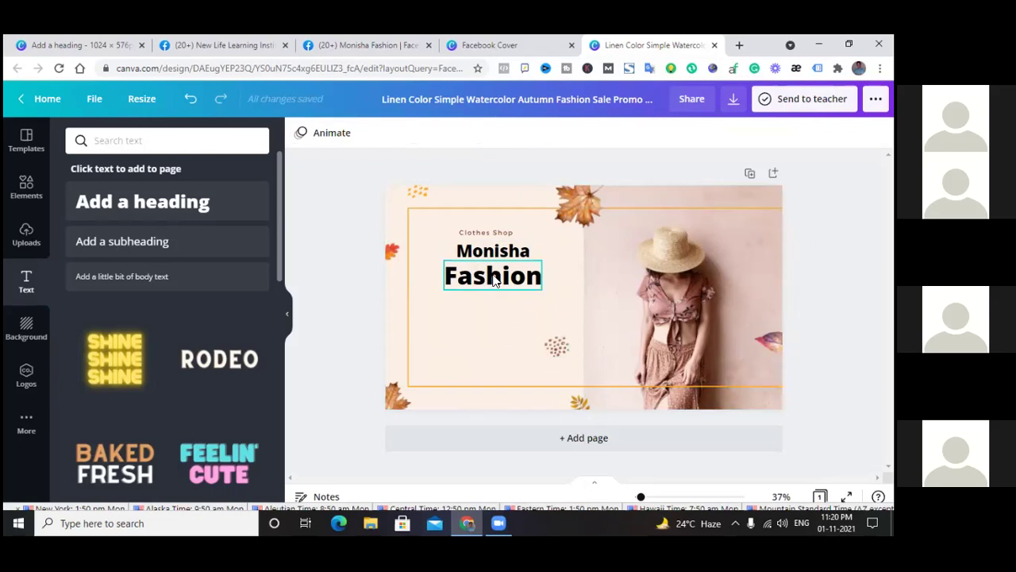
{"action": "left_click_drag", "start_coordinate": [495, 295], "coordinate": [498, 331]}
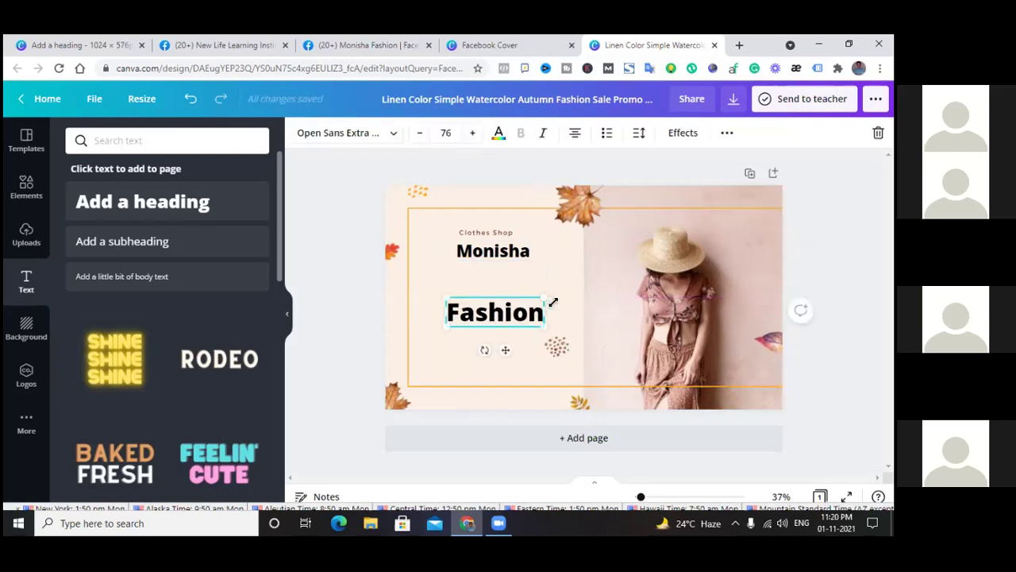
{"action": "left_click_drag", "start_coordinate": [550, 287], "coordinate": [566, 275]}
{"action": "left_click_drag", "start_coordinate": [447, 290], "coordinate": [429, 285]}
{"action": "left_click", "coordinate": [329, 291]}
{"action": "left_click_drag", "start_coordinate": [494, 308], "coordinate": [488, 317]}
{"action": "left_click_drag", "start_coordinate": [493, 265], "coordinate": [428, 265]}
{"action": "left_click_drag", "start_coordinate": [492, 288], "coordinate": [498, 289]}
Enlarge 'Clothes Shop' to size 26 and place it just above Monisha
{"action": "left_click_drag", "start_coordinate": [495, 234], "coordinate": [535, 252]}
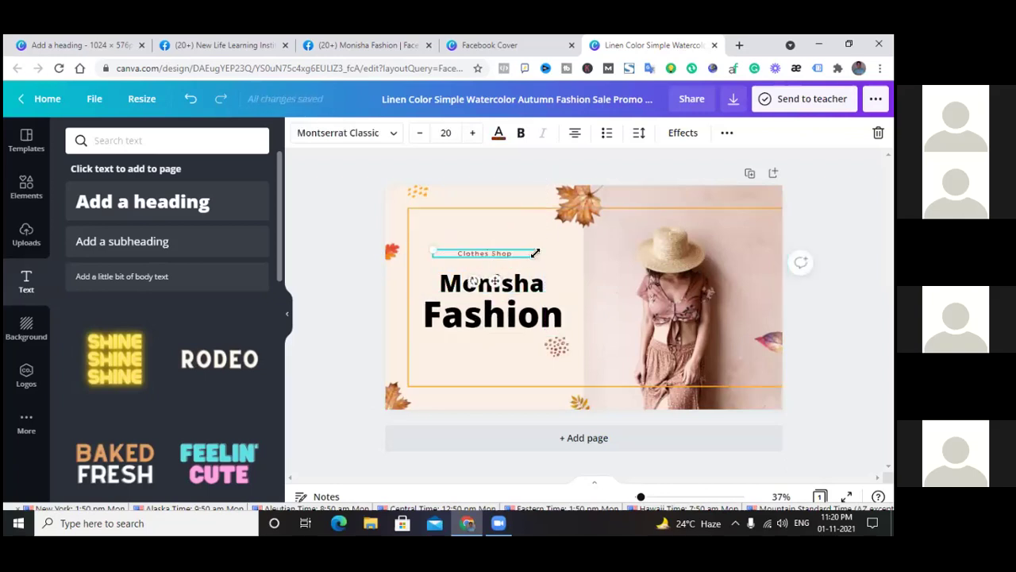
{"action": "left_click", "coordinate": [474, 135]}
{"action": "left_click", "coordinate": [472, 134]}
{"action": "left_click", "coordinate": [357, 306]}
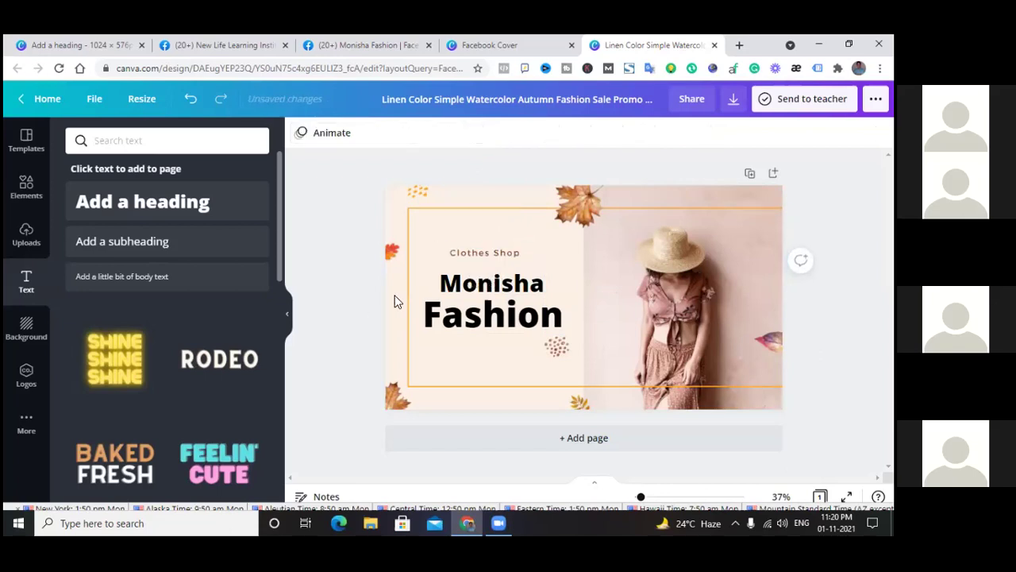
{"action": "left_click_drag", "start_coordinate": [474, 251], "coordinate": [478, 256]}
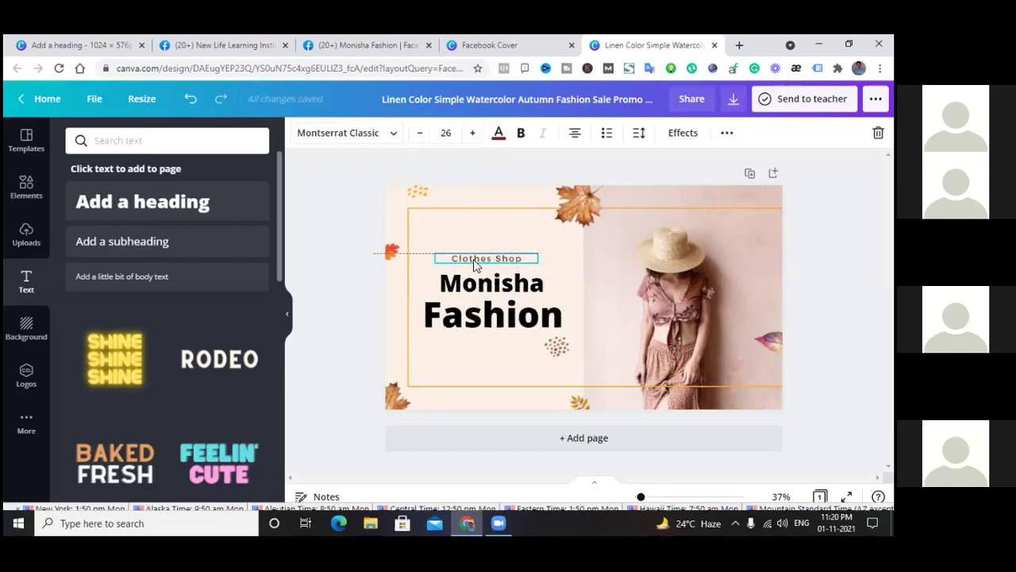
{"action": "left_click", "coordinate": [337, 326]}
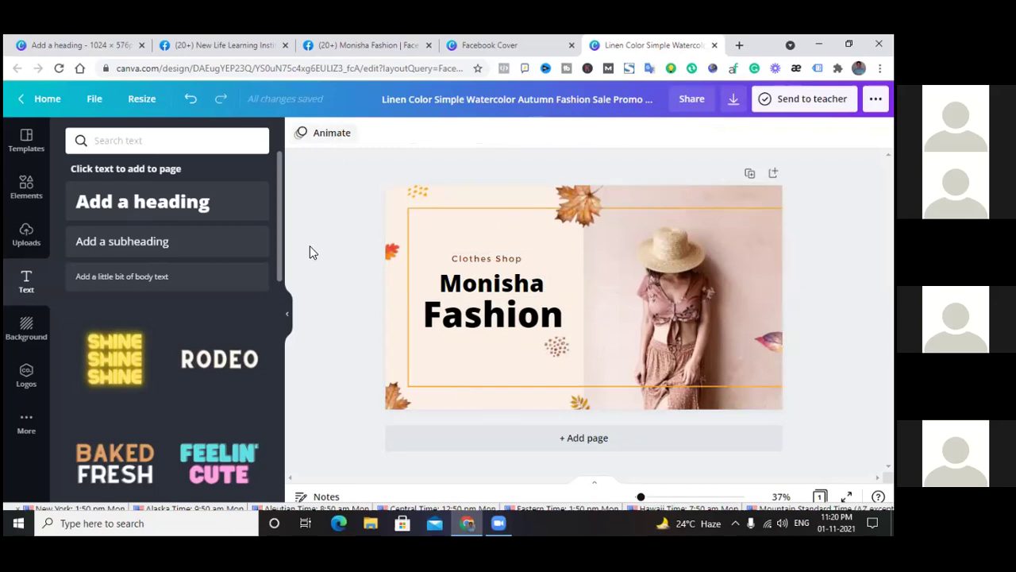
Add a subheading reading 'monishafashion.com' and place it just below the Fashion heading
{"action": "left_click", "coordinate": [141, 250]}
{"action": "left_click", "coordinate": [326, 318]}
{"action": "left_click_drag", "start_coordinate": [573, 299], "coordinate": [475, 367]}
{"action": "double_click", "coordinate": [470, 369]}
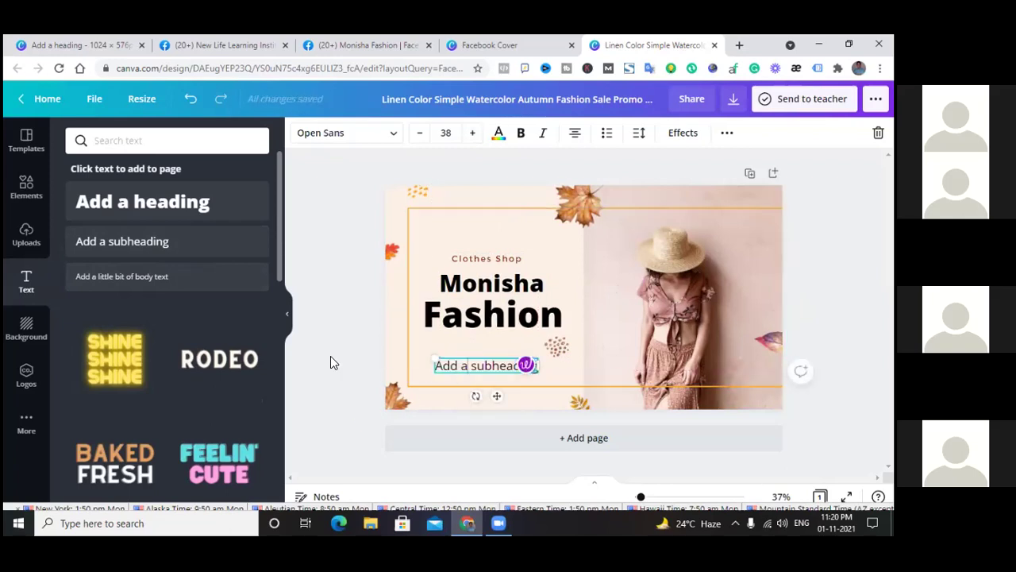
{"action": "key", "text": "BackSpace"}
{"action": "key", "text": "BackSpace"}
{"action": "key", "text": "BackSpace"}
{"action": "key", "text": "BackSpace"}
{"action": "key", "text": "BackSpace"}
{"action": "key", "text": "BackSpace"}
{"action": "type", "text": "monisha"}
{"action": "key", "text": "Left"}
{"action": "type", "text": "fashion"}
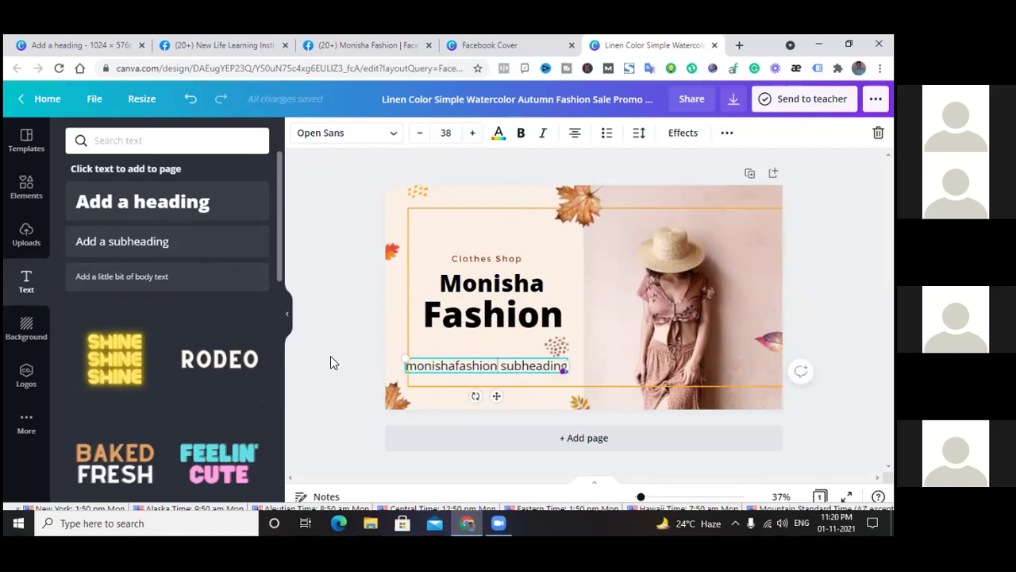
{"action": "type", "text": ".com"}
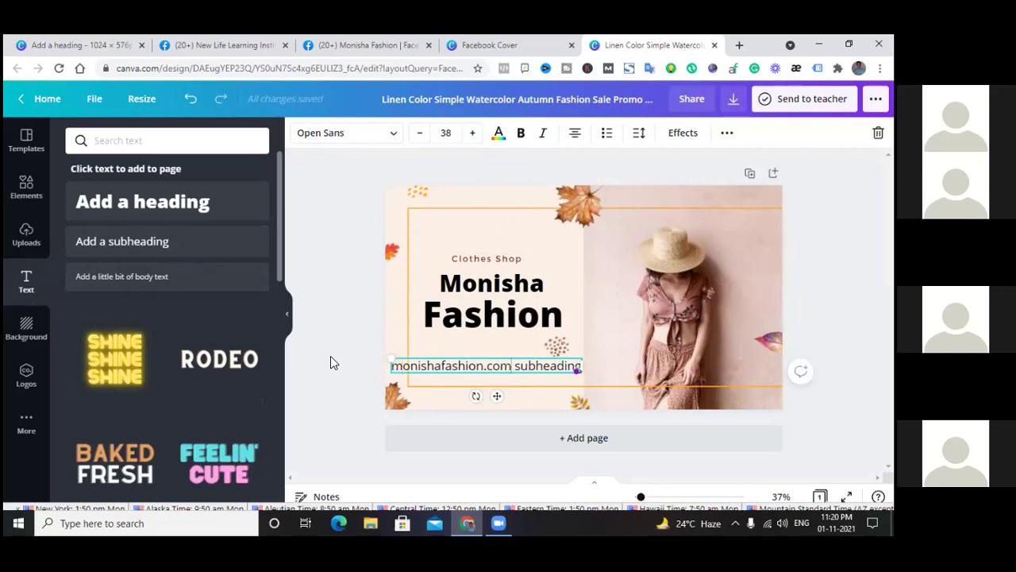
{"action": "key", "text": "Delete"}
{"action": "key", "text": "Delete"}
{"action": "key", "text": "Delete"}
{"action": "key", "text": "Delete"}
{"action": "key", "text": "Delete"}
{"action": "key", "text": "Delete"}
{"action": "key", "text": "Delete"}
{"action": "key", "text": "Delete"}
{"action": "key", "text": "Delete"}
{"action": "key", "text": "Delete"}
{"action": "key", "text": "Delete"}
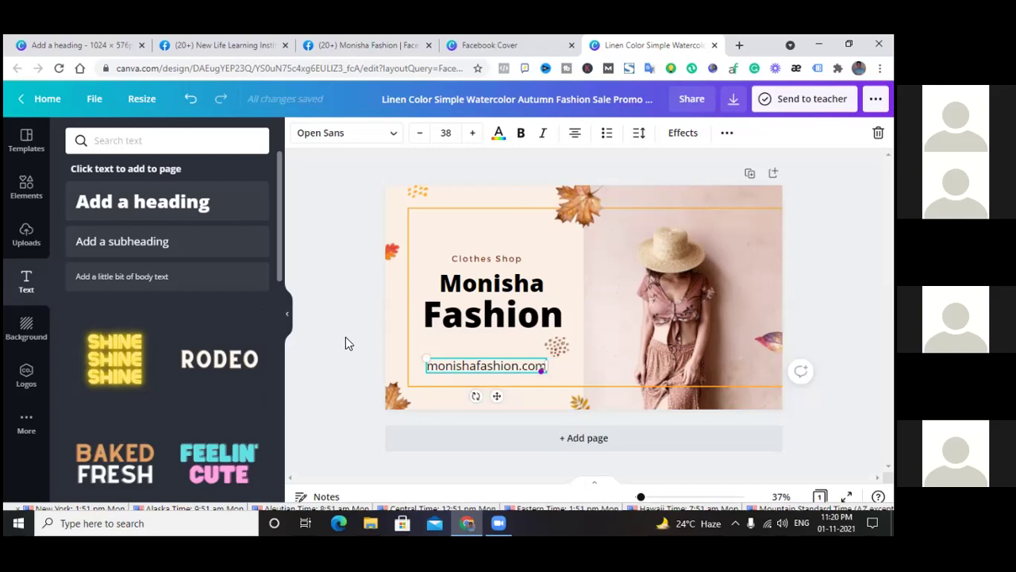
{"action": "left_click", "coordinate": [352, 347]}
{"action": "left_click_drag", "start_coordinate": [466, 358], "coordinate": [472, 363]}
Shift the Monisha text slightly so it lines up with the Fashion heading
{"action": "left_click", "coordinate": [491, 314]}
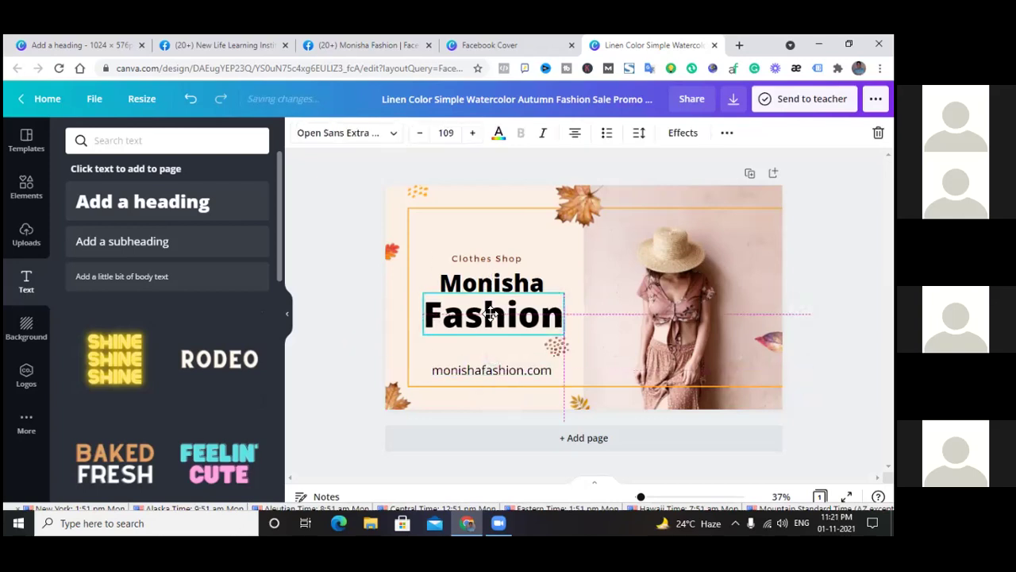
{"action": "left_click", "coordinate": [488, 284]}
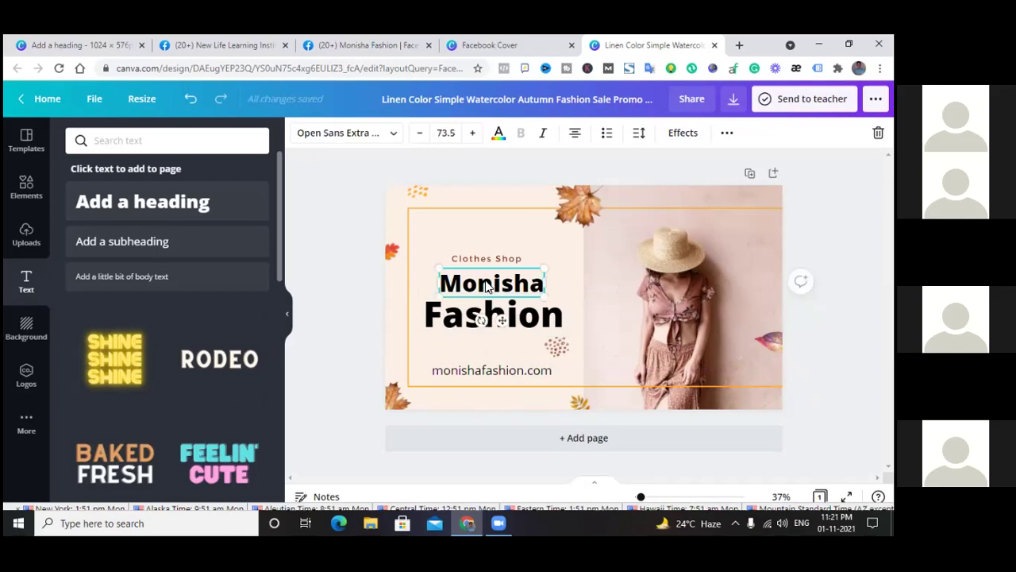
{"action": "left_click_drag", "start_coordinate": [492, 288], "coordinate": [494, 257]}
{"action": "left_click", "coordinate": [492, 260]}
Download the finished cover design as a PNG and dismiss the saved-design message
{"action": "left_click", "coordinate": [295, 309]}
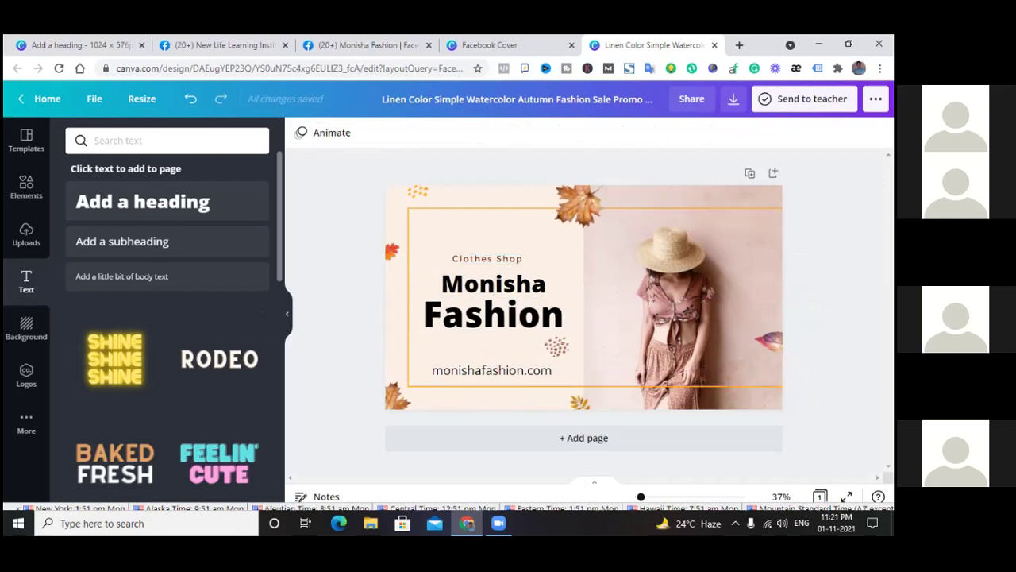
{"action": "left_click", "coordinate": [734, 101]}
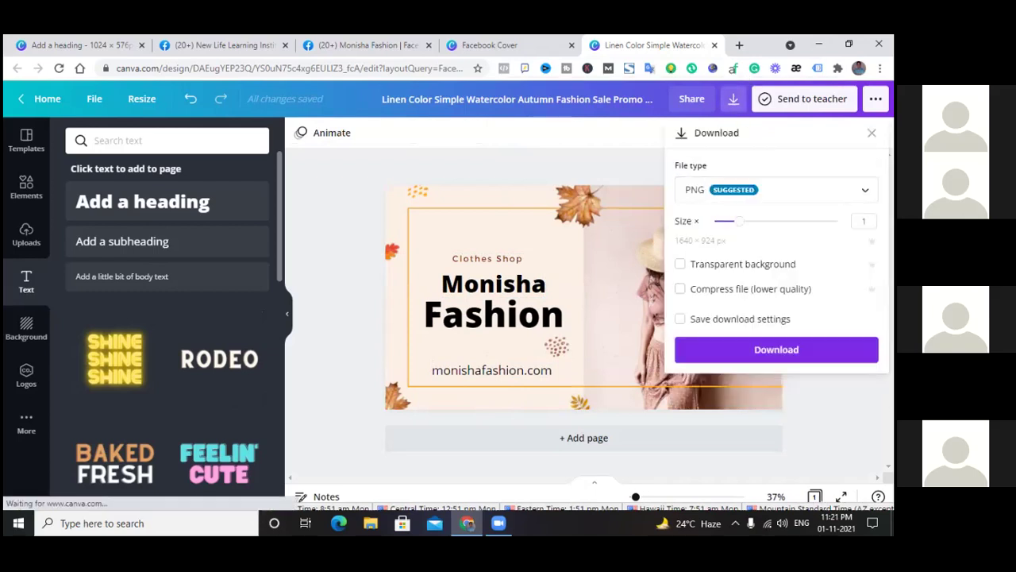
{"action": "left_click", "coordinate": [776, 350]}
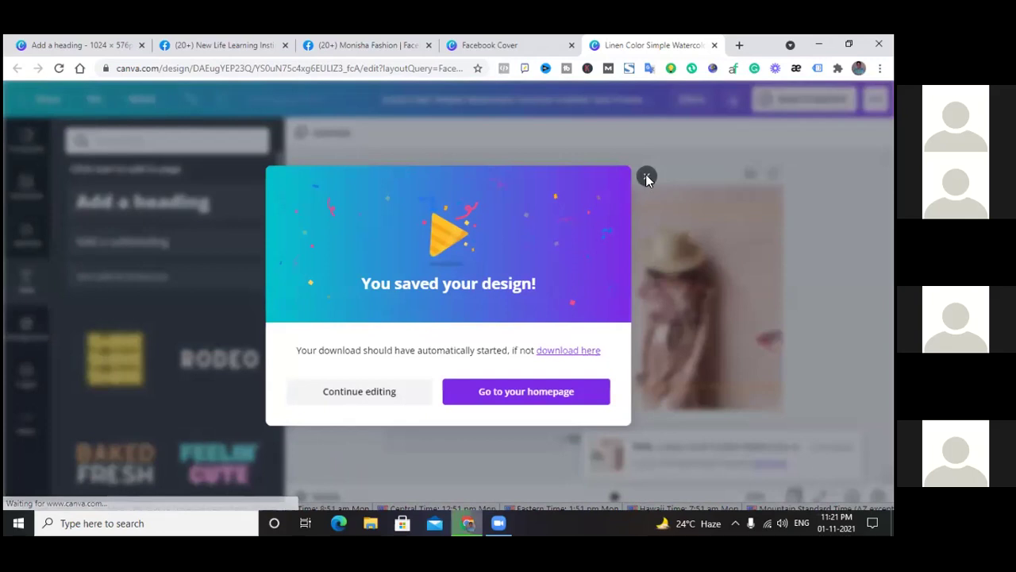
{"action": "left_click", "coordinate": [647, 159]}
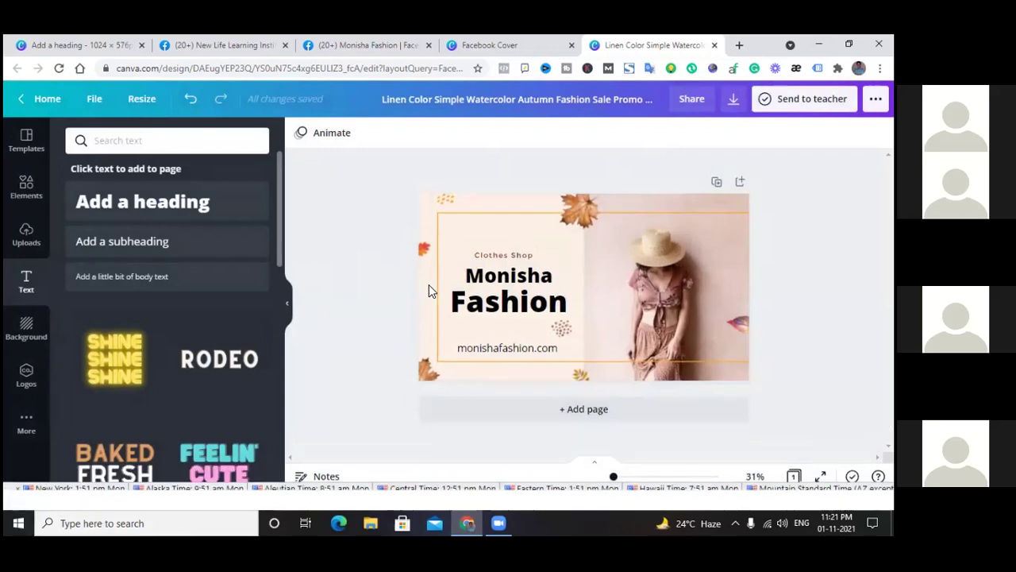
On the Monisha Fashion Facebook page, choose Upload Photo from the cover photo options
{"action": "left_click", "coordinate": [484, 48]}
{"action": "left_click", "coordinate": [401, 49]}
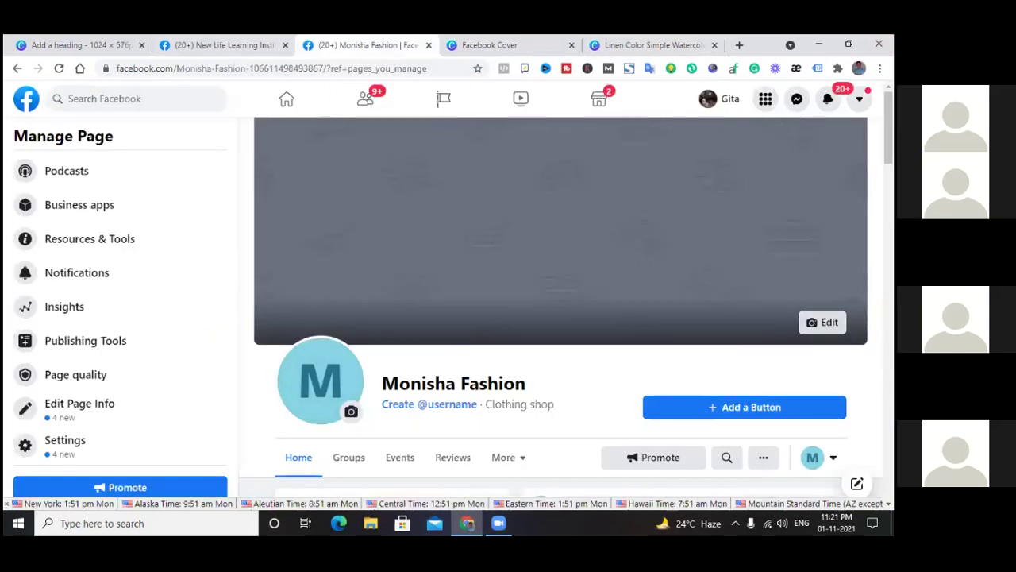
{"action": "left_click", "coordinate": [823, 321]}
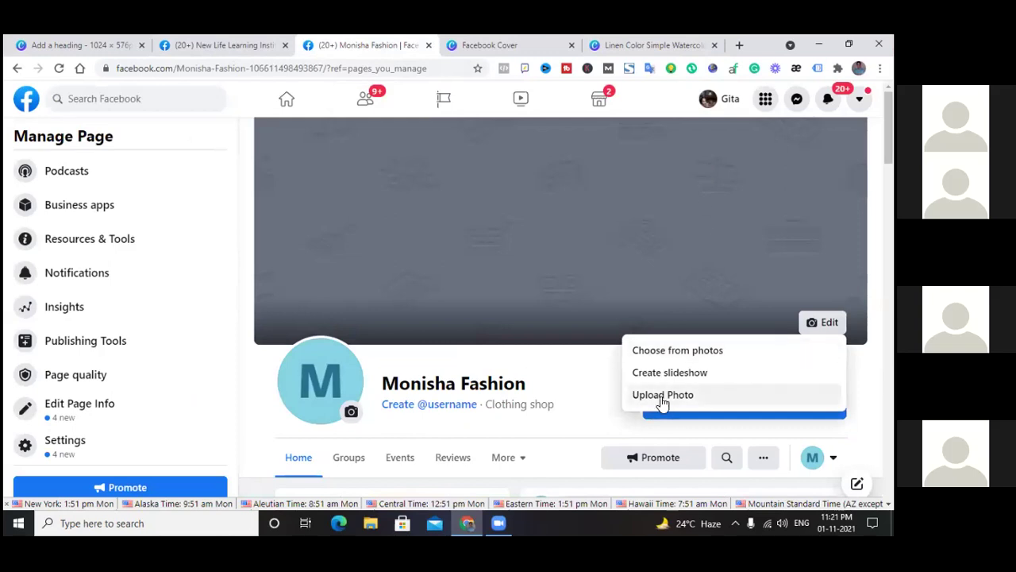
{"action": "left_click", "coordinate": [660, 397]}
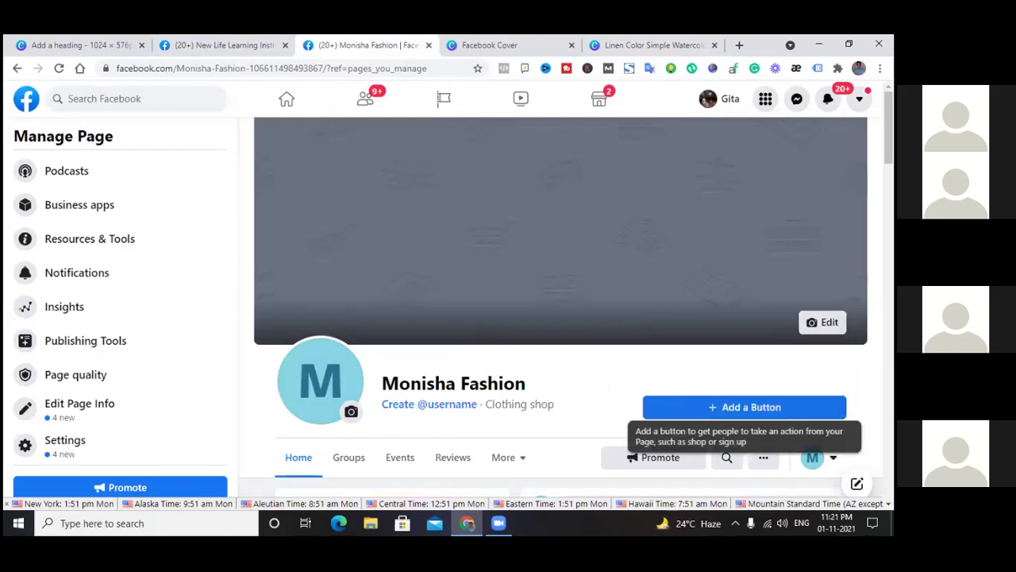
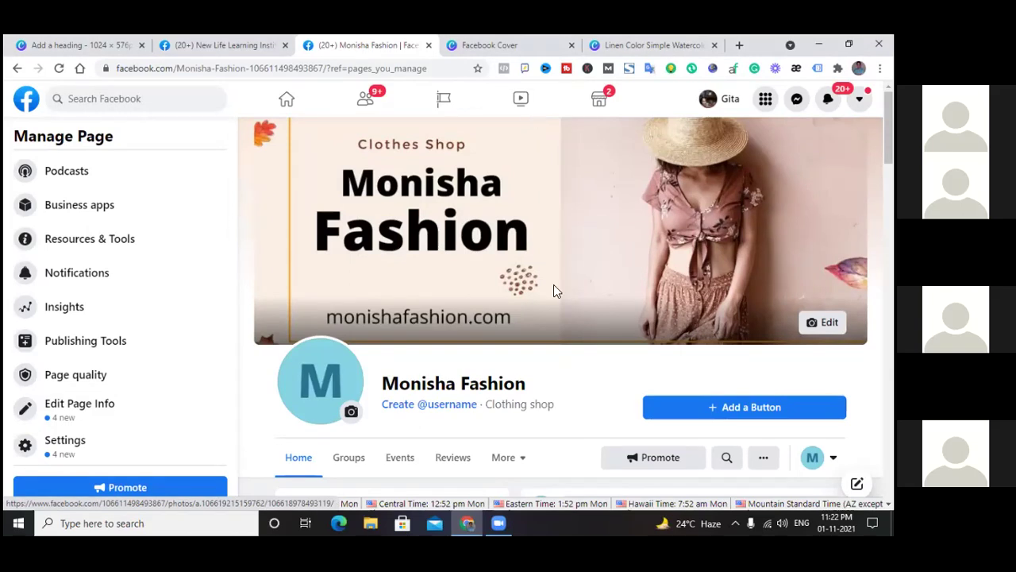
Close the leftover Linen Color watercolor design tab, leaving the Clothes Shop cover in place
{"action": "scroll", "coordinate": [531, 244], "scroll_direction": "down", "scroll_amount": 1}
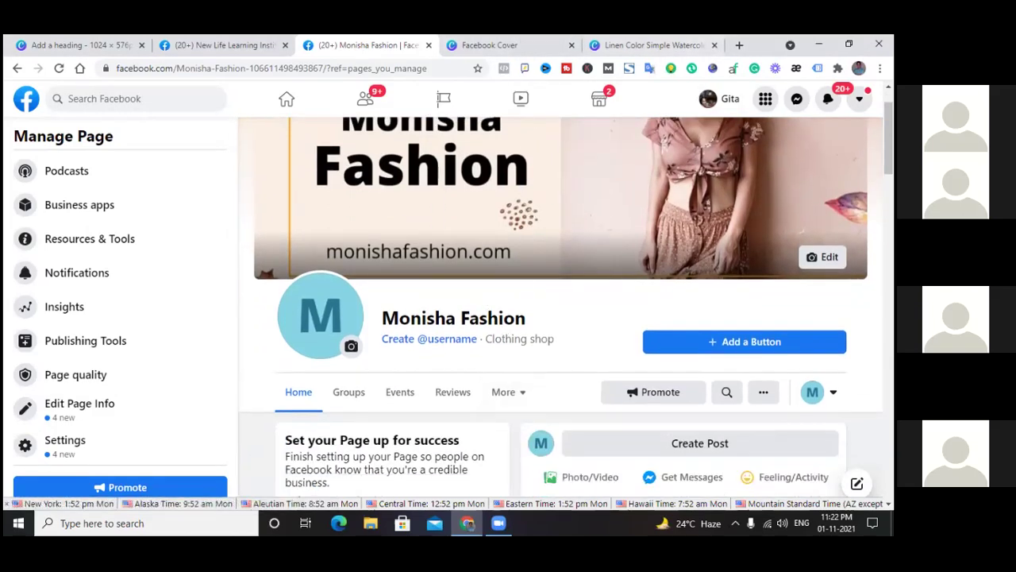
{"action": "left_click", "coordinate": [715, 46]}
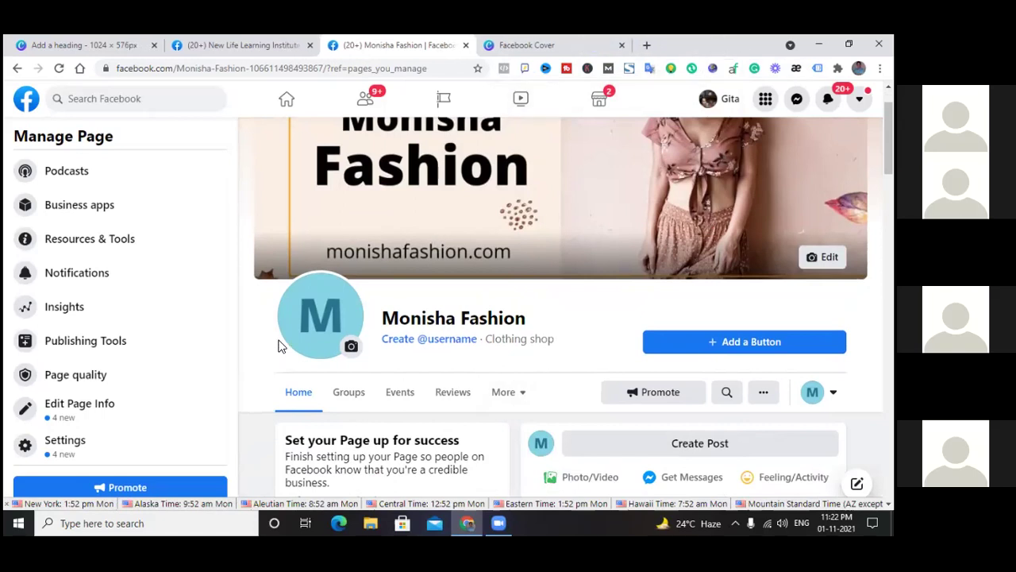
{"action": "scroll", "coordinate": [378, 213], "scroll_direction": "up", "scroll_amount": 1}
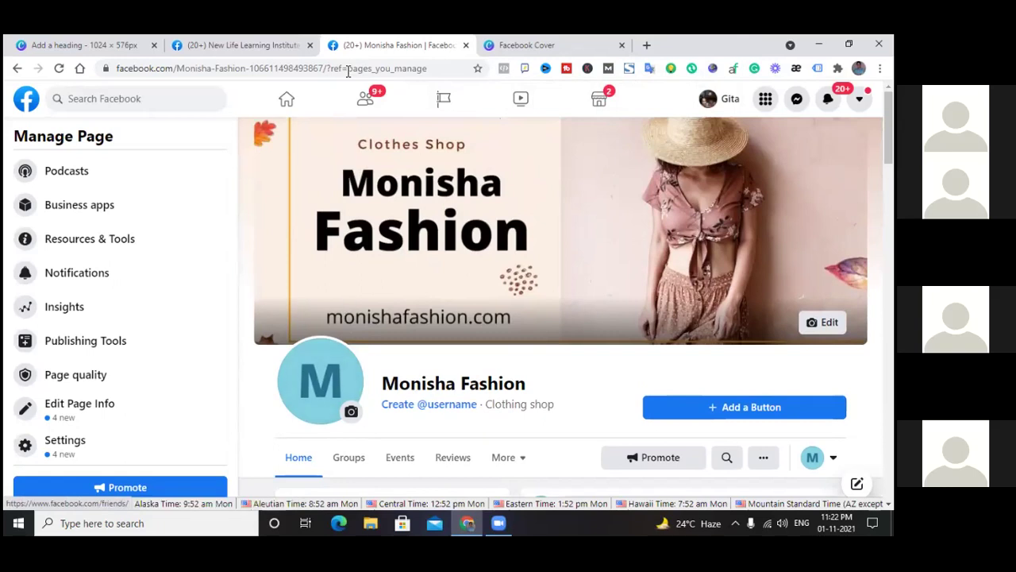
Search Canva for Facebook Shops logo templates, open one as a new design, and close the results tab
{"action": "left_click", "coordinate": [536, 45]}
{"action": "left_click", "coordinate": [473, 107]}
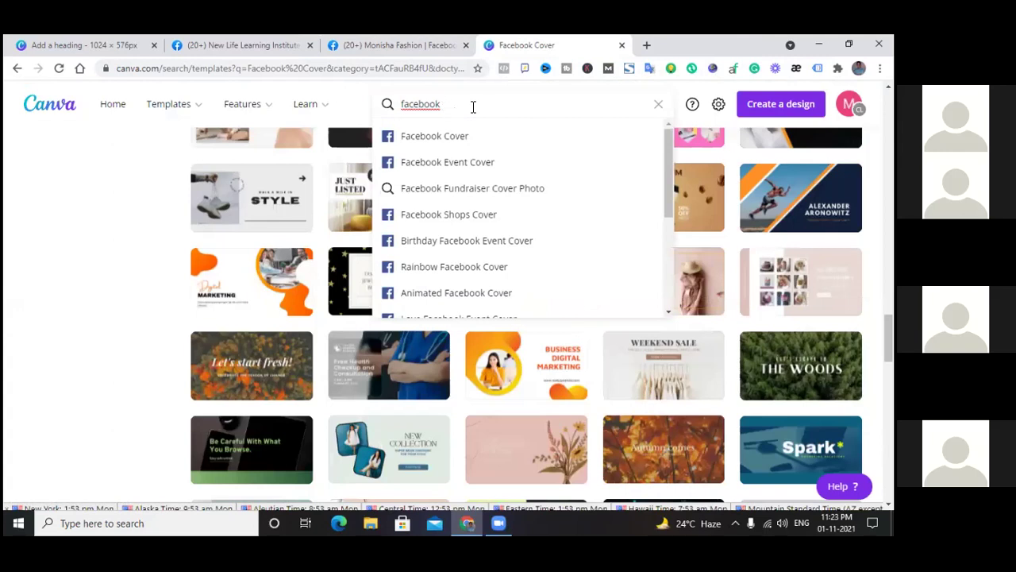
{"action": "type", "text": "page lo"}
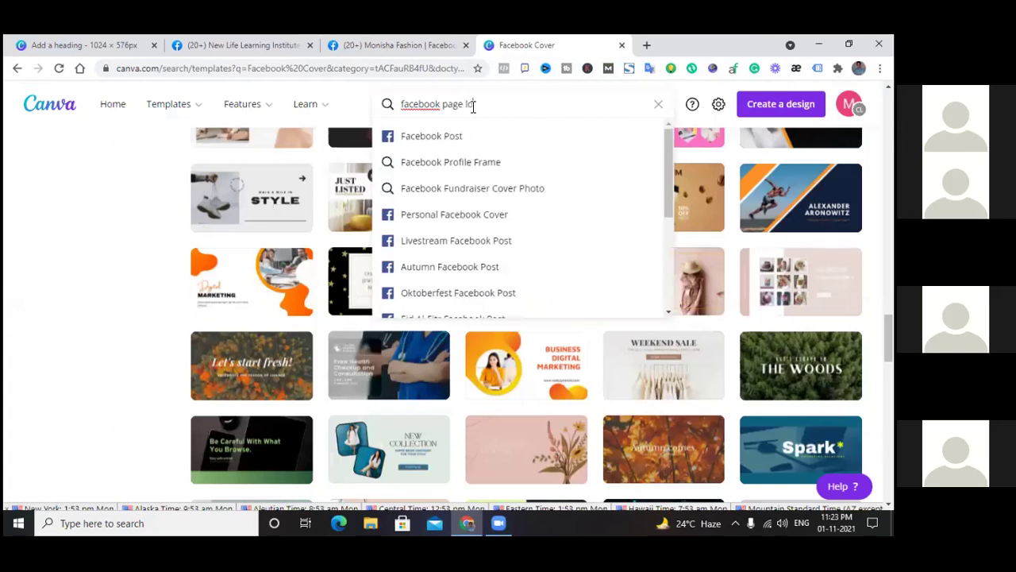
{"action": "left_click", "coordinate": [484, 138]}
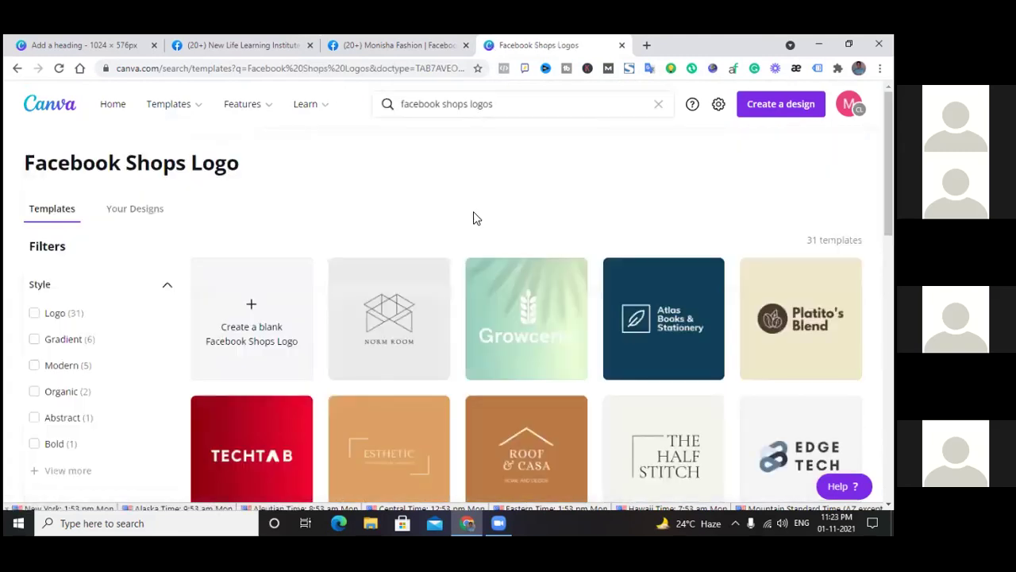
{"action": "scroll", "coordinate": [474, 211], "scroll_direction": "down", "scroll_amount": 2}
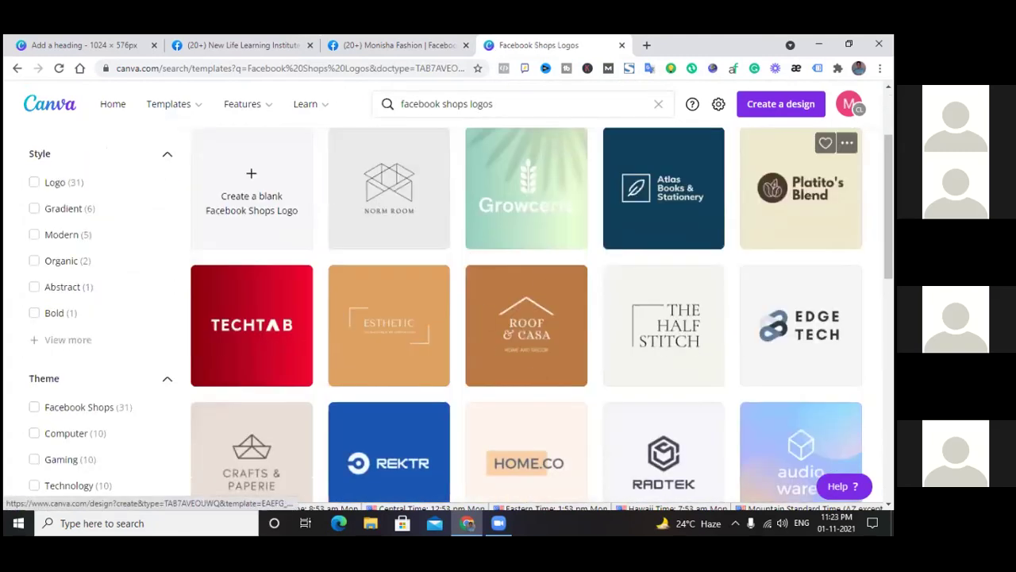
{"action": "left_click", "coordinate": [801, 191]}
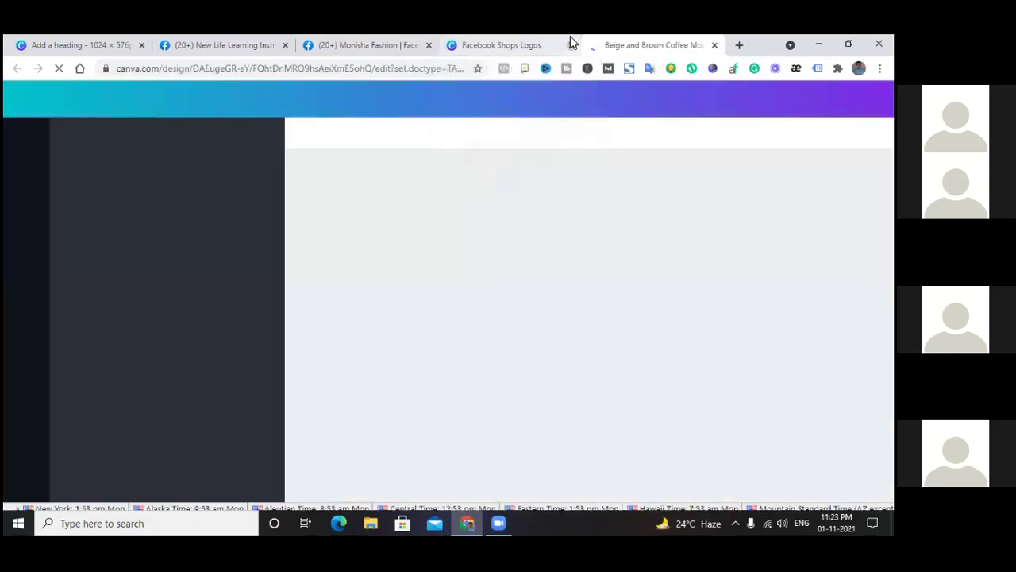
{"action": "left_click", "coordinate": [571, 45]}
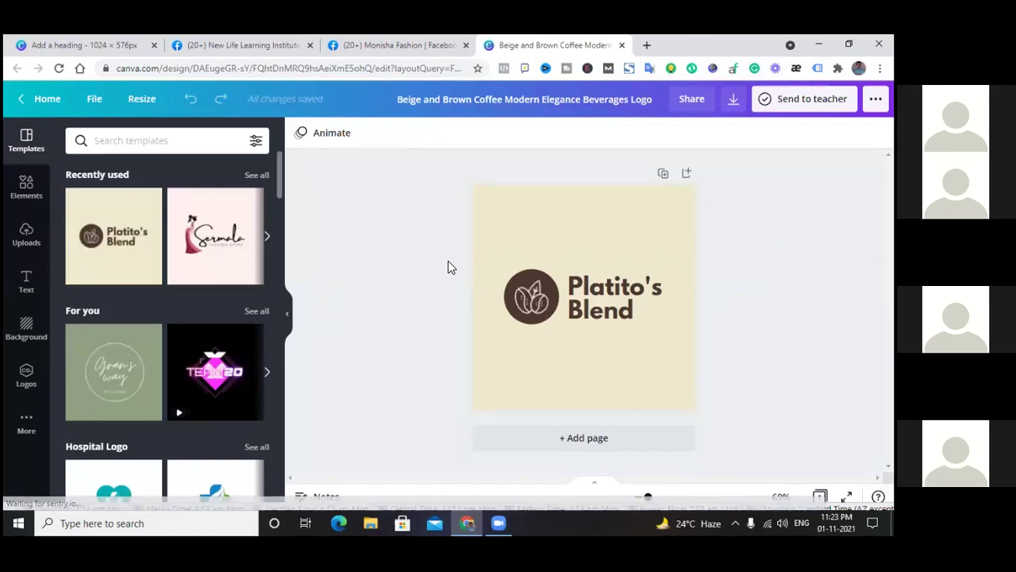
Apply the pink Sermala fashion logo template and replace 'Sermala' with 'monisha' above FASHION STORE
{"action": "left_click", "coordinate": [205, 240]}
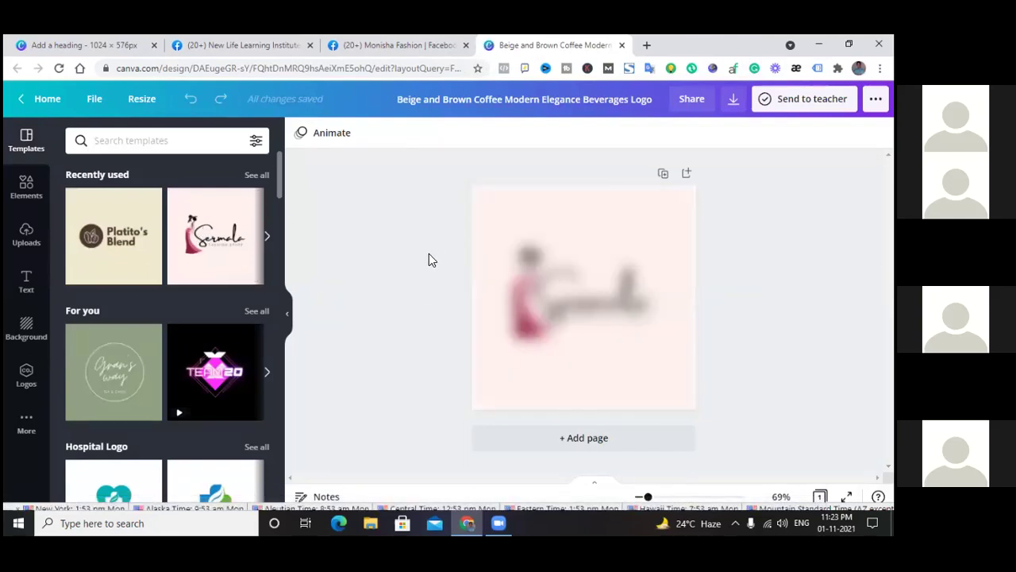
{"action": "left_click", "coordinate": [626, 304]}
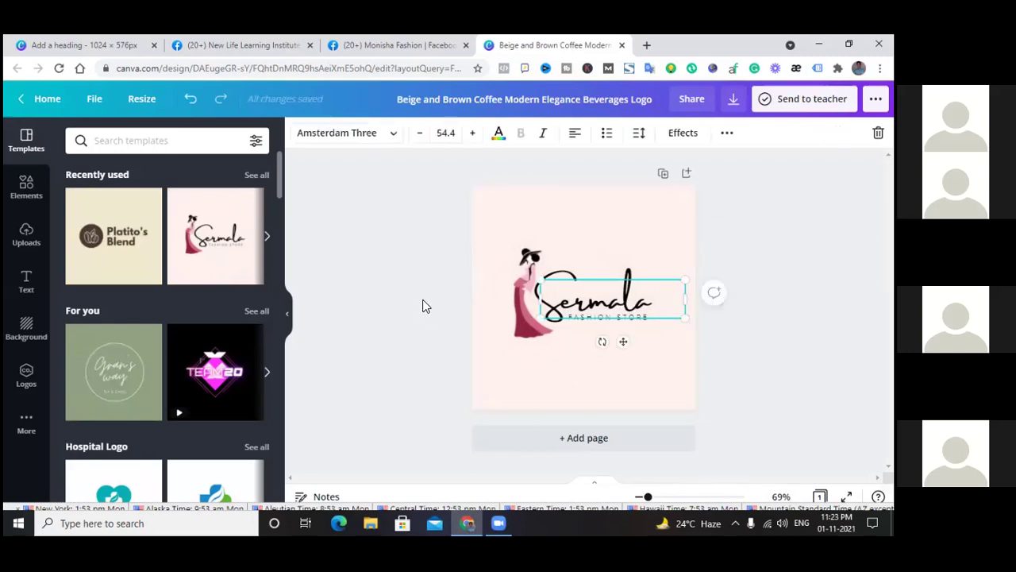
{"action": "left_click", "coordinate": [659, 303]}
{"action": "left_click", "coordinate": [659, 302]}
{"action": "key", "text": "BackSpace"}
{"action": "key", "text": "BackSpace"}
{"action": "key", "text": "BackSpace"}
{"action": "key", "text": "BackSpace"}
{"action": "key", "text": "BackSpace"}
{"action": "key", "text": "BackSpace"}
{"action": "key", "text": "BackSpace"}
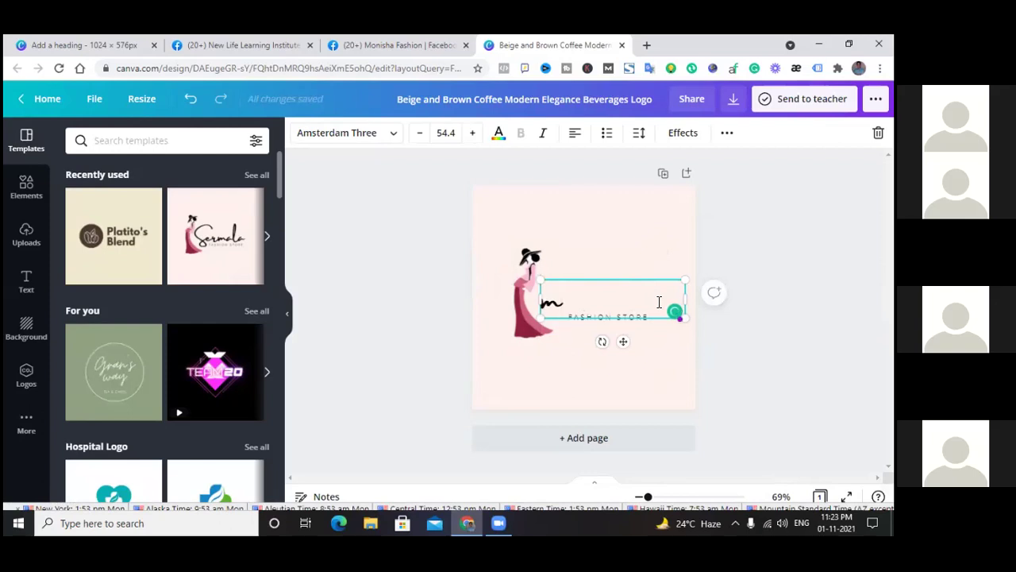
{"action": "type", "text": "monisha"}
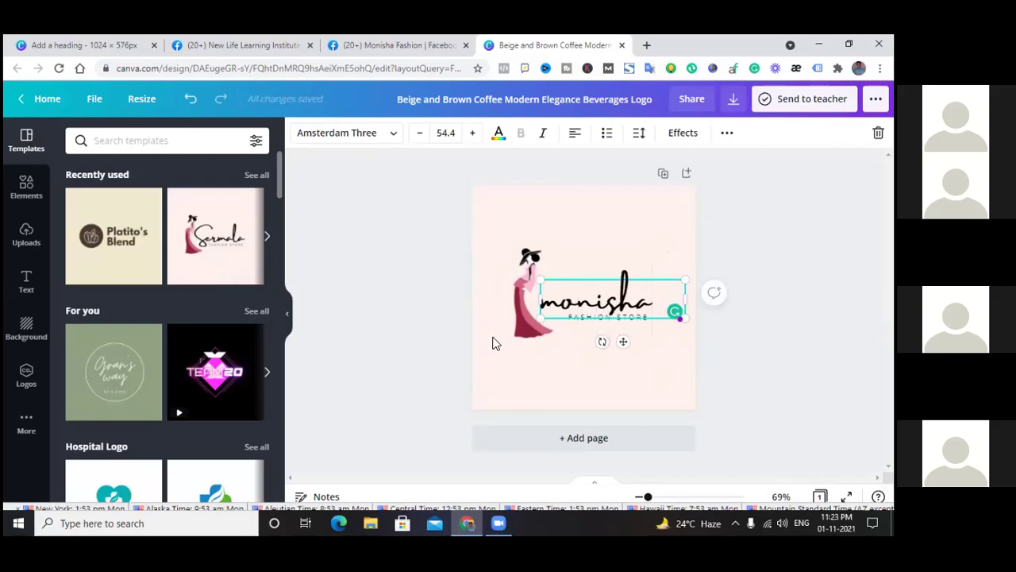
{"action": "left_click", "coordinate": [506, 375]}
{"action": "left_click_drag", "start_coordinate": [612, 298], "coordinate": [608, 293]}
{"action": "left_click", "coordinate": [411, 319]}
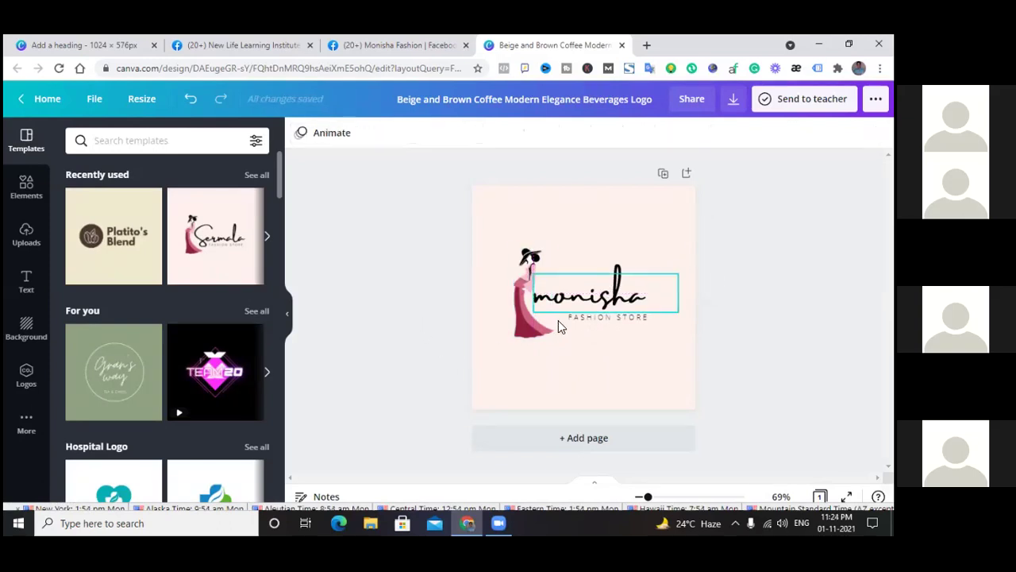
Make FASHION STORE bold at size 13.7 on one line, centred under monisha
{"action": "left_click", "coordinate": [582, 316]}
{"action": "left_click", "coordinate": [521, 135]}
{"action": "left_click", "coordinate": [474, 133]}
{"action": "left_click", "coordinate": [473, 133]}
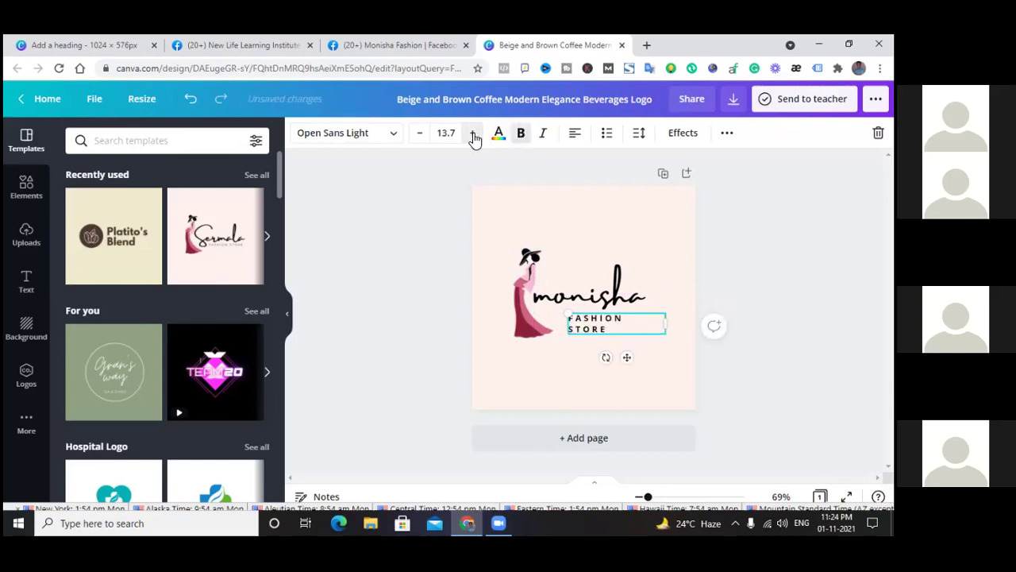
{"action": "left_click_drag", "start_coordinate": [665, 323], "coordinate": [696, 321]}
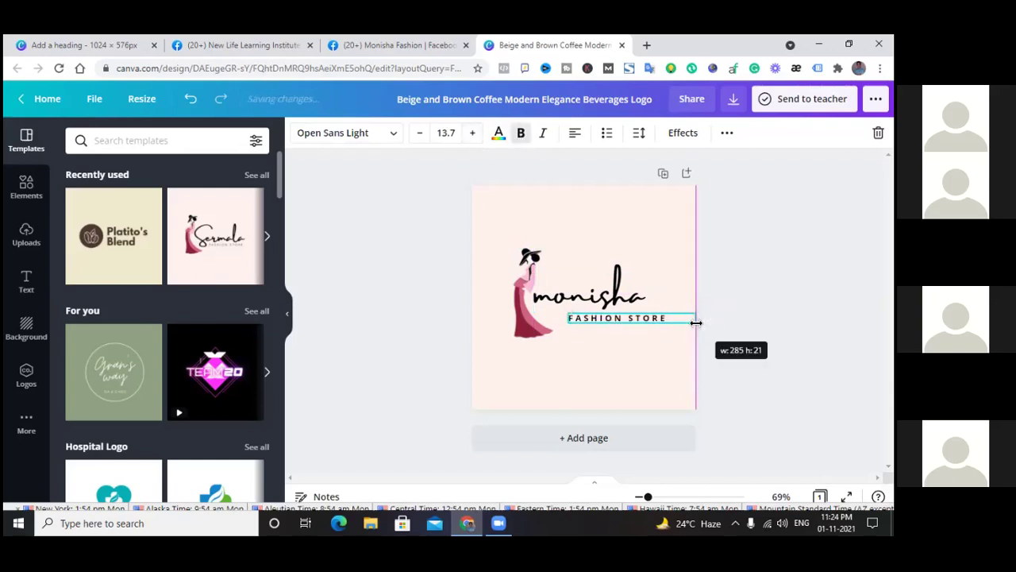
{"action": "left_click", "coordinate": [433, 231]}
{"action": "left_click_drag", "start_coordinate": [617, 317], "coordinate": [596, 312]}
{"action": "key", "text": "Left"}
{"action": "key", "text": "Left"}
{"action": "key", "text": "Left"}
{"action": "key", "text": "Left"}
{"action": "key", "text": "Left"}
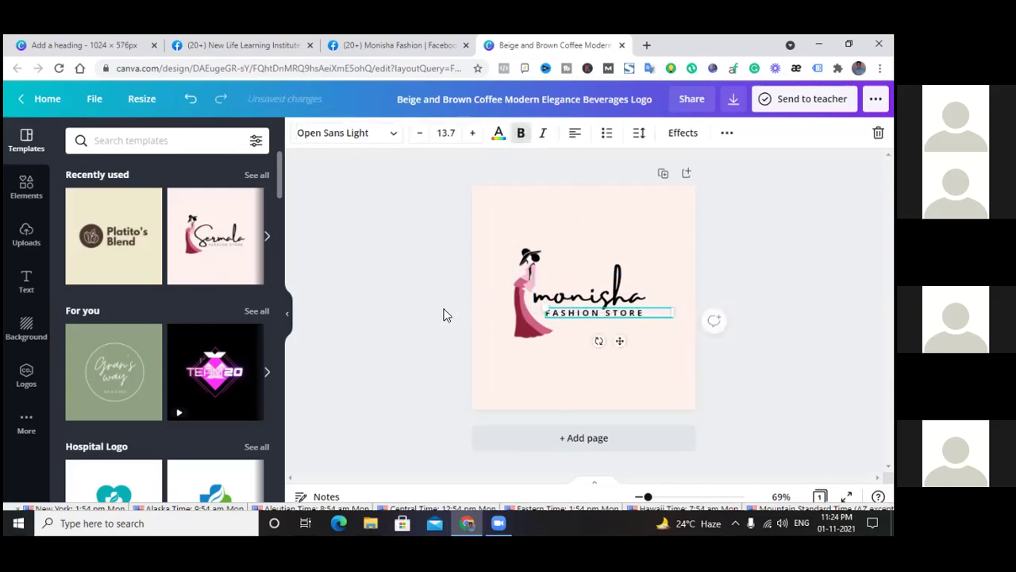
{"action": "key", "text": "Left"}
{"action": "key", "text": "Left"}
{"action": "key", "text": "Left"}
{"action": "key", "text": "Left"}
{"action": "key", "text": "Left"}
{"action": "key", "text": "Left"}
{"action": "key", "text": "Left"}
{"action": "key", "text": "Left"}
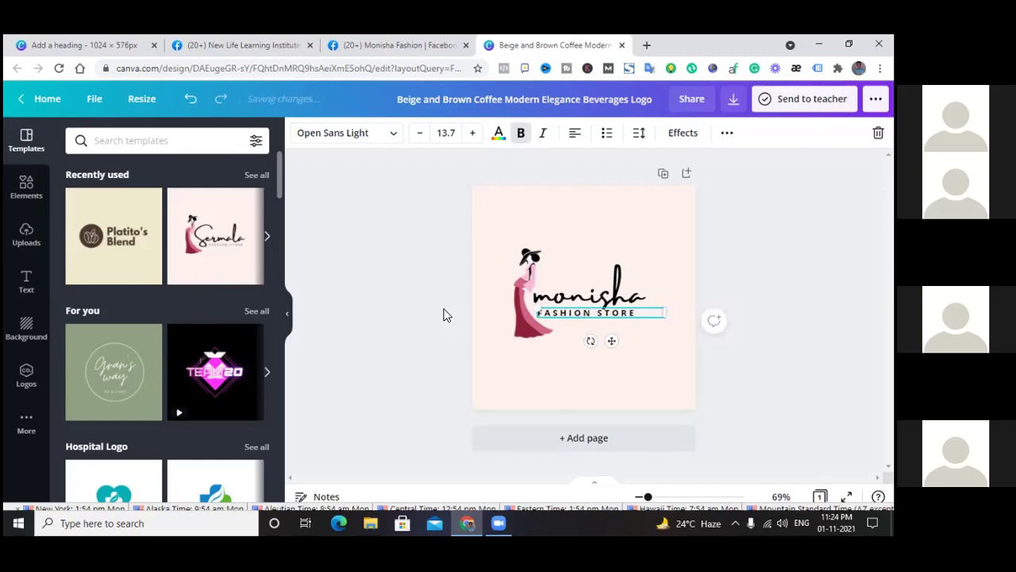
{"action": "left_click", "coordinate": [446, 322]}
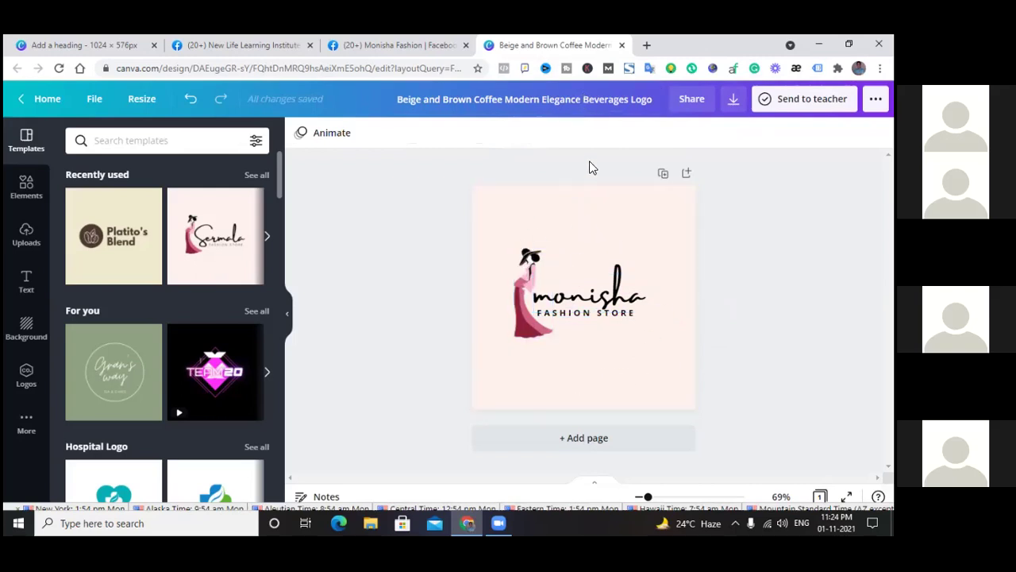
Download the logo as a PNG and close the Canva design tab
{"action": "left_click", "coordinate": [736, 99]}
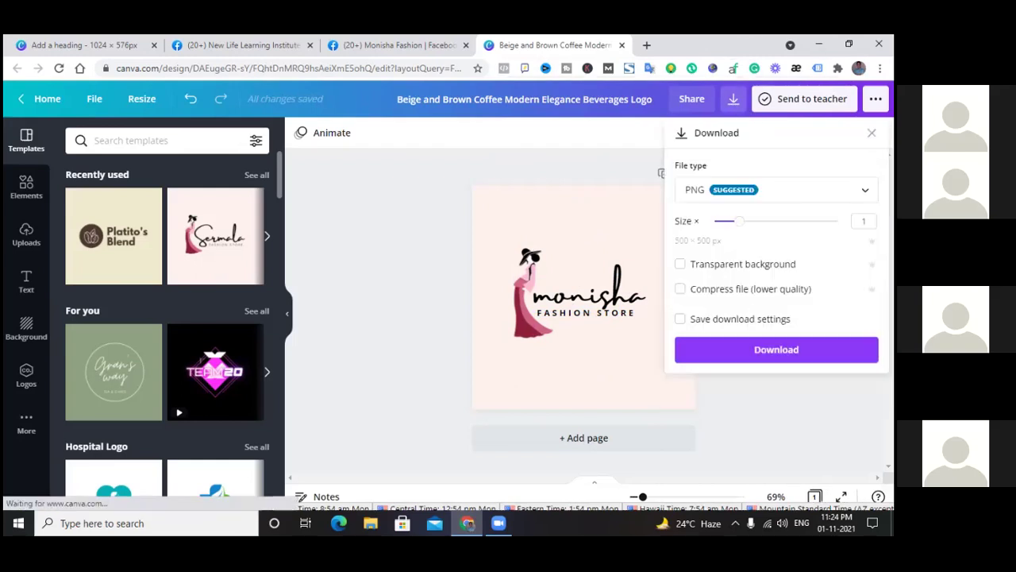
{"action": "left_click", "coordinate": [776, 350]}
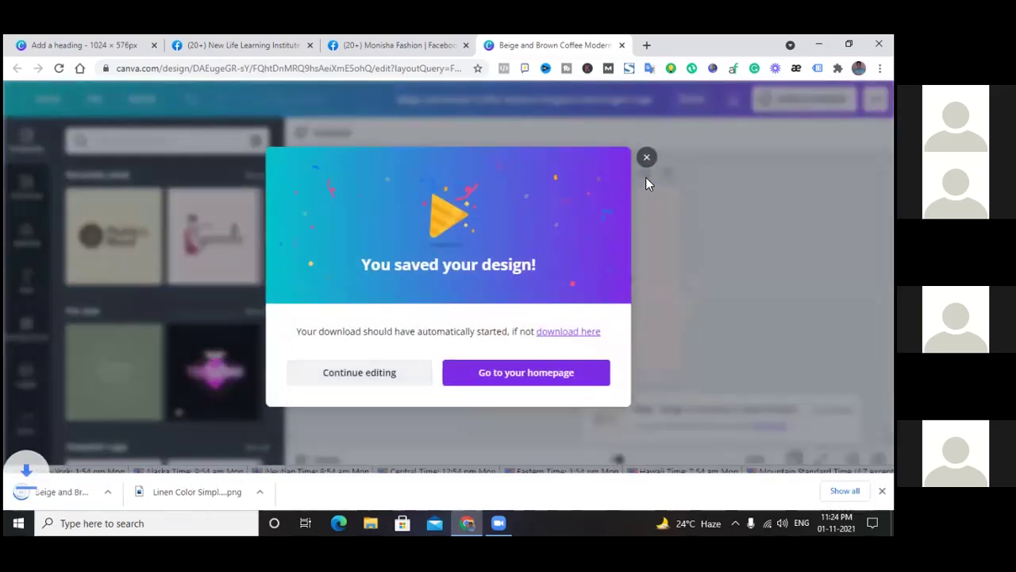
{"action": "left_click", "coordinate": [648, 158]}
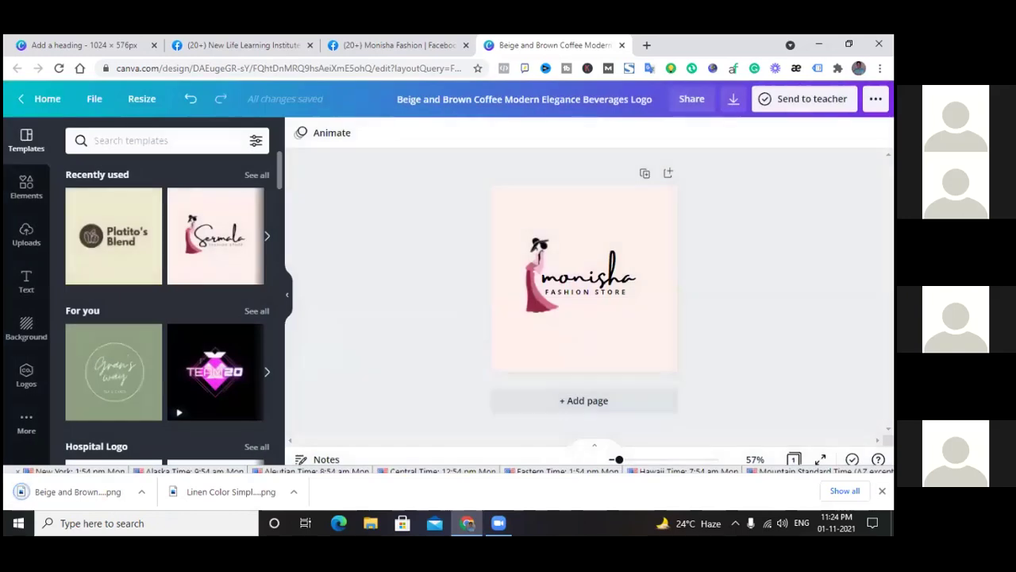
{"action": "left_click", "coordinate": [882, 490]}
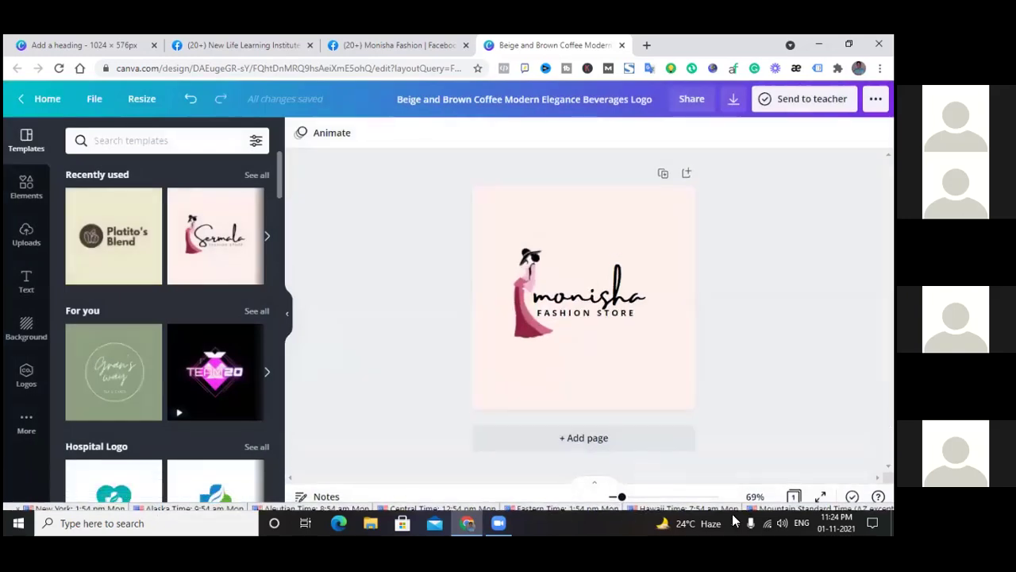
{"action": "left_click", "coordinate": [622, 45]}
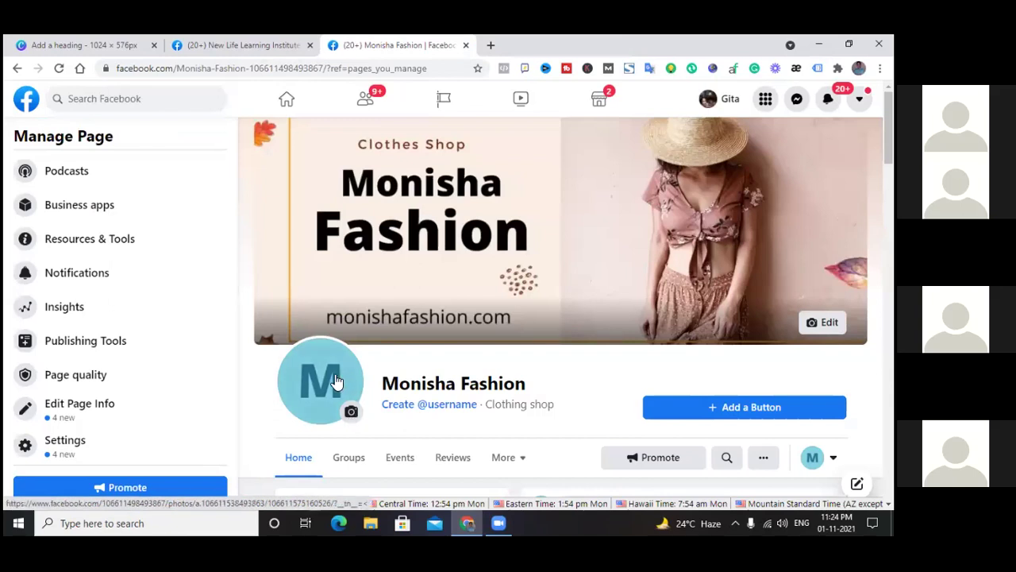
View the current profile photo, then start changing the page's profile picture
{"action": "left_click", "coordinate": [350, 414]}
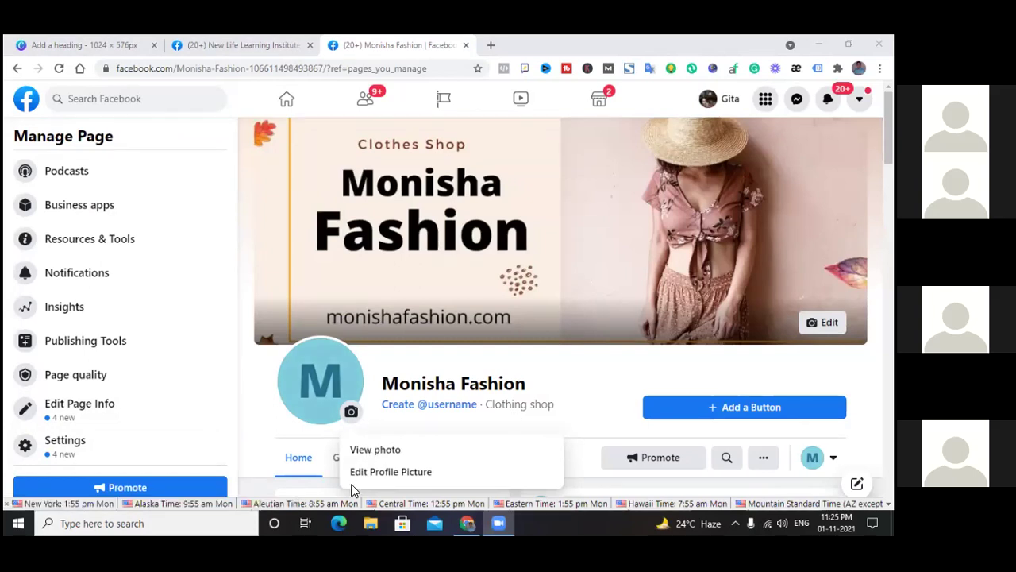
{"action": "left_click", "coordinate": [324, 384]}
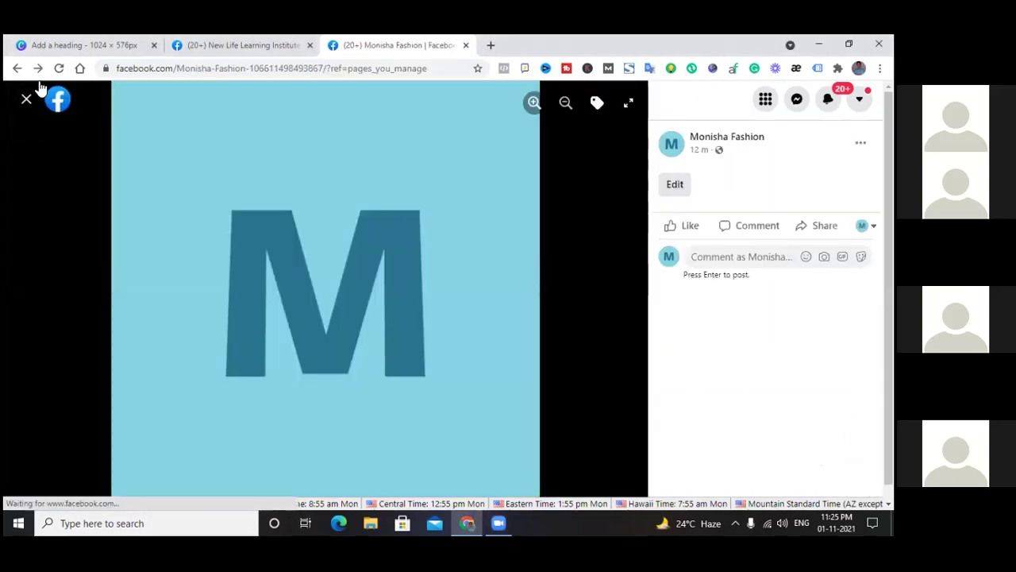
{"action": "left_click", "coordinate": [27, 98]}
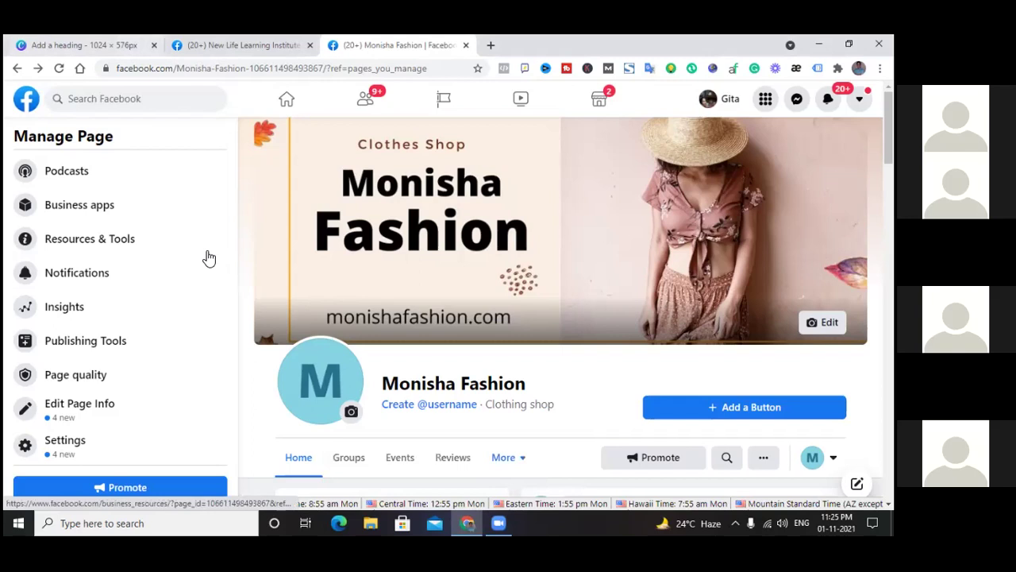
{"action": "left_click", "coordinate": [351, 413]}
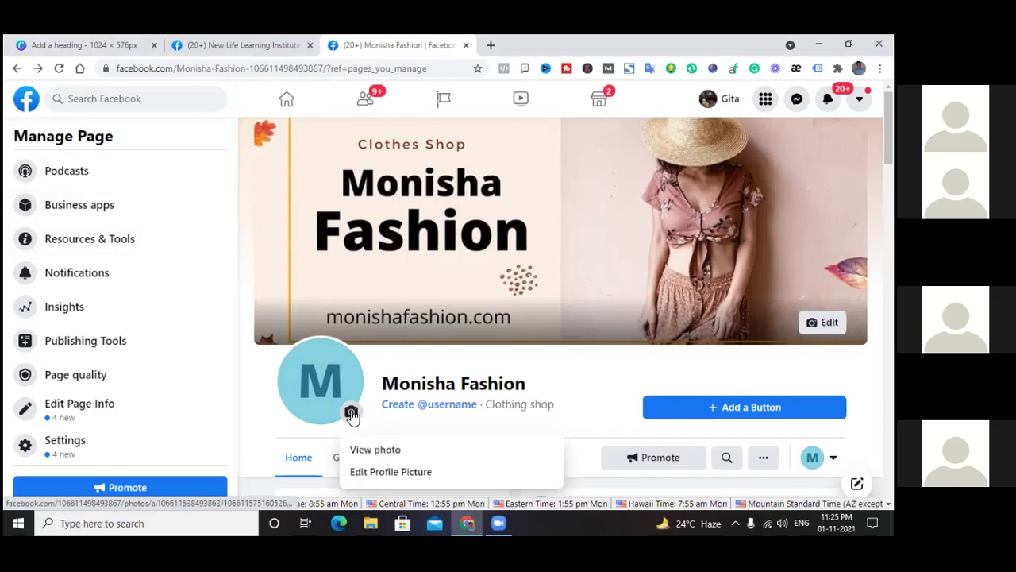
{"action": "left_click", "coordinate": [390, 471]}
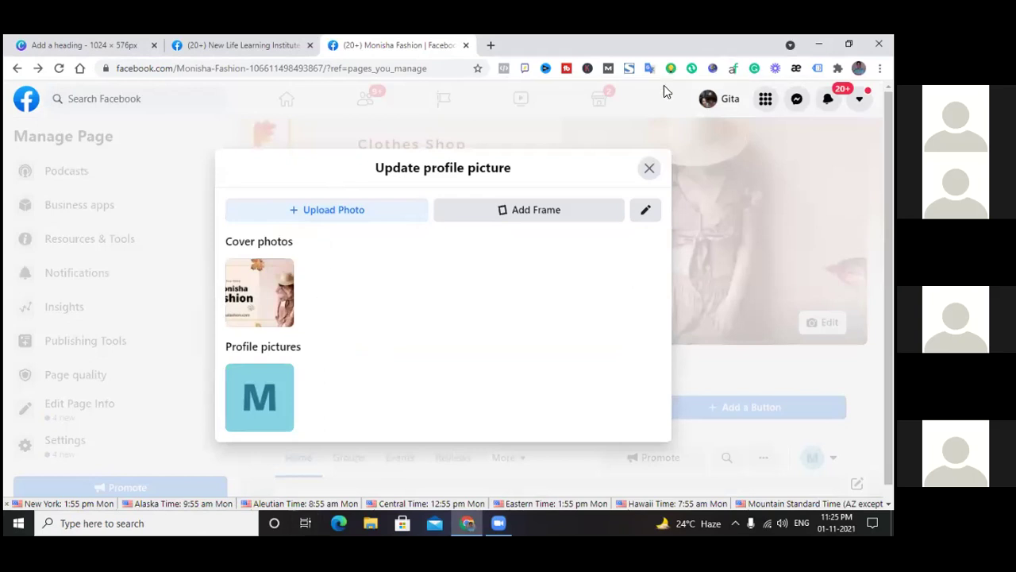
{"action": "left_click", "coordinate": [649, 167]}
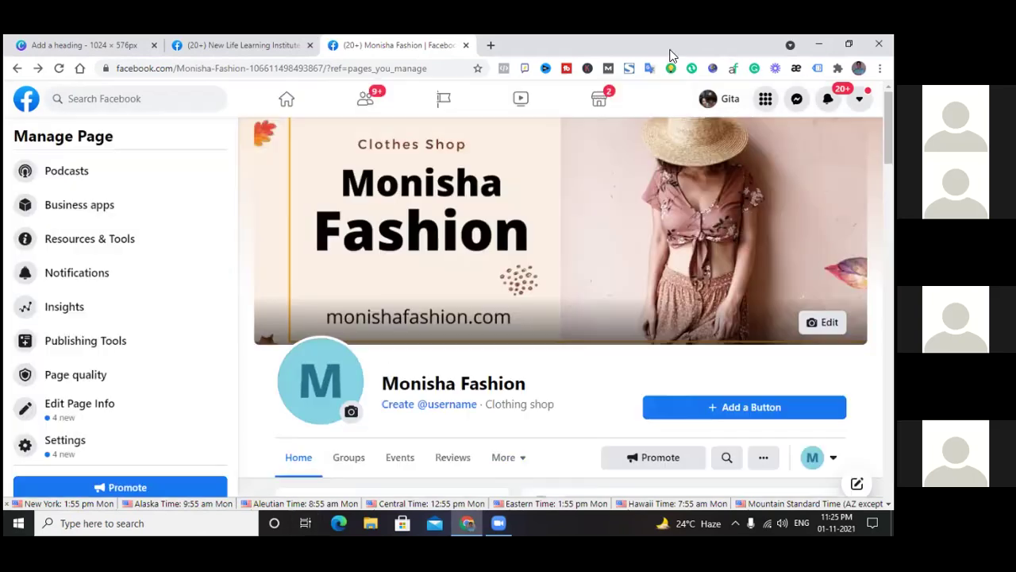
{"action": "left_click", "coordinate": [351, 412]}
{"action": "left_click", "coordinate": [367, 471]}
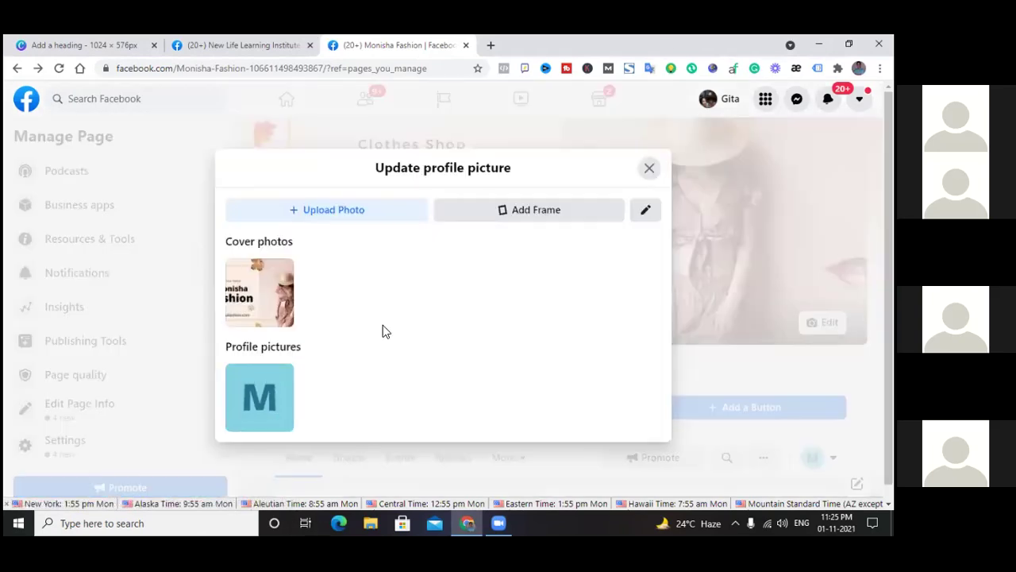
Upload the beige and brown logo PNG, enlarge it slightly within the circle, and save
{"action": "left_click", "coordinate": [348, 205]}
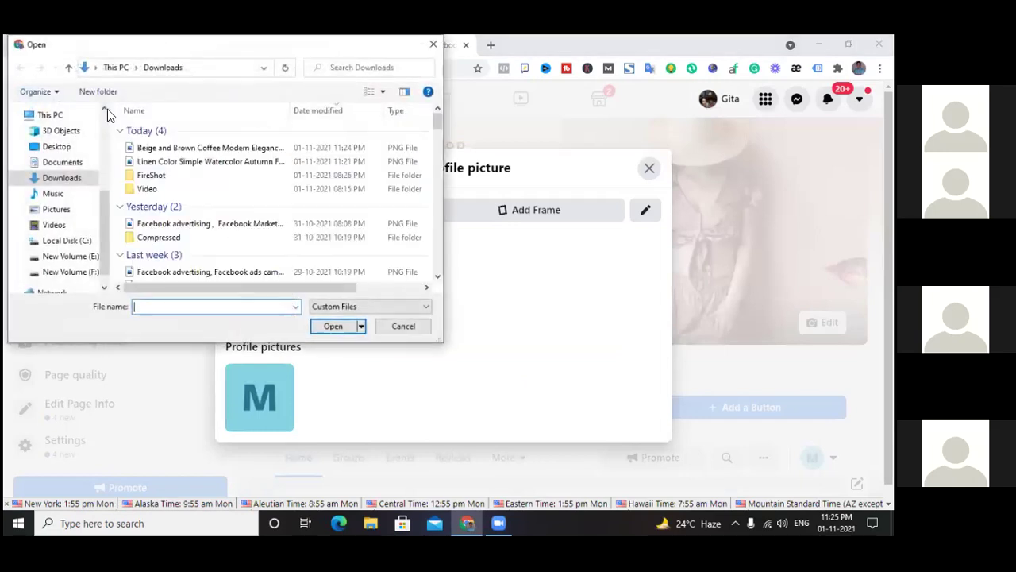
{"action": "left_click", "coordinate": [166, 149]}
{"action": "left_click", "coordinate": [336, 326]}
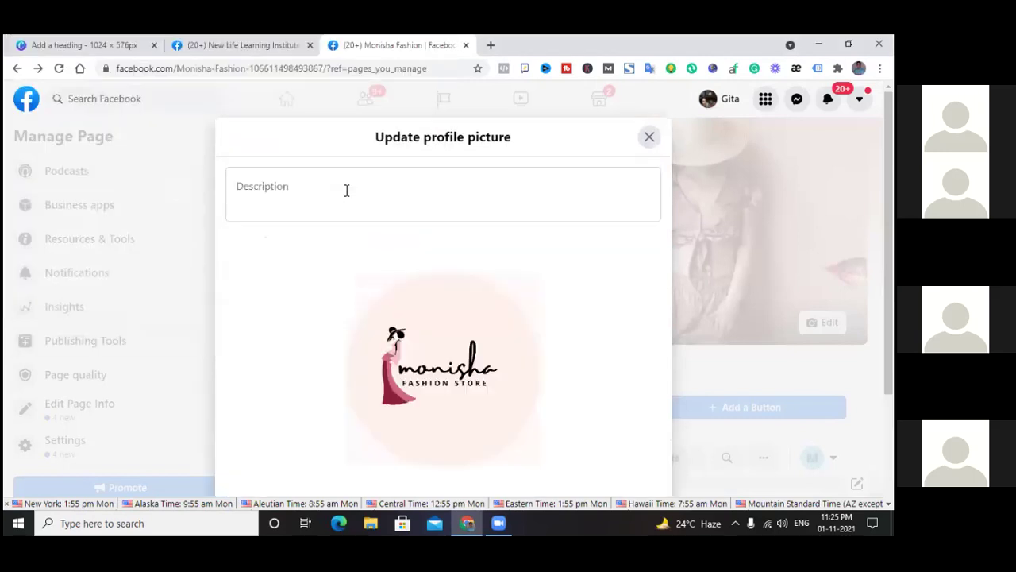
{"action": "scroll", "coordinate": [544, 284], "scroll_direction": "down", "scroll_amount": 1}
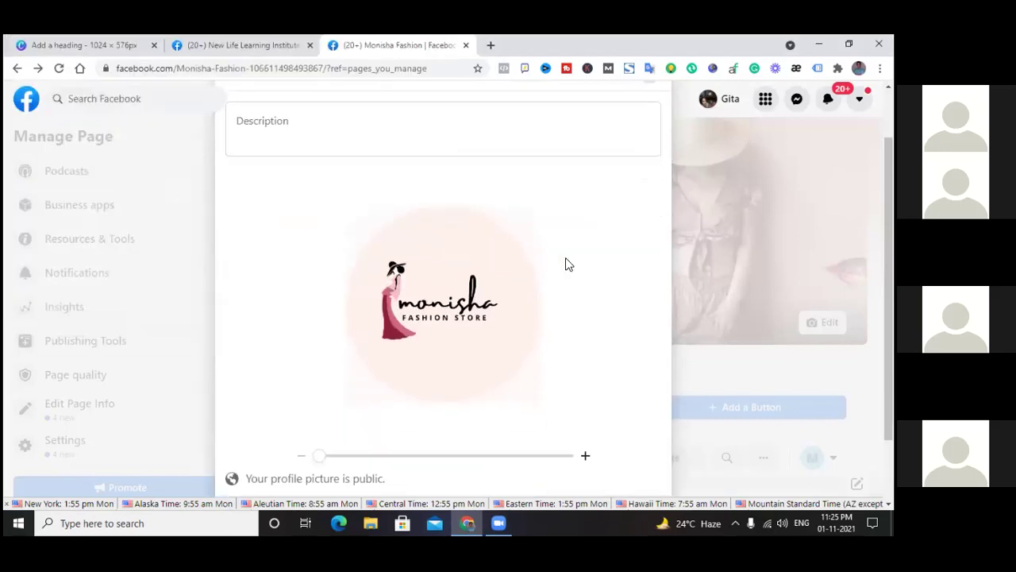
{"action": "scroll", "coordinate": [650, 299], "scroll_direction": "down", "scroll_amount": 1}
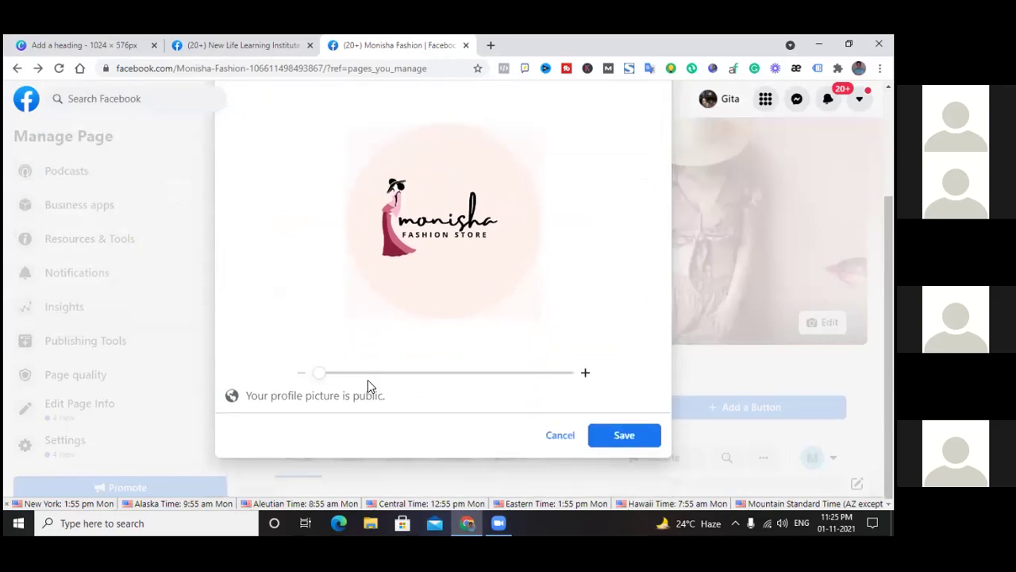
{"action": "left_click_drag", "start_coordinate": [322, 374], "coordinate": [370, 378]}
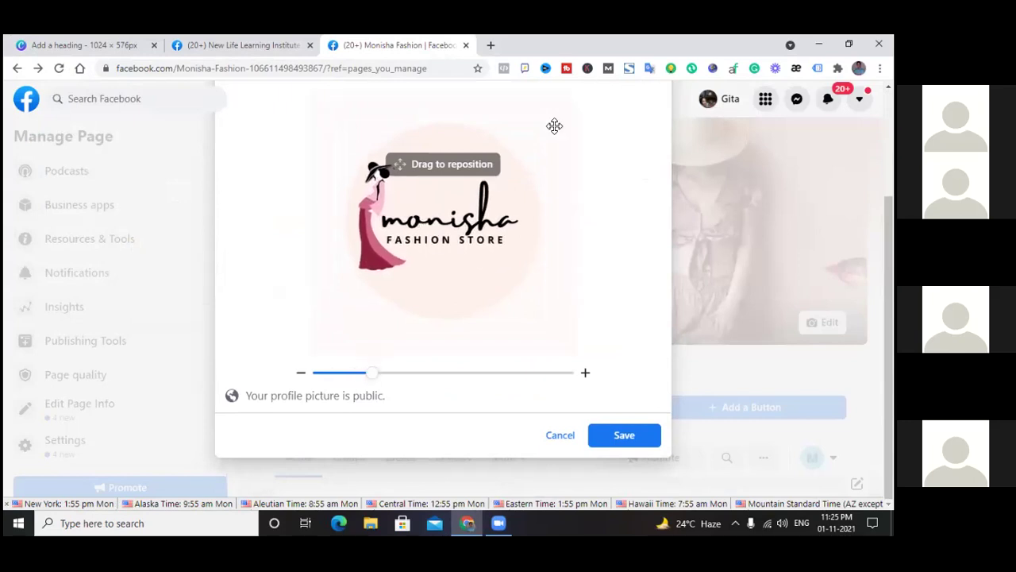
{"action": "left_click", "coordinate": [626, 436]}
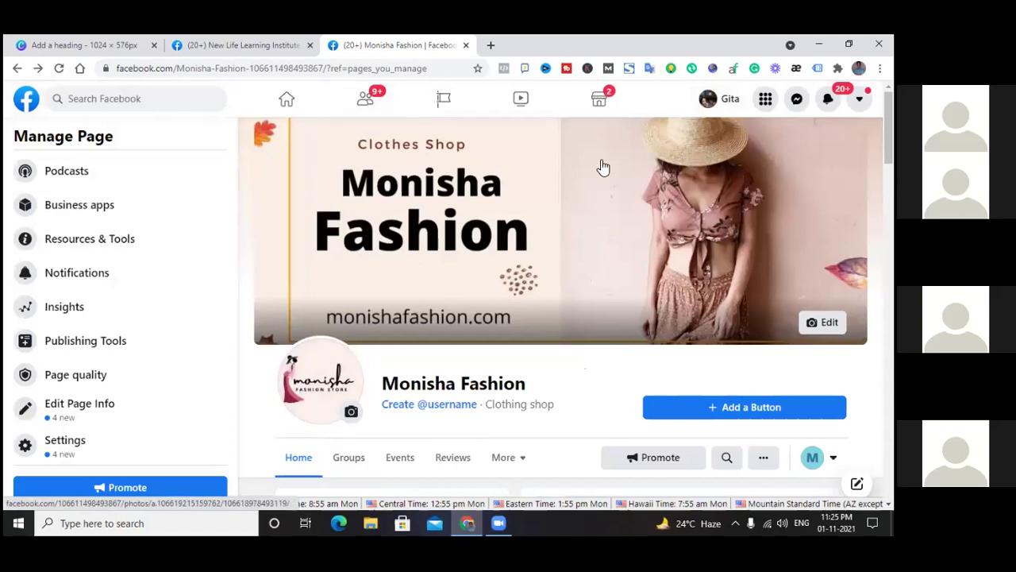
{"action": "scroll", "coordinate": [577, 275], "scroll_direction": "down", "scroll_amount": 3}
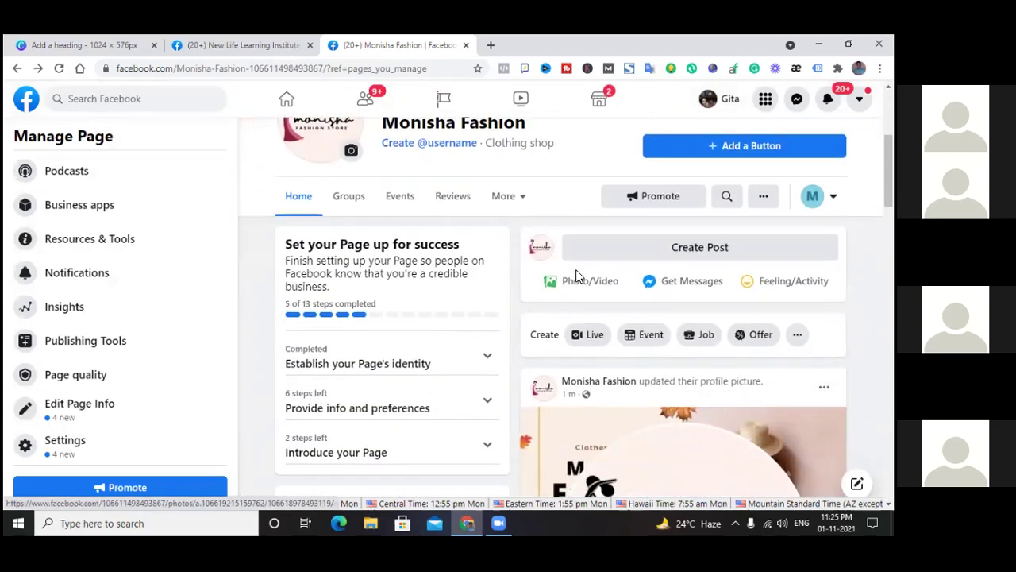
{"action": "scroll", "coordinate": [576, 277], "scroll_direction": "up", "scroll_amount": 3}
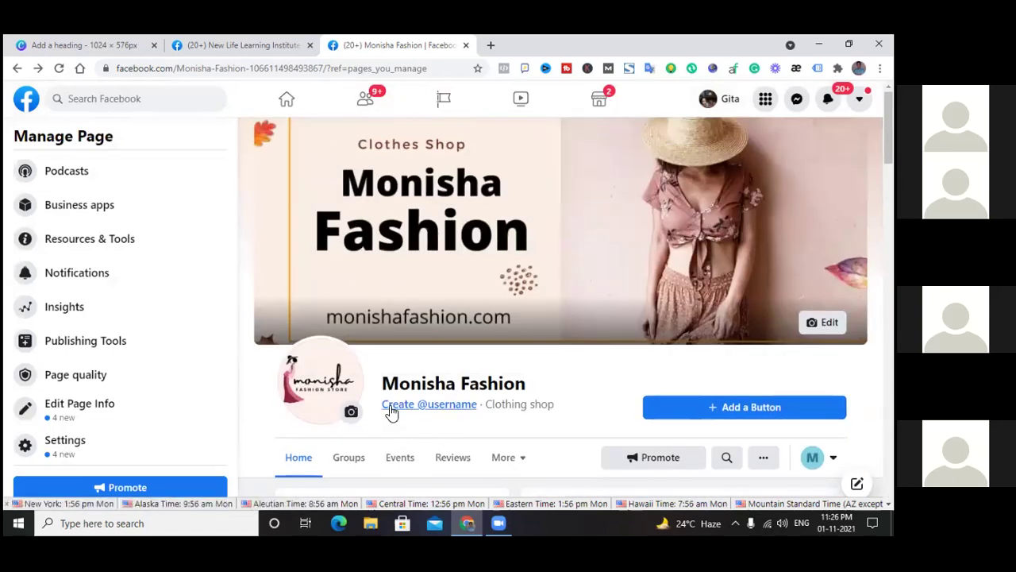
{"action": "scroll", "coordinate": [450, 412], "scroll_direction": "down", "scroll_amount": 1}
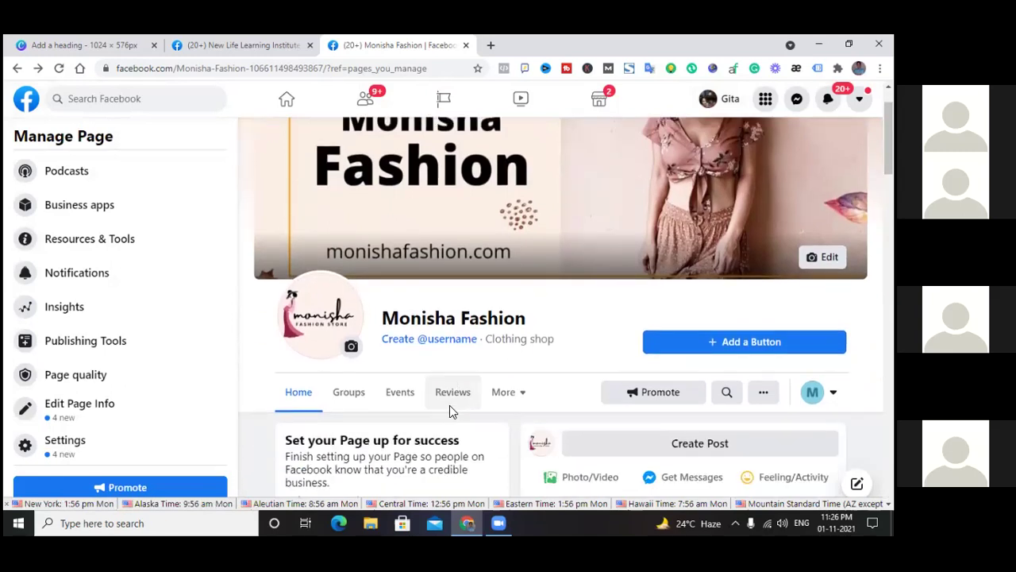
{"action": "scroll", "coordinate": [453, 432], "scroll_direction": "down", "scroll_amount": 1}
{"action": "scroll", "coordinate": [451, 431], "scroll_direction": "down", "scroll_amount": 6}
{"action": "scroll", "coordinate": [451, 431], "scroll_direction": "up", "scroll_amount": 5}
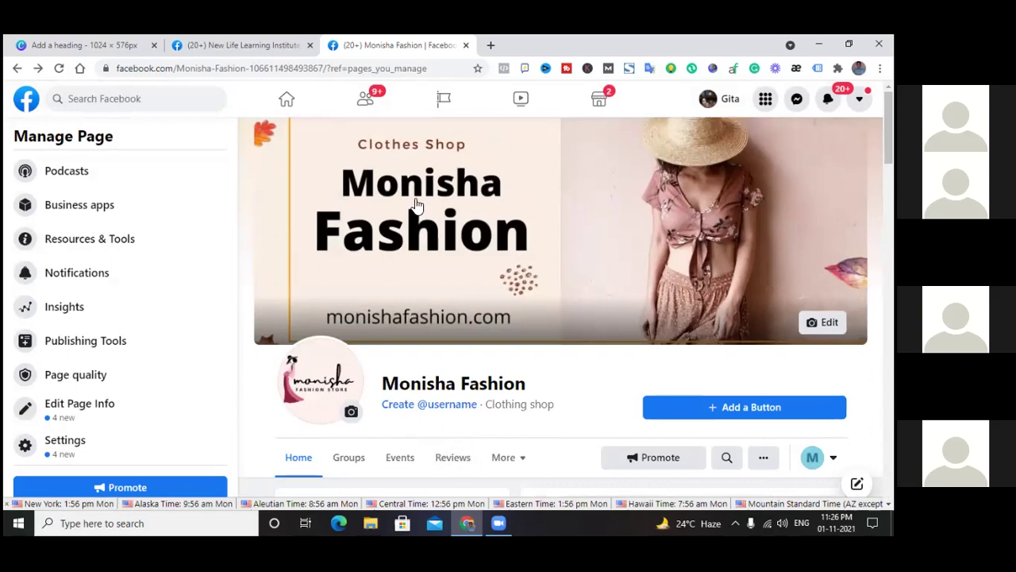
{"action": "scroll", "coordinate": [400, 255], "scroll_direction": "down", "scroll_amount": 1}
{"action": "scroll", "coordinate": [400, 255], "scroll_direction": "down", "scroll_amount": 10}
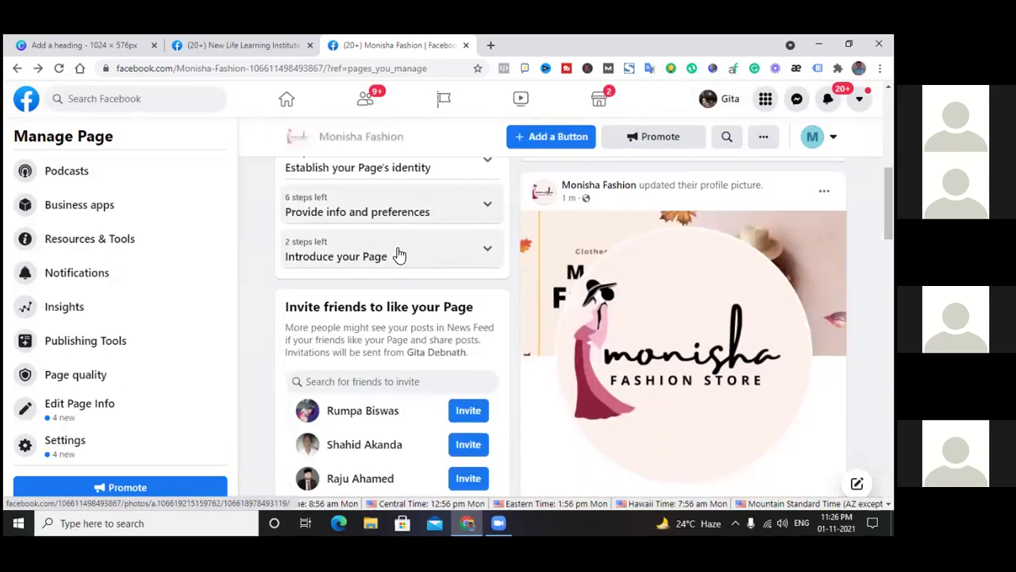
{"action": "scroll", "coordinate": [400, 254], "scroll_direction": "down", "scroll_amount": 6}
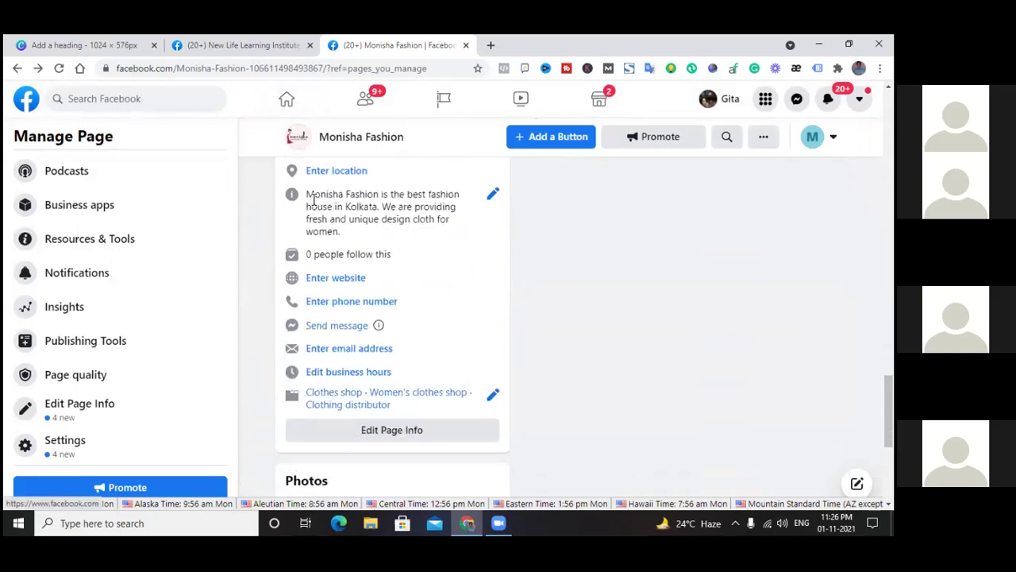
{"action": "scroll", "coordinate": [340, 262], "scroll_direction": "up", "scroll_amount": 1}
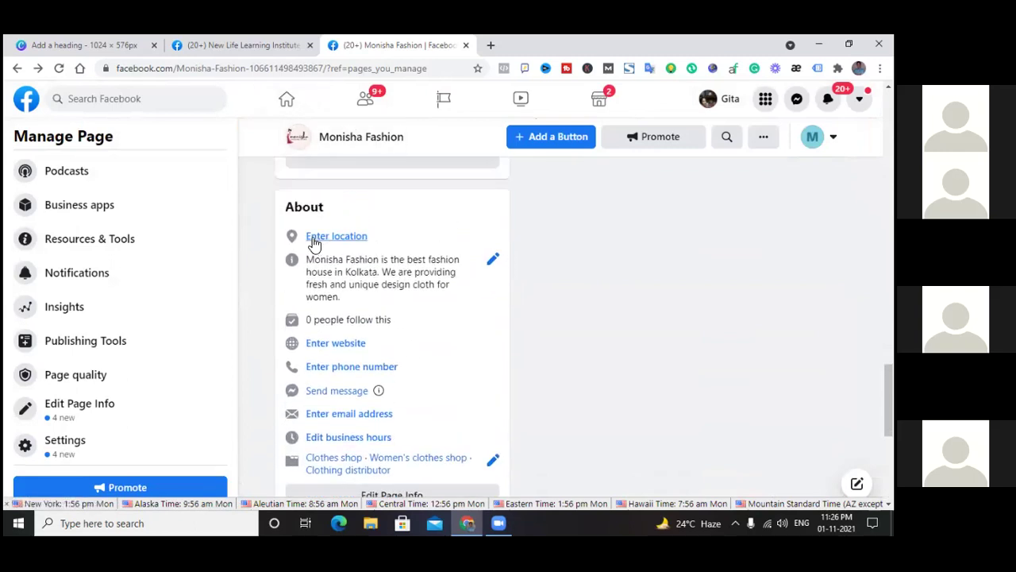
{"action": "left_click", "coordinate": [353, 246]}
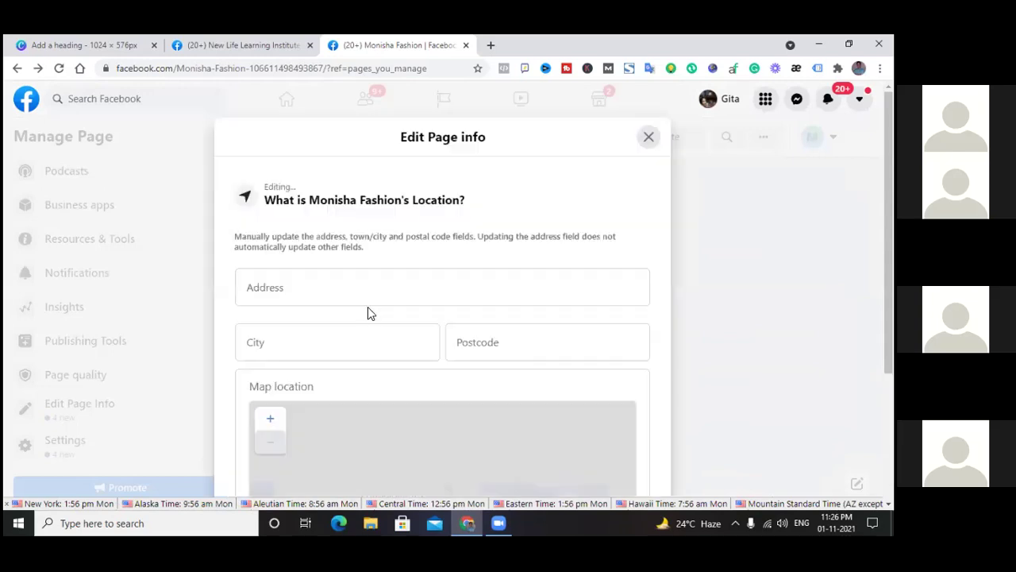
{"action": "scroll", "coordinate": [396, 272], "scroll_direction": "down", "scroll_amount": 2}
{"action": "scroll", "coordinate": [396, 273], "scroll_direction": "down", "scroll_amount": 2}
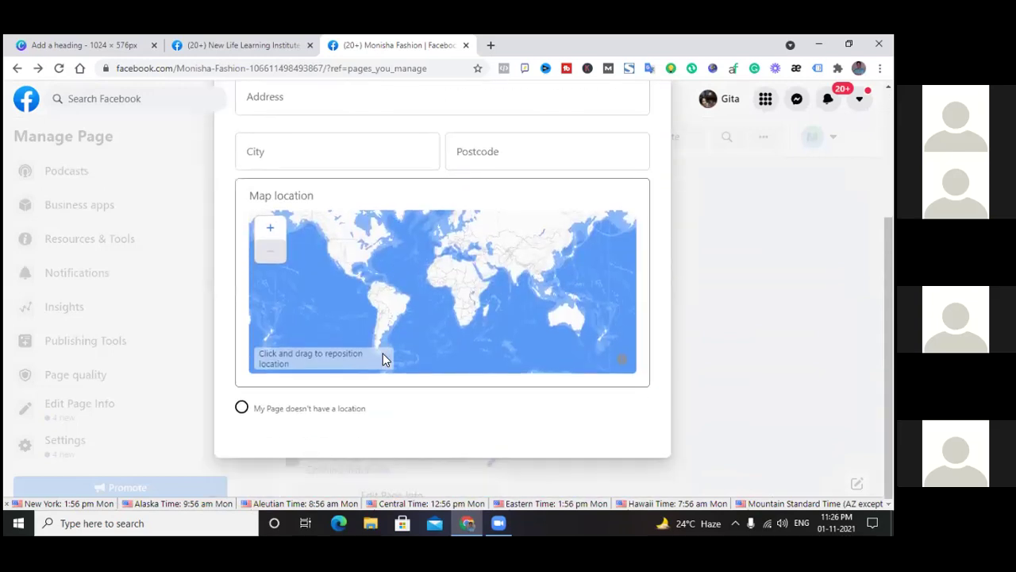
{"action": "scroll", "coordinate": [376, 313], "scroll_direction": "up", "scroll_amount": 3}
{"action": "scroll", "coordinate": [376, 324], "scroll_direction": "down", "scroll_amount": 3}
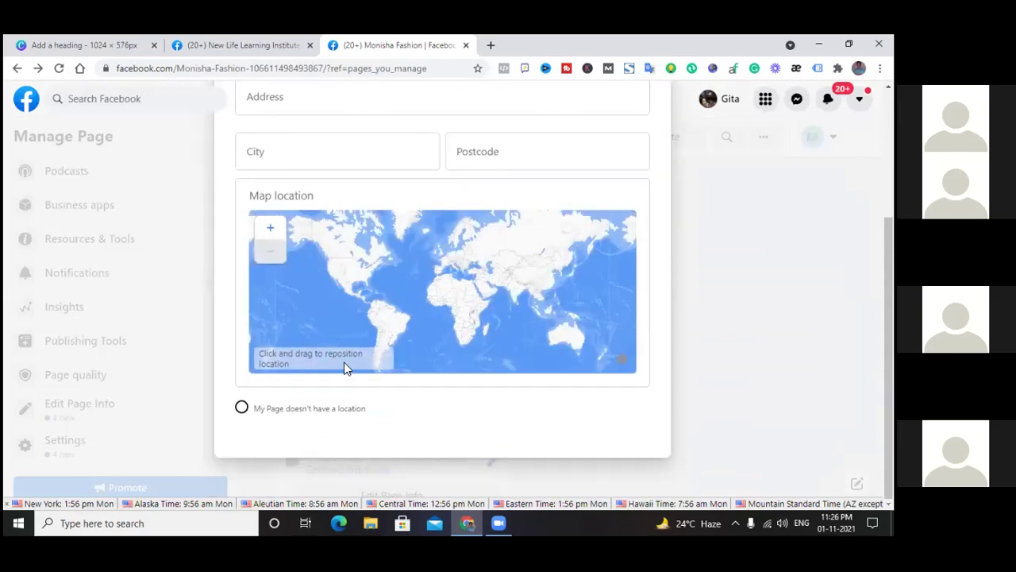
{"action": "scroll", "coordinate": [225, 268], "scroll_direction": "up", "scroll_amount": 2}
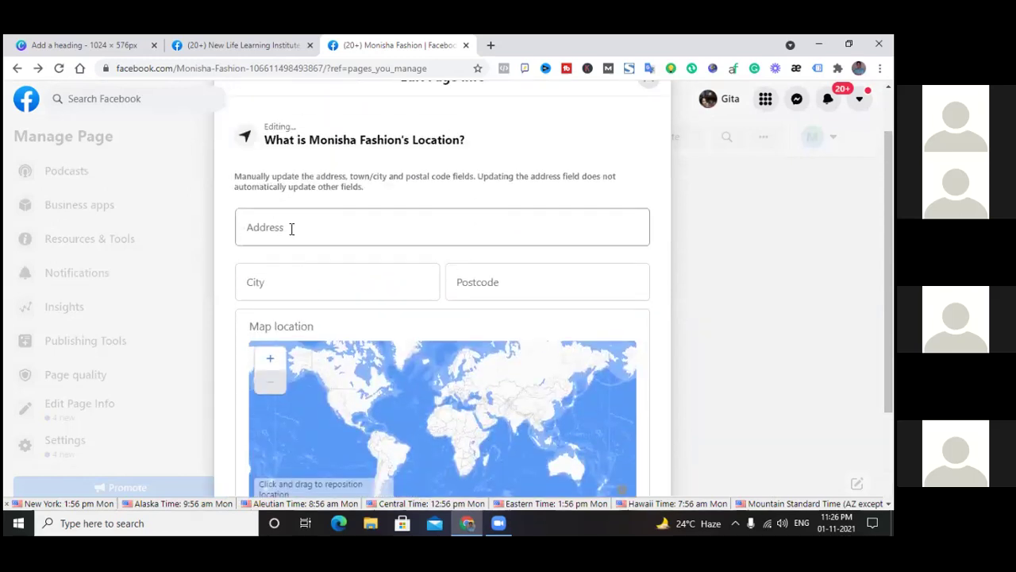
{"action": "left_click", "coordinate": [292, 230]}
{"action": "left_click", "coordinate": [223, 278]}
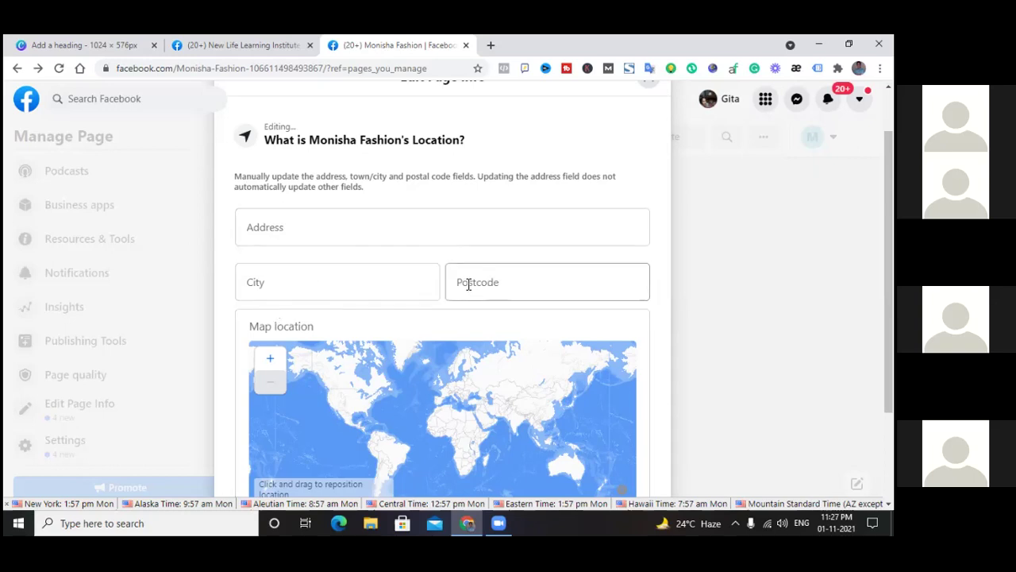
{"action": "scroll", "coordinate": [512, 284], "scroll_direction": "down", "scroll_amount": 2}
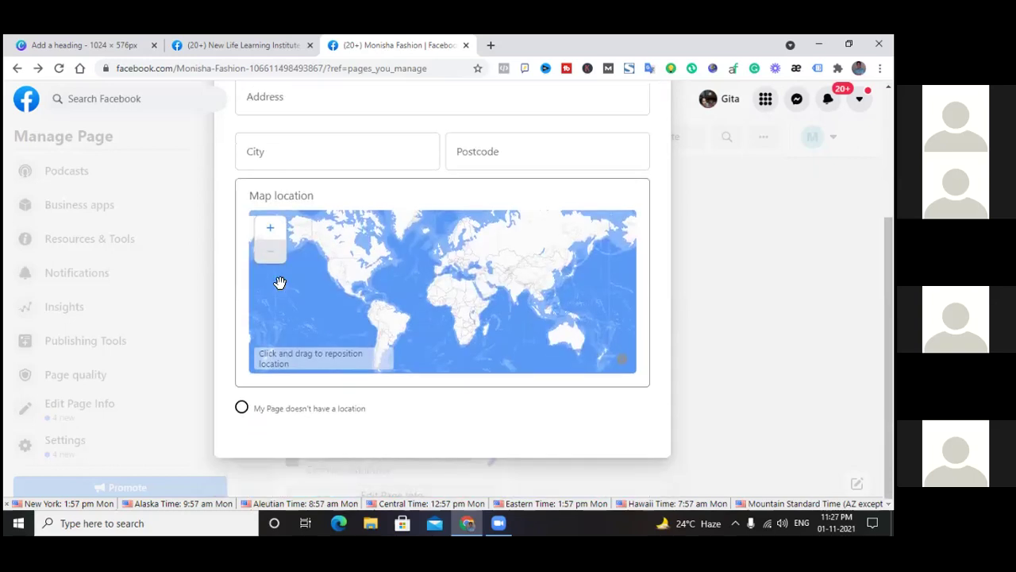
{"action": "scroll", "coordinate": [279, 281], "scroll_direction": "up", "scroll_amount": 2}
{"action": "scroll", "coordinate": [440, 302], "scroll_direction": "down", "scroll_amount": 2}
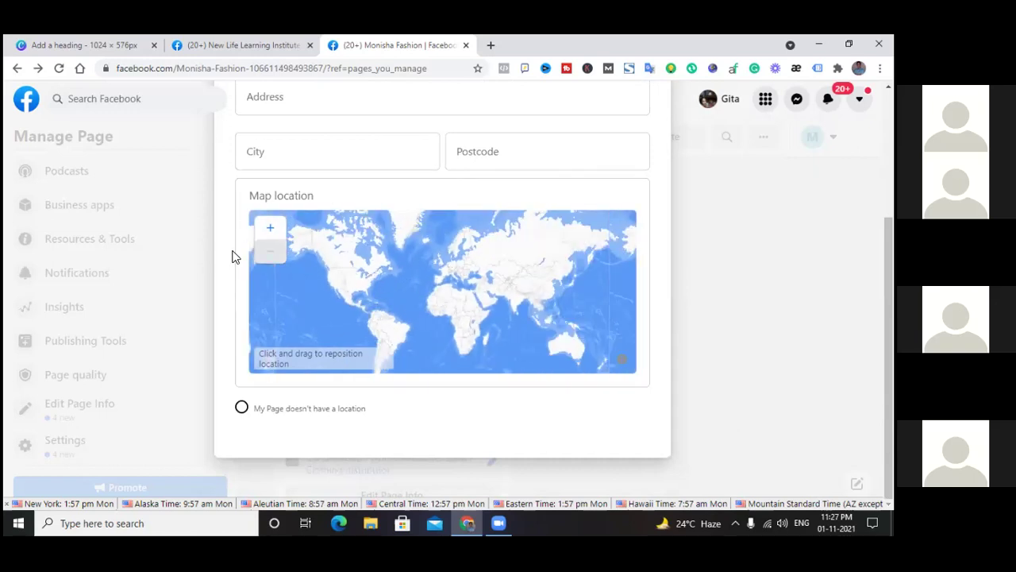
{"action": "scroll", "coordinate": [233, 256], "scroll_direction": "up", "scroll_amount": 1}
{"action": "scroll", "coordinate": [358, 295], "scroll_direction": "up", "scroll_amount": 2}
{"action": "scroll", "coordinate": [390, 284], "scroll_direction": "down", "scroll_amount": 1}
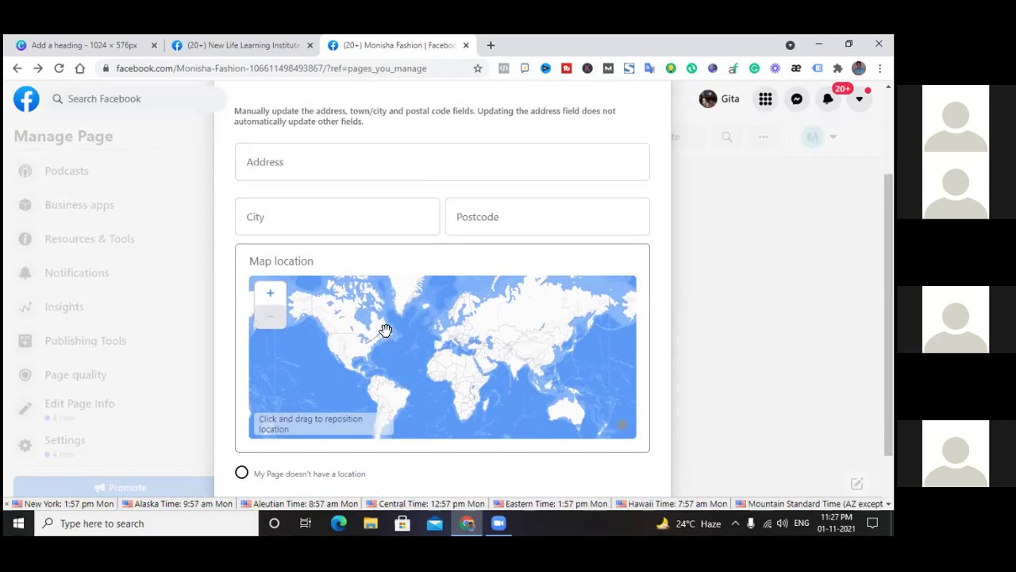
{"action": "scroll", "coordinate": [265, 266], "scroll_direction": "up", "scroll_amount": 3}
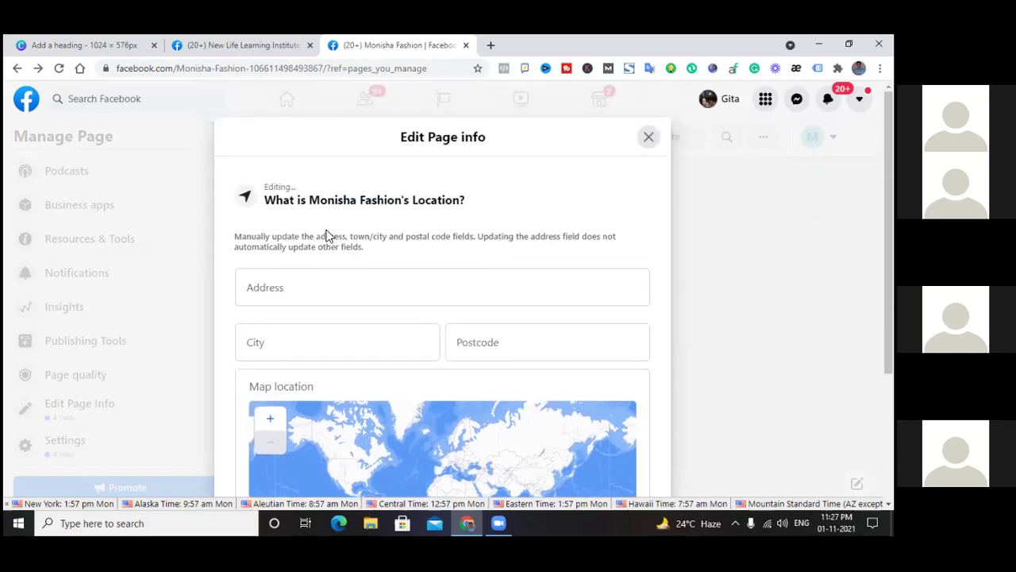
{"action": "left_click", "coordinate": [649, 137]}
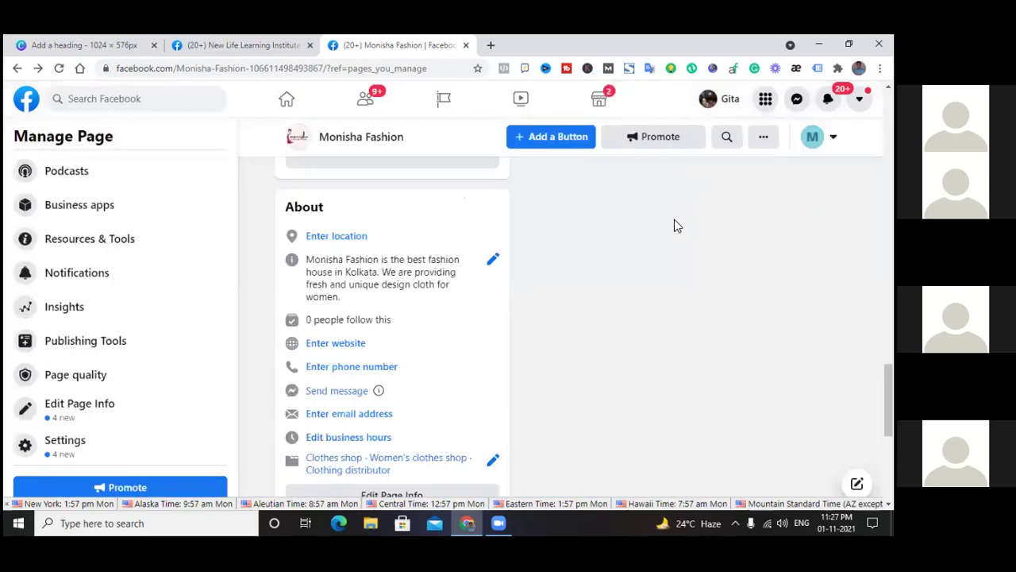
Enter monishafashion.com in the page's Website field and close the editor to save it
{"action": "scroll", "coordinate": [381, 260], "scroll_direction": "down", "scroll_amount": 2}
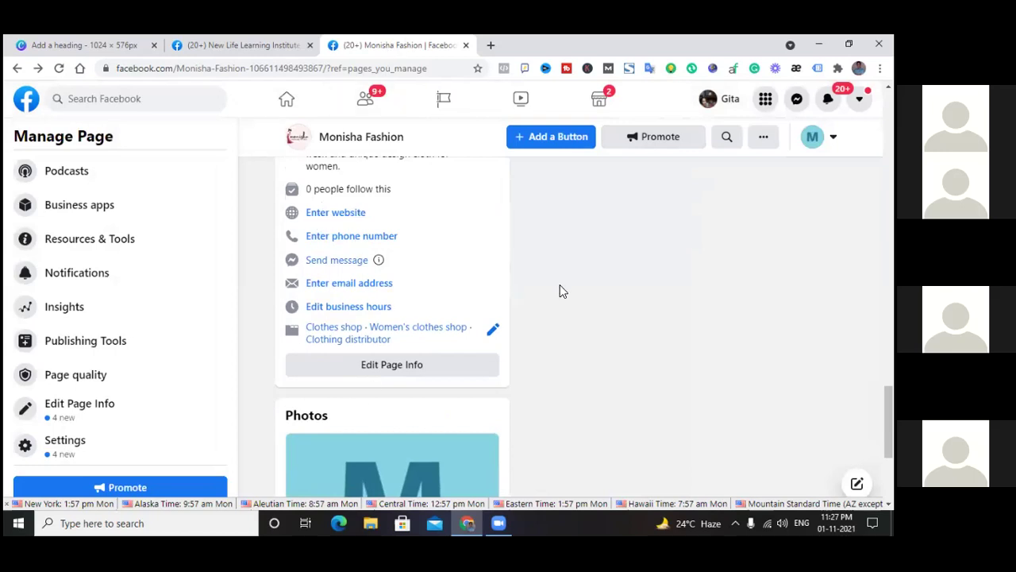
{"action": "scroll", "coordinate": [560, 288], "scroll_direction": "up", "scroll_amount": 4}
{"action": "scroll", "coordinate": [560, 284], "scroll_direction": "up", "scroll_amount": 10}
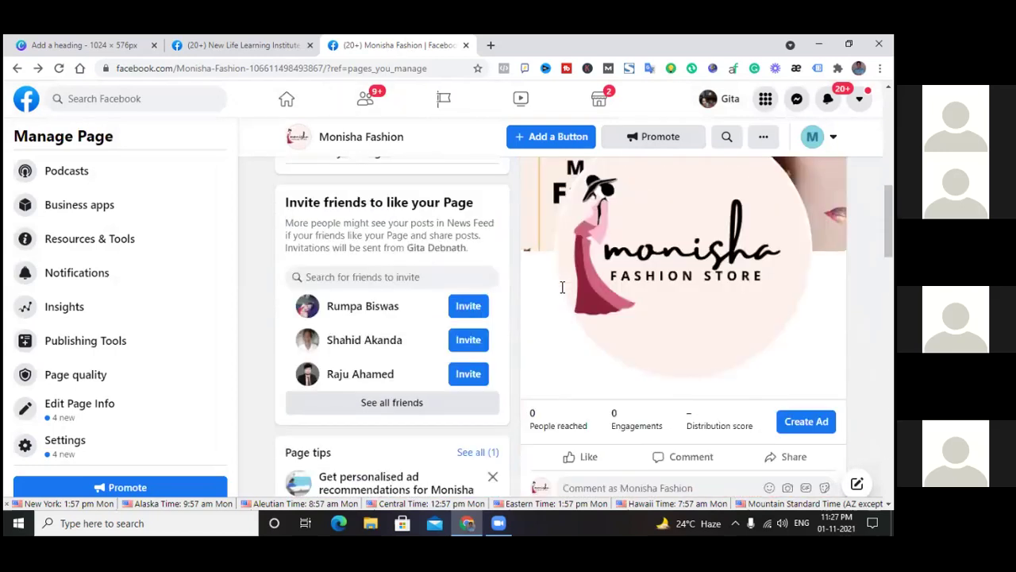
{"action": "scroll", "coordinate": [562, 288], "scroll_direction": "up", "scroll_amount": 6}
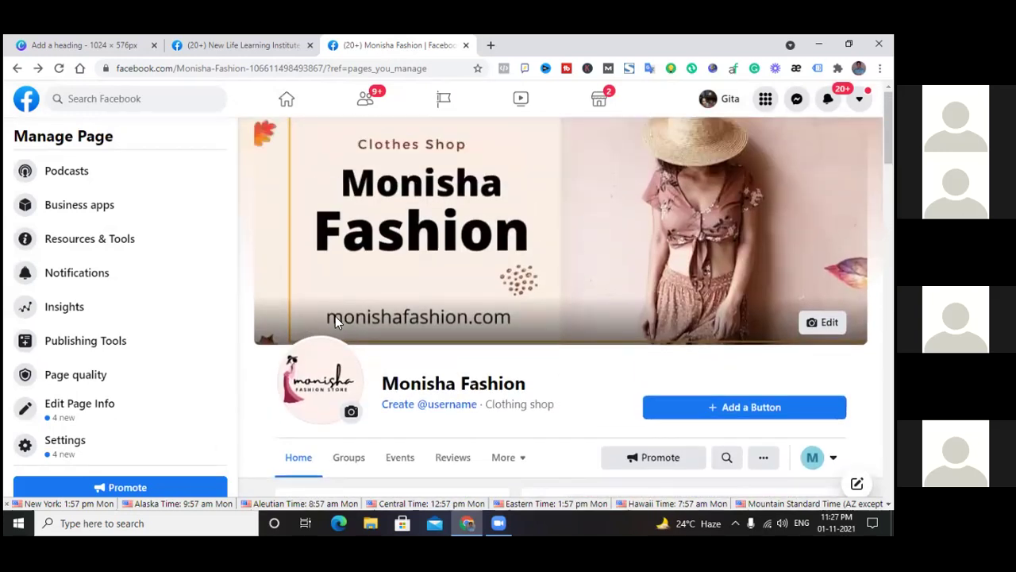
{"action": "scroll", "coordinate": [496, 322], "scroll_direction": "down", "scroll_amount": 15}
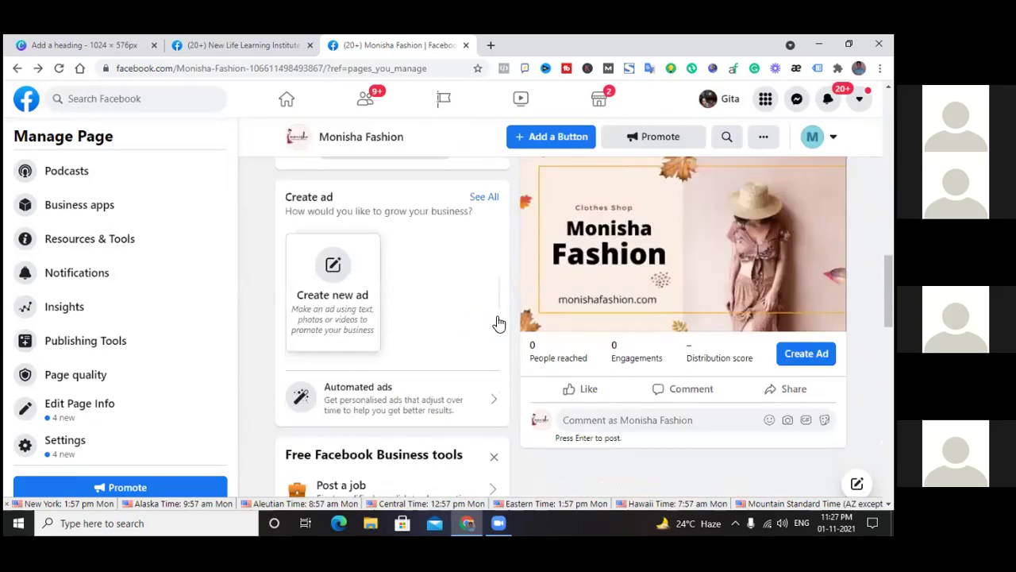
{"action": "scroll", "coordinate": [497, 326], "scroll_direction": "down", "scroll_amount": 3}
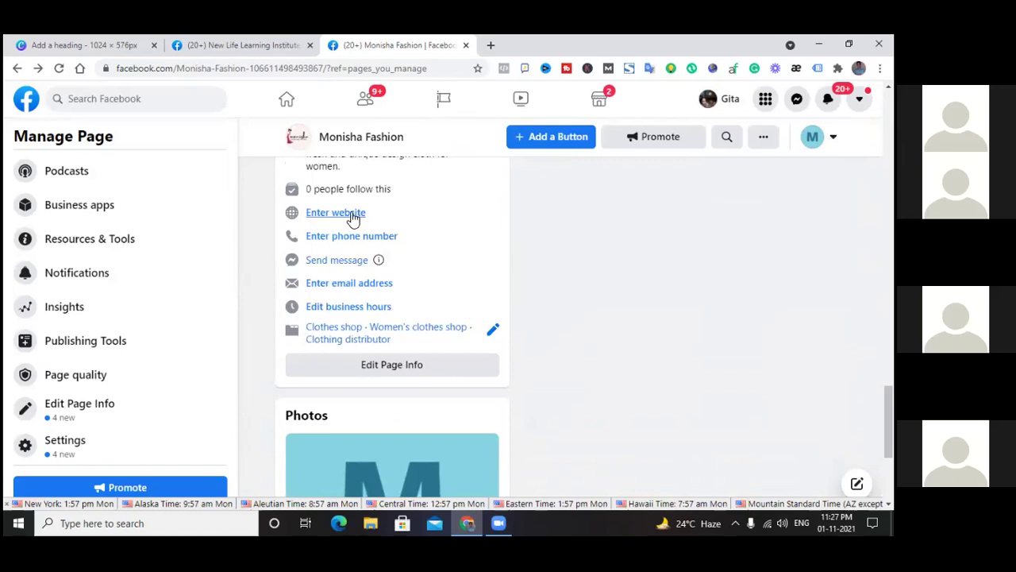
{"action": "left_click", "coordinate": [353, 216]}
{"action": "left_click", "coordinate": [343, 331]}
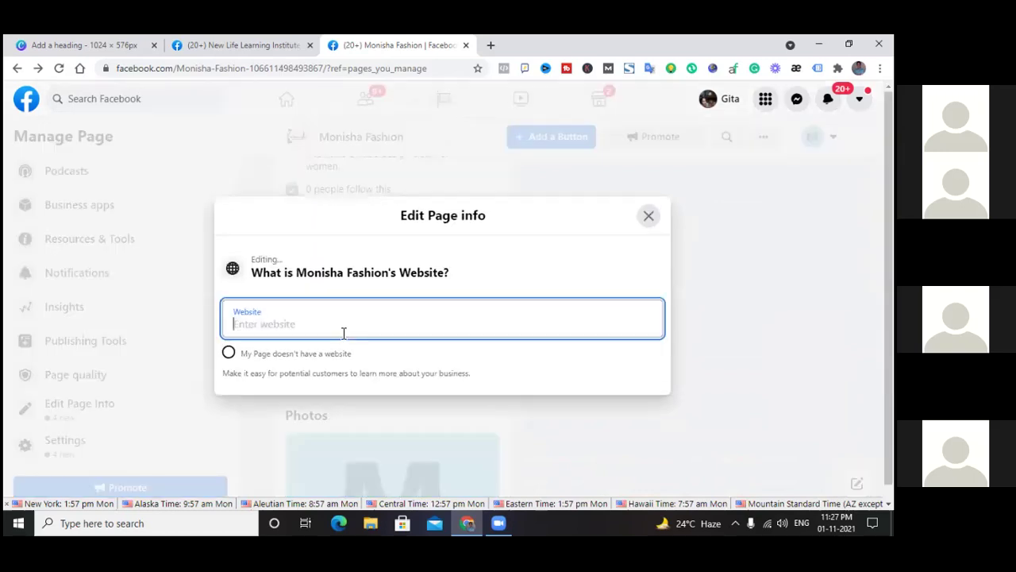
{"action": "type", "text": "mon"}
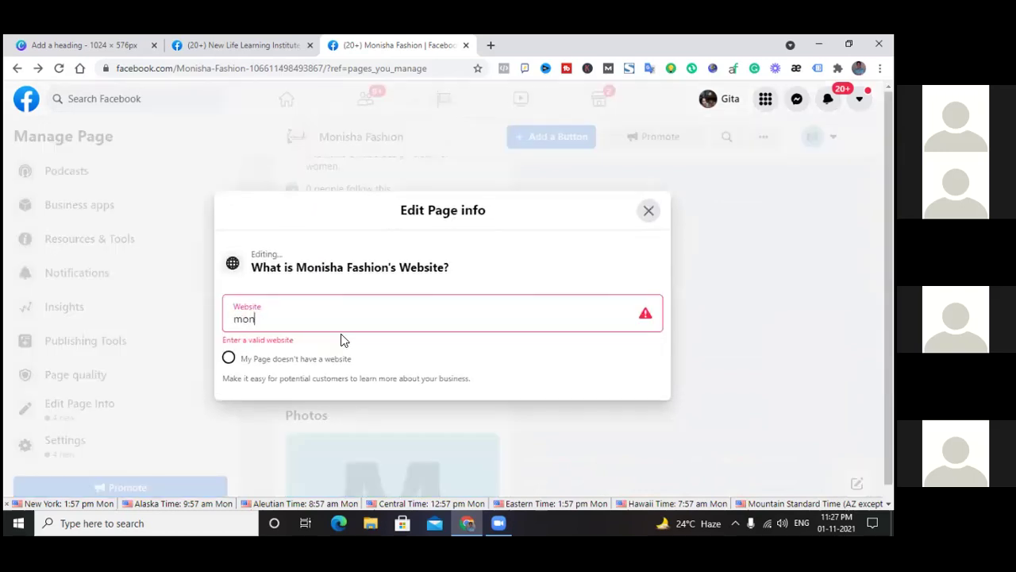
{"action": "type", "text": "ishafashion"}
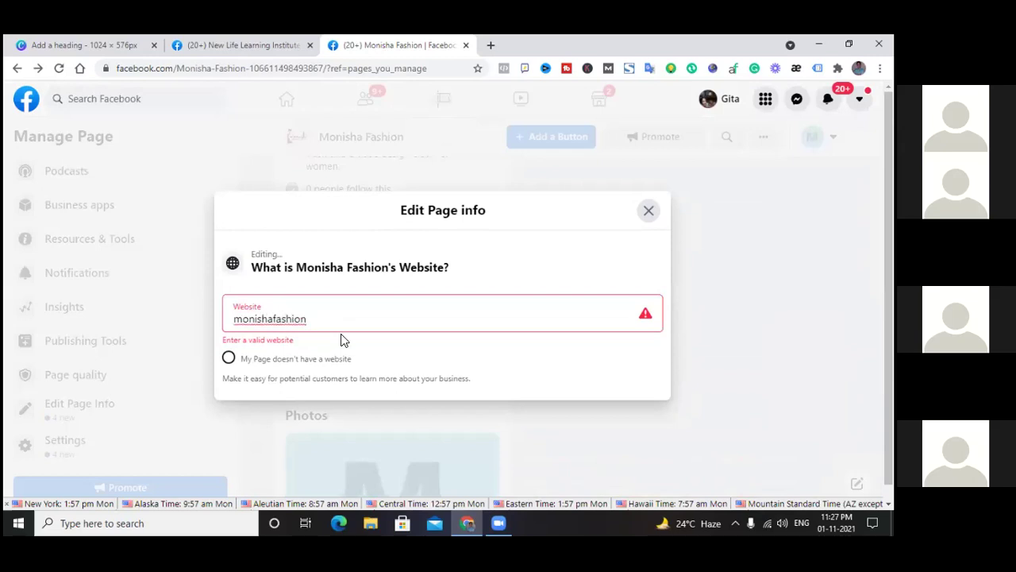
{"action": "type", "text": ".com"}
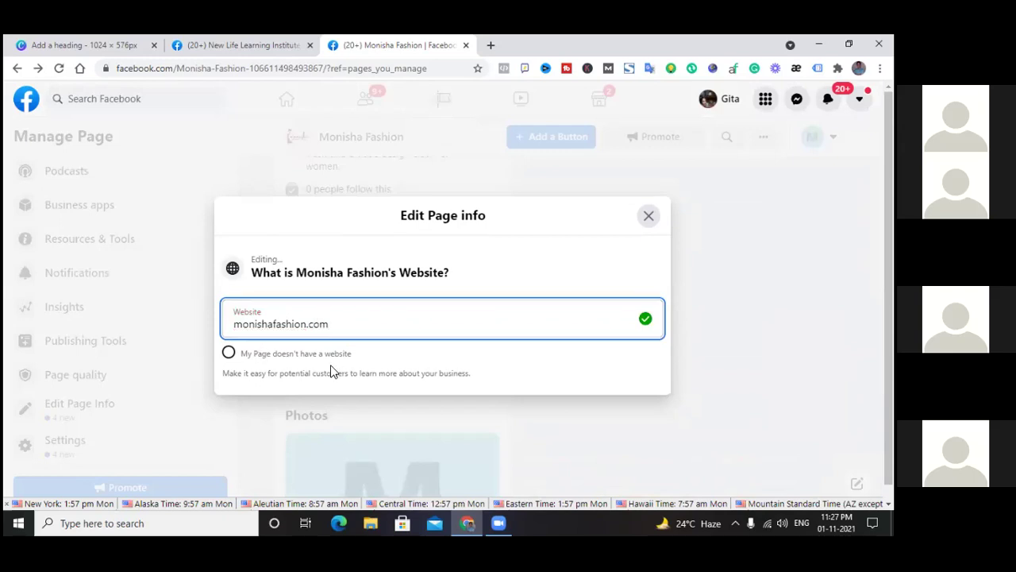
{"action": "left_click", "coordinate": [649, 217]}
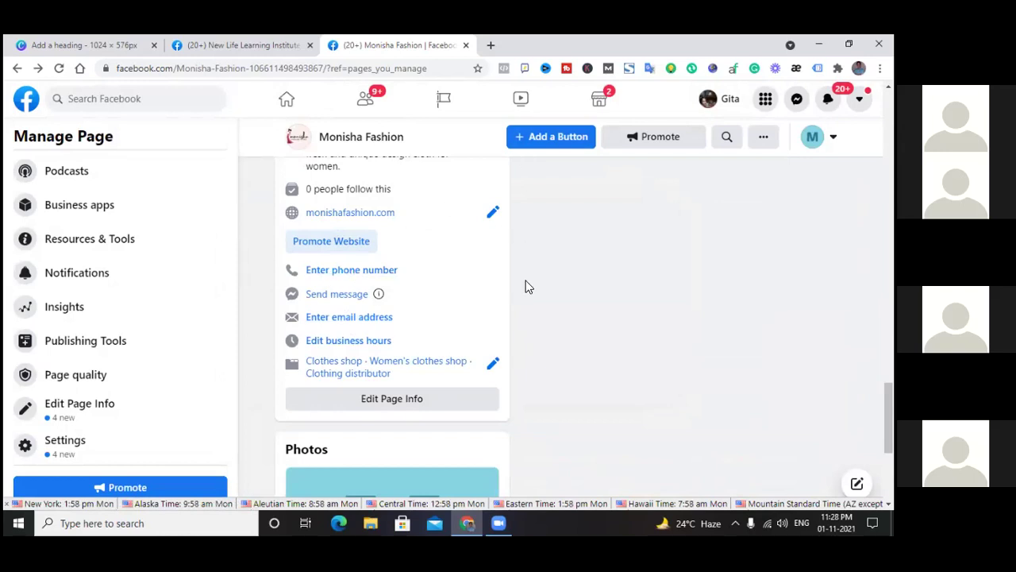
Scroll to the About section and start adding the page's phone number
{"action": "scroll", "coordinate": [533, 300], "scroll_direction": "up", "scroll_amount": 10}
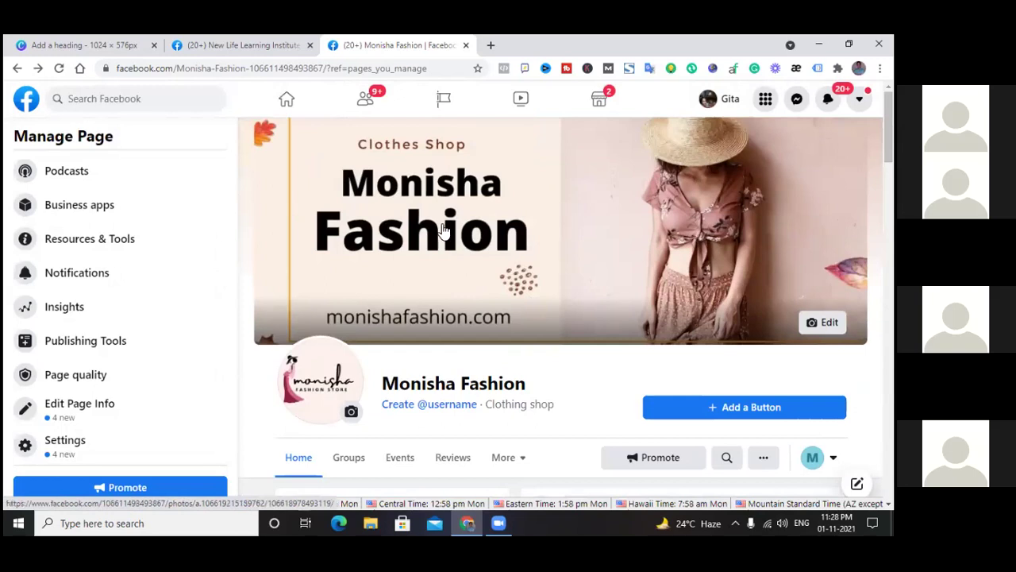
{"action": "scroll", "coordinate": [443, 229], "scroll_direction": "down", "scroll_amount": 5}
{"action": "scroll", "coordinate": [443, 229], "scroll_direction": "down", "scroll_amount": 10}
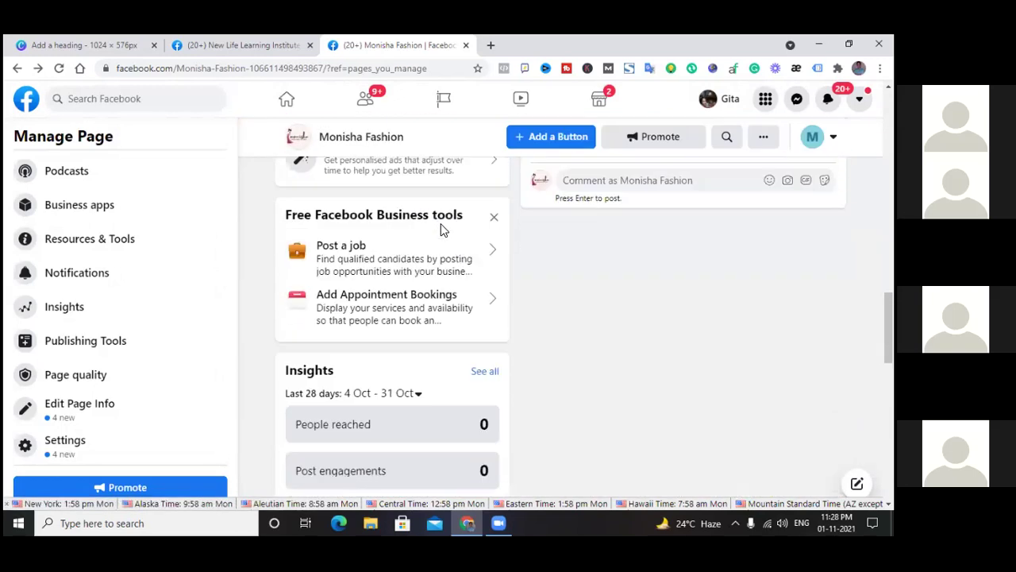
{"action": "scroll", "coordinate": [443, 230], "scroll_direction": "down", "scroll_amount": 2}
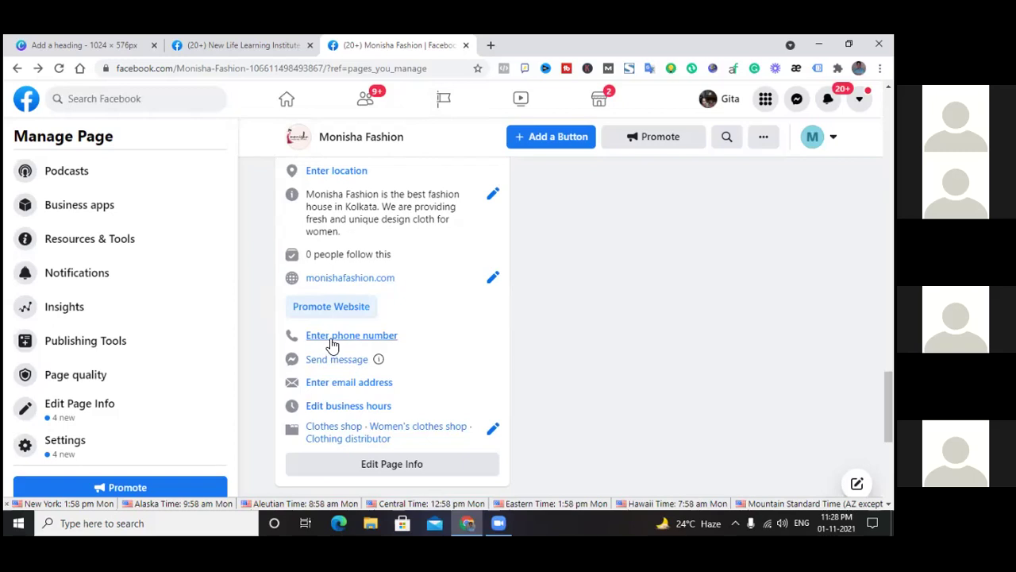
{"action": "scroll", "coordinate": [333, 344], "scroll_direction": "down", "scroll_amount": 1}
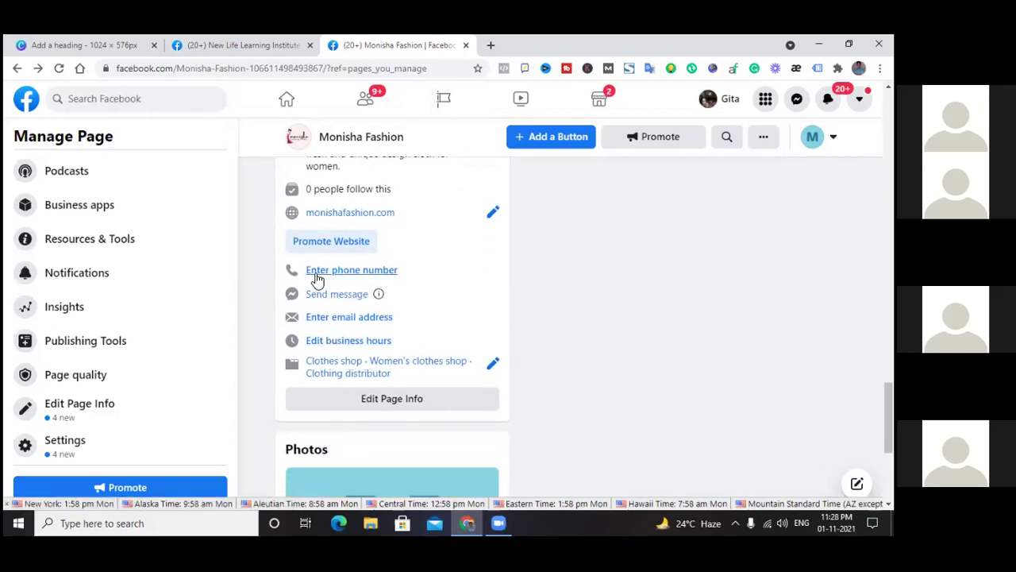
{"action": "left_click", "coordinate": [358, 272]}
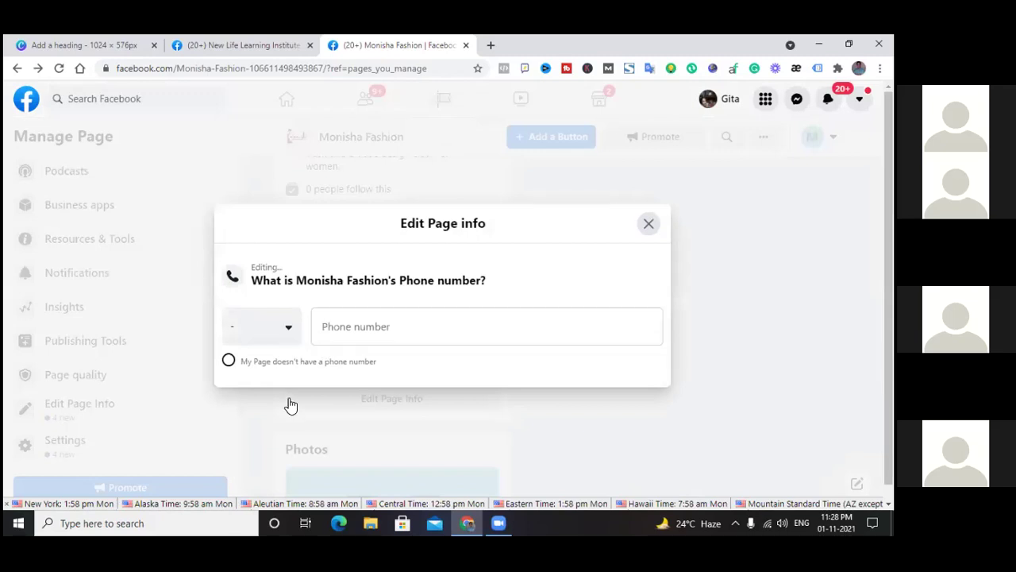
Choose India's IN+91 country code from the country-code list
{"action": "left_click", "coordinate": [289, 328]}
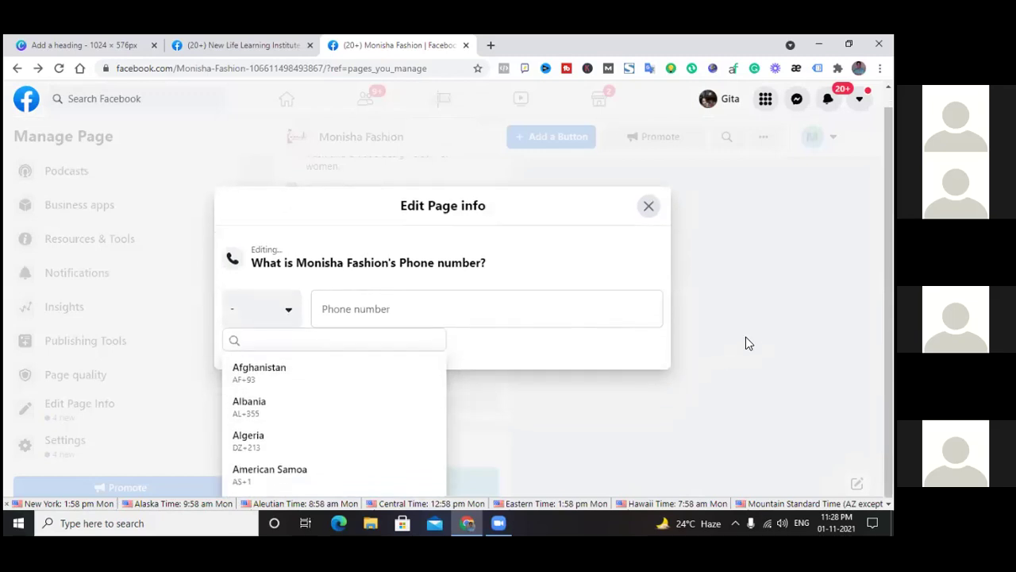
{"action": "scroll", "coordinate": [296, 405], "scroll_direction": "down", "scroll_amount": 7}
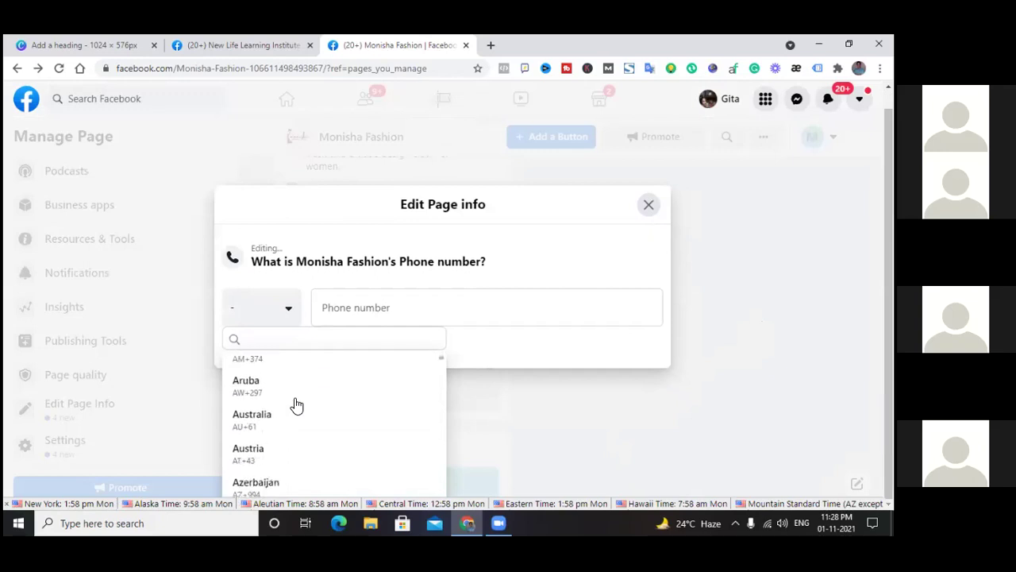
{"action": "scroll", "coordinate": [296, 405], "scroll_direction": "down", "scroll_amount": 8}
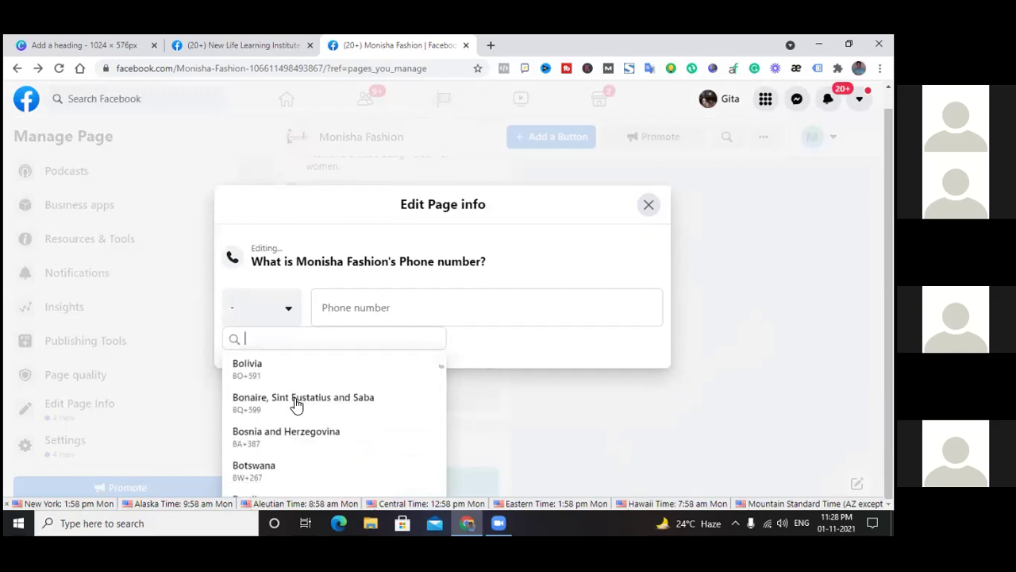
{"action": "scroll", "coordinate": [296, 405], "scroll_direction": "down", "scroll_amount": 8}
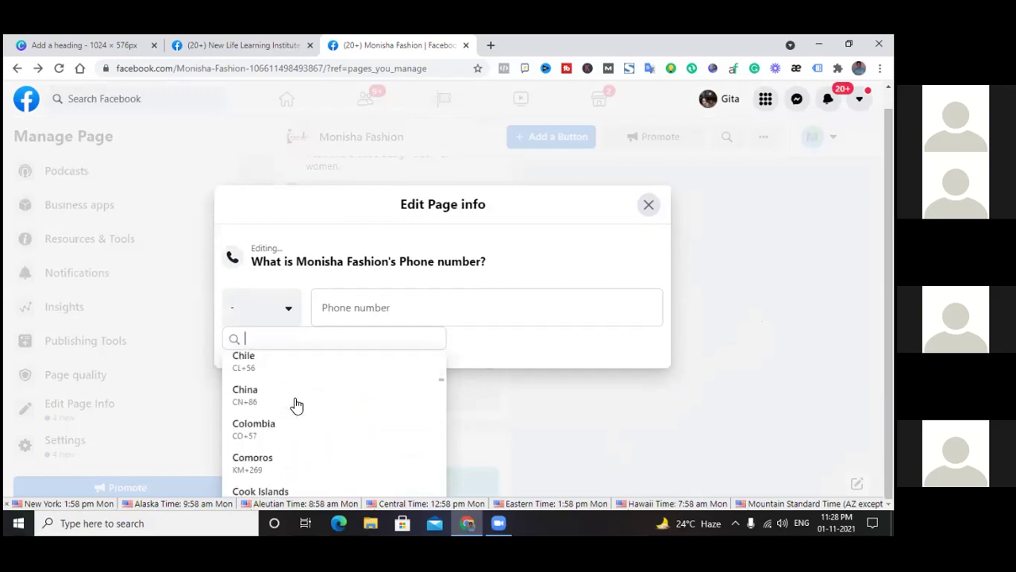
{"action": "scroll", "coordinate": [296, 406], "scroll_direction": "down", "scroll_amount": 8}
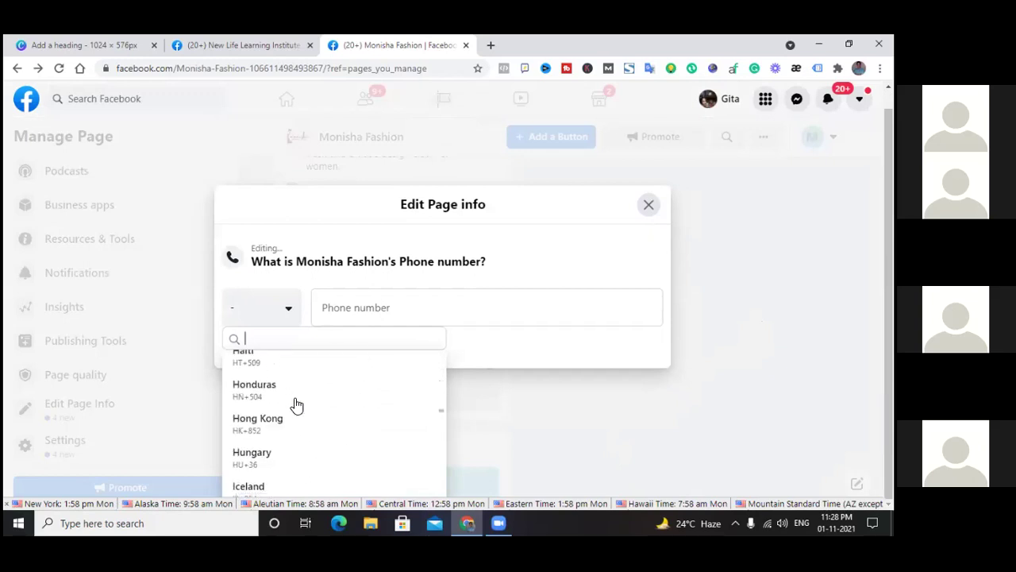
{"action": "scroll", "coordinate": [297, 405], "scroll_direction": "up", "scroll_amount": 6}
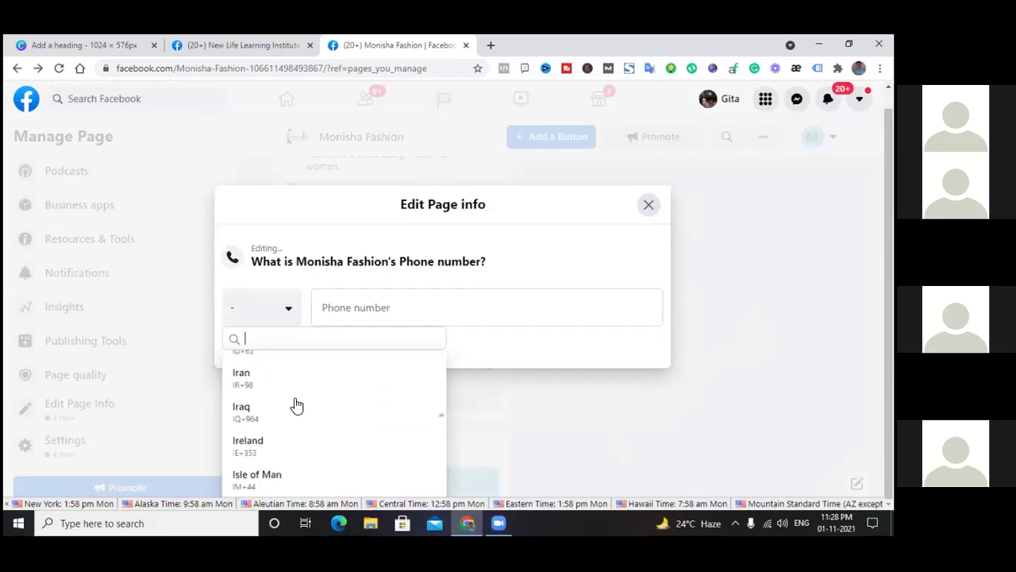
{"action": "scroll", "coordinate": [297, 405], "scroll_direction": "down", "scroll_amount": 1}
{"action": "scroll", "coordinate": [295, 405], "scroll_direction": "up", "scroll_amount": 2}
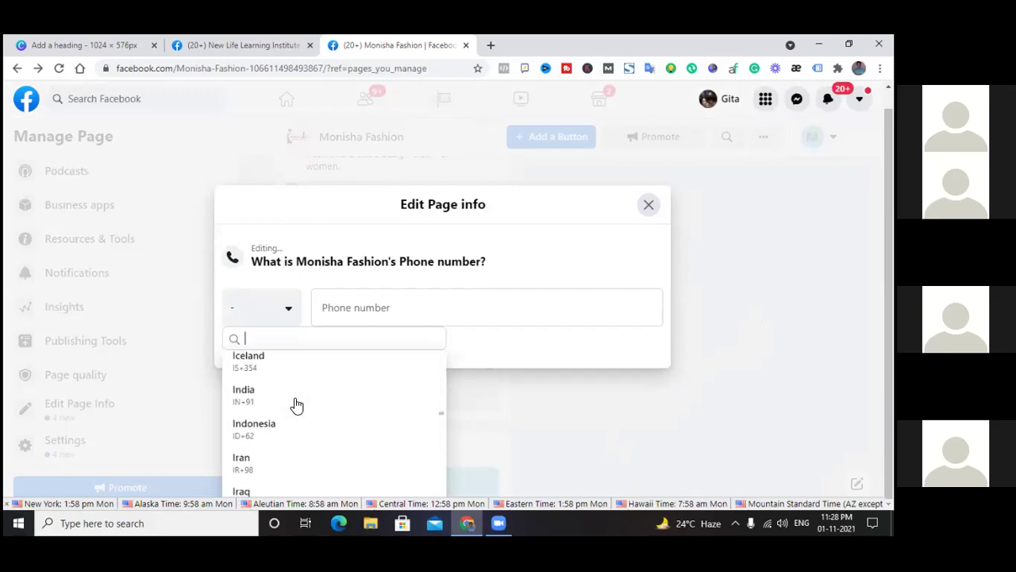
{"action": "left_click", "coordinate": [243, 393]}
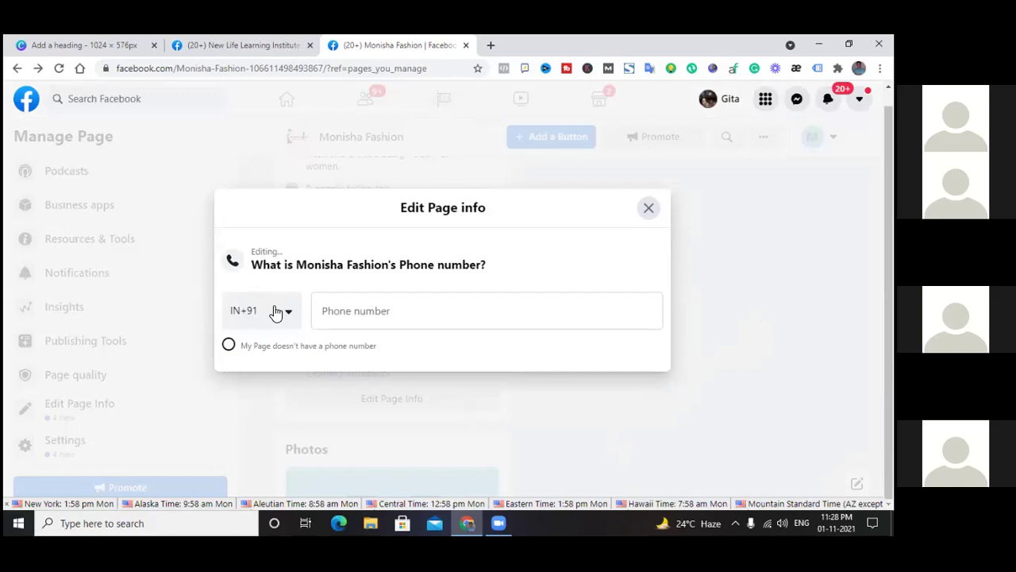
Leave the phone number empty and close the Edit Page info dialog
{"action": "left_click", "coordinate": [347, 314]}
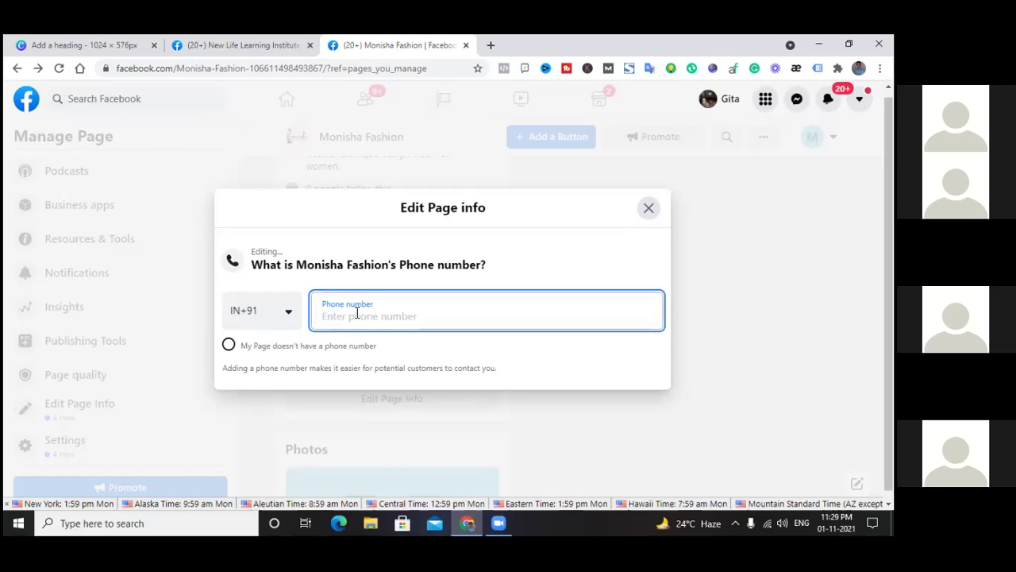
{"action": "left_click", "coordinate": [649, 208]}
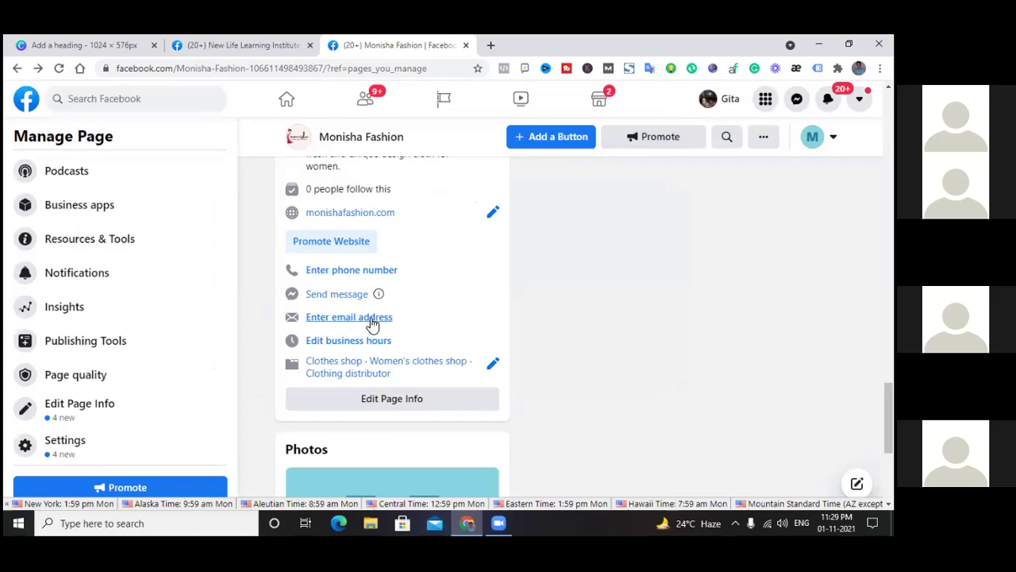
Enter the page's Gmail business email address and close the editor to save it
{"action": "left_click", "coordinate": [371, 320]}
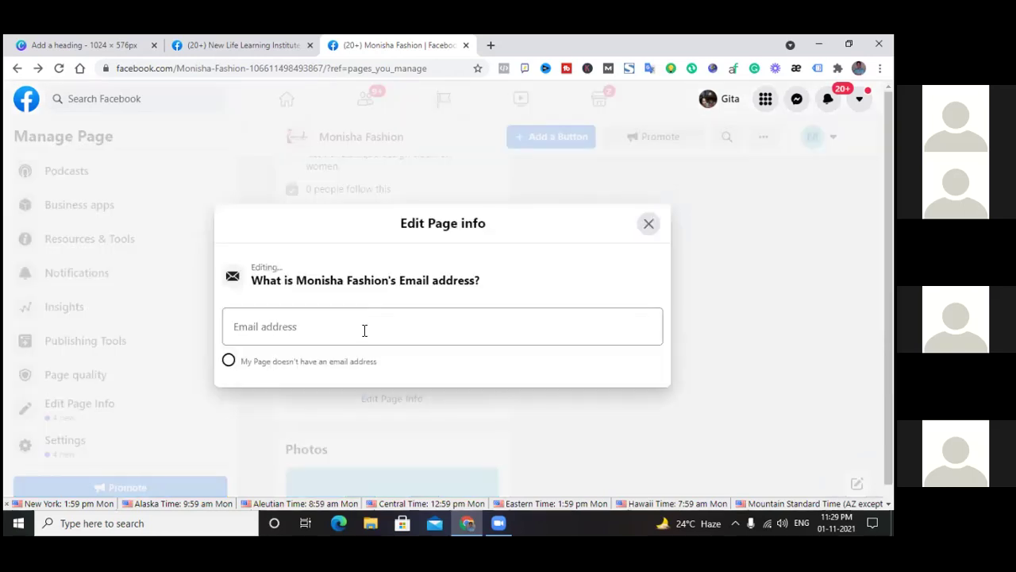
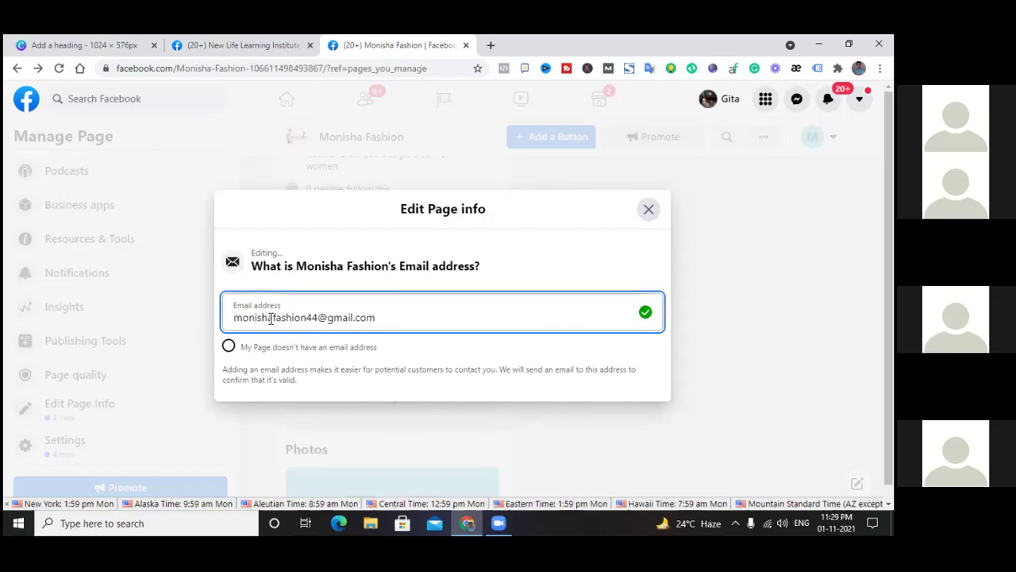
{"action": "left_click", "coordinate": [650, 210]}
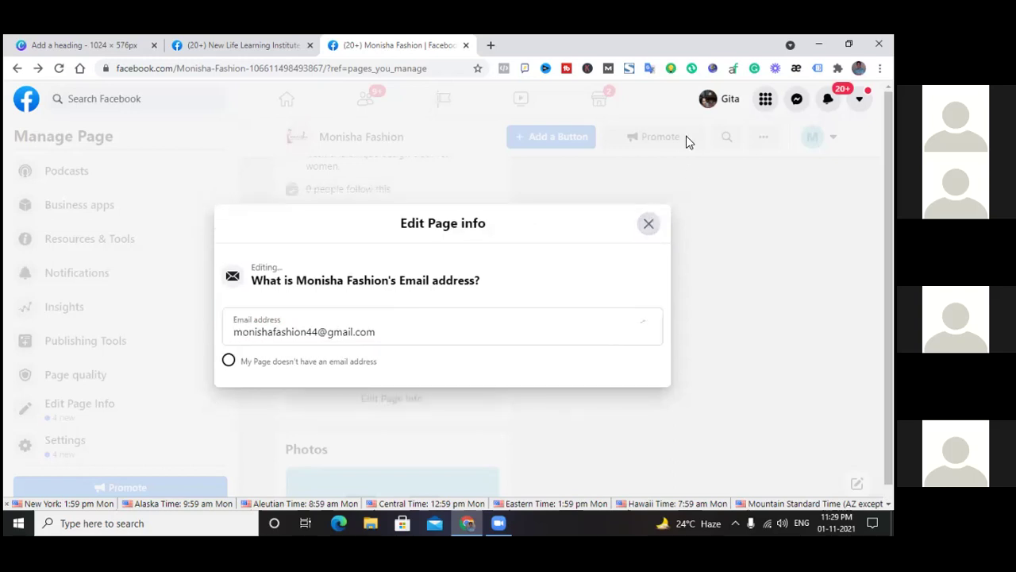
{"action": "left_click", "coordinate": [648, 225]}
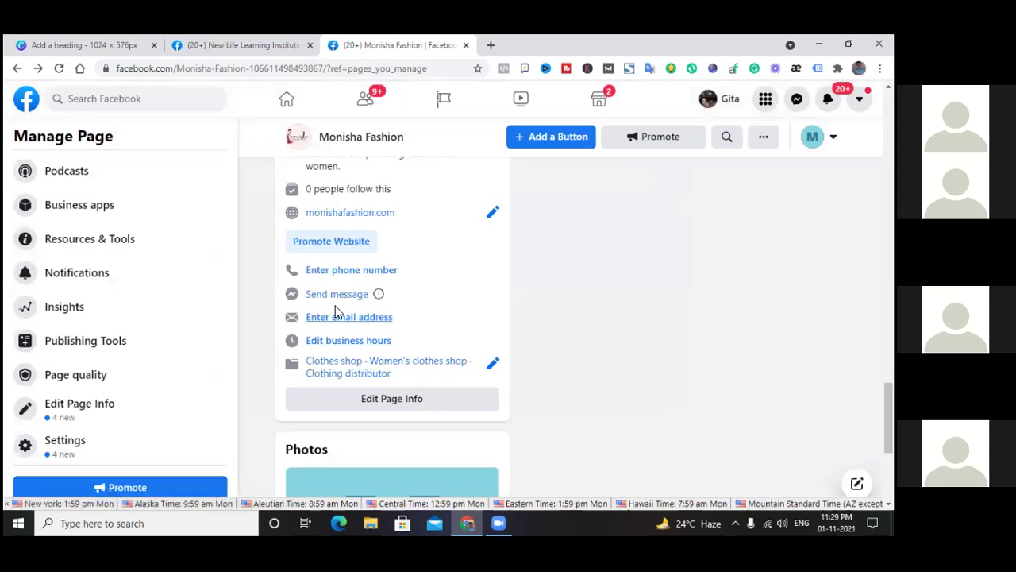
Open the page's business hours and choose Open during selected hours
{"action": "scroll", "coordinate": [405, 315], "scroll_direction": "down", "scroll_amount": 1}
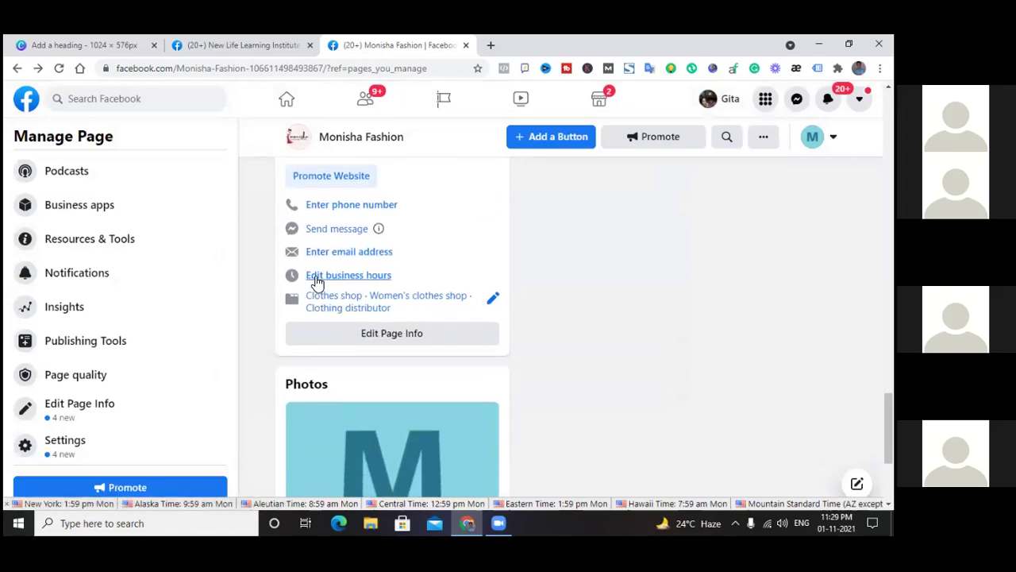
{"action": "left_click", "coordinate": [355, 278]}
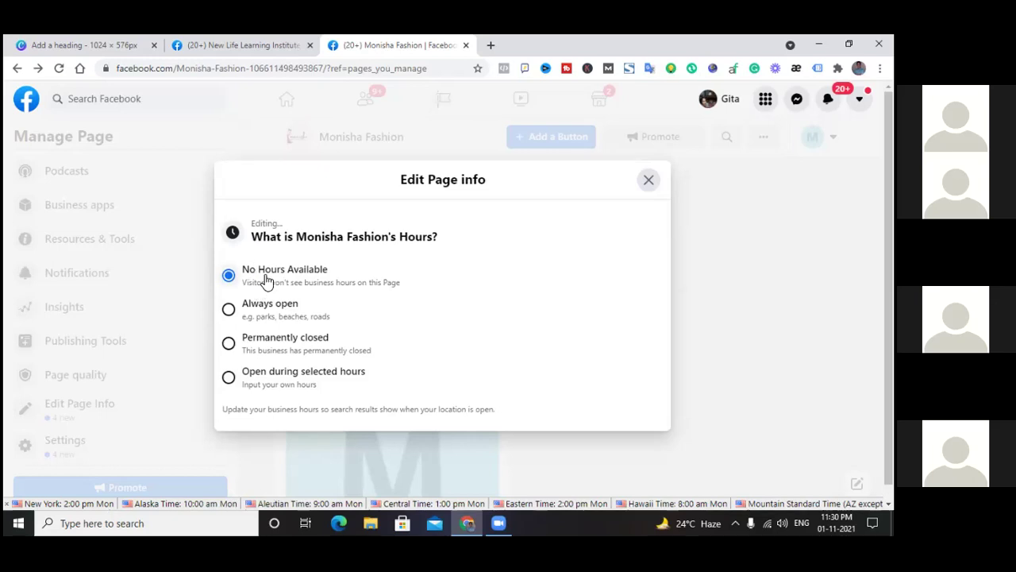
{"action": "left_click", "coordinate": [229, 309]}
{"action": "left_click", "coordinate": [230, 381]}
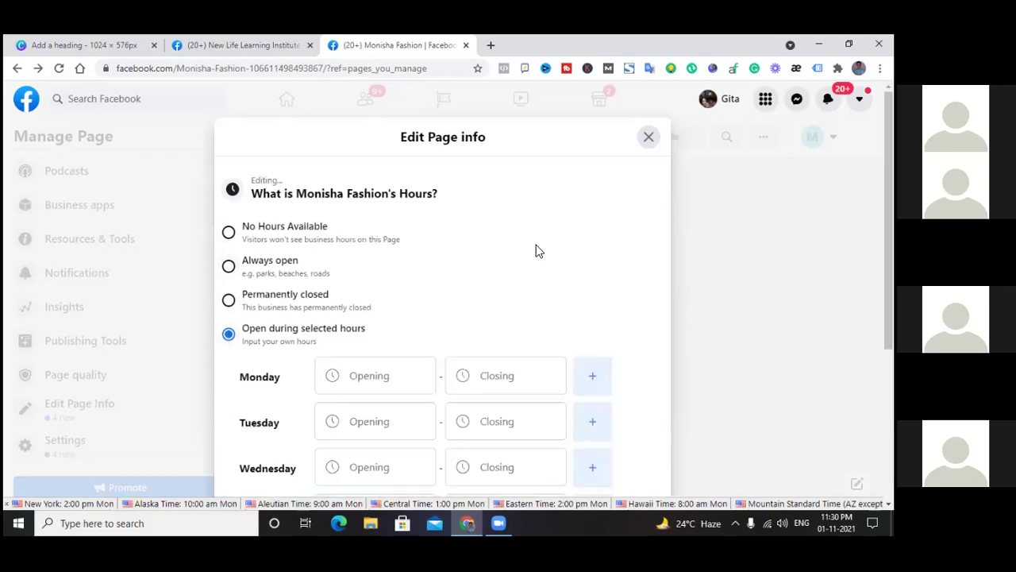
{"action": "scroll", "coordinate": [537, 249], "scroll_direction": "down", "scroll_amount": 3}
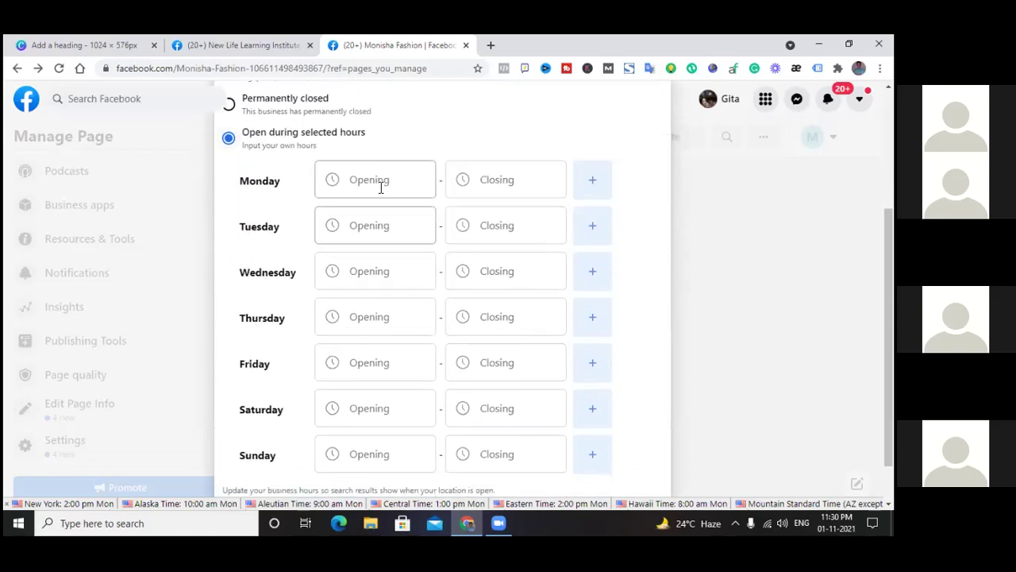
Set Monday's hours to open at 09:00 and close at 06:00
{"action": "left_click", "coordinate": [385, 179]}
{"action": "scroll", "coordinate": [389, 251], "scroll_direction": "down", "scroll_amount": 2}
{"action": "scroll", "coordinate": [386, 249], "scroll_direction": "up", "scroll_amount": 2}
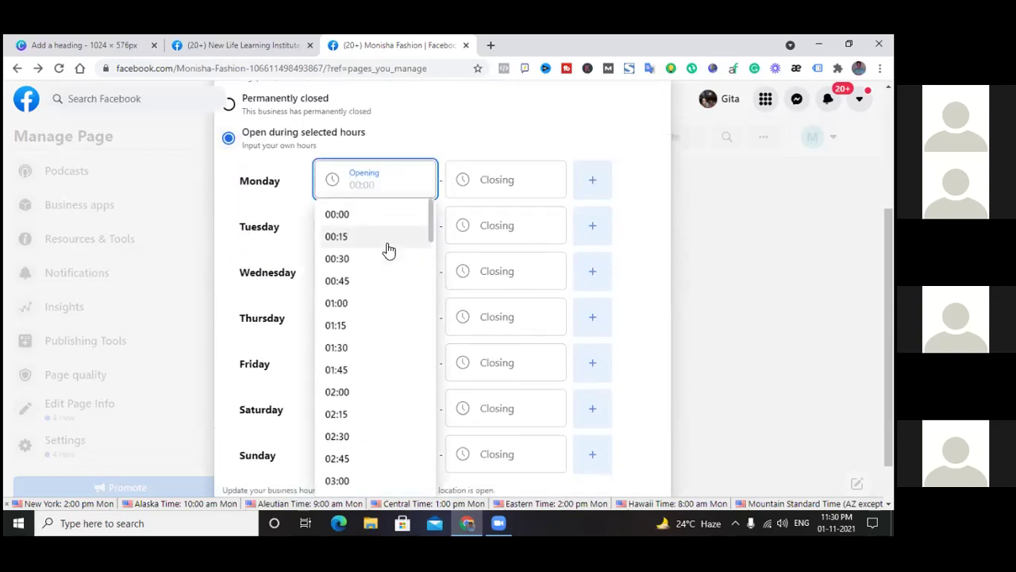
{"action": "scroll", "coordinate": [362, 246], "scroll_direction": "down", "scroll_amount": 1}
{"action": "scroll", "coordinate": [366, 272], "scroll_direction": "down", "scroll_amount": 5}
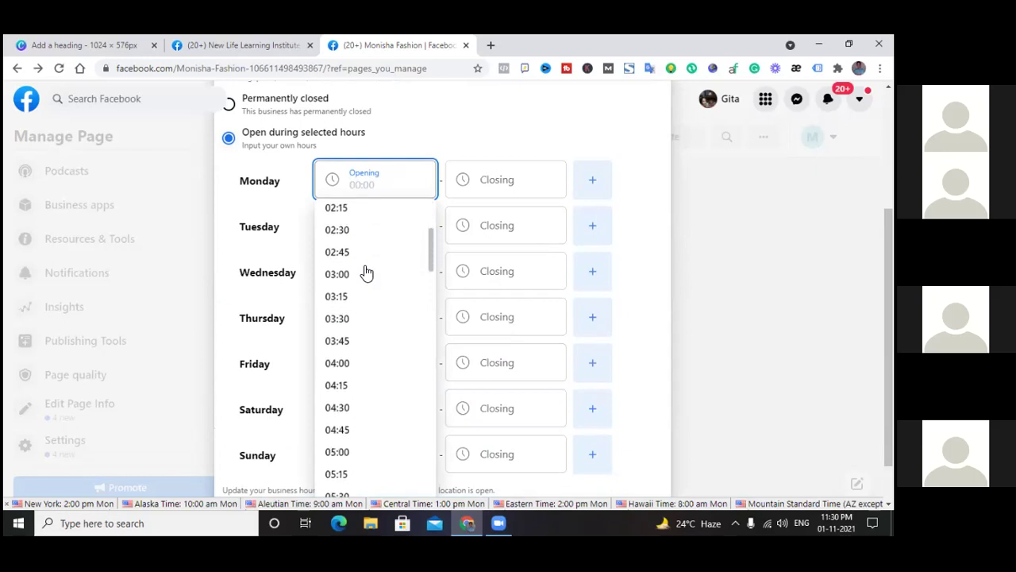
{"action": "scroll", "coordinate": [366, 272], "scroll_direction": "down", "scroll_amount": 5}
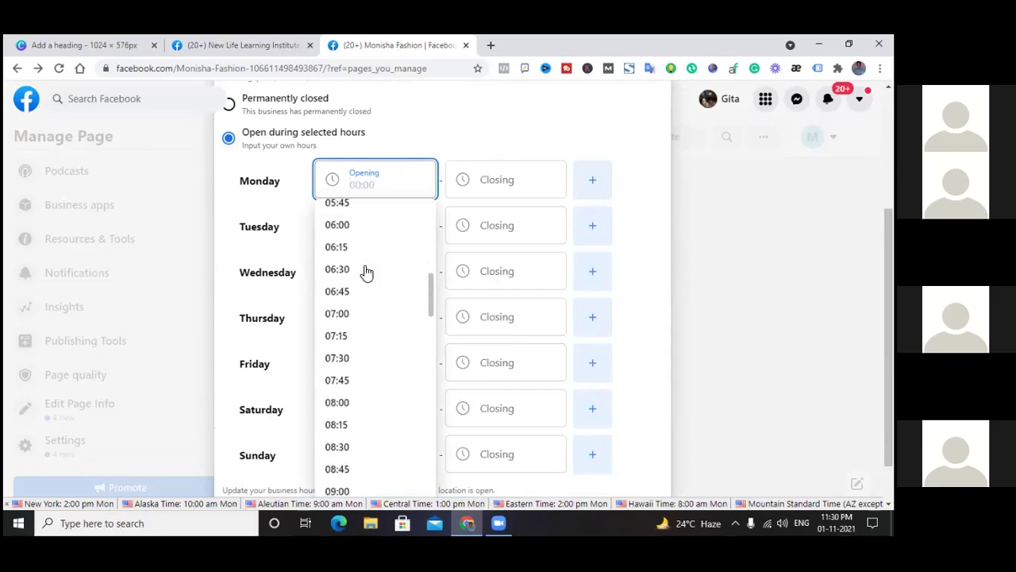
{"action": "scroll", "coordinate": [363, 340], "scroll_direction": "down", "scroll_amount": 1}
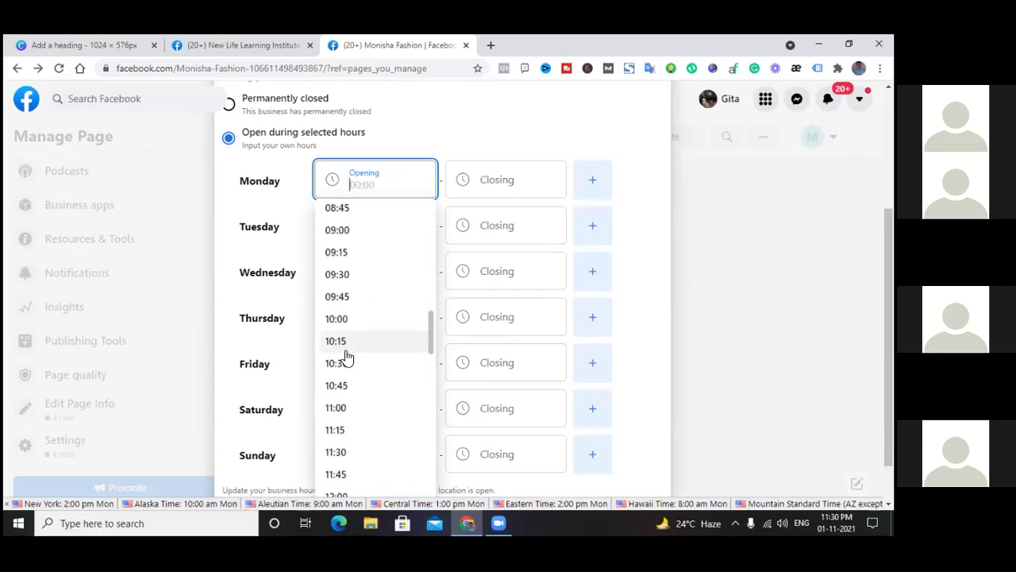
{"action": "left_click", "coordinate": [334, 230]}
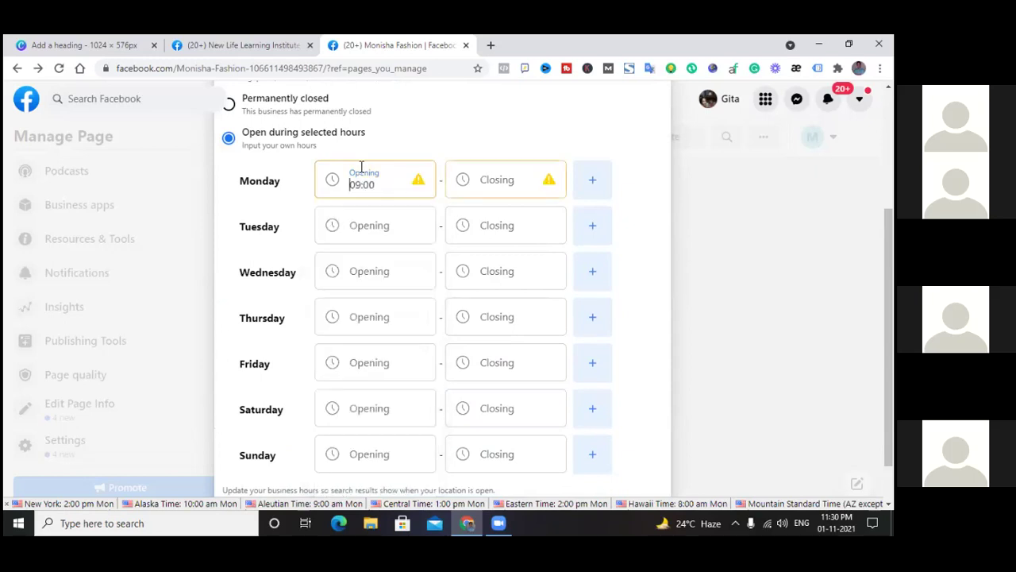
{"action": "left_click", "coordinate": [505, 181]}
{"action": "scroll", "coordinate": [477, 356], "scroll_direction": "down", "scroll_amount": 6}
{"action": "scroll", "coordinate": [476, 357], "scroll_direction": "up", "scroll_amount": 1}
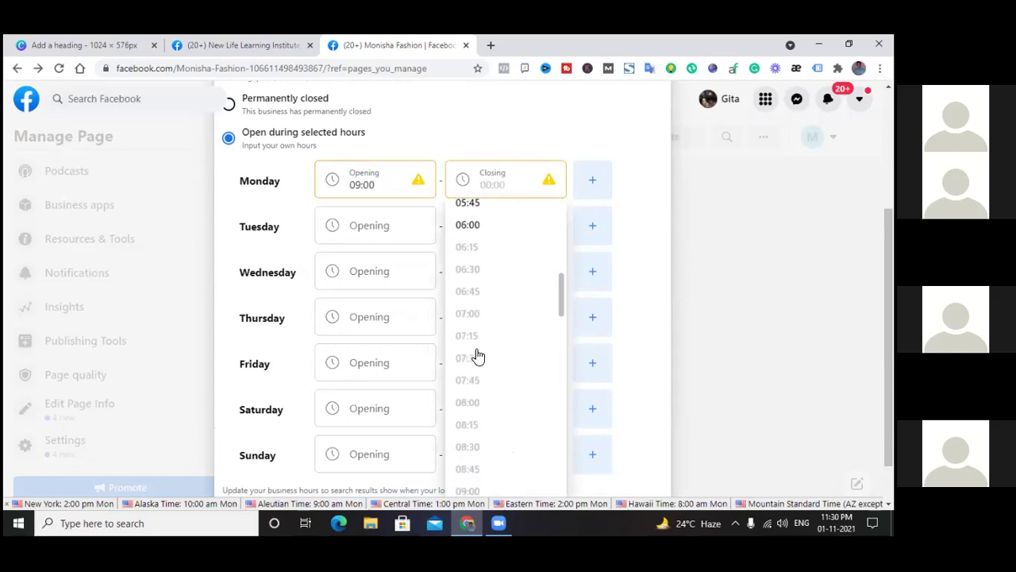
{"action": "scroll", "coordinate": [488, 325], "scroll_direction": "down", "scroll_amount": 2}
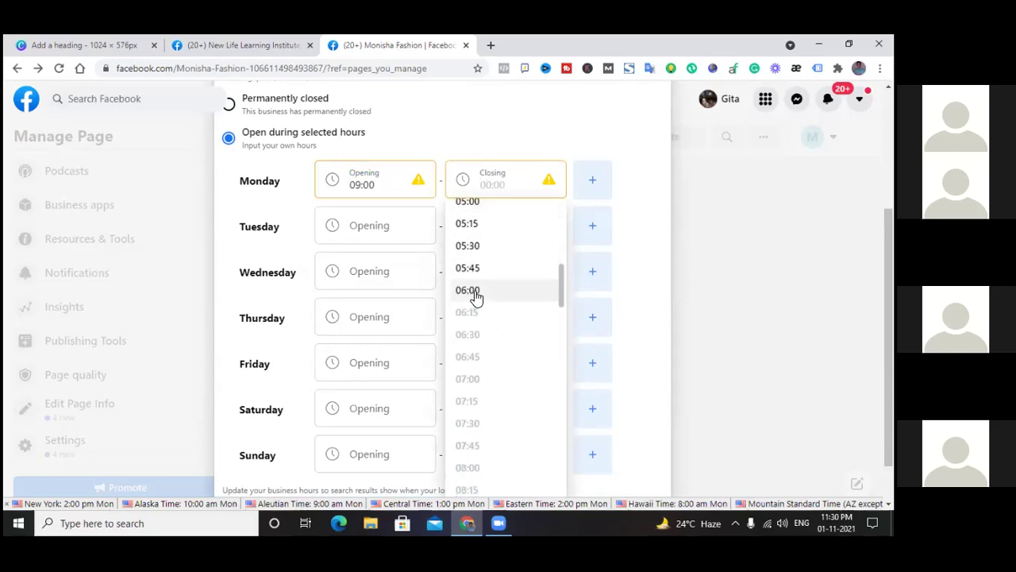
{"action": "left_click", "coordinate": [474, 292]}
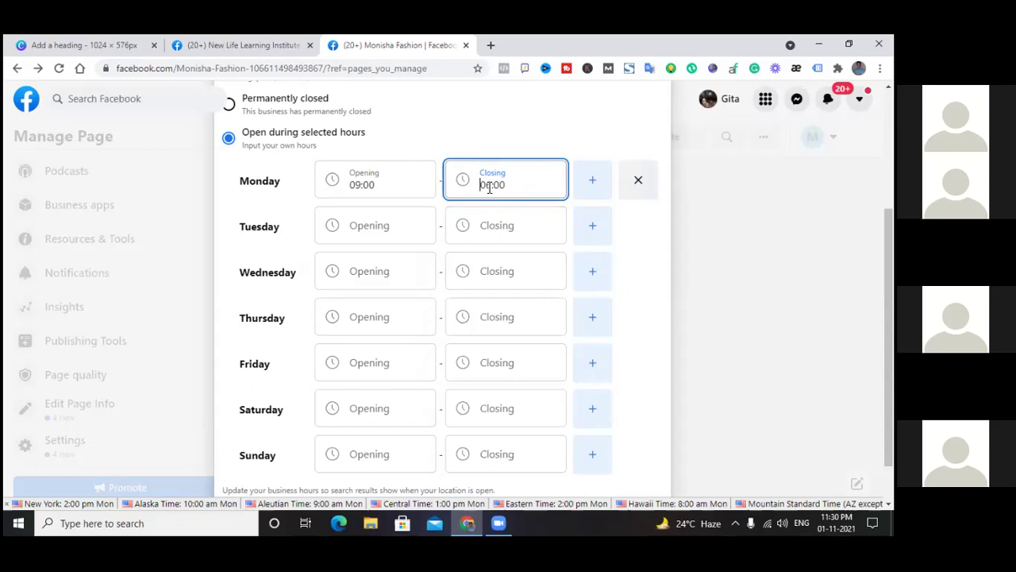
Set Tuesday's hours to open at 09:00 and close at 06:00
{"action": "left_click", "coordinate": [377, 227]}
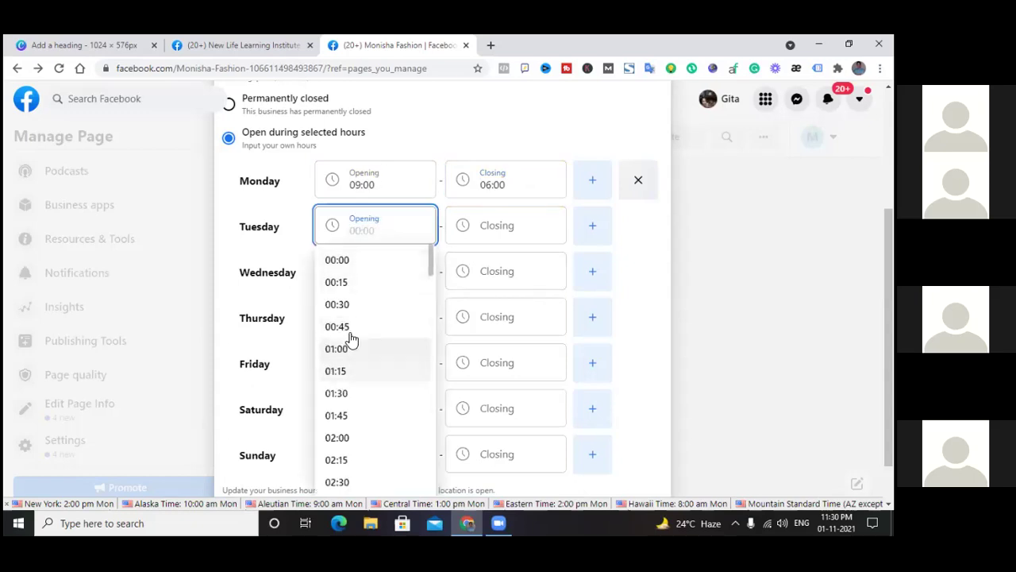
{"action": "scroll", "coordinate": [349, 332], "scroll_direction": "down", "scroll_amount": 5}
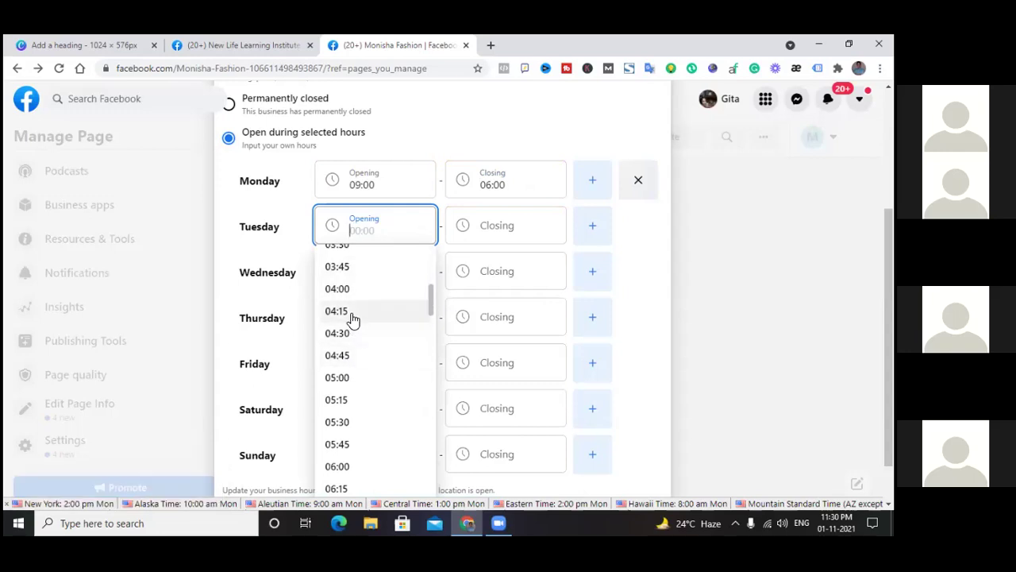
{"action": "scroll", "coordinate": [357, 357], "scroll_direction": "down", "scroll_amount": 7}
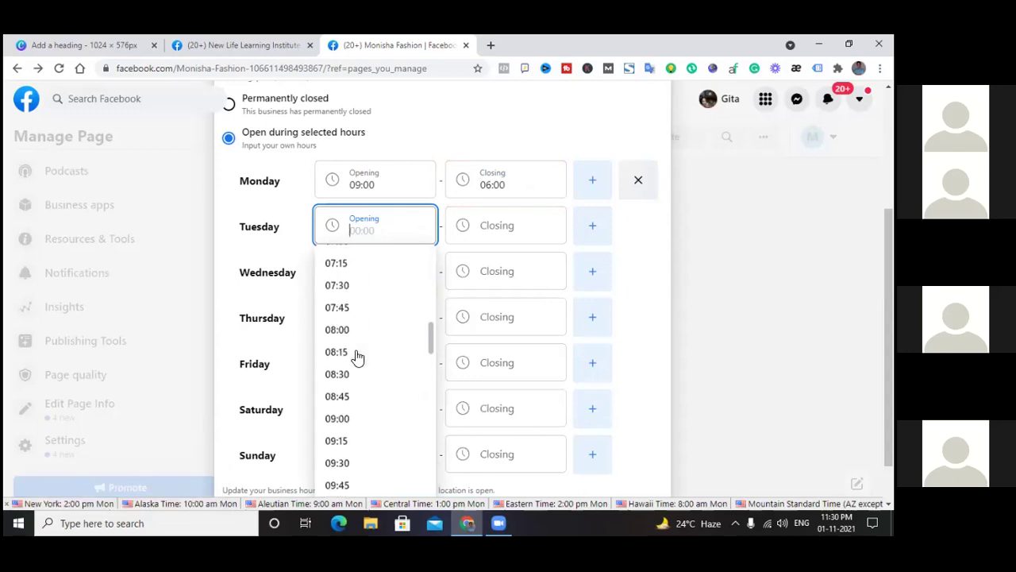
{"action": "left_click", "coordinate": [340, 277]}
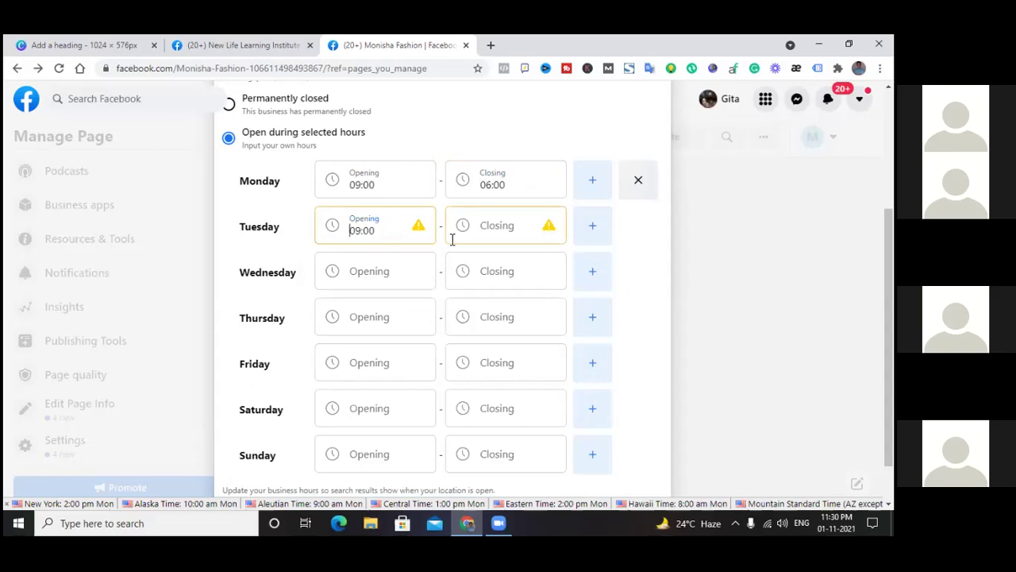
{"action": "left_click", "coordinate": [498, 232]}
{"action": "scroll", "coordinate": [497, 358], "scroll_direction": "down", "scroll_amount": 8}
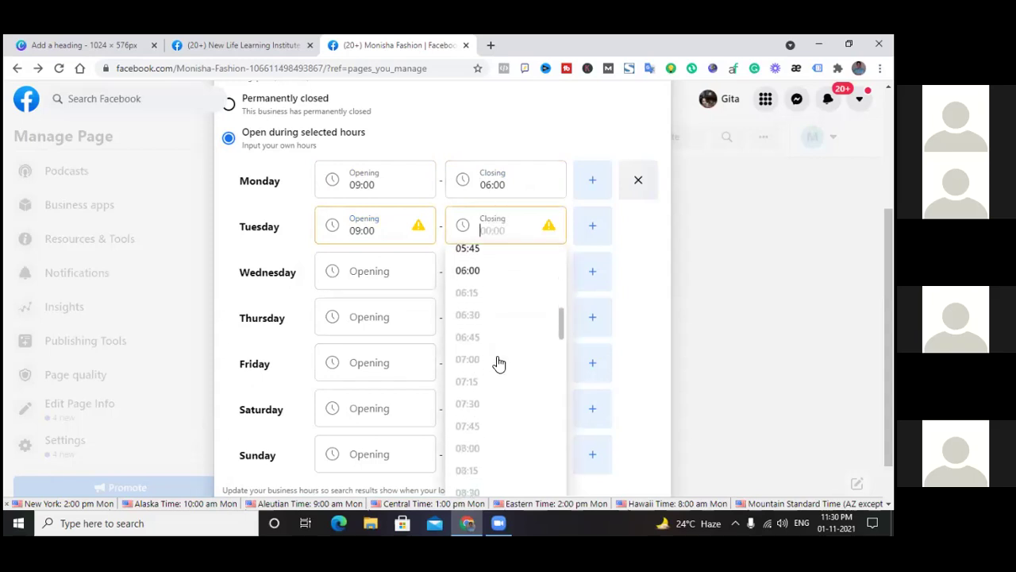
{"action": "left_click", "coordinate": [468, 270]}
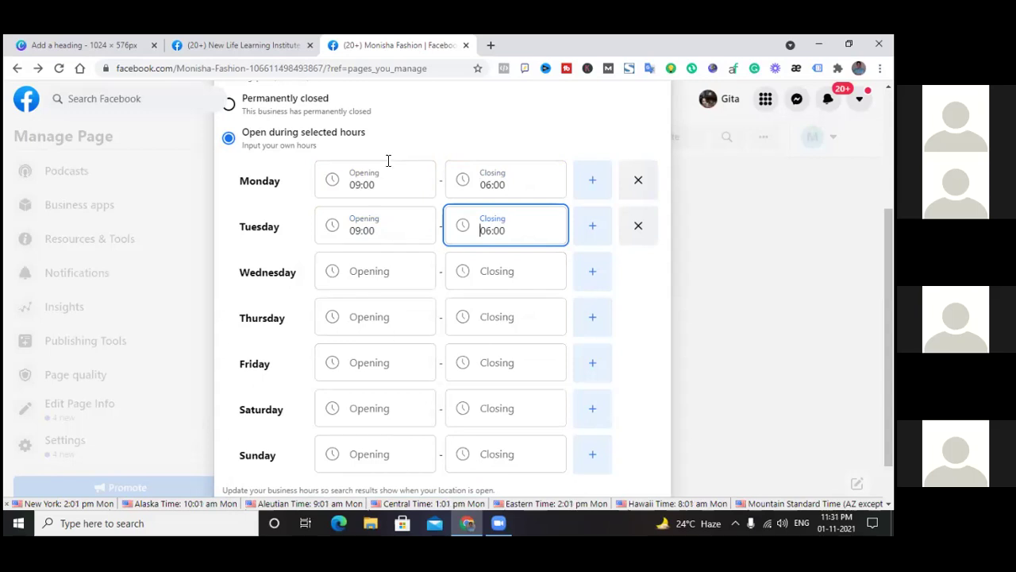
{"action": "scroll", "coordinate": [386, 183], "scroll_direction": "down", "scroll_amount": 2}
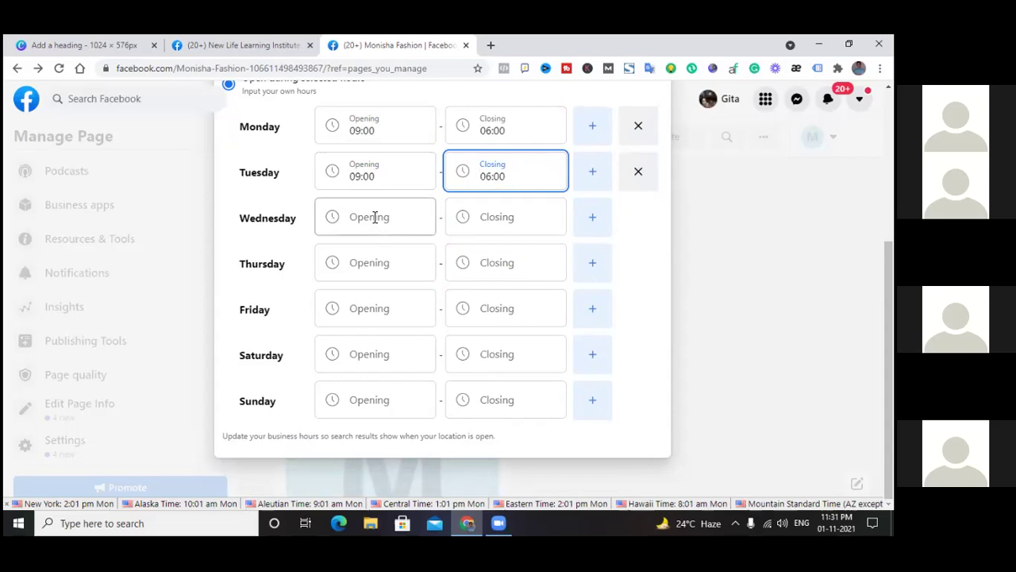
{"action": "scroll", "coordinate": [375, 217], "scroll_direction": "up", "scroll_amount": 3}
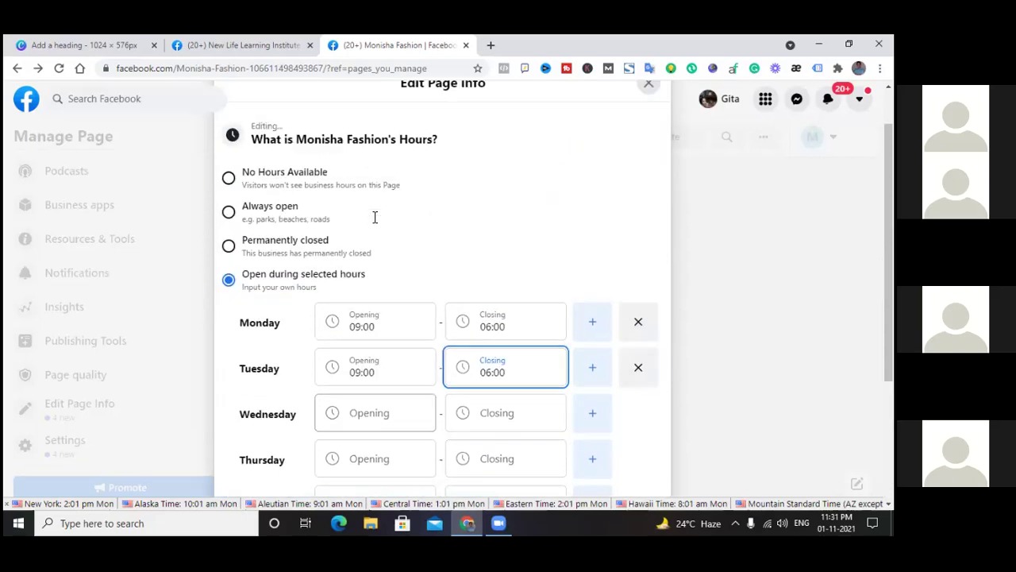
Toggle to Always open and back to Open during selected hours
{"action": "left_click", "coordinate": [229, 212]}
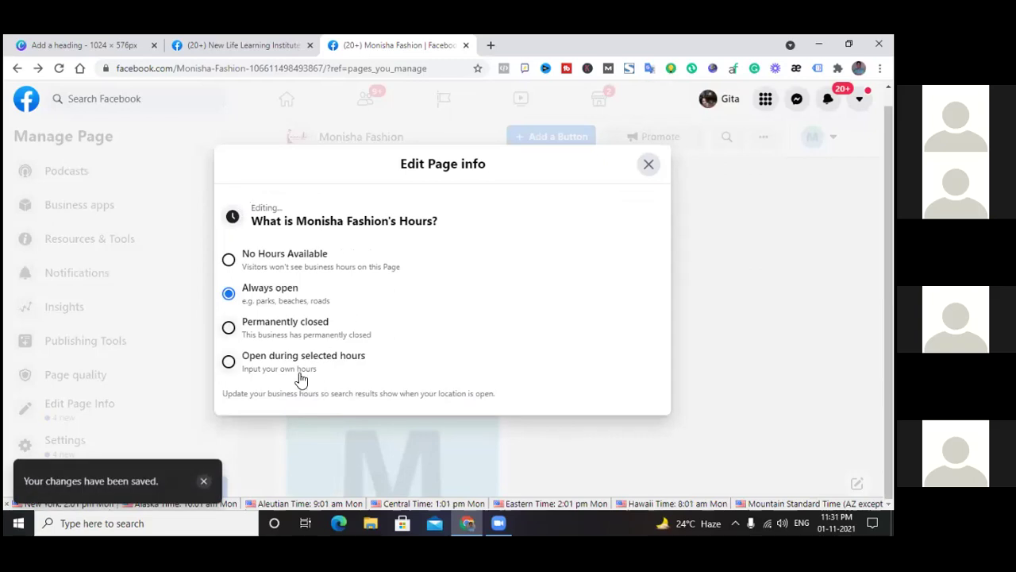
{"action": "left_click", "coordinate": [229, 362]}
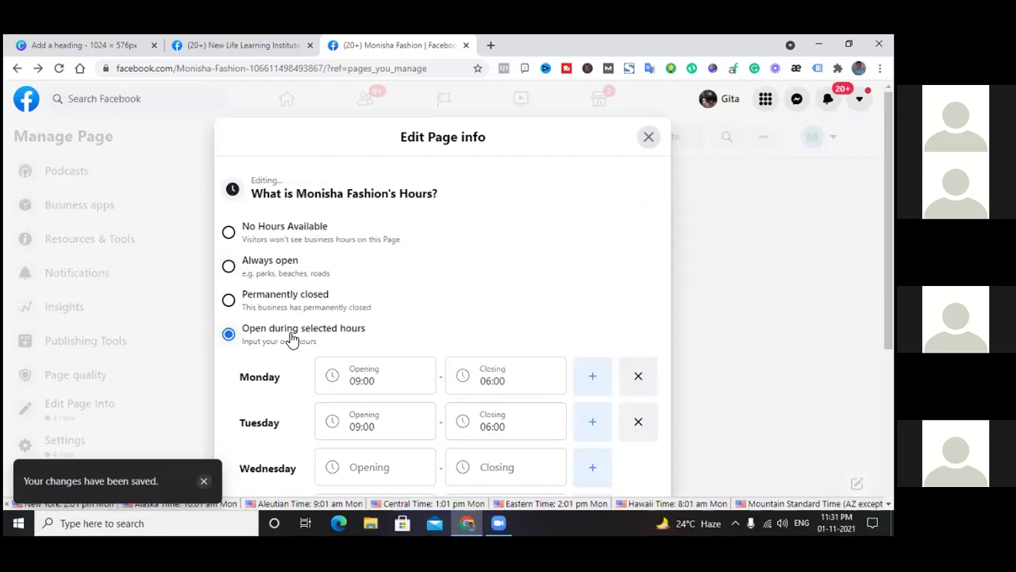
{"action": "scroll", "coordinate": [400, 345], "scroll_direction": "down", "scroll_amount": 2}
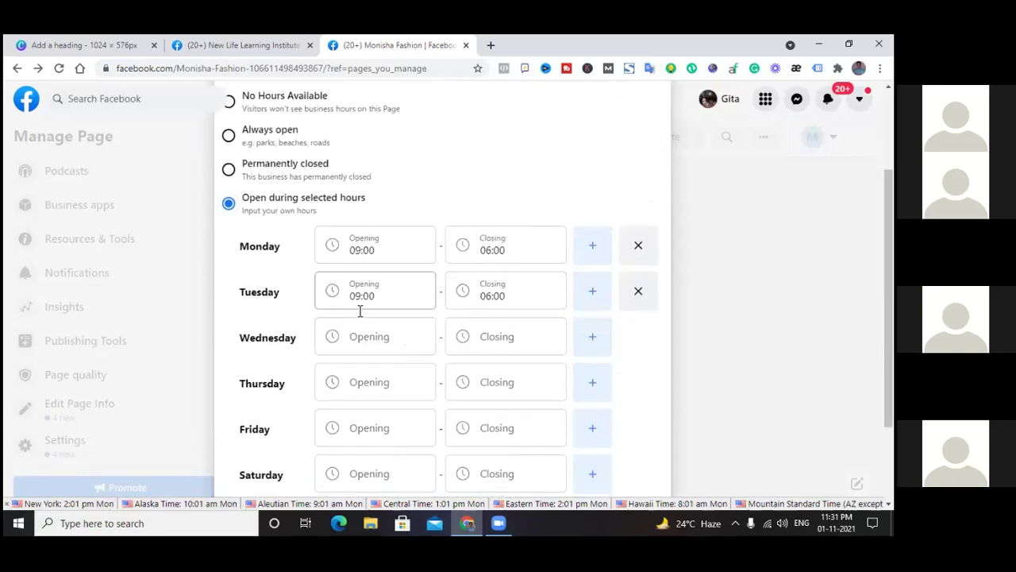
Set Wednesday's hours to open at 13:00 and close at 06:00
{"action": "left_click", "coordinate": [359, 337]}
{"action": "scroll", "coordinate": [386, 374], "scroll_direction": "down", "scroll_amount": 3}
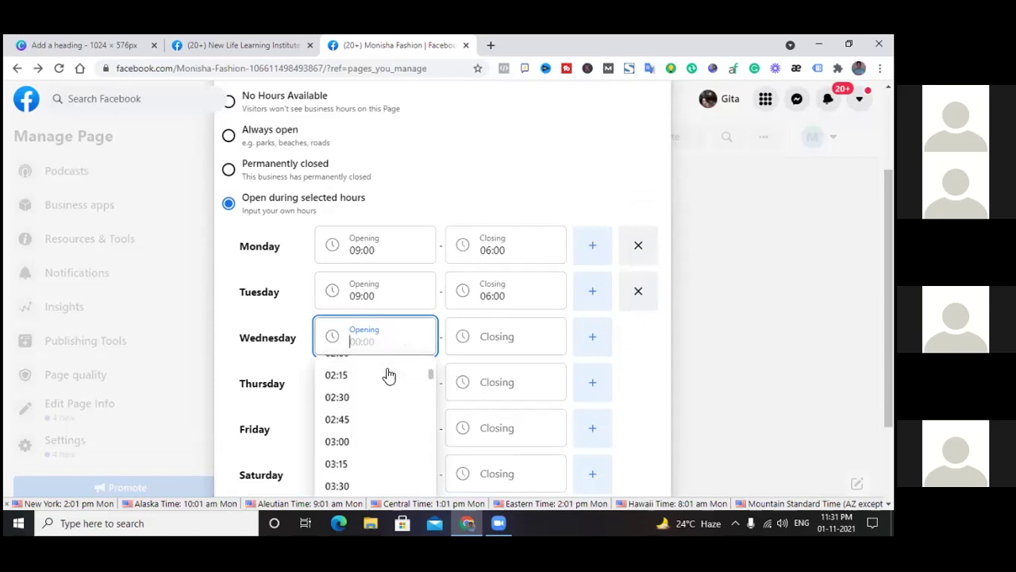
{"action": "scroll", "coordinate": [556, 302], "scroll_direction": "down", "scroll_amount": 2}
{"action": "scroll", "coordinate": [352, 313], "scroll_direction": "down", "scroll_amount": 10}
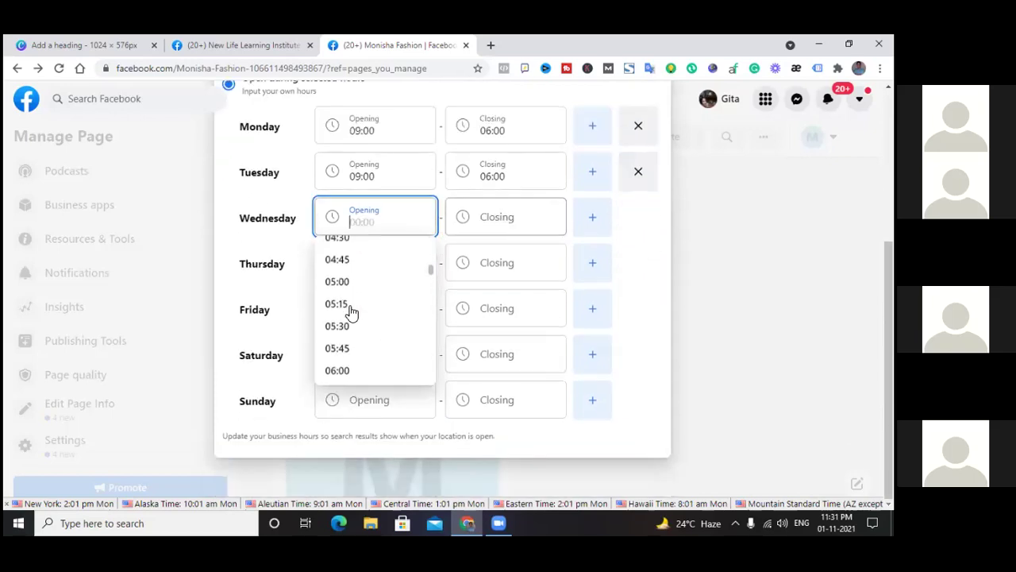
{"action": "scroll", "coordinate": [352, 313], "scroll_direction": "down", "scroll_amount": 5}
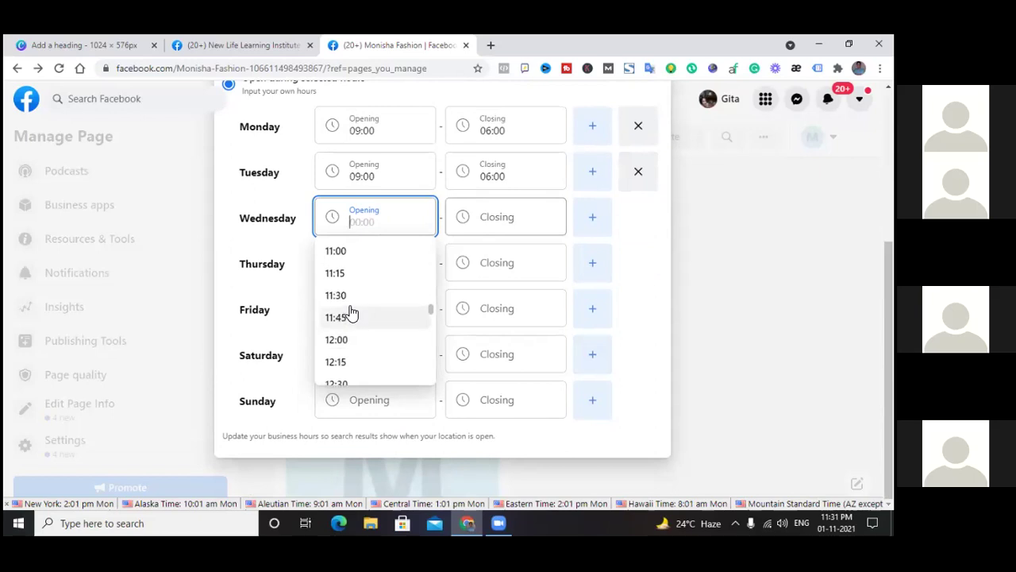
{"action": "scroll", "coordinate": [352, 313], "scroll_direction": "up", "scroll_amount": 2}
{"action": "scroll", "coordinate": [352, 313], "scroll_direction": "down", "scroll_amount": 2}
{"action": "scroll", "coordinate": [352, 312], "scroll_direction": "up", "scroll_amount": 2}
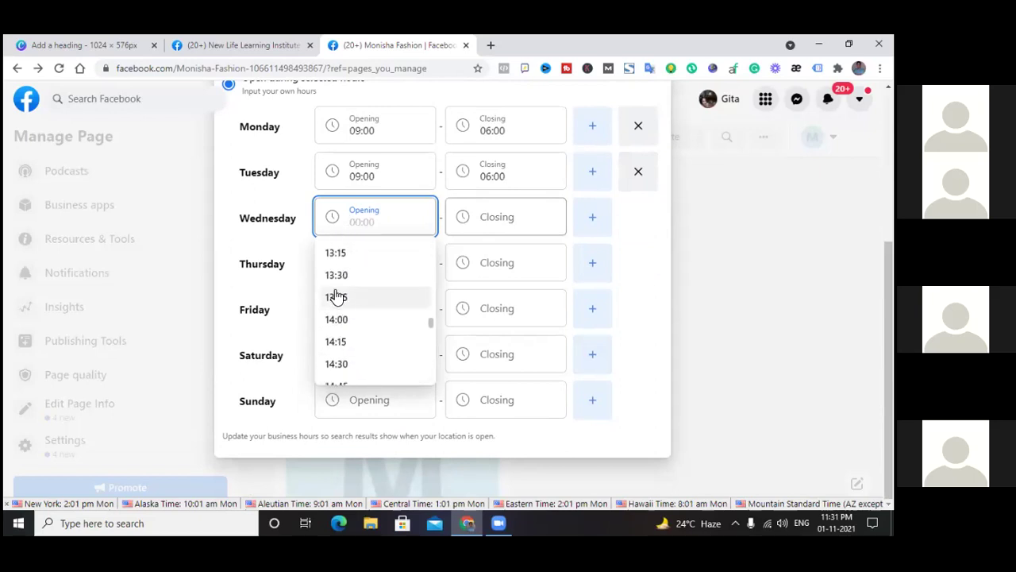
{"action": "scroll", "coordinate": [344, 276], "scroll_direction": "up", "scroll_amount": 1}
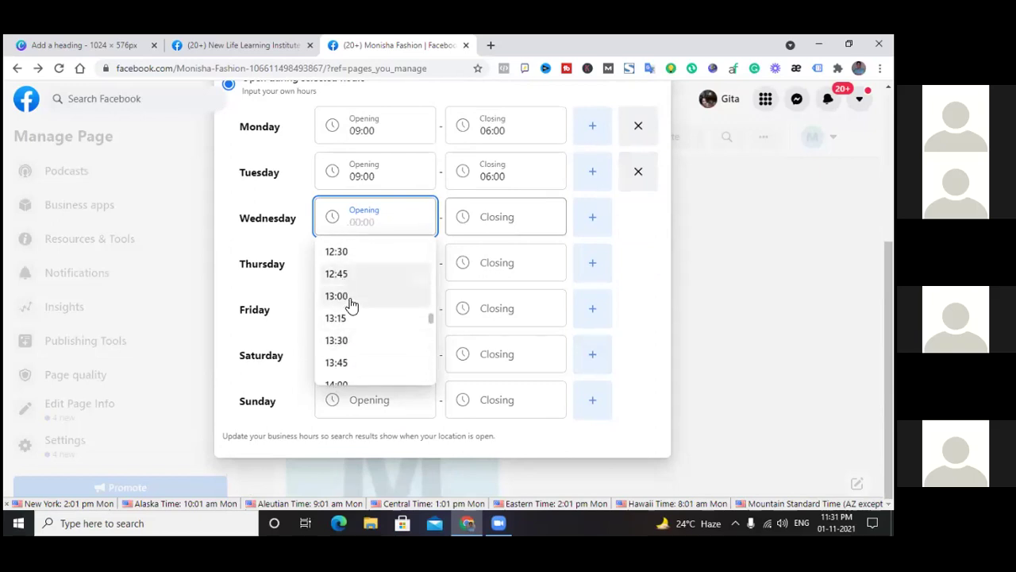
{"action": "left_click", "coordinate": [344, 299]}
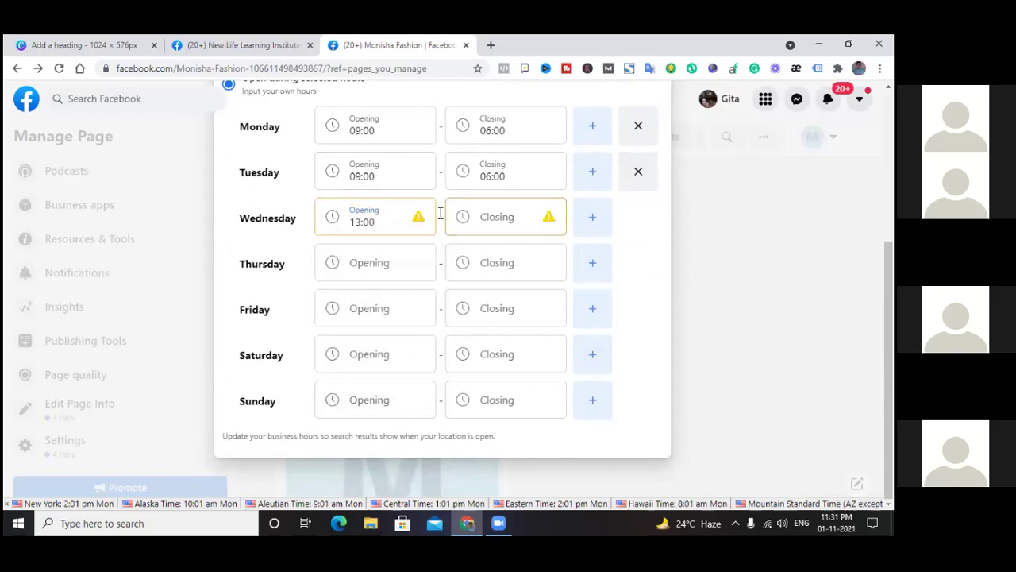
{"action": "left_click", "coordinate": [506, 218]}
{"action": "scroll", "coordinate": [488, 340], "scroll_direction": "down", "scroll_amount": 3}
{"action": "scroll", "coordinate": [487, 341], "scroll_direction": "down", "scroll_amount": 3}
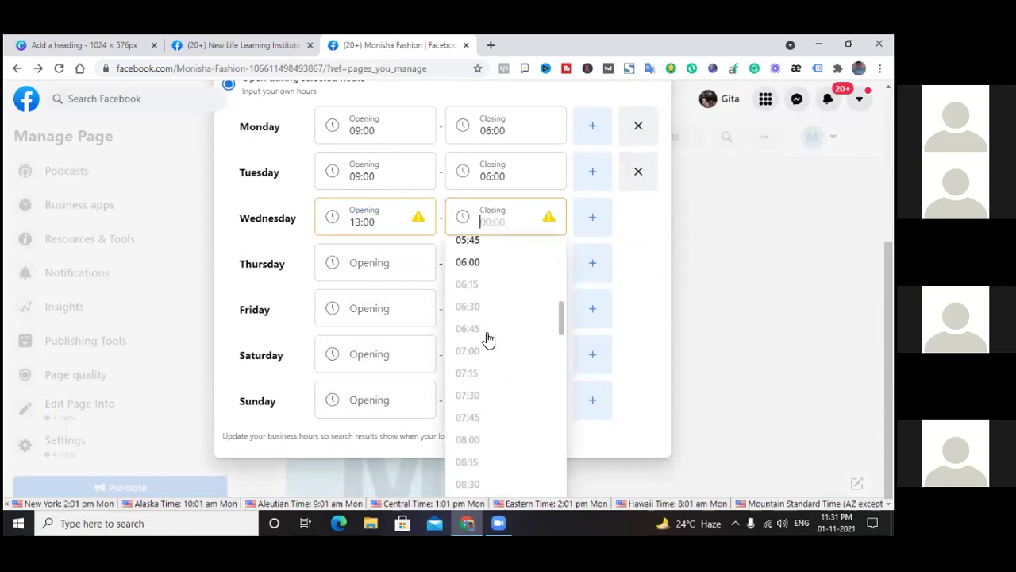
{"action": "left_click", "coordinate": [475, 264]}
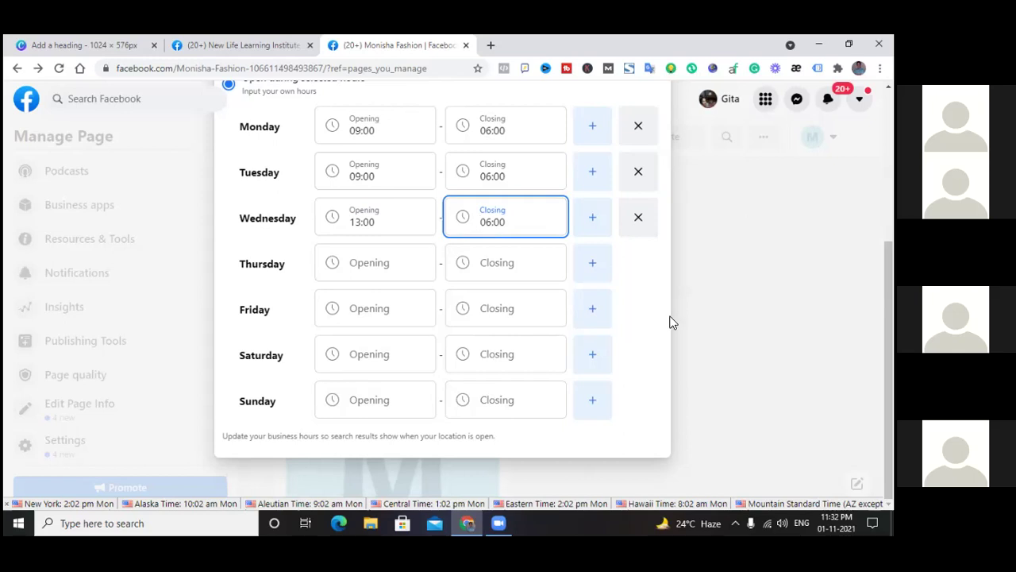
{"action": "scroll", "coordinate": [695, 328], "scroll_direction": "up", "scroll_amount": 3}
{"action": "scroll", "coordinate": [635, 357], "scroll_direction": "down", "scroll_amount": 2}
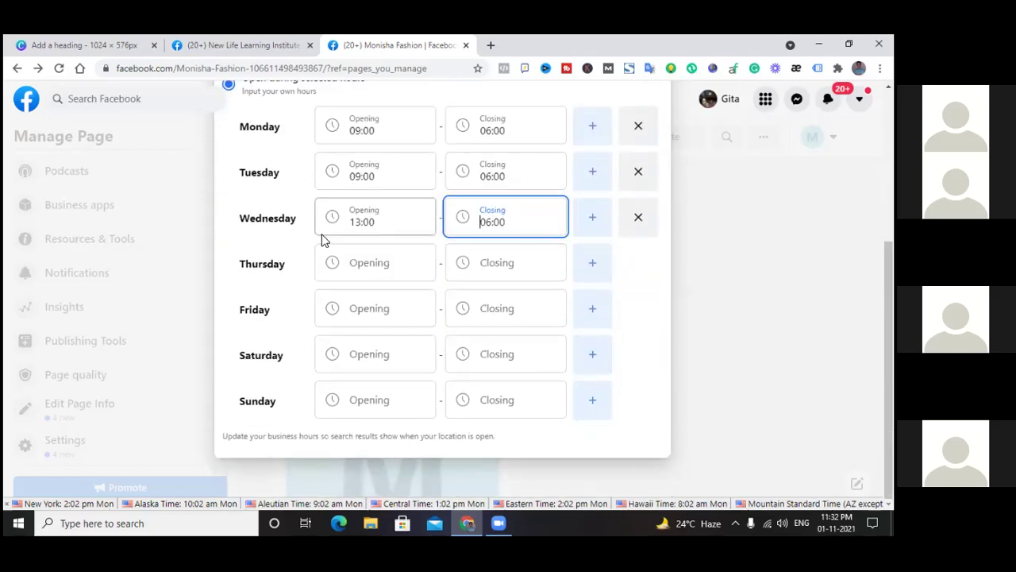
{"action": "scroll", "coordinate": [302, 182], "scroll_direction": "up", "scroll_amount": 1}
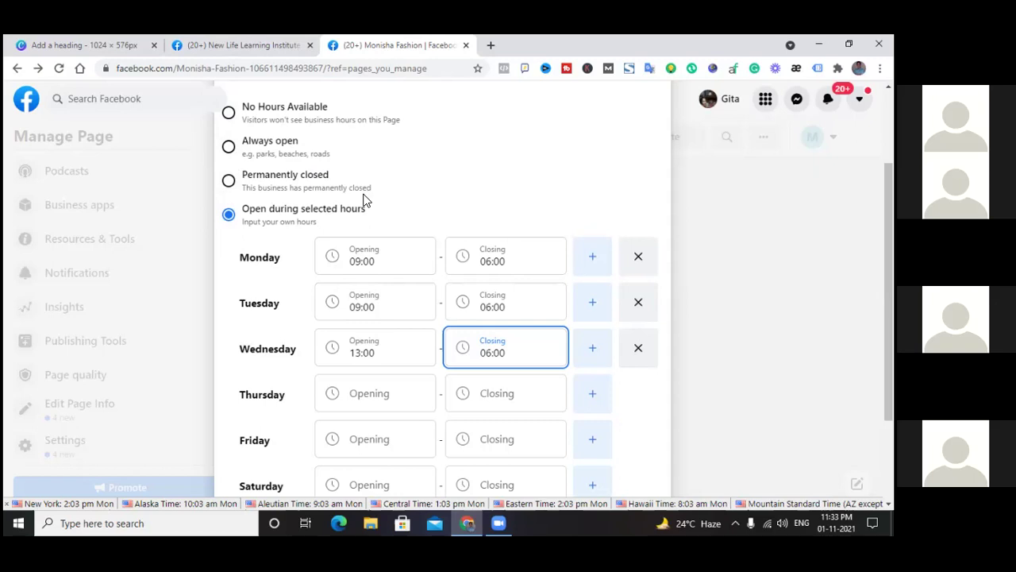
Clear the Monday–Wednesday hours, set Monisha Fashion to Always open, and close the editor
{"action": "left_click", "coordinate": [228, 148]}
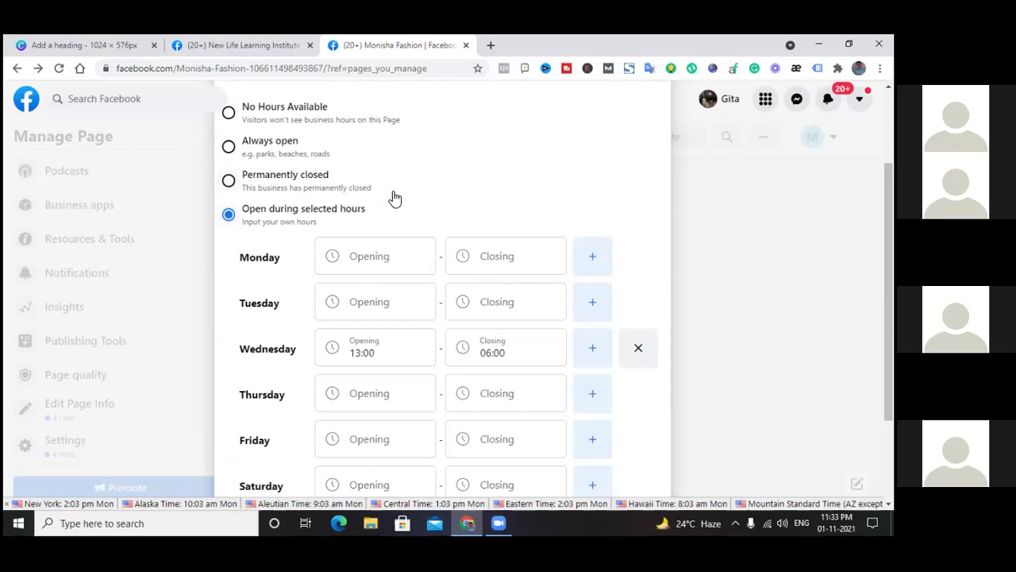
{"action": "left_click", "coordinate": [638, 353]}
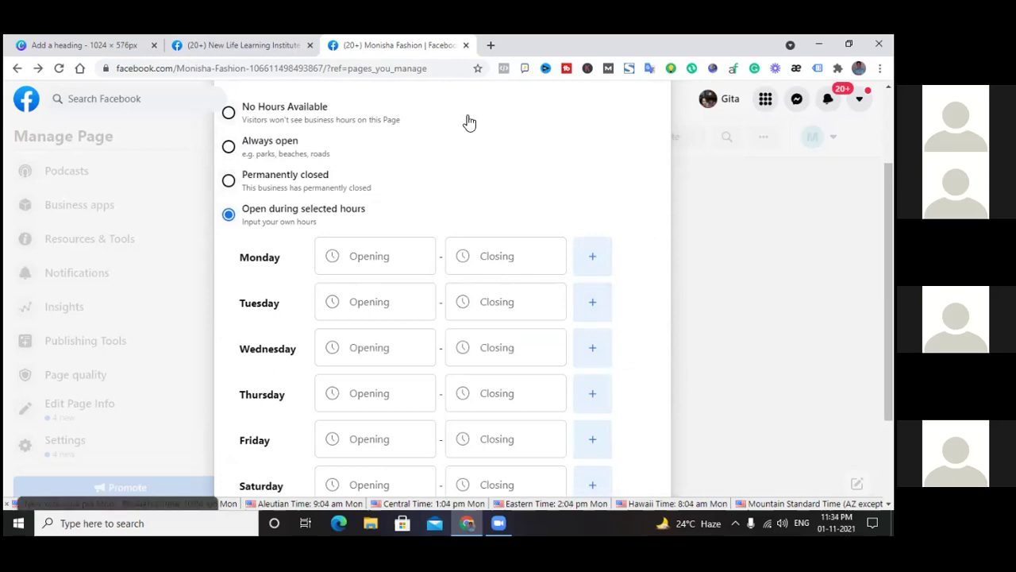
{"action": "left_click", "coordinate": [229, 181]}
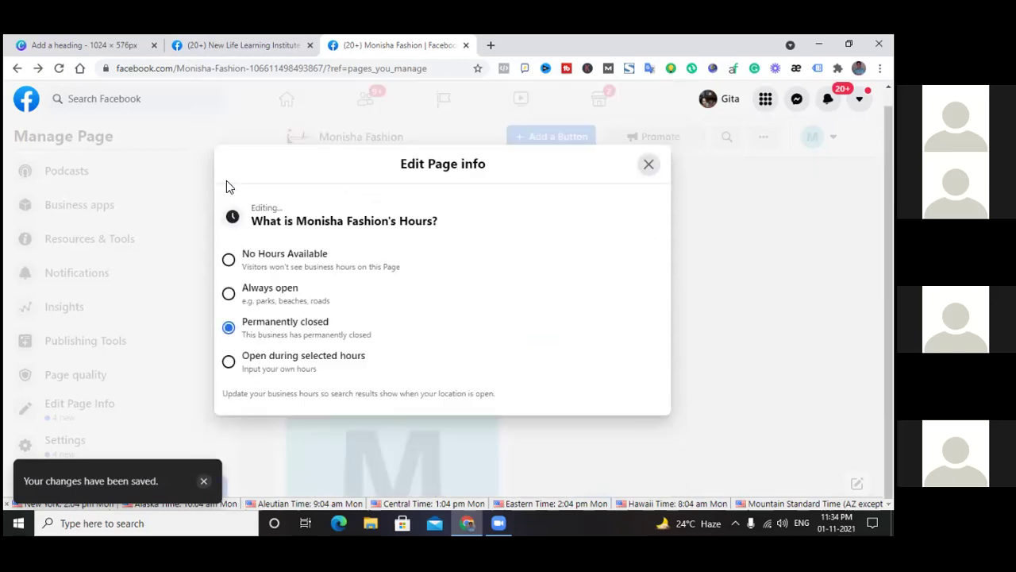
{"action": "left_click", "coordinate": [229, 294]}
{"action": "left_click", "coordinate": [648, 165]}
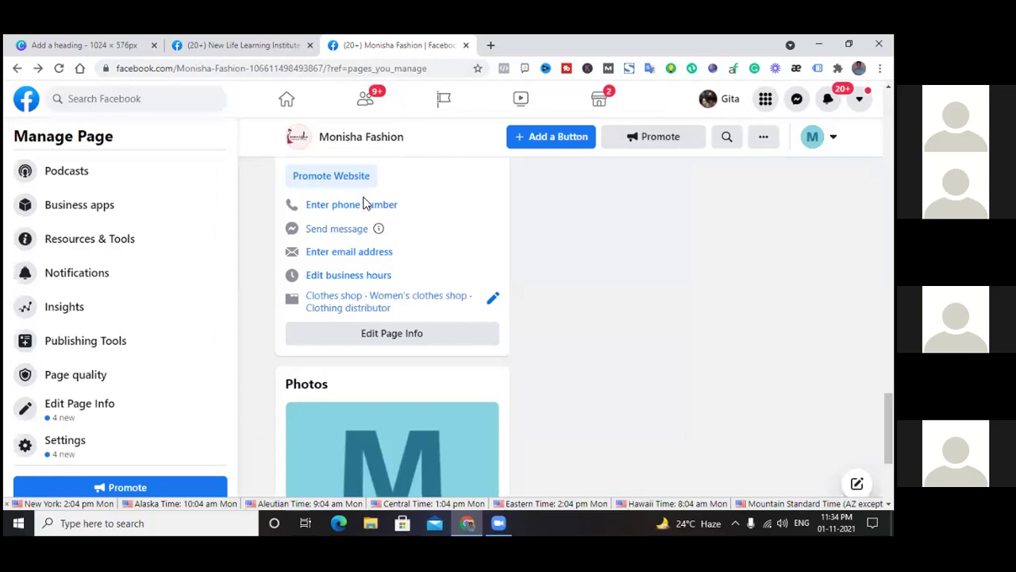
Switch to specific-day hours and browse Thursday and Sunday opening times without choosing
{"action": "left_click", "coordinate": [363, 275]}
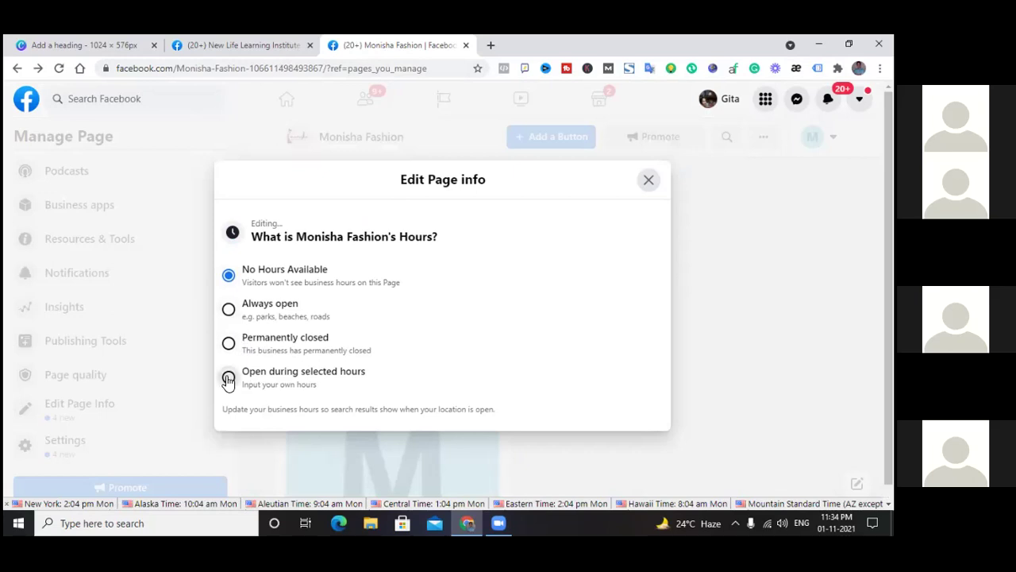
{"action": "left_click", "coordinate": [228, 377]}
{"action": "scroll", "coordinate": [428, 237], "scroll_direction": "down", "scroll_amount": 2}
{"action": "scroll", "coordinate": [432, 236], "scroll_direction": "down", "scroll_amount": 2}
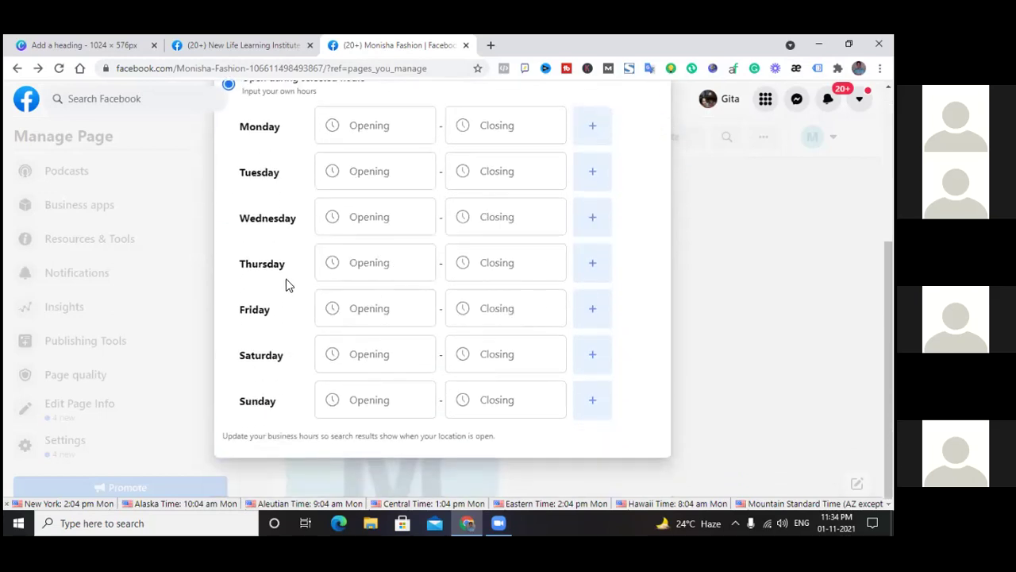
{"action": "left_click", "coordinate": [368, 266]}
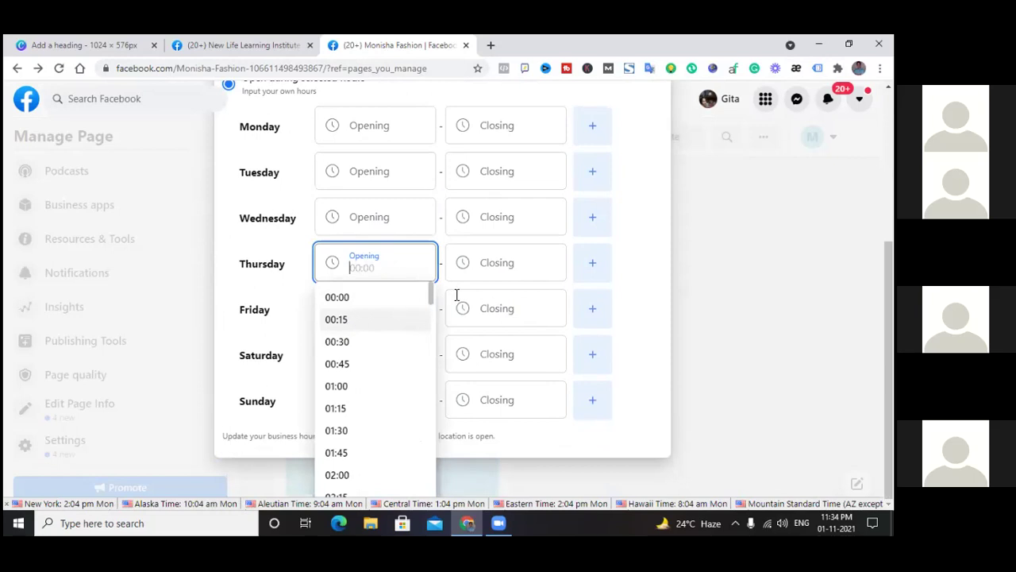
{"action": "left_click", "coordinate": [660, 283]}
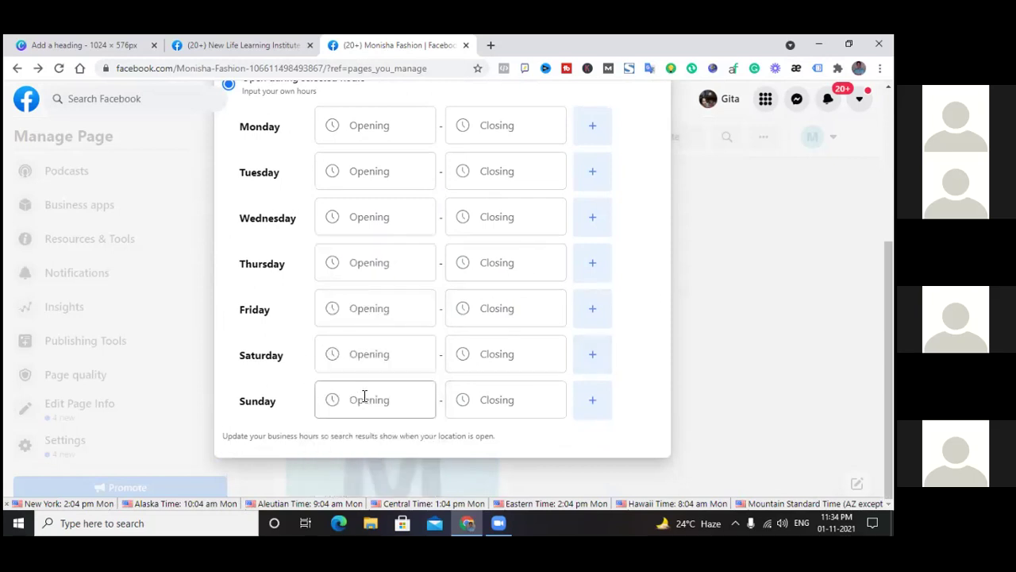
{"action": "left_click", "coordinate": [364, 396]}
{"action": "left_click", "coordinate": [651, 312]}
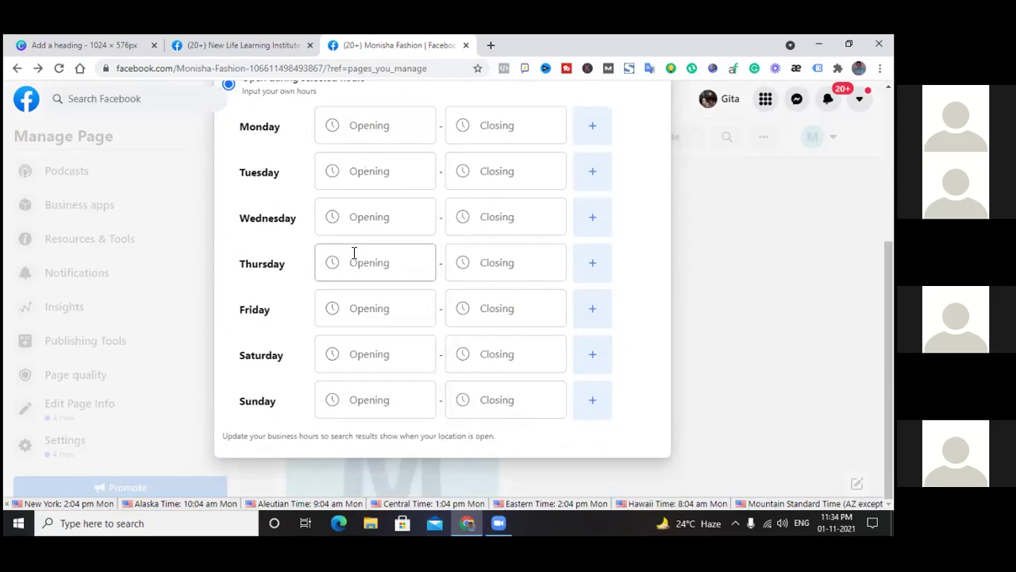
{"action": "scroll", "coordinate": [354, 253], "scroll_direction": "up", "scroll_amount": 3}
{"action": "scroll", "coordinate": [352, 257], "scroll_direction": "down", "scroll_amount": 2}
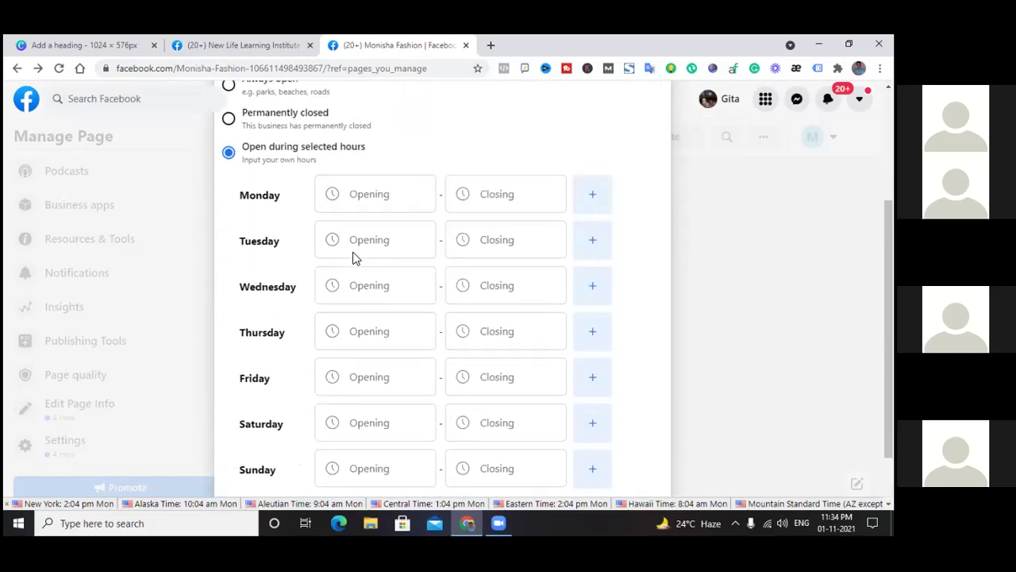
{"action": "scroll", "coordinate": [249, 145], "scroll_direction": "up", "scroll_amount": 2}
Set the hours back to Always open, save, and reopen the business hours editor
{"action": "left_click", "coordinate": [229, 215]}
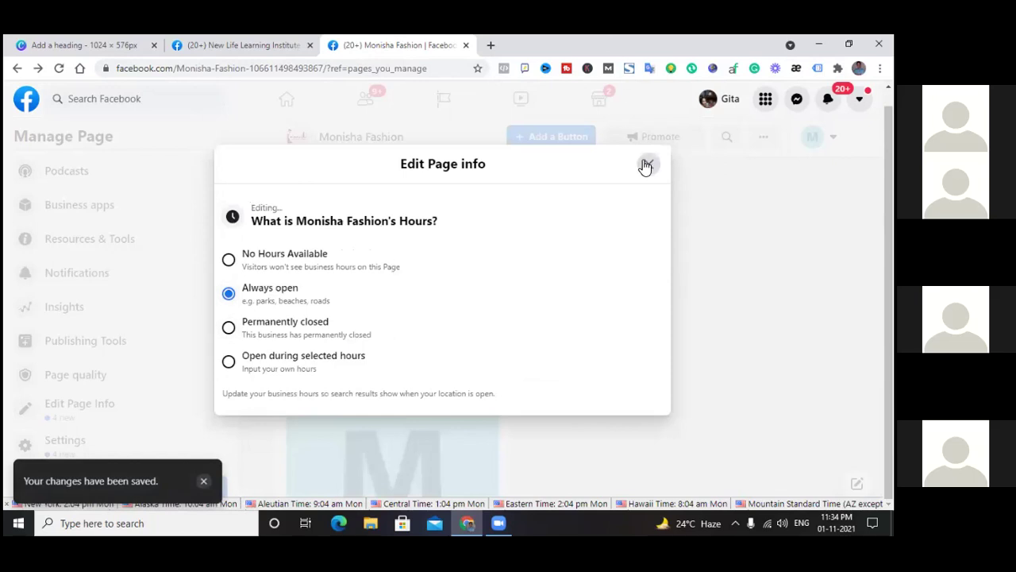
{"action": "left_click", "coordinate": [648, 165]}
{"action": "scroll", "coordinate": [543, 222], "scroll_direction": "down", "scroll_amount": 2}
{"action": "scroll", "coordinate": [492, 214], "scroll_direction": "up", "scroll_amount": 2}
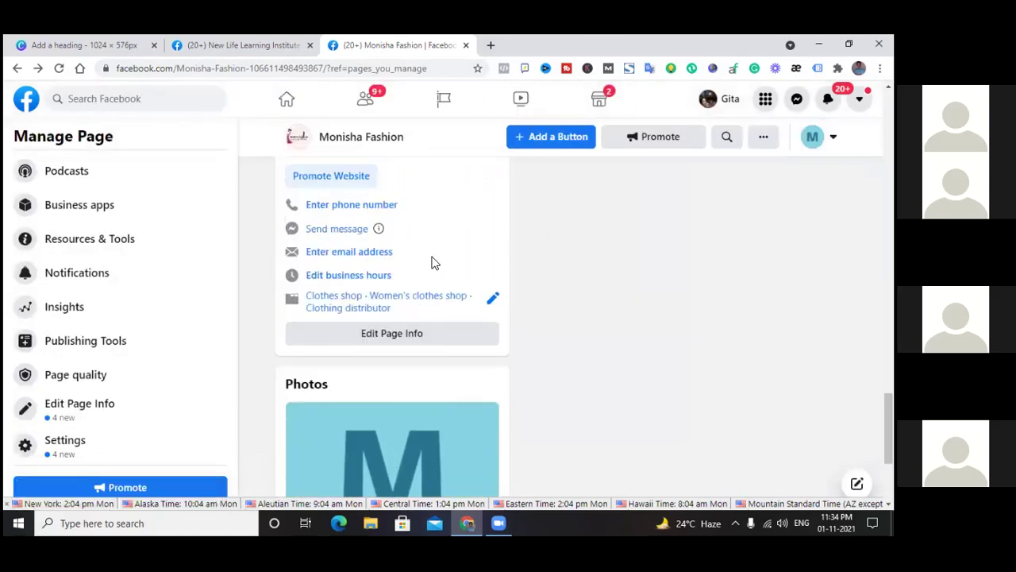
{"action": "left_click", "coordinate": [363, 285]}
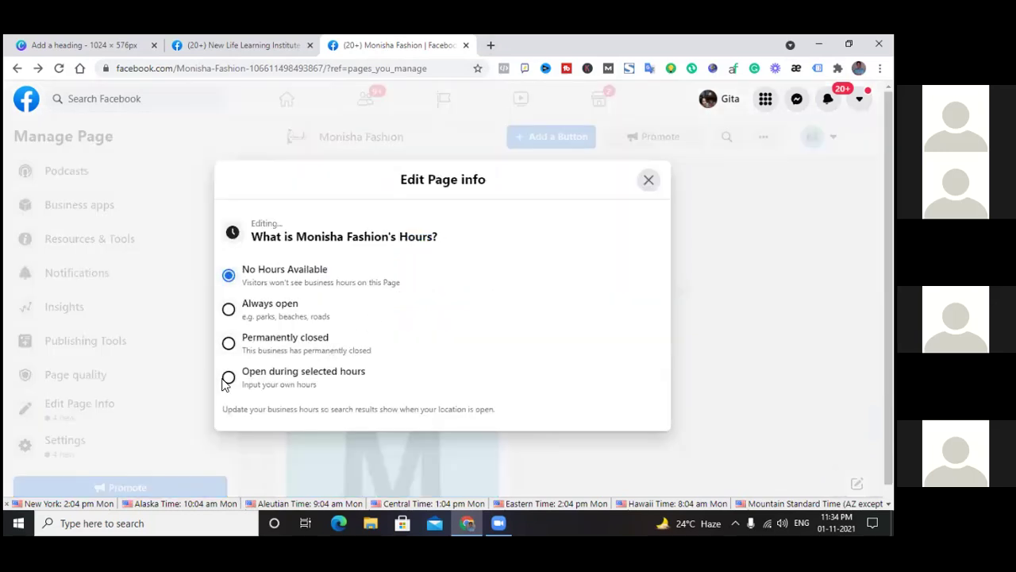
Choose 'Open during selected hours' and set Monday's opening time to 09:00
{"action": "left_click", "coordinate": [229, 377]}
{"action": "scroll", "coordinate": [359, 306], "scroll_direction": "down", "scroll_amount": 2}
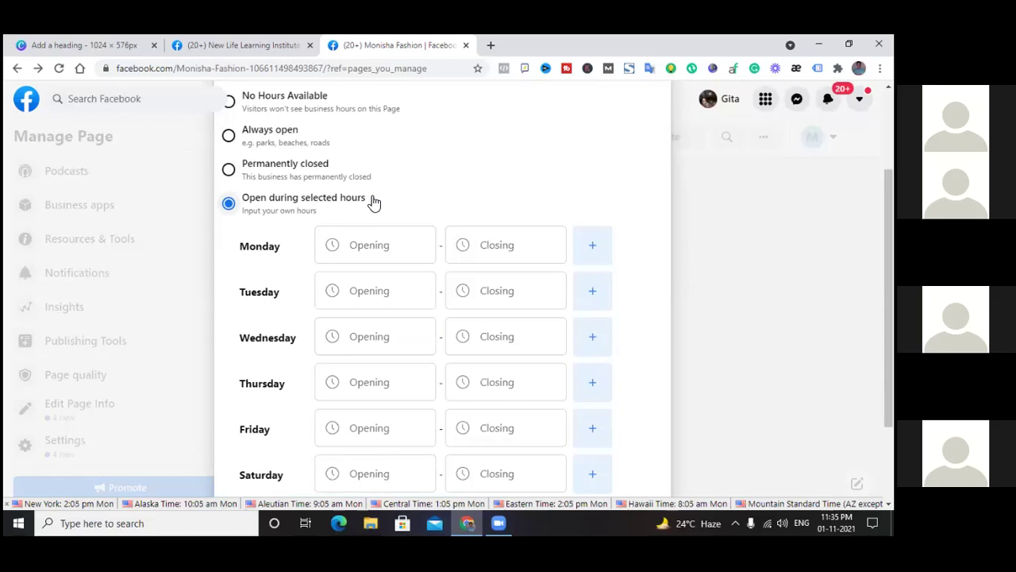
{"action": "left_click", "coordinate": [376, 246]}
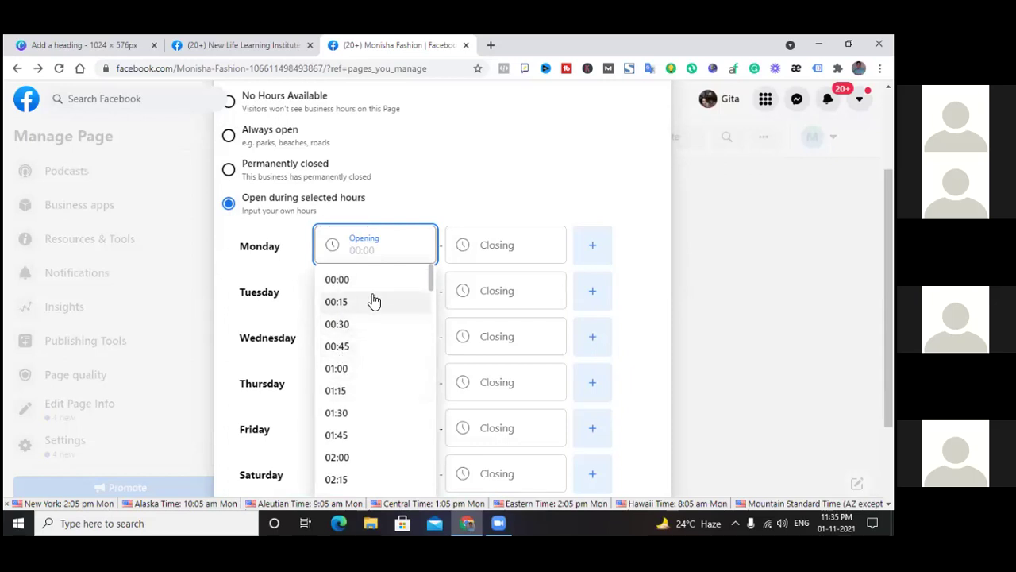
{"action": "scroll", "coordinate": [363, 284], "scroll_direction": "down", "scroll_amount": 6}
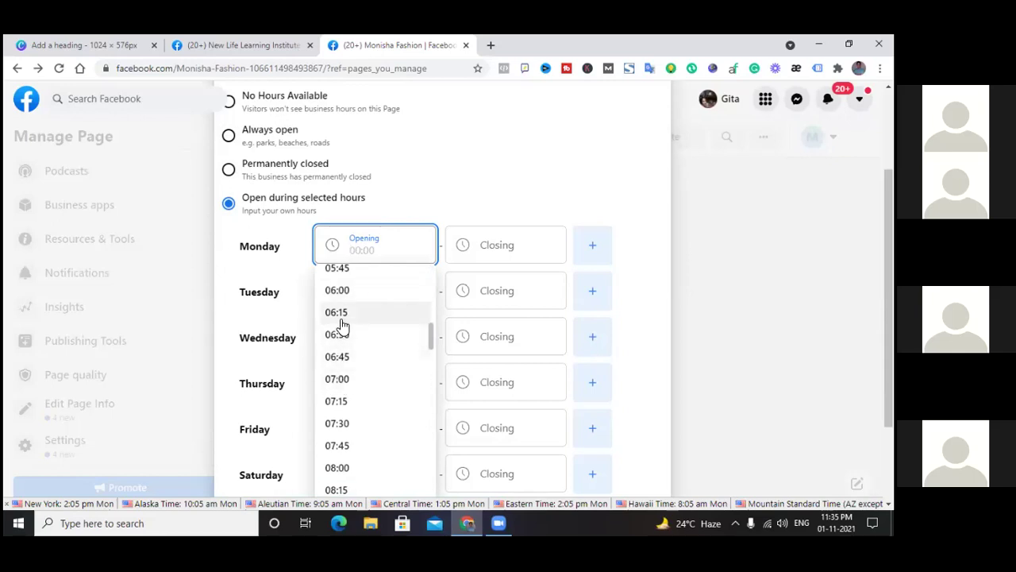
{"action": "scroll", "coordinate": [345, 365], "scroll_direction": "up", "scroll_amount": 1}
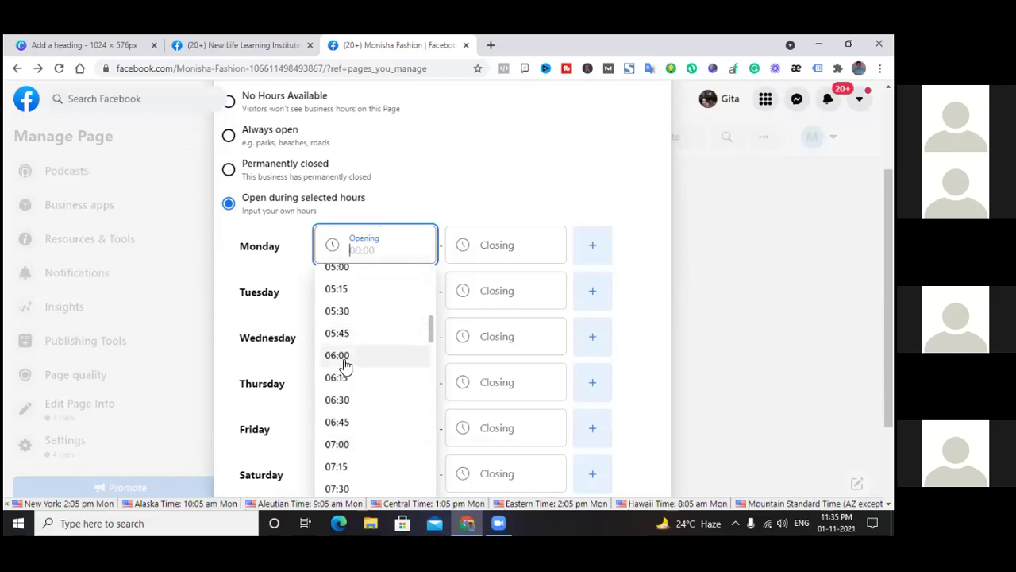
{"action": "scroll", "coordinate": [349, 362], "scroll_direction": "down", "scroll_amount": 4}
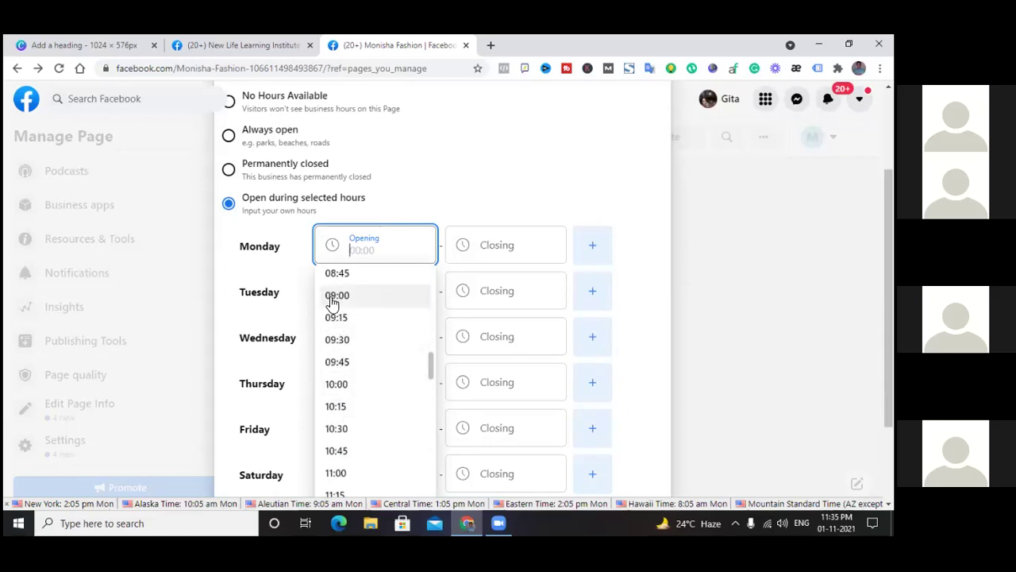
{"action": "left_click", "coordinate": [338, 296]}
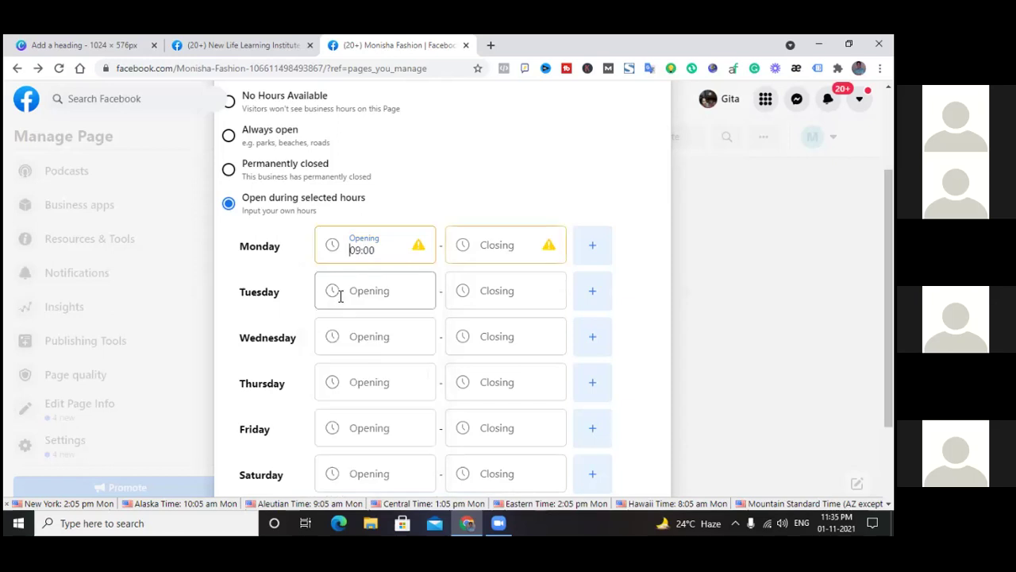
{"action": "left_click", "coordinate": [515, 247]}
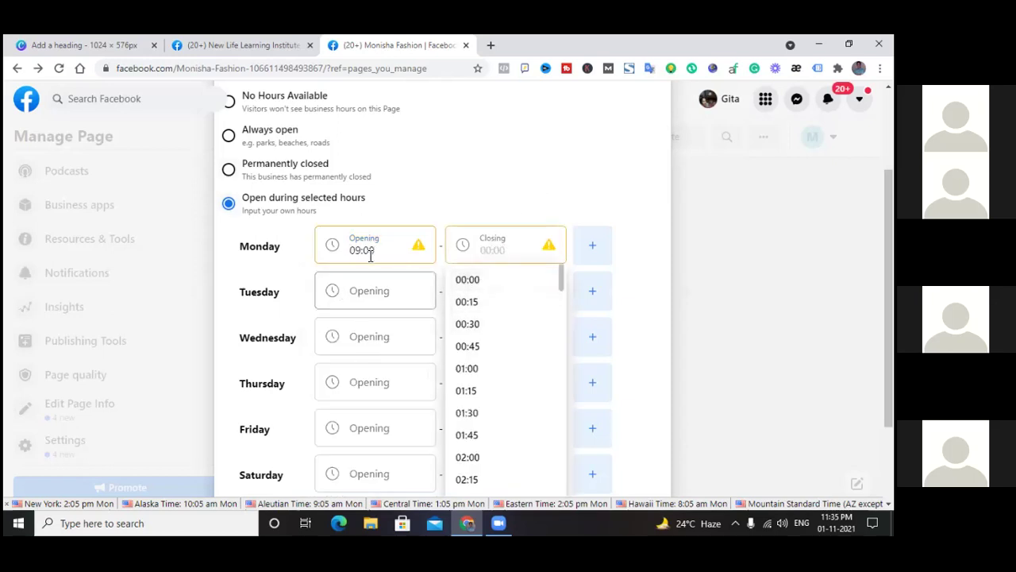
{"action": "scroll", "coordinate": [491, 346], "scroll_direction": "down", "scroll_amount": 3}
{"action": "scroll", "coordinate": [493, 345], "scroll_direction": "up", "scroll_amount": 3}
{"action": "scroll", "coordinate": [467, 383], "scroll_direction": "down", "scroll_amount": 4}
{"action": "scroll", "coordinate": [467, 383], "scroll_direction": "down", "scroll_amount": 2}
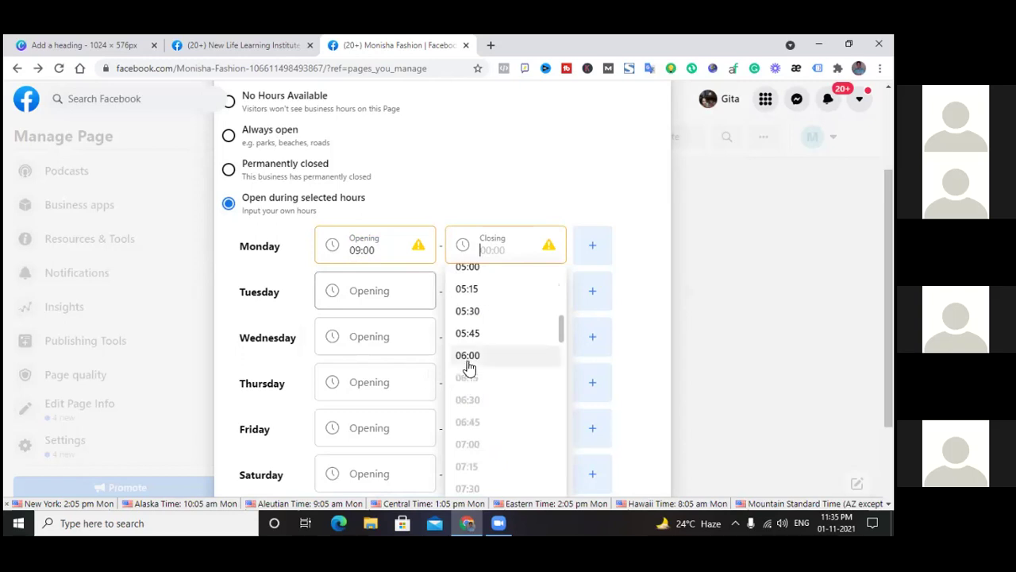
{"action": "scroll", "coordinate": [467, 370], "scroll_direction": "up", "scroll_amount": 2}
{"action": "scroll", "coordinate": [468, 364], "scroll_direction": "up", "scroll_amount": 1}
{"action": "scroll", "coordinate": [469, 364], "scroll_direction": "down", "scroll_amount": 1}
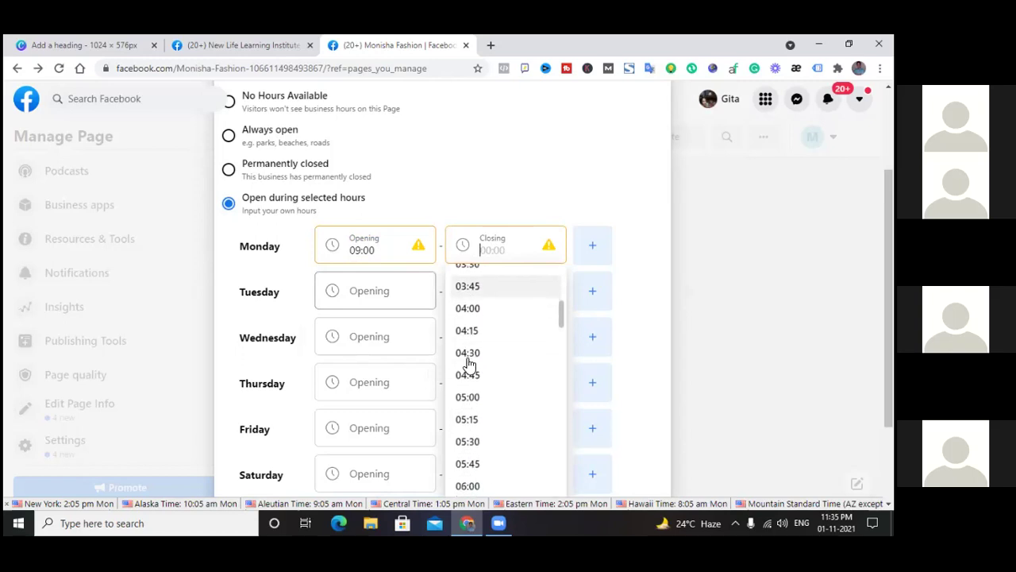
{"action": "scroll", "coordinate": [469, 391], "scroll_direction": "down", "scroll_amount": 2}
{"action": "scroll", "coordinate": [469, 391], "scroll_direction": "up", "scroll_amount": 6}
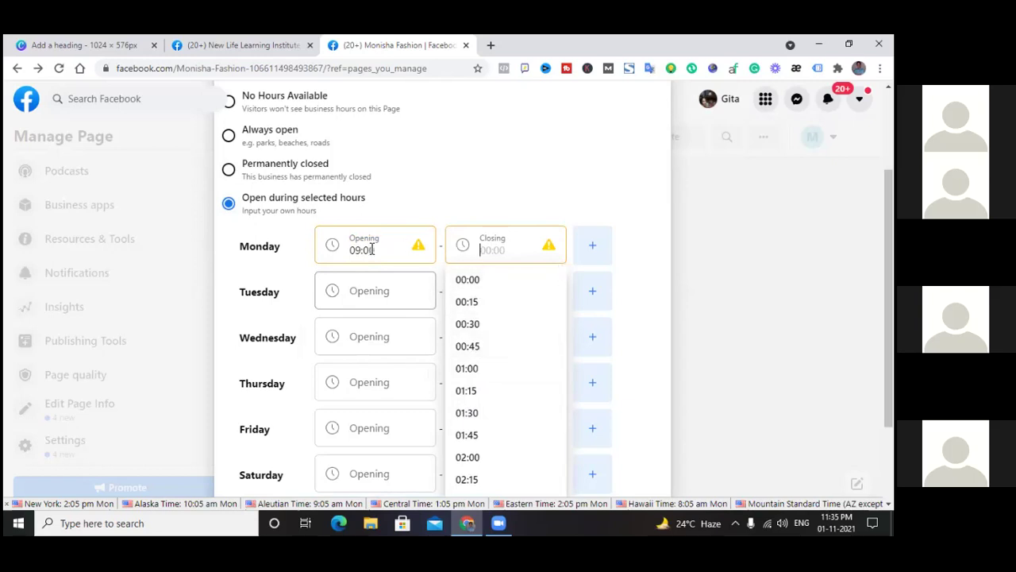
{"action": "scroll", "coordinate": [483, 297], "scroll_direction": "down", "scroll_amount": 5}
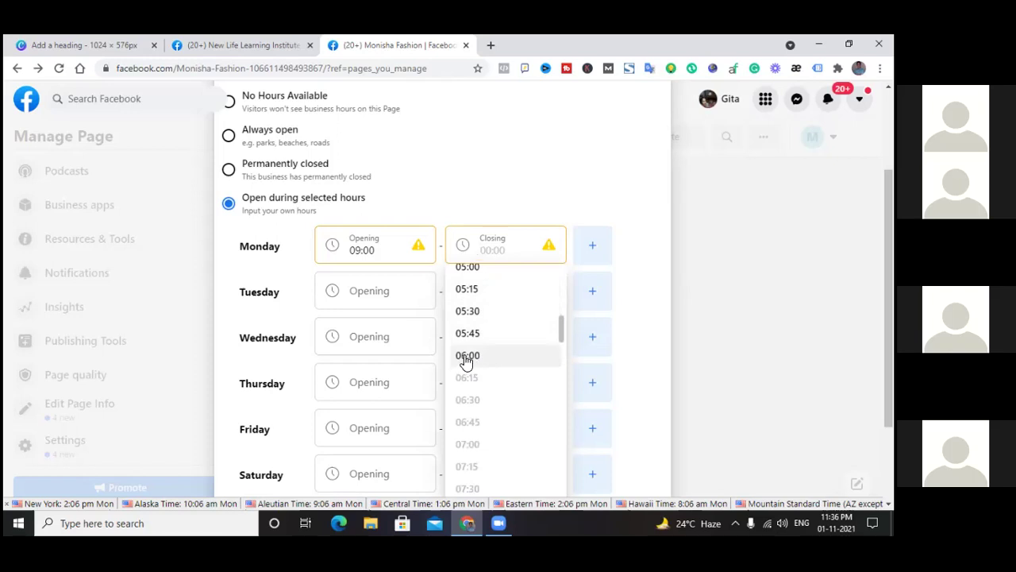
{"action": "scroll", "coordinate": [472, 385], "scroll_direction": "down", "scroll_amount": 3}
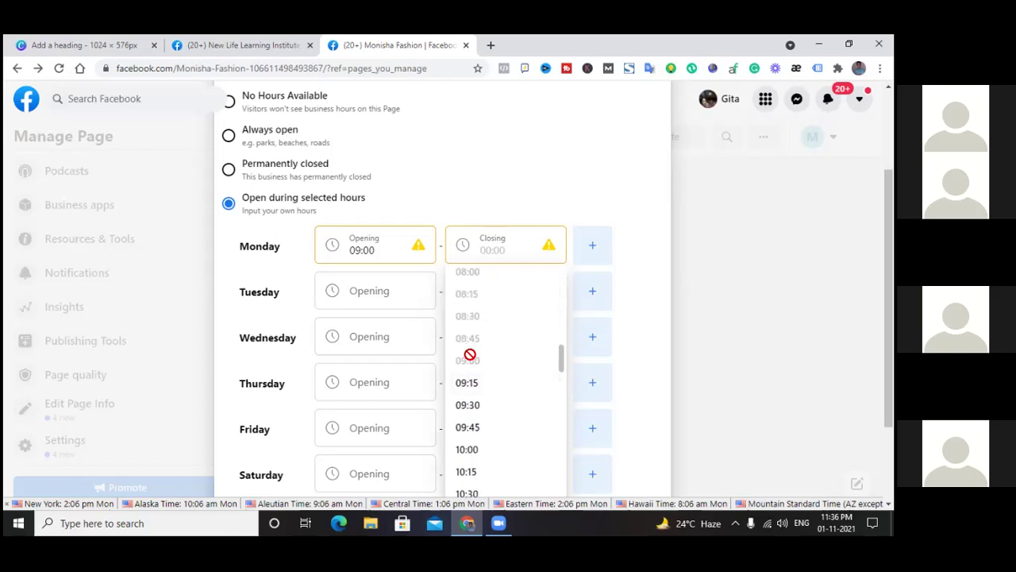
{"action": "scroll", "coordinate": [488, 385], "scroll_direction": "down", "scroll_amount": 7}
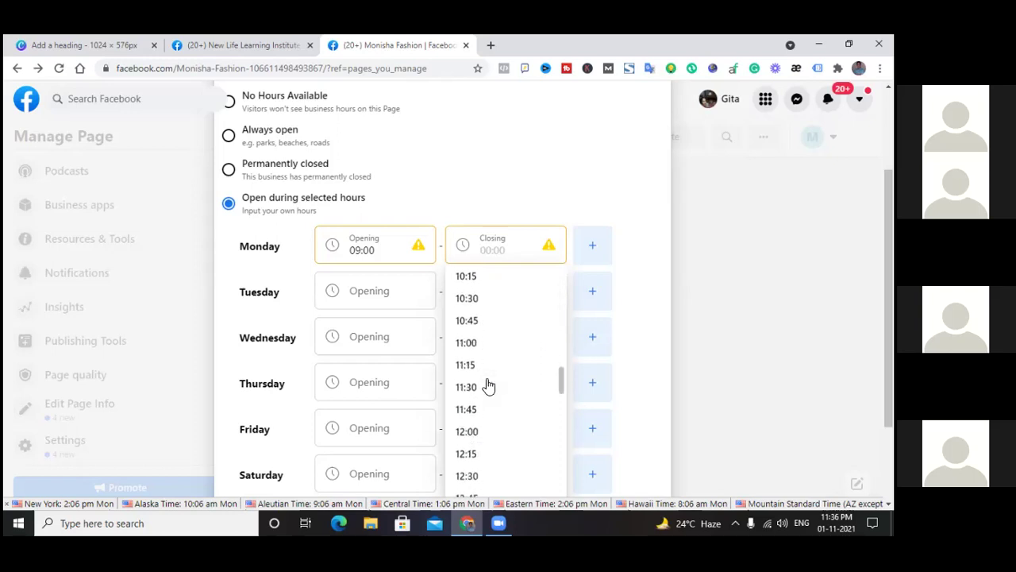
{"action": "scroll", "coordinate": [489, 385], "scroll_direction": "down", "scroll_amount": 4}
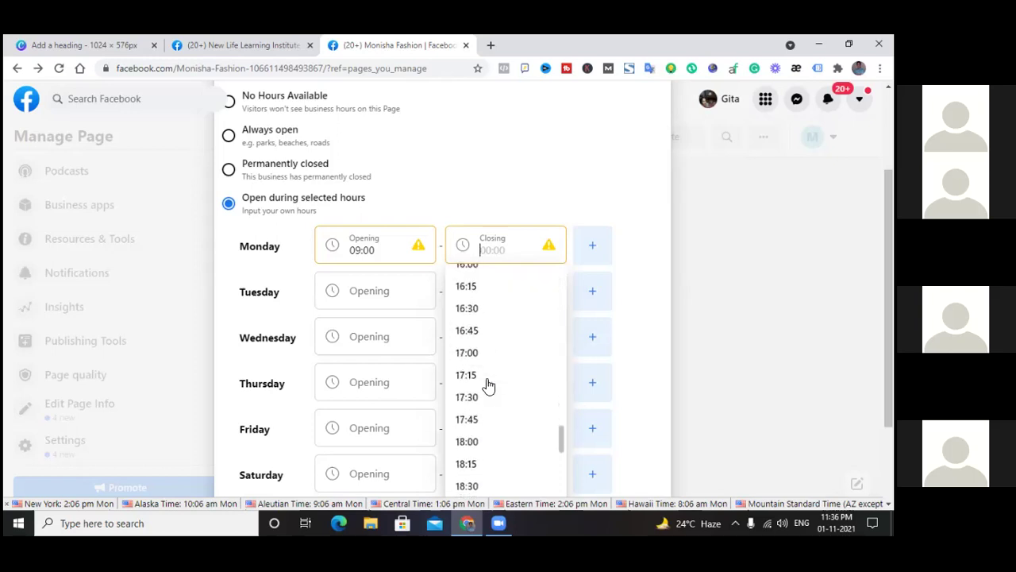
{"action": "scroll", "coordinate": [488, 385], "scroll_direction": "down", "scroll_amount": 4}
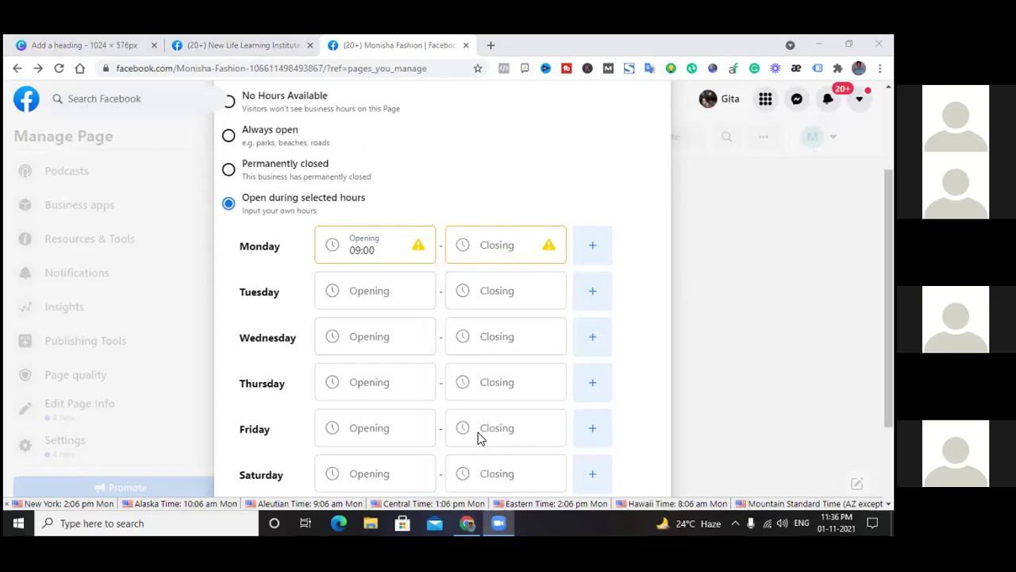
Set Monday's closing time to 18:00, making Monday's hours 09:00–18:00
{"action": "left_click", "coordinate": [500, 247]}
{"action": "scroll", "coordinate": [501, 411], "scroll_direction": "down", "scroll_amount": 10}
{"action": "scroll", "coordinate": [504, 410], "scroll_direction": "down", "scroll_amount": 13}
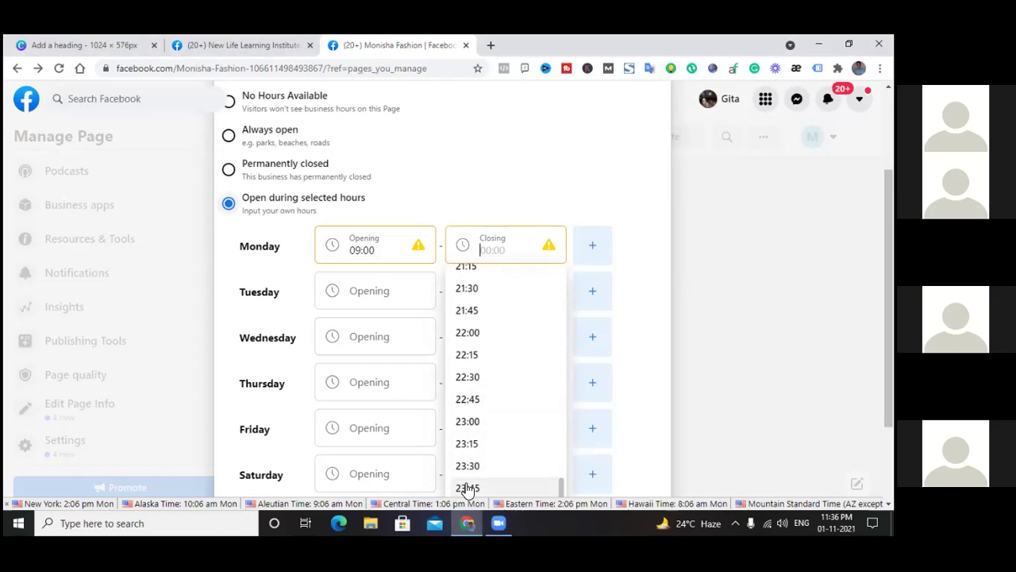
{"action": "scroll", "coordinate": [482, 483], "scroll_direction": "up", "scroll_amount": 3}
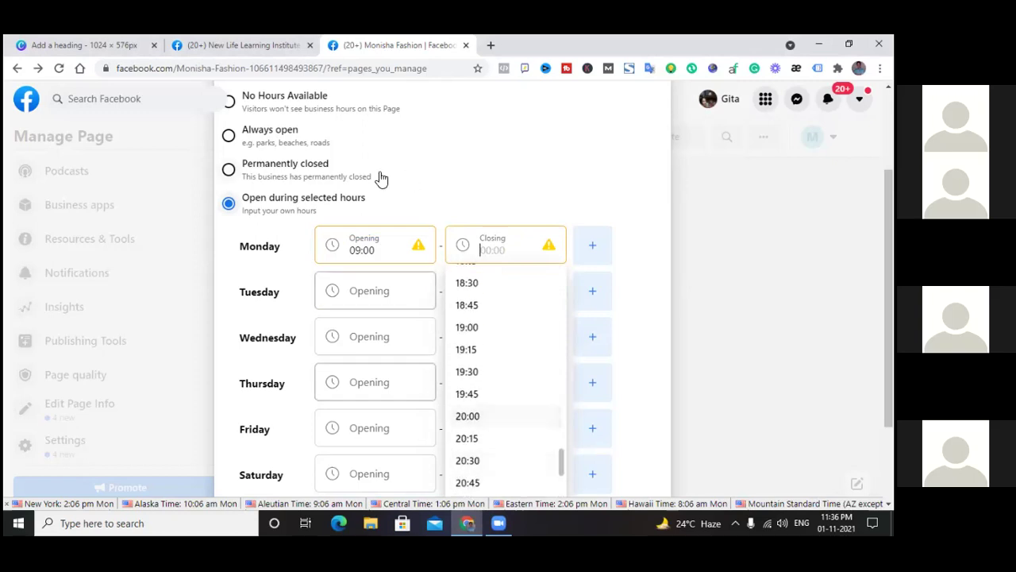
{"action": "scroll", "coordinate": [500, 417], "scroll_direction": "up", "scroll_amount": 3}
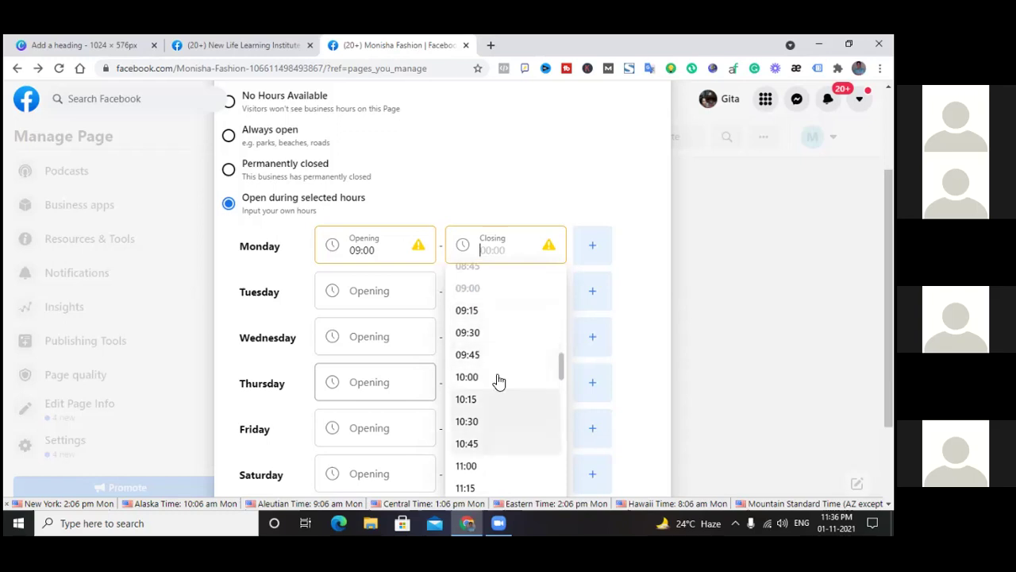
{"action": "scroll", "coordinate": [499, 317], "scroll_direction": "down", "scroll_amount": 3}
{"action": "scroll", "coordinate": [495, 320], "scroll_direction": "down", "scroll_amount": 6}
{"action": "scroll", "coordinate": [499, 417], "scroll_direction": "up", "scroll_amount": 4}
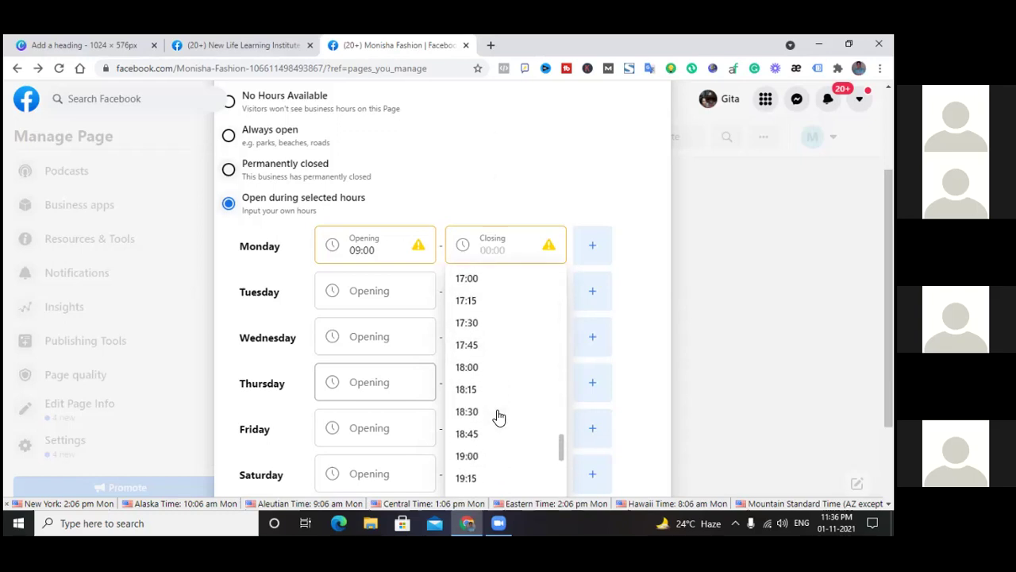
{"action": "scroll", "coordinate": [498, 417], "scroll_direction": "up", "scroll_amount": 3}
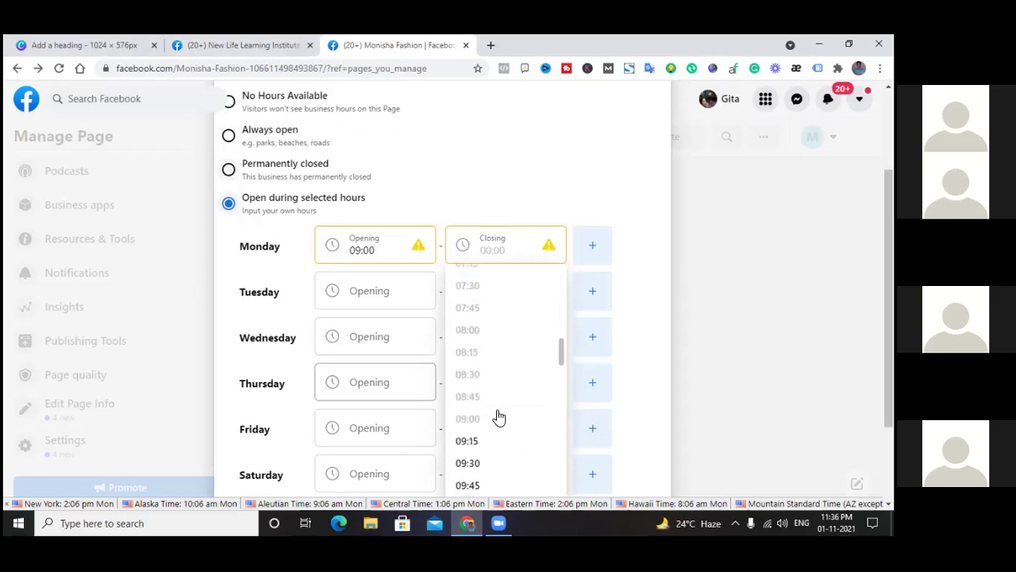
{"action": "scroll", "coordinate": [498, 417], "scroll_direction": "up", "scroll_amount": 3}
{"action": "scroll", "coordinate": [472, 382], "scroll_direction": "down", "scroll_amount": 3}
{"action": "scroll", "coordinate": [472, 382], "scroll_direction": "down", "scroll_amount": 1}
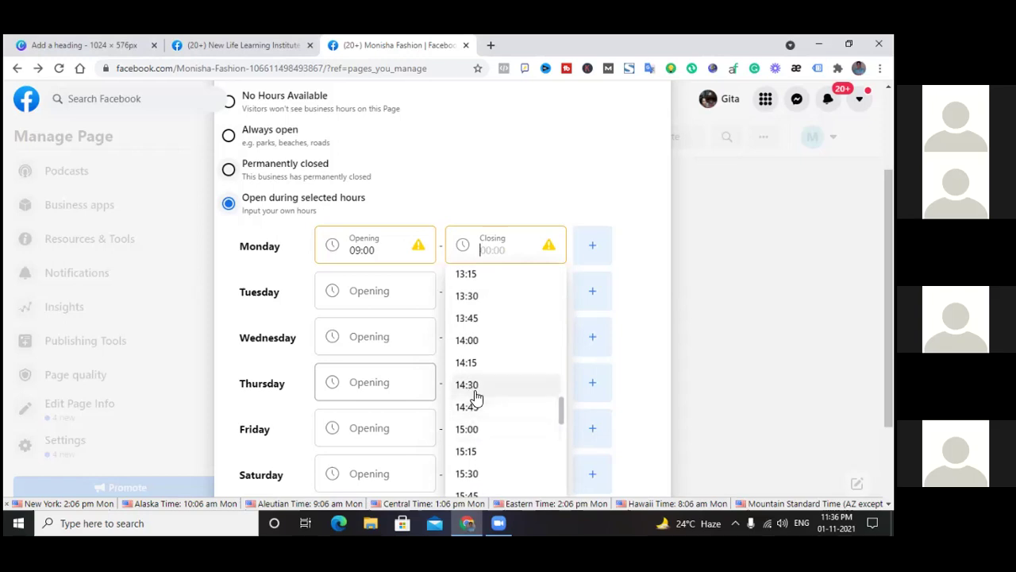
{"action": "scroll", "coordinate": [471, 399], "scroll_direction": "down", "scroll_amount": 2}
{"action": "scroll", "coordinate": [480, 405], "scroll_direction": "down", "scroll_amount": 3}
{"action": "scroll", "coordinate": [479, 407], "scroll_direction": "down", "scroll_amount": 1}
{"action": "scroll", "coordinate": [478, 408], "scroll_direction": "up", "scroll_amount": 3}
{"action": "scroll", "coordinate": [479, 382], "scroll_direction": "up", "scroll_amount": 2}
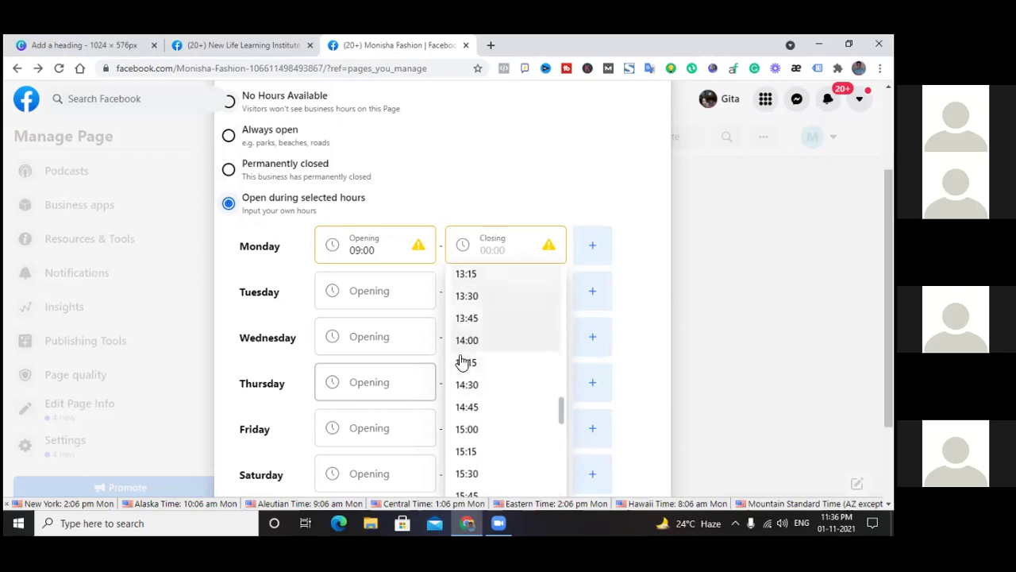
{"action": "scroll", "coordinate": [484, 343], "scroll_direction": "up", "scroll_amount": 4}
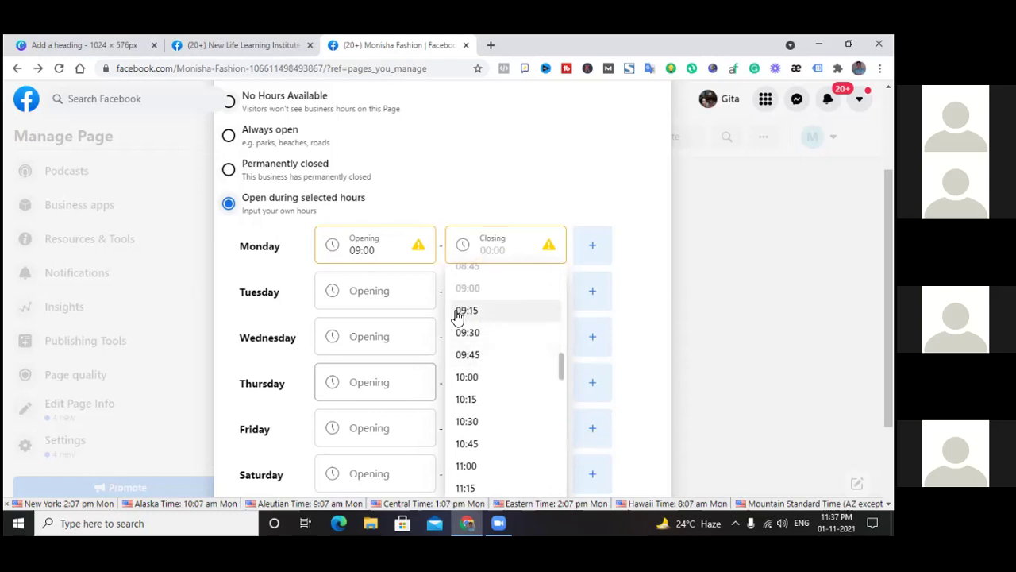
{"action": "scroll", "coordinate": [484, 342], "scroll_direction": "down", "scroll_amount": 4}
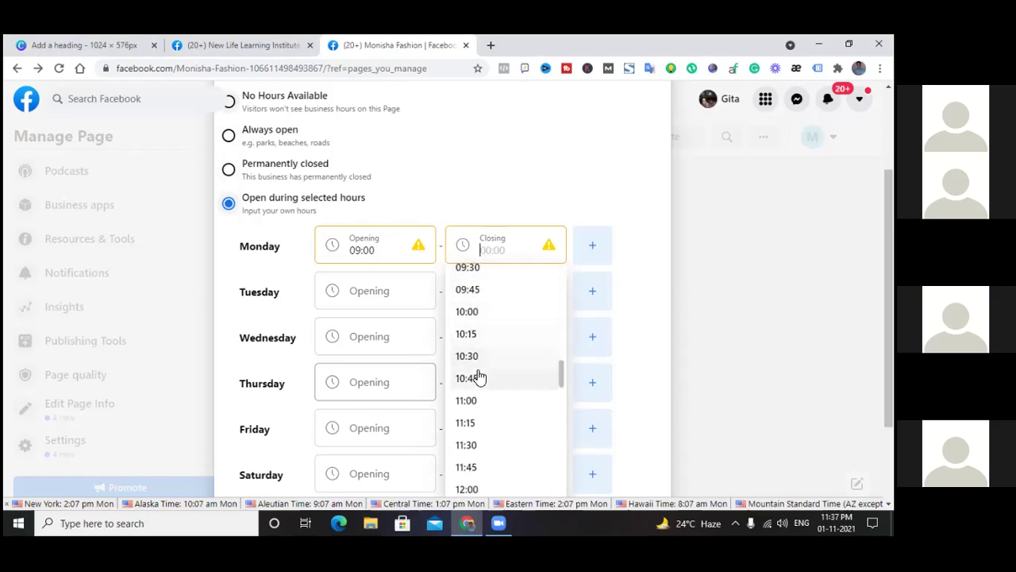
{"action": "scroll", "coordinate": [479, 373], "scroll_direction": "down", "scroll_amount": 3}
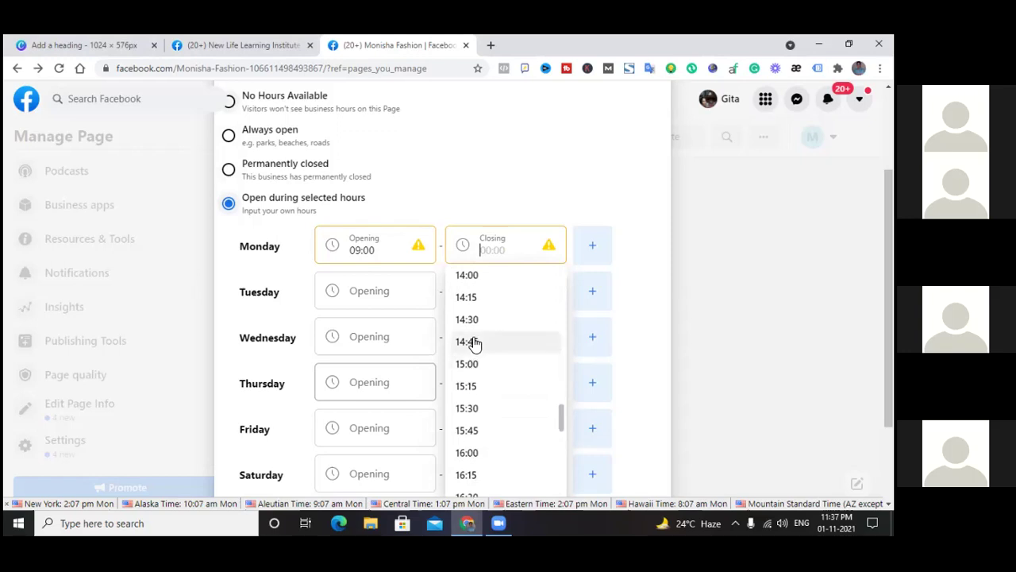
{"action": "scroll", "coordinate": [467, 401], "scroll_direction": "down", "scroll_amount": 2}
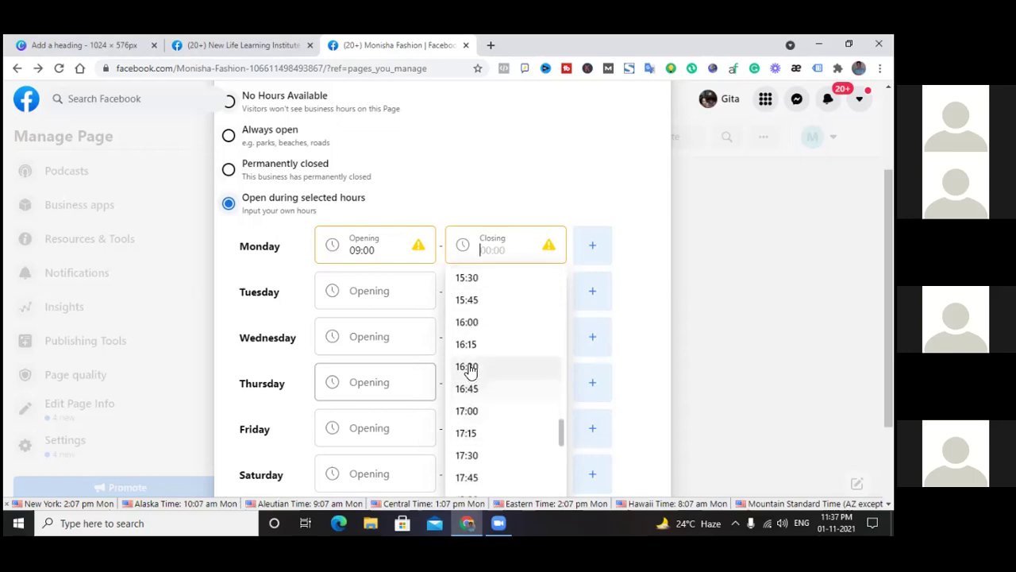
{"action": "scroll", "coordinate": [463, 451], "scroll_direction": "down", "scroll_amount": 2}
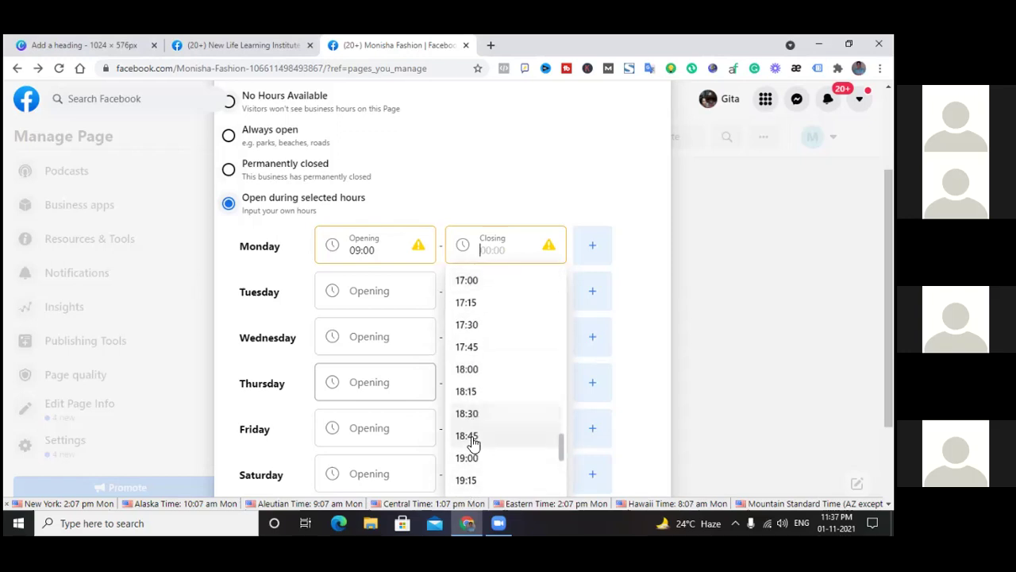
{"action": "left_click", "coordinate": [475, 370]}
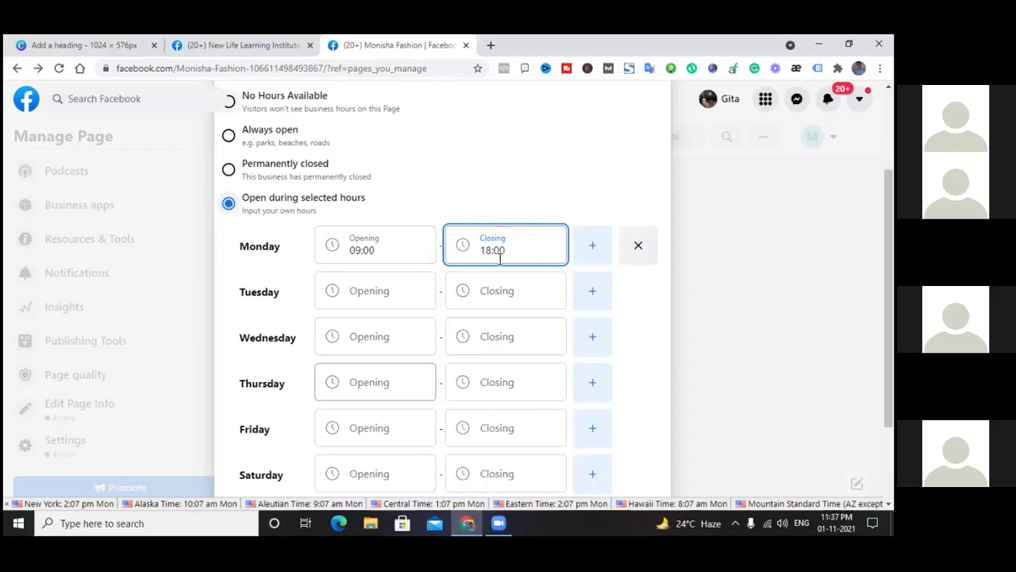
Add a second, empty time range under Monday and browse its opening times
{"action": "left_click", "coordinate": [591, 246]}
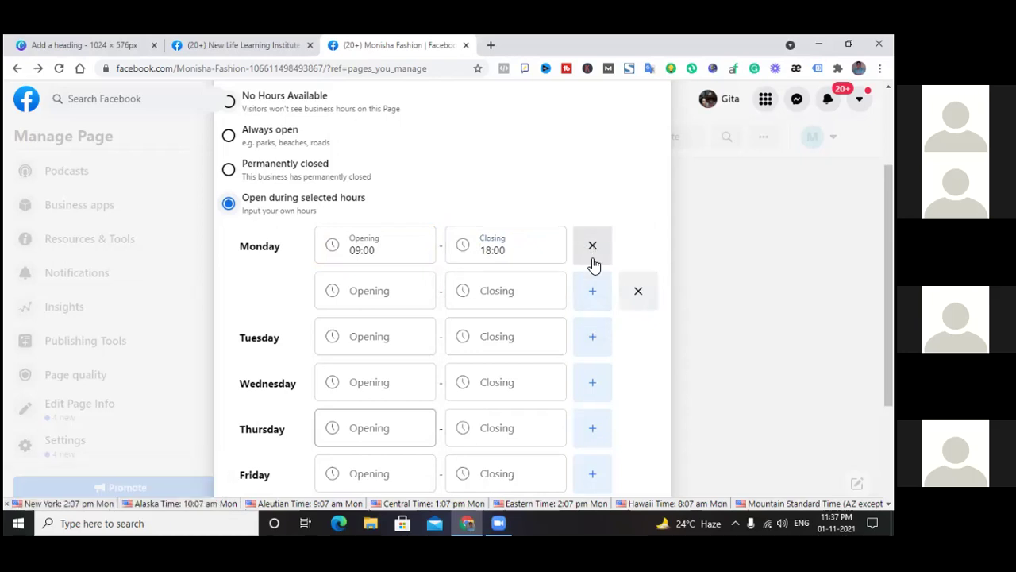
{"action": "left_click", "coordinate": [382, 290]}
{"action": "scroll", "coordinate": [363, 355], "scroll_direction": "down", "scroll_amount": 10}
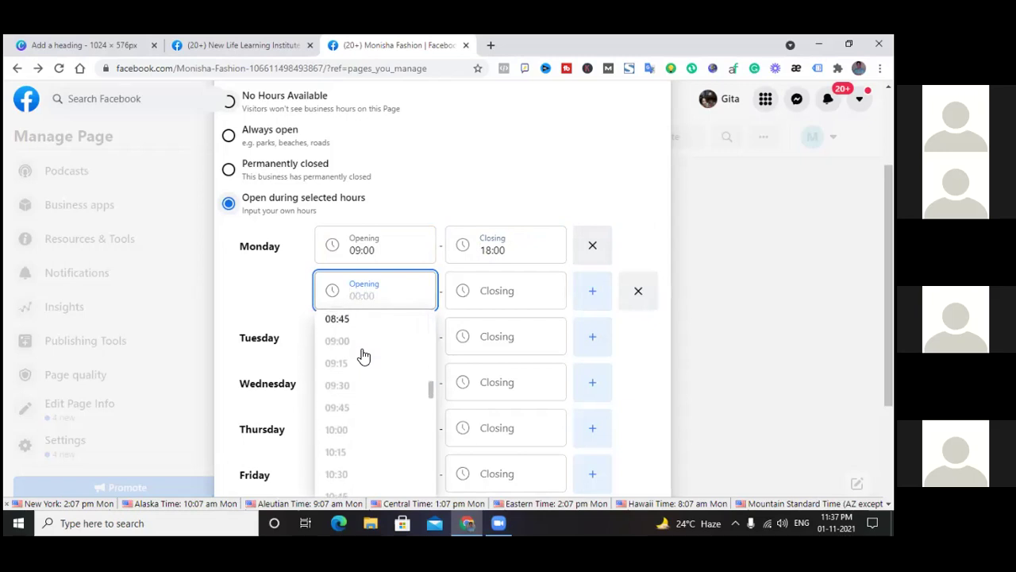
{"action": "scroll", "coordinate": [363, 355], "scroll_direction": "up", "scroll_amount": 1}
{"action": "scroll", "coordinate": [363, 355], "scroll_direction": "down", "scroll_amount": 5}
{"action": "scroll", "coordinate": [363, 355], "scroll_direction": "down", "scroll_amount": 7}
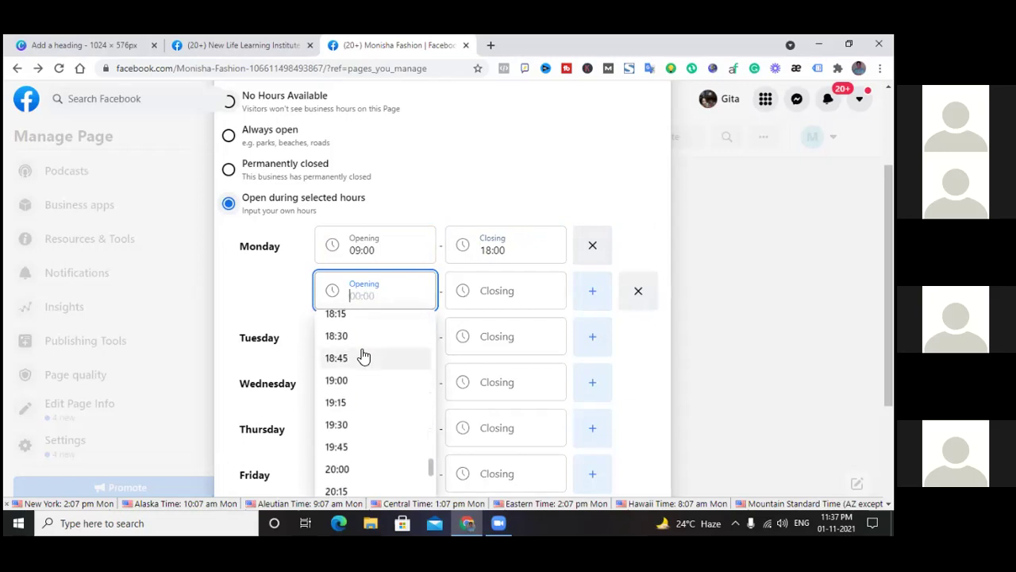
{"action": "scroll", "coordinate": [363, 355], "scroll_direction": "up", "scroll_amount": 1}
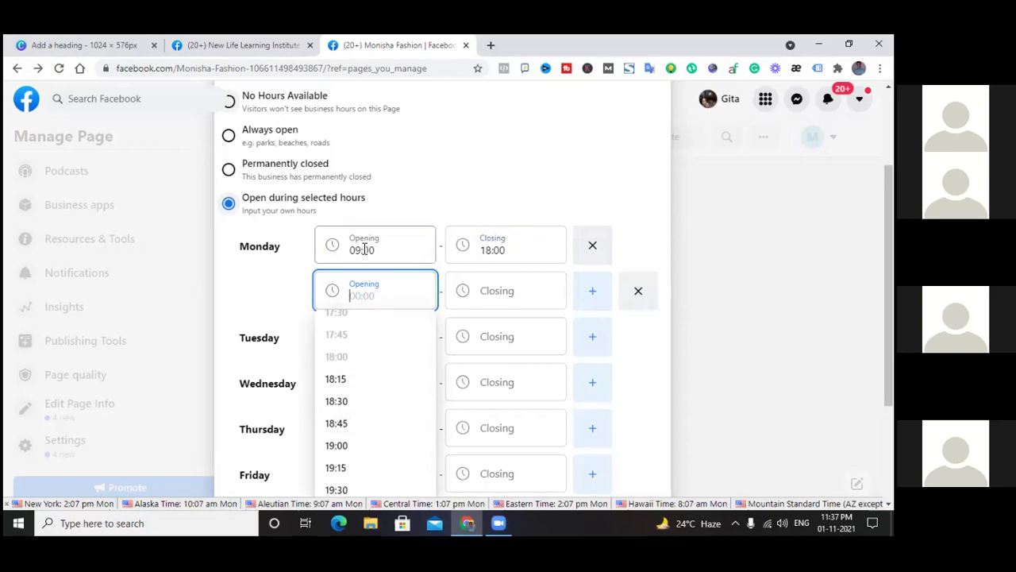
Recheck Monday's first opening time, then remove Monday's hours with the X
{"action": "left_click", "coordinate": [363, 249]}
{"action": "scroll", "coordinate": [355, 358], "scroll_direction": "down", "scroll_amount": 3}
{"action": "scroll", "coordinate": [355, 355], "scroll_direction": "down", "scroll_amount": 5}
{"action": "scroll", "coordinate": [355, 355], "scroll_direction": "down", "scroll_amount": 2}
{"action": "scroll", "coordinate": [372, 355], "scroll_direction": "down", "scroll_amount": 1}
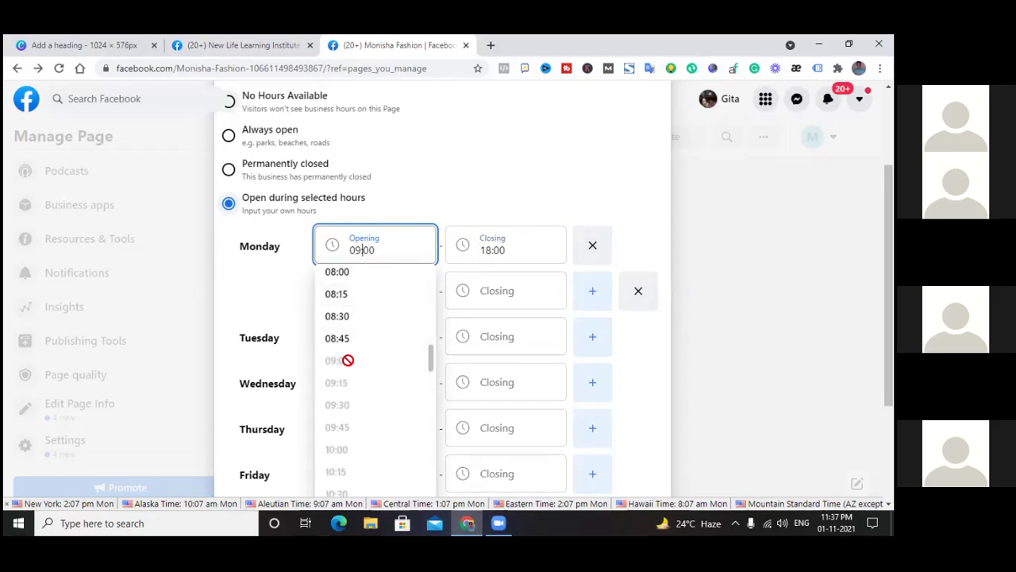
{"action": "left_click", "coordinate": [599, 262]}
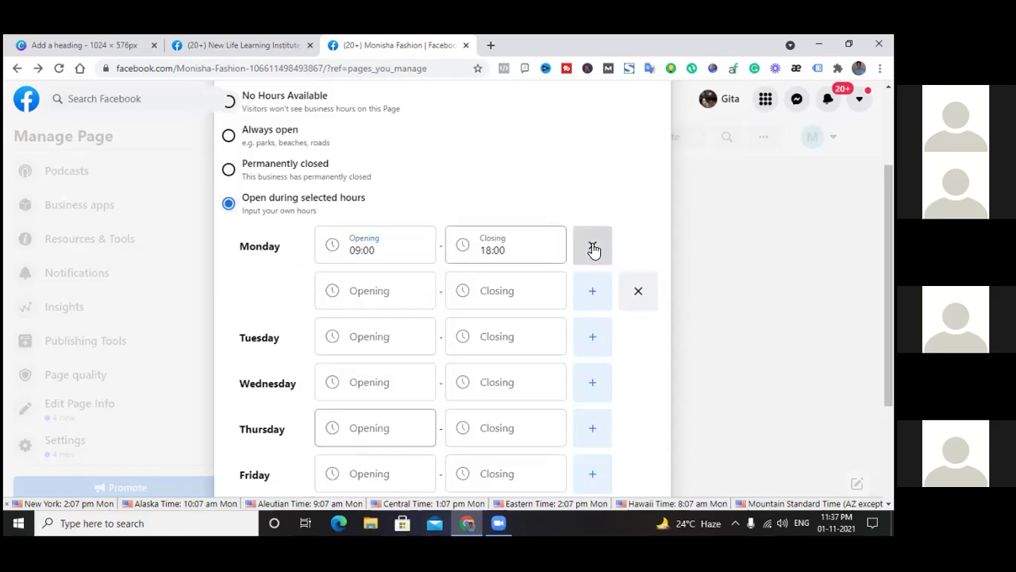
Re-enter Monday's hours as 09:00 opening and 18:00 closing
{"action": "left_click", "coordinate": [386, 246]}
{"action": "scroll", "coordinate": [379, 367], "scroll_direction": "down", "scroll_amount": 3}
{"action": "scroll", "coordinate": [379, 368], "scroll_direction": "down", "scroll_amount": 5}
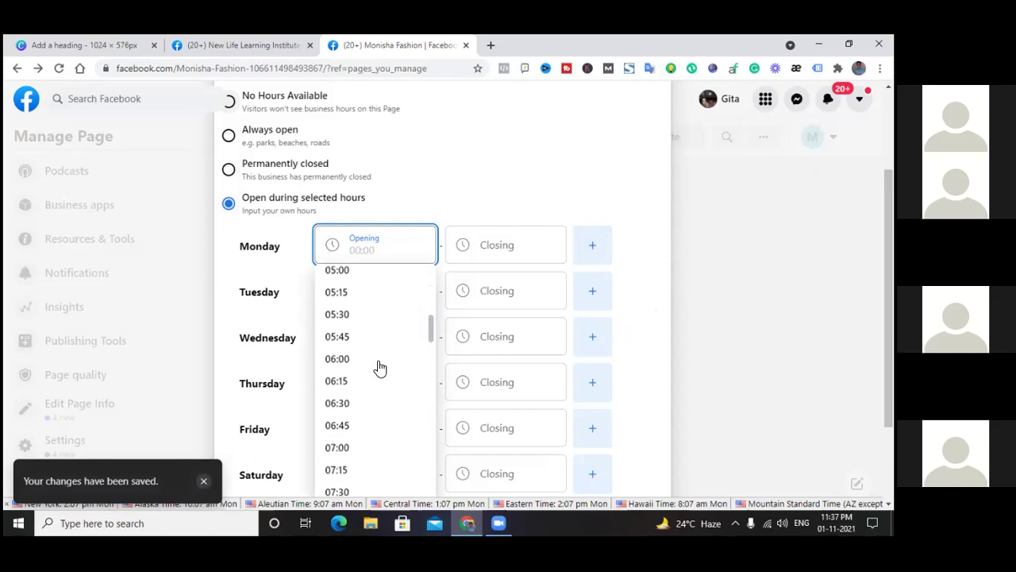
{"action": "scroll", "coordinate": [380, 367], "scroll_direction": "down", "scroll_amount": 1}
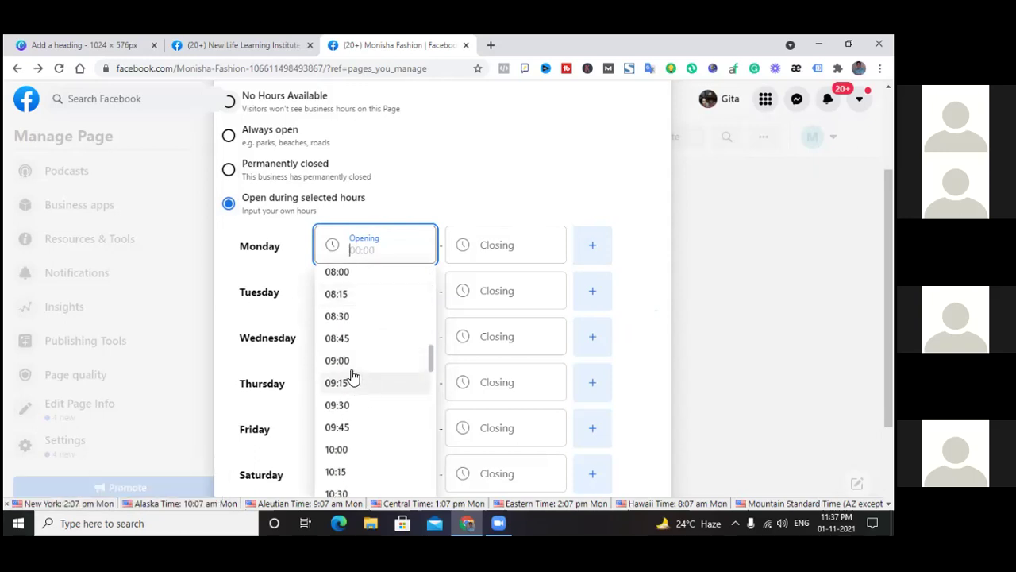
{"action": "left_click", "coordinate": [357, 356]}
{"action": "left_click", "coordinate": [531, 240]}
{"action": "scroll", "coordinate": [505, 366], "scroll_direction": "down", "scroll_amount": 10}
{"action": "scroll", "coordinate": [505, 368], "scroll_direction": "down", "scroll_amount": 8}
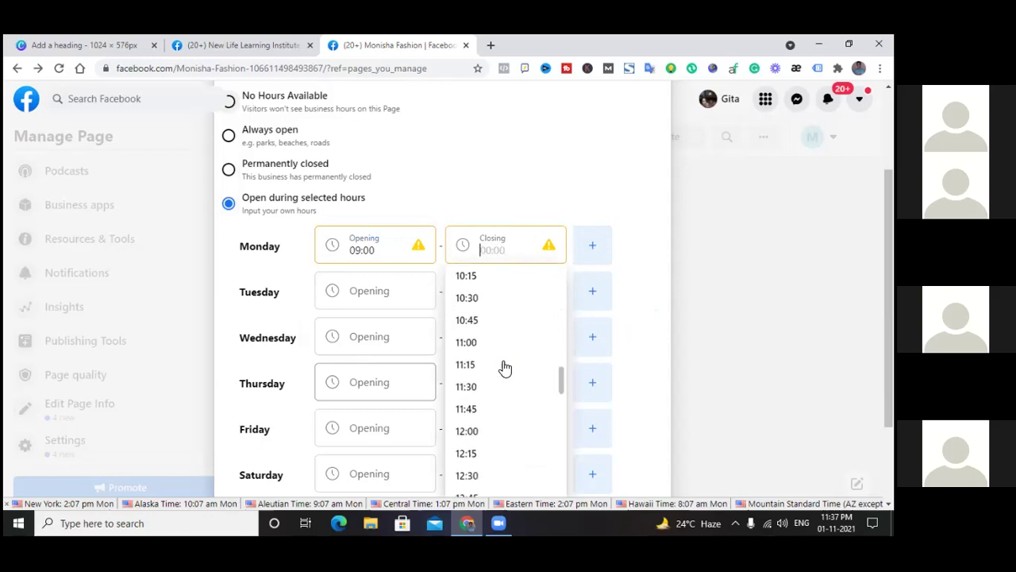
{"action": "scroll", "coordinate": [505, 368], "scroll_direction": "down", "scroll_amount": 1}
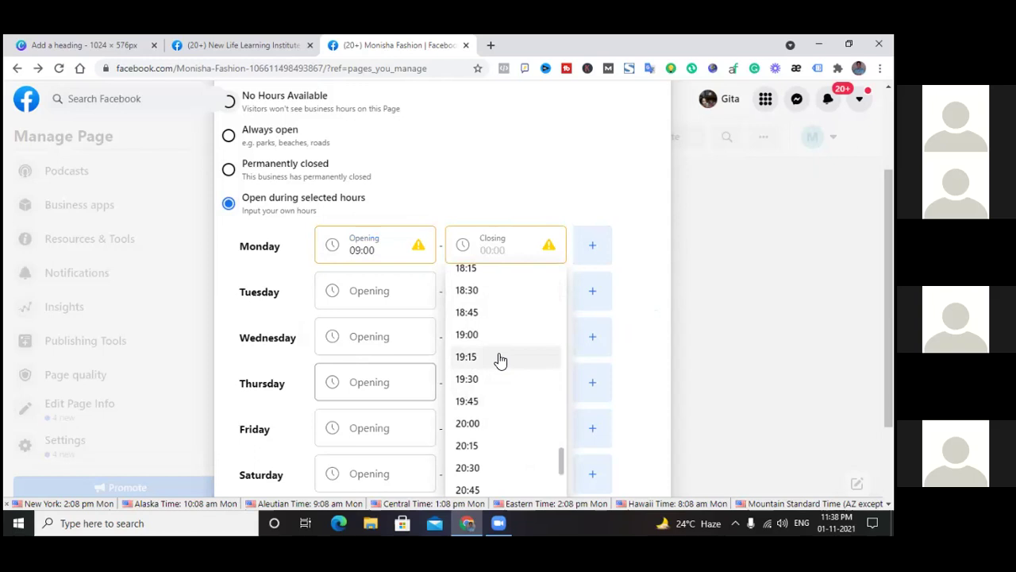
{"action": "scroll", "coordinate": [499, 358], "scroll_direction": "up", "scroll_amount": 1}
{"action": "left_click", "coordinate": [483, 318]}
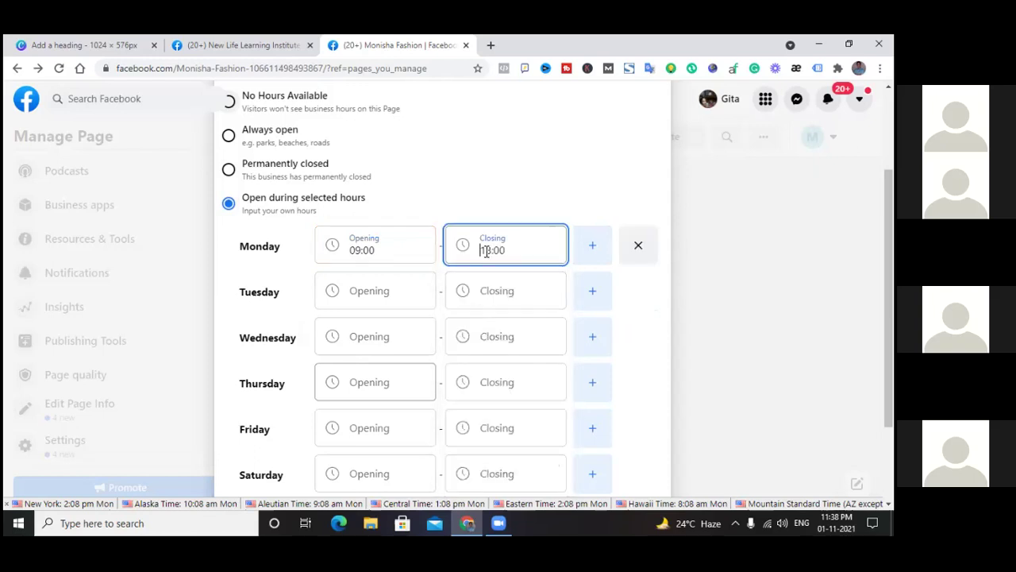
Start Tuesday's opening time, add a Monday range, then clear Monday's hours
{"action": "left_click", "coordinate": [363, 297]}
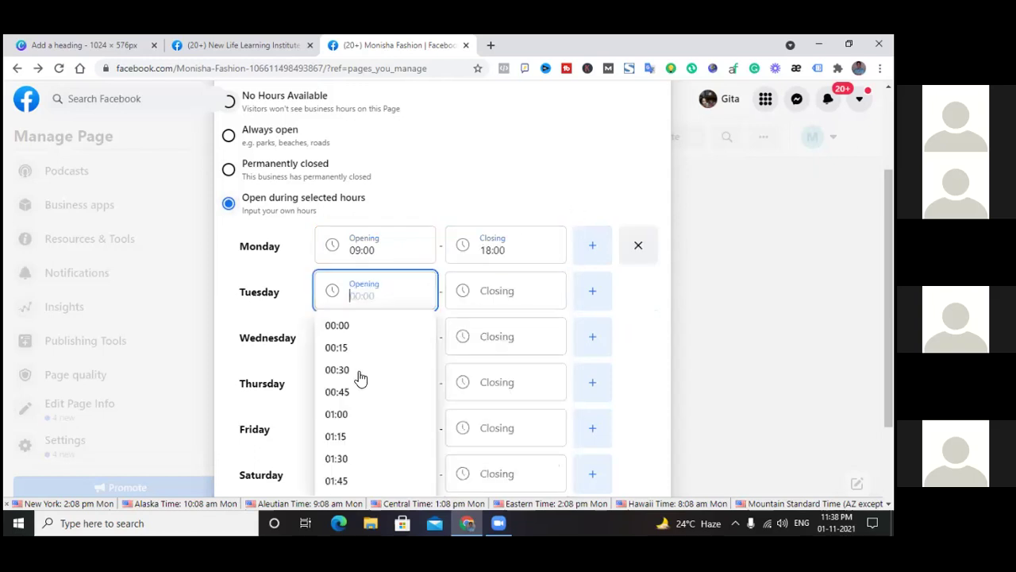
{"action": "scroll", "coordinate": [359, 380], "scroll_direction": "down", "scroll_amount": 6}
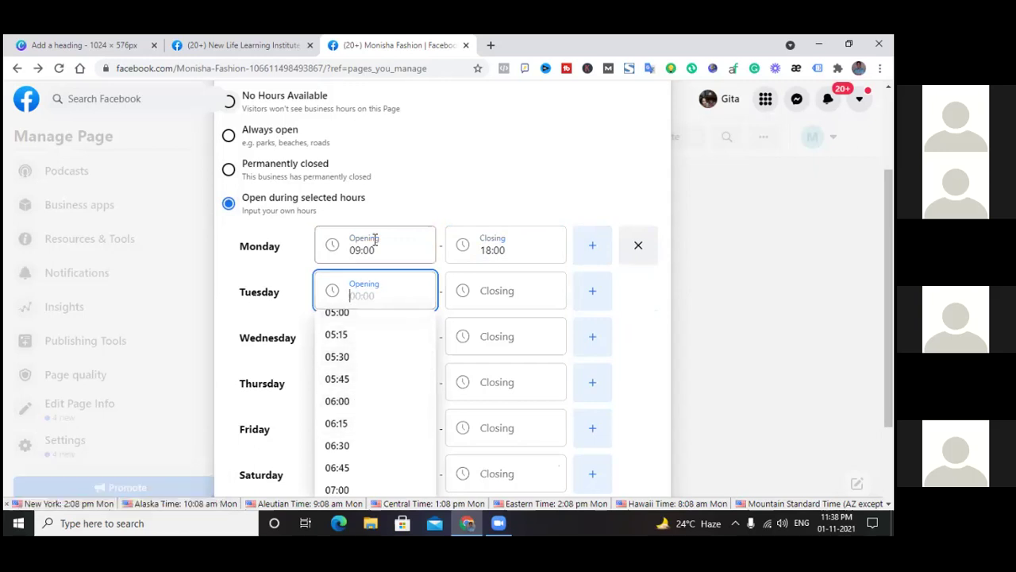
{"action": "left_click", "coordinate": [594, 249]}
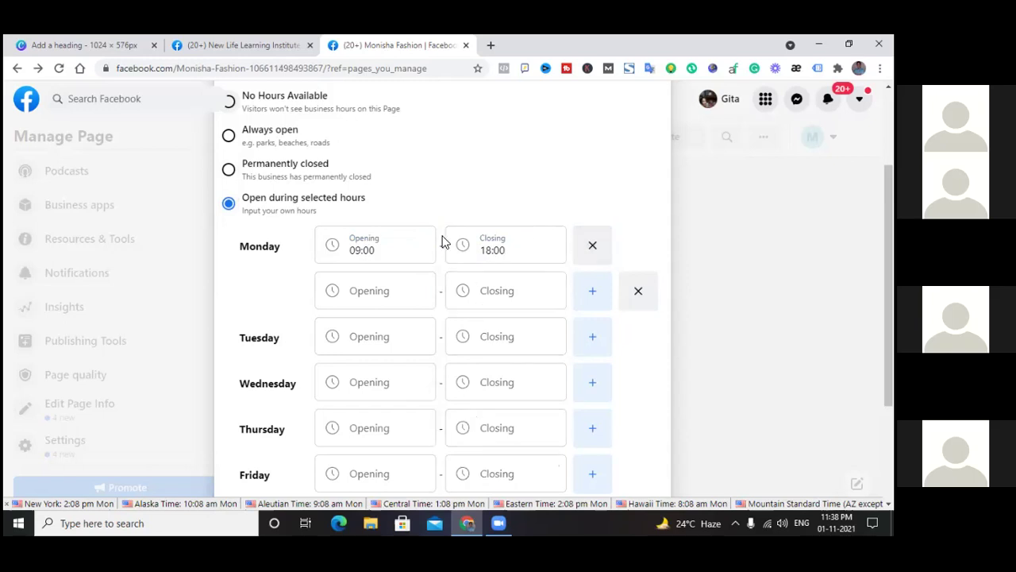
{"action": "left_click", "coordinate": [592, 251]}
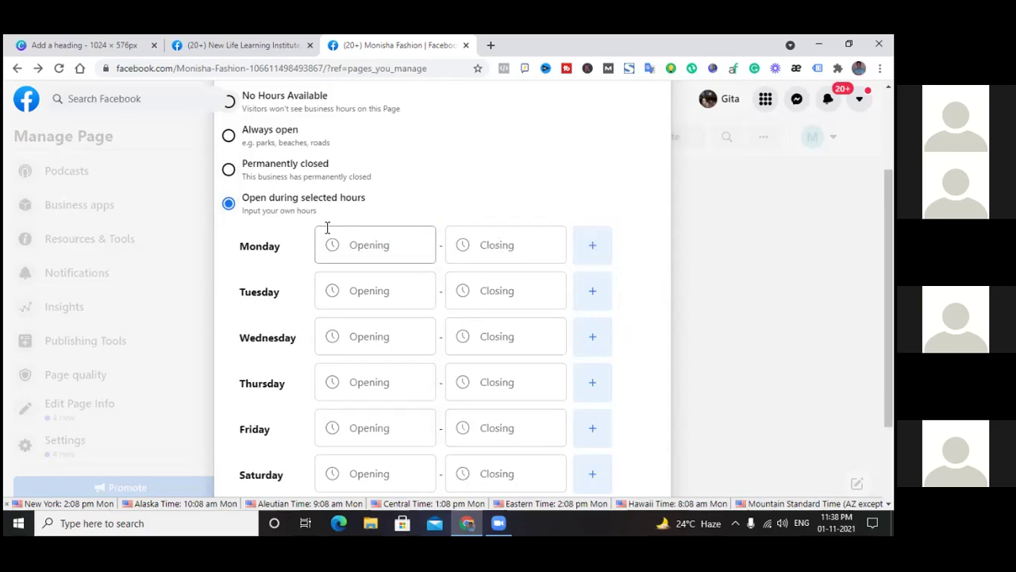
Set Monisha Fashion's business hours to Always open and finish editing
{"action": "left_click", "coordinate": [370, 249]}
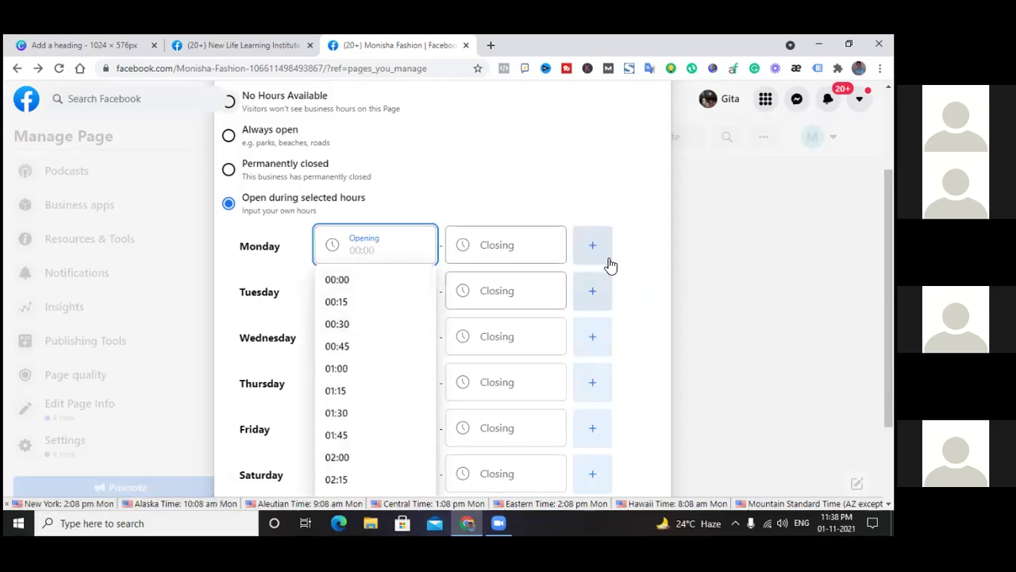
{"action": "scroll", "coordinate": [370, 370], "scroll_direction": "down", "scroll_amount": 4}
{"action": "scroll", "coordinate": [374, 373], "scroll_direction": "up", "scroll_amount": 3}
{"action": "scroll", "coordinate": [374, 373], "scroll_direction": "up", "scroll_amount": 2}
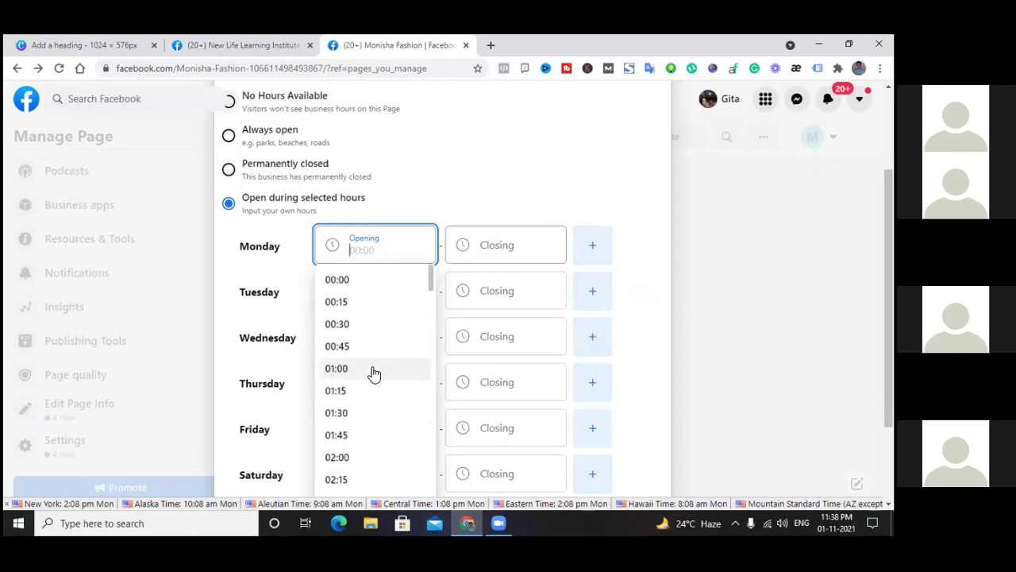
{"action": "scroll", "coordinate": [374, 373], "scroll_direction": "down", "scroll_amount": 8}
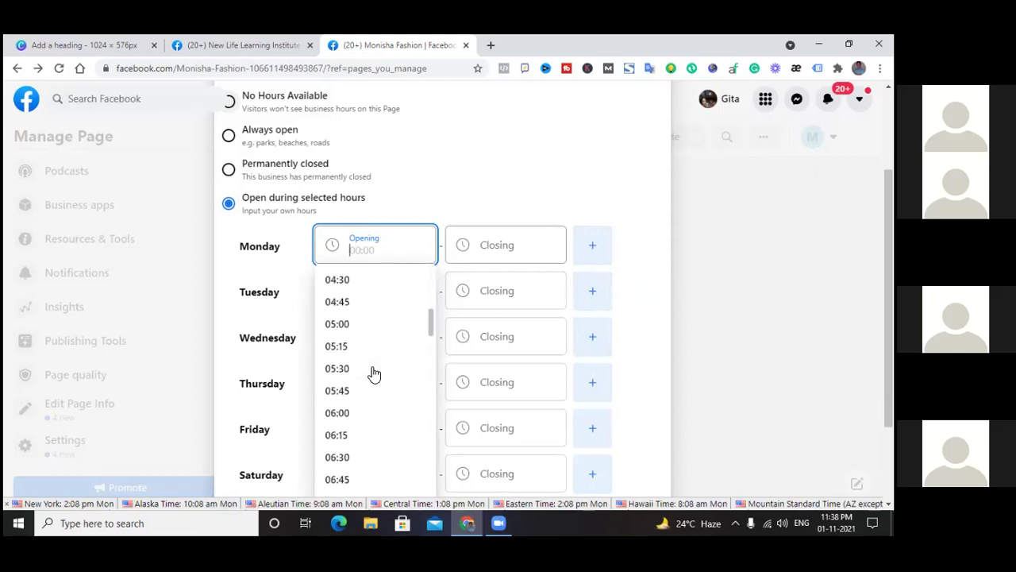
{"action": "left_click", "coordinate": [662, 214]}
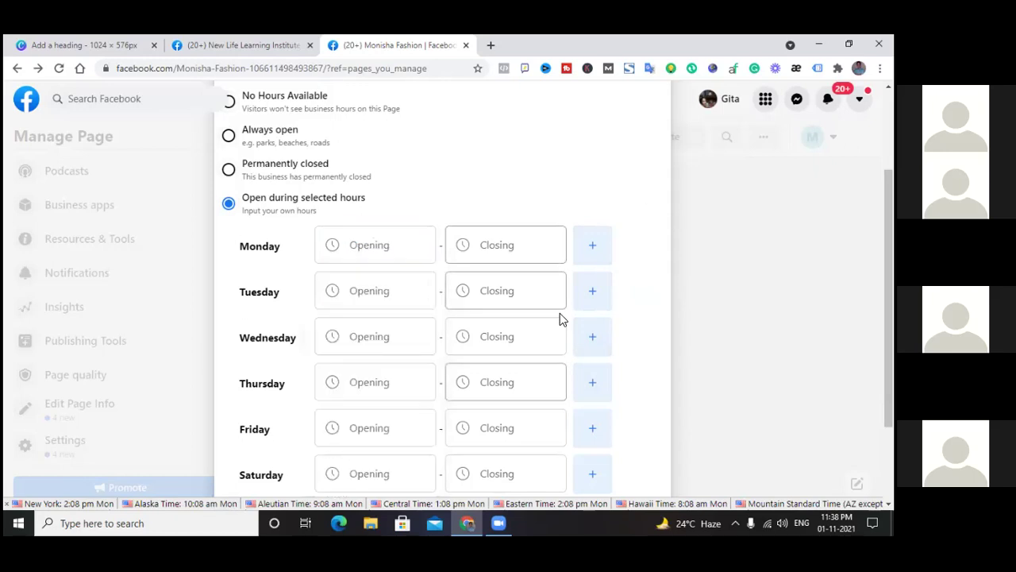
{"action": "scroll", "coordinate": [441, 159], "scroll_direction": "up", "scroll_amount": 2}
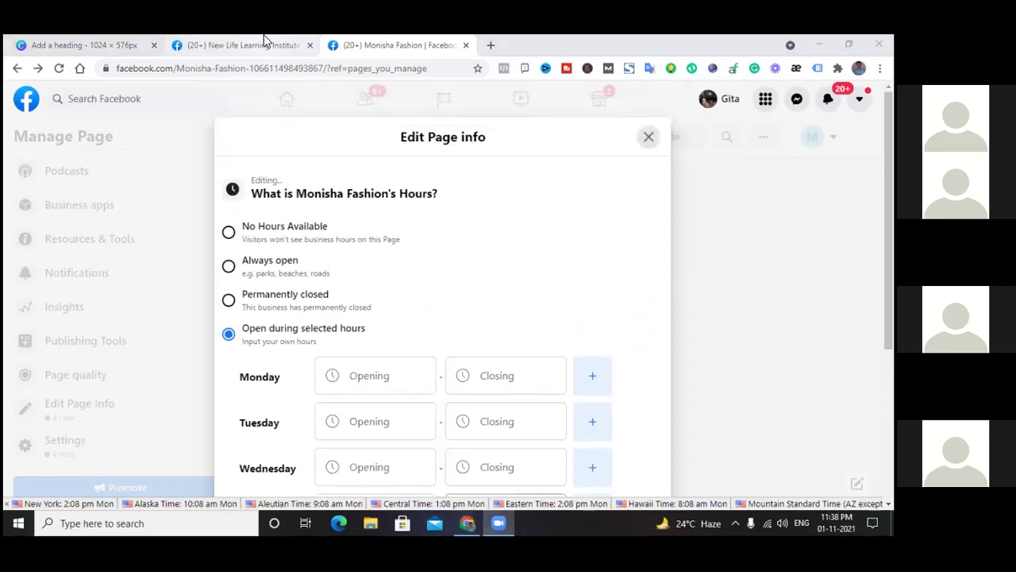
{"action": "left_click", "coordinate": [229, 269]}
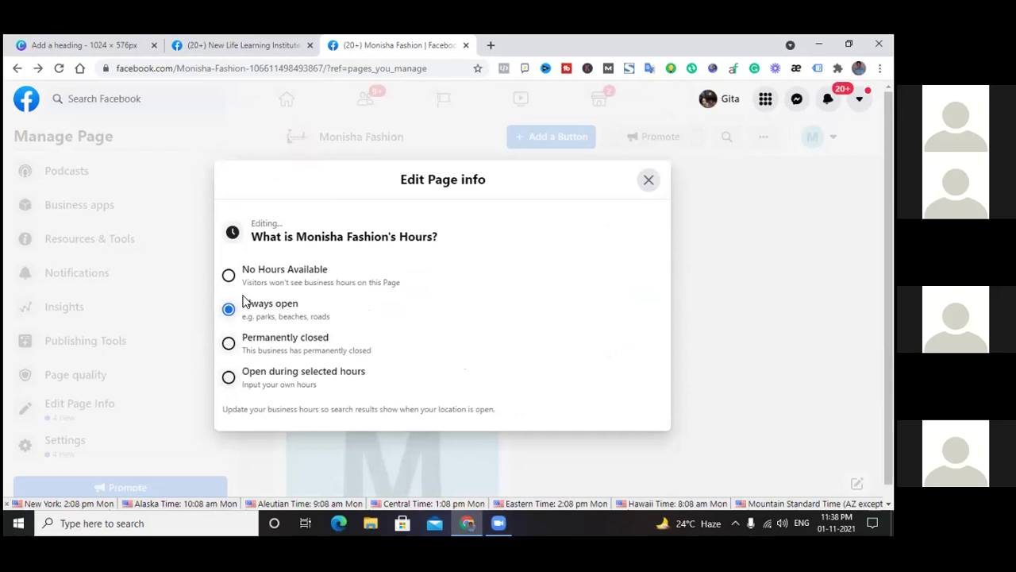
{"action": "left_click", "coordinate": [649, 181]}
Scroll through the Monisha Fashion page from cover photo to Page transparency and back
{"action": "scroll", "coordinate": [366, 298], "scroll_direction": "down", "scroll_amount": 3}
{"action": "scroll", "coordinate": [378, 285], "scroll_direction": "up", "scroll_amount": 3}
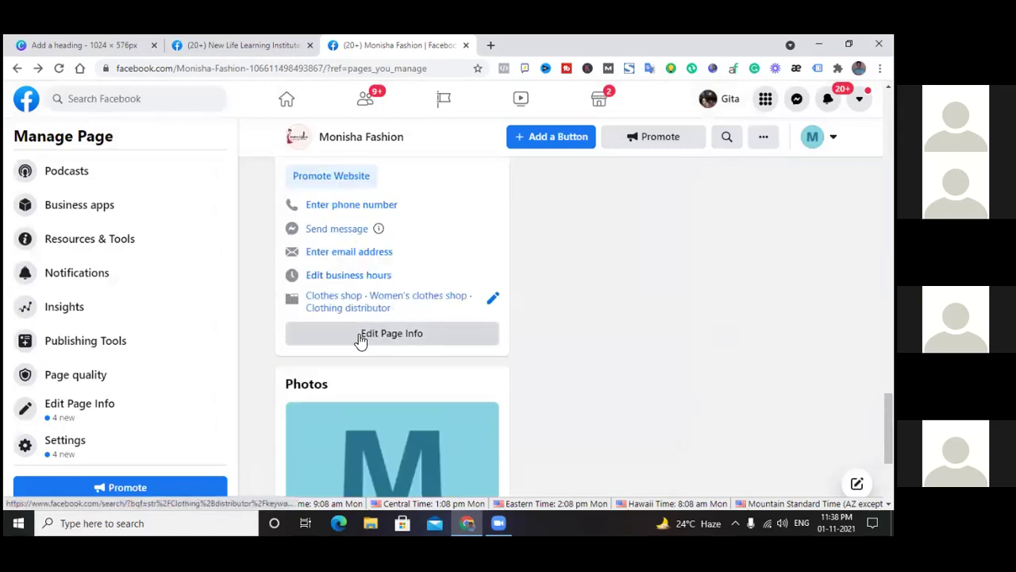
{"action": "scroll", "coordinate": [359, 340], "scroll_direction": "up", "scroll_amount": 10}
{"action": "scroll", "coordinate": [357, 339], "scroll_direction": "up", "scroll_amount": 5}
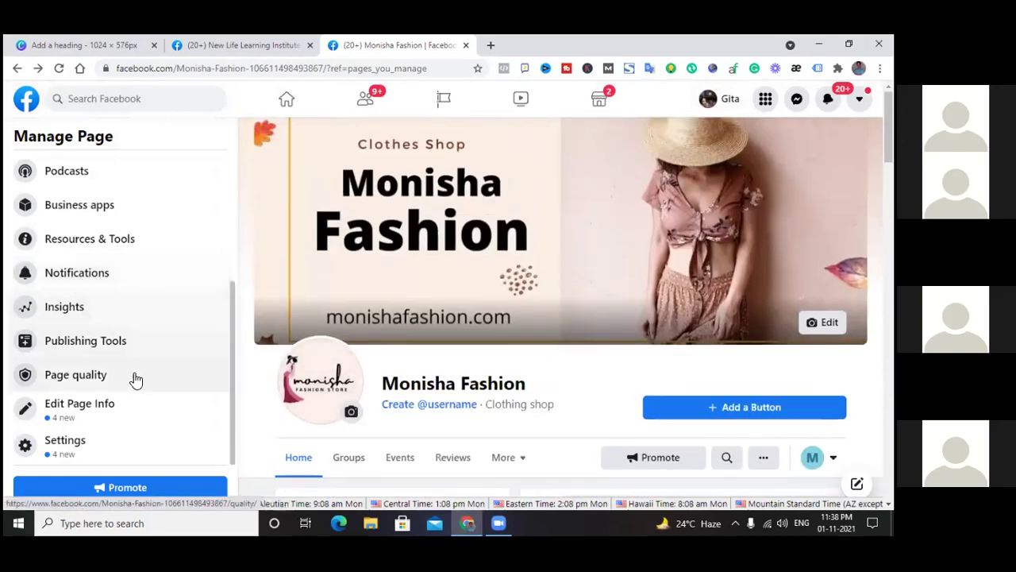
{"action": "scroll", "coordinate": [419, 256], "scroll_direction": "down", "scroll_amount": 8}
{"action": "scroll", "coordinate": [421, 257], "scroll_direction": "down", "scroll_amount": 10}
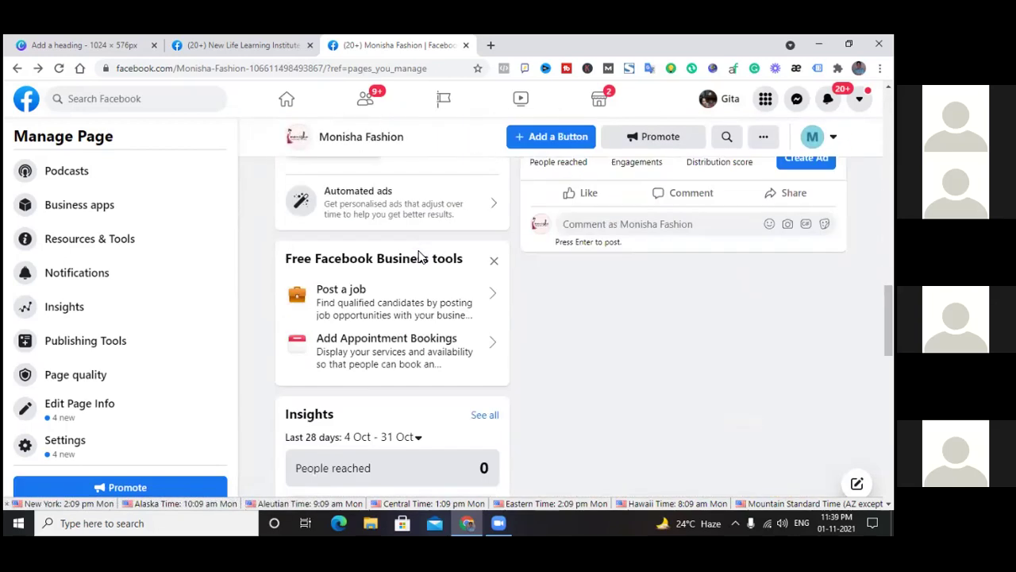
{"action": "scroll", "coordinate": [418, 252], "scroll_direction": "down", "scroll_amount": 1}
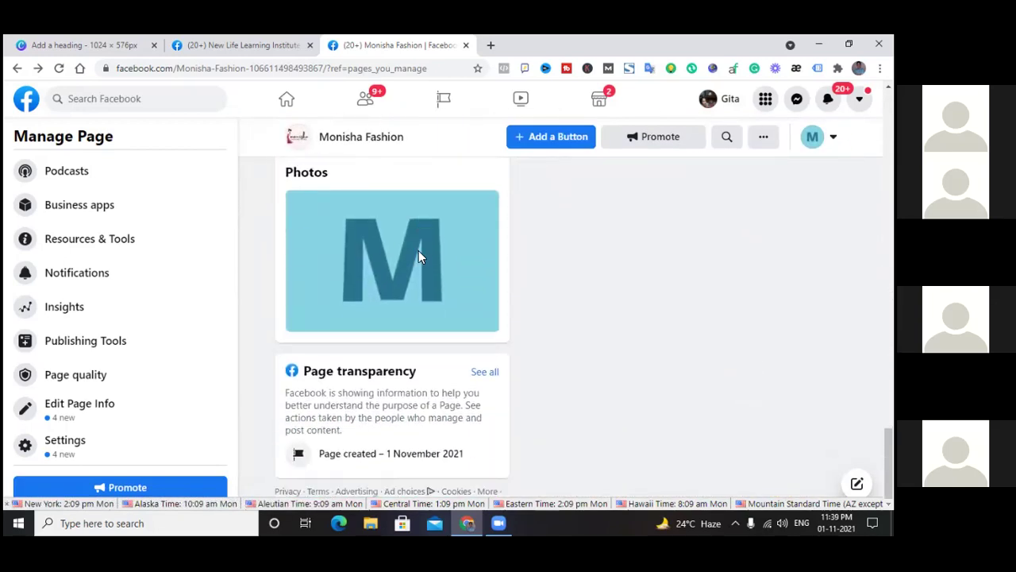
{"action": "scroll", "coordinate": [402, 327], "scroll_direction": "up", "scroll_amount": 6}
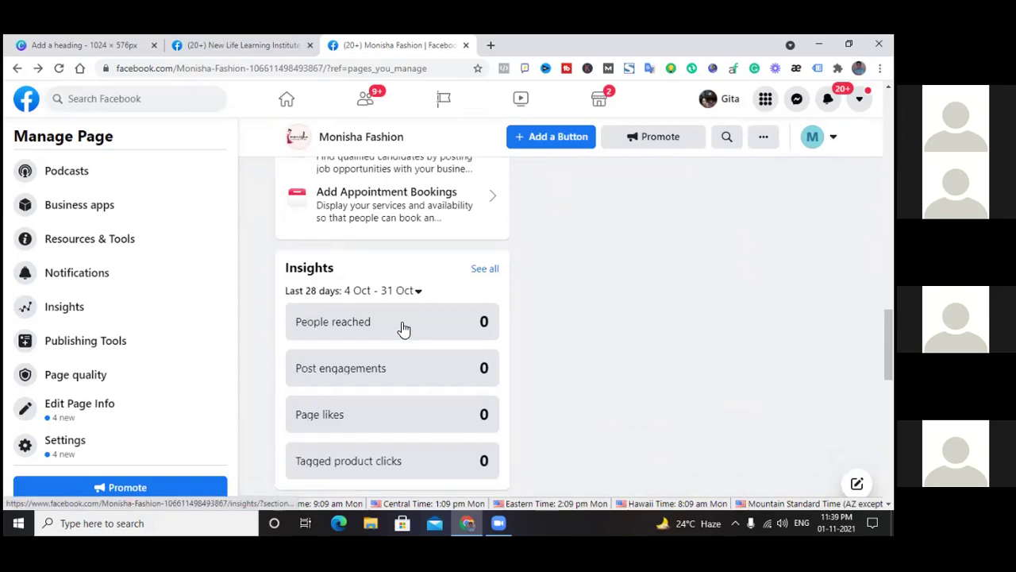
{"action": "scroll", "coordinate": [402, 328], "scroll_direction": "up", "scroll_amount": 10}
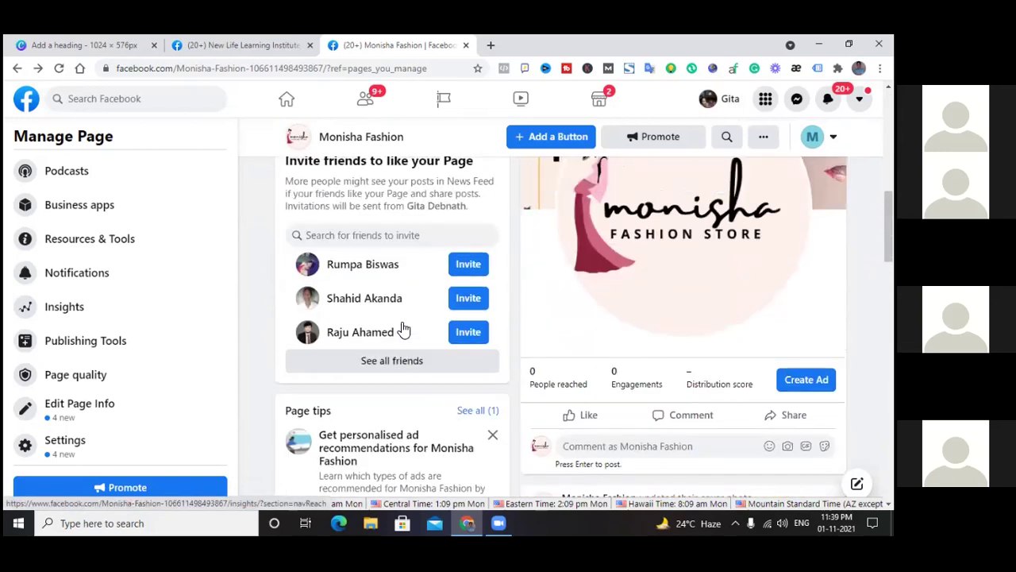
{"action": "scroll", "coordinate": [404, 328], "scroll_direction": "up", "scroll_amount": 4}
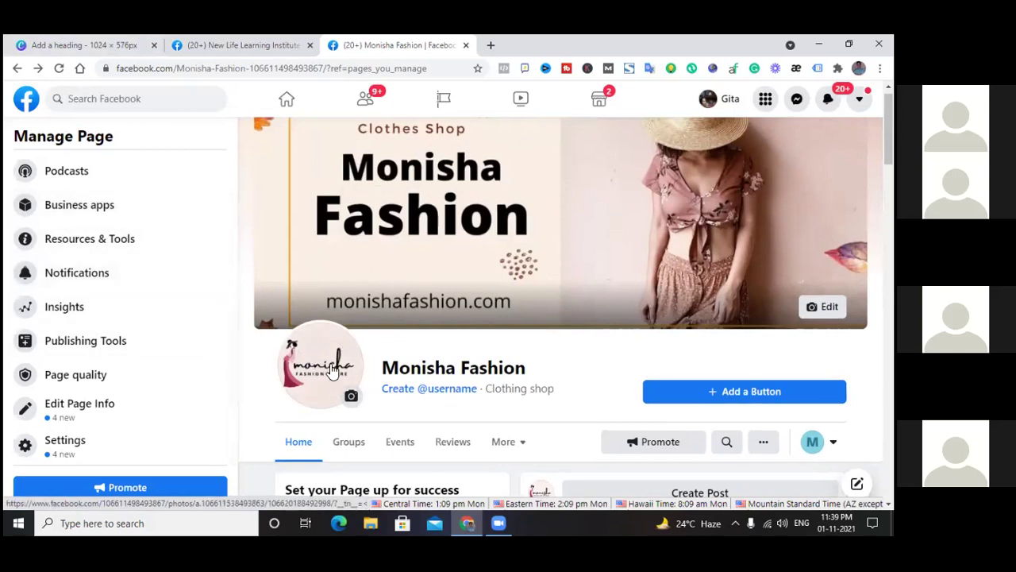
{"action": "scroll", "coordinate": [552, 363], "scroll_direction": "down", "scroll_amount": 10}
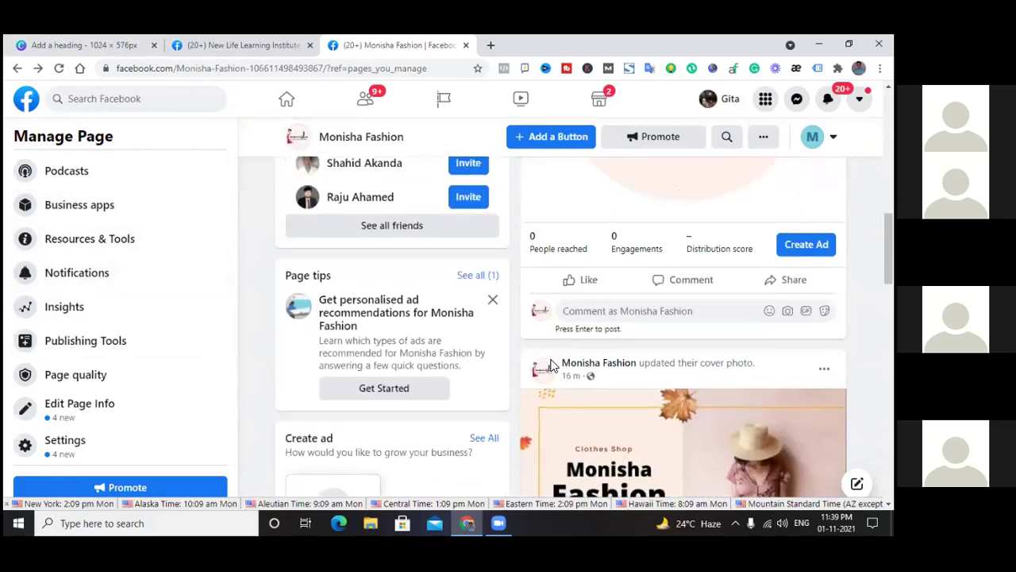
{"action": "scroll", "coordinate": [552, 364], "scroll_direction": "down", "scroll_amount": 7}
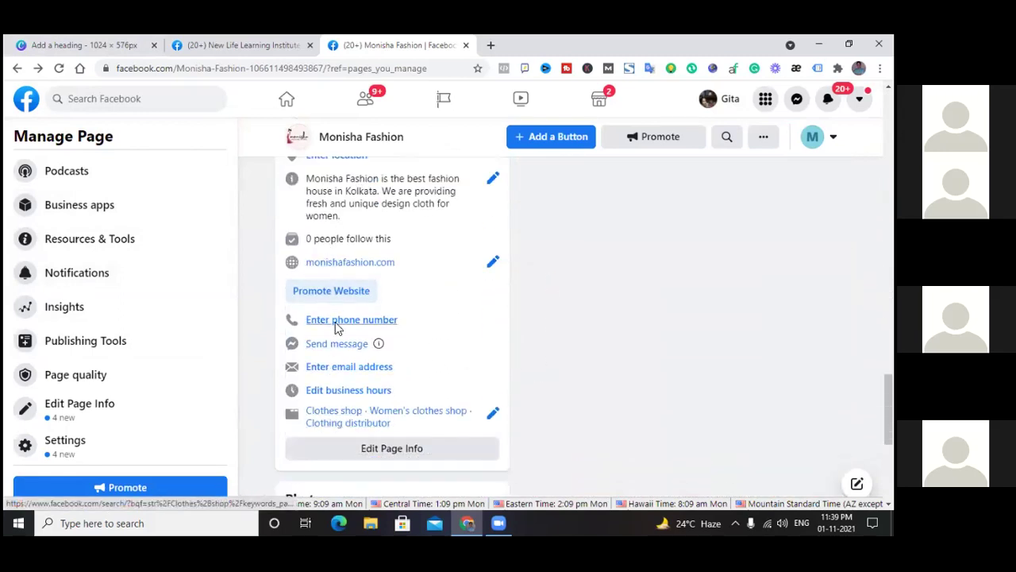
{"action": "scroll", "coordinate": [337, 357], "scroll_direction": "down", "scroll_amount": 3}
{"action": "scroll", "coordinate": [357, 309], "scroll_direction": "down", "scroll_amount": 1}
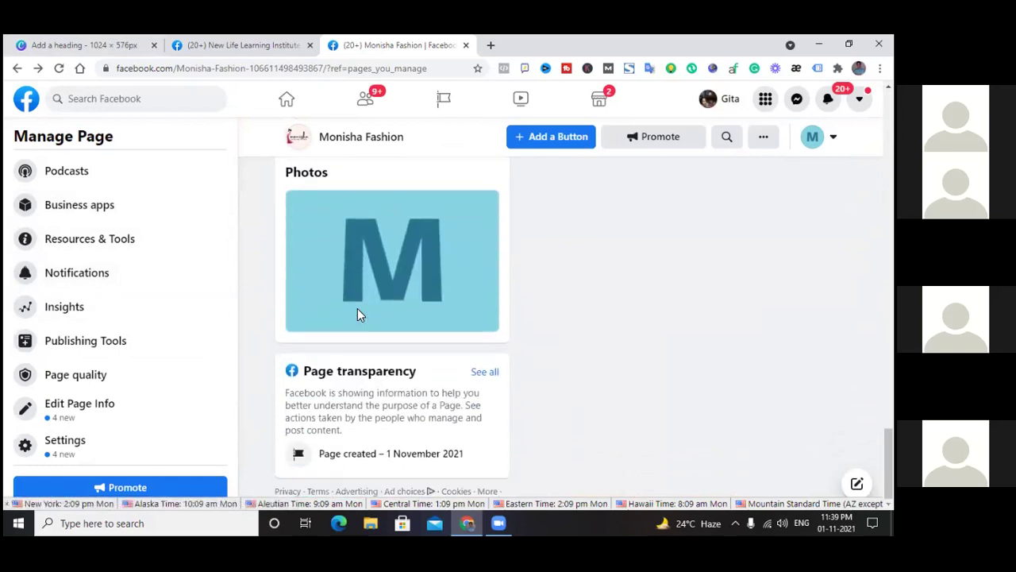
{"action": "scroll", "coordinate": [358, 311], "scroll_direction": "up", "scroll_amount": 8}
{"action": "scroll", "coordinate": [363, 314], "scroll_direction": "up", "scroll_amount": 10}
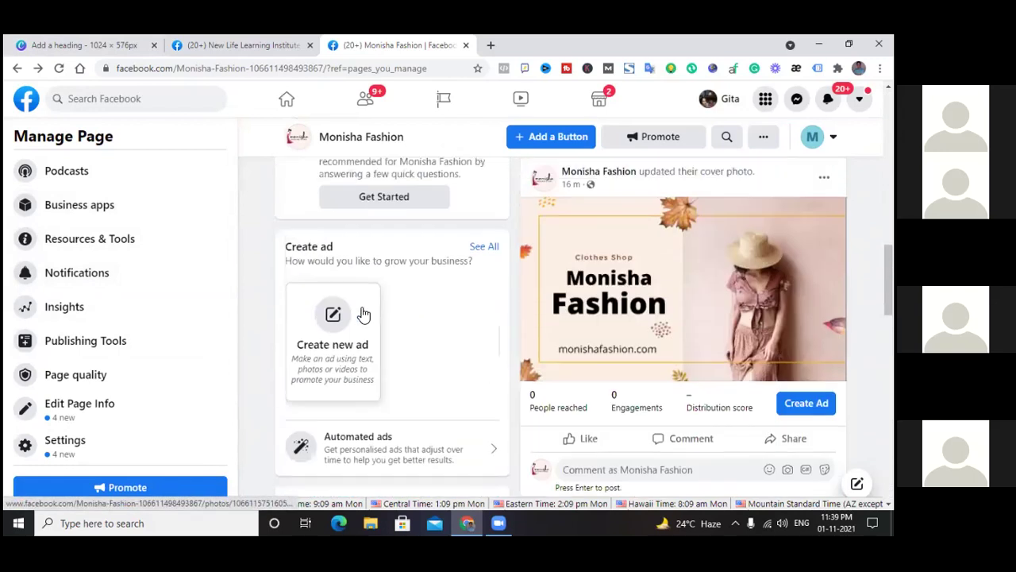
{"action": "scroll", "coordinate": [282, 330], "scroll_direction": "up", "scroll_amount": 5}
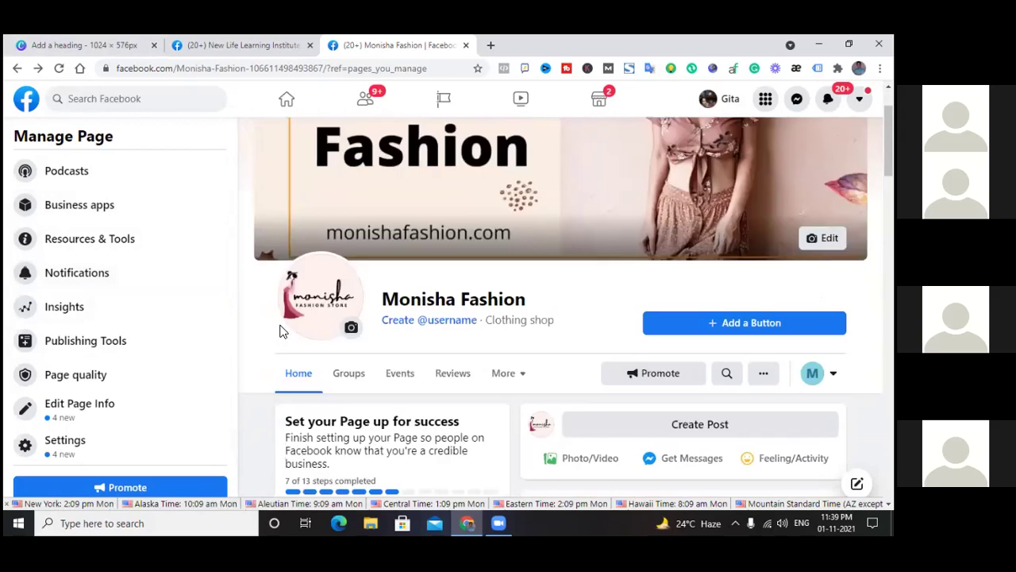
Return to the Canva deck, select Page 6 on ad accounts, and open a new browser tab
{"action": "left_click", "coordinate": [107, 43]}
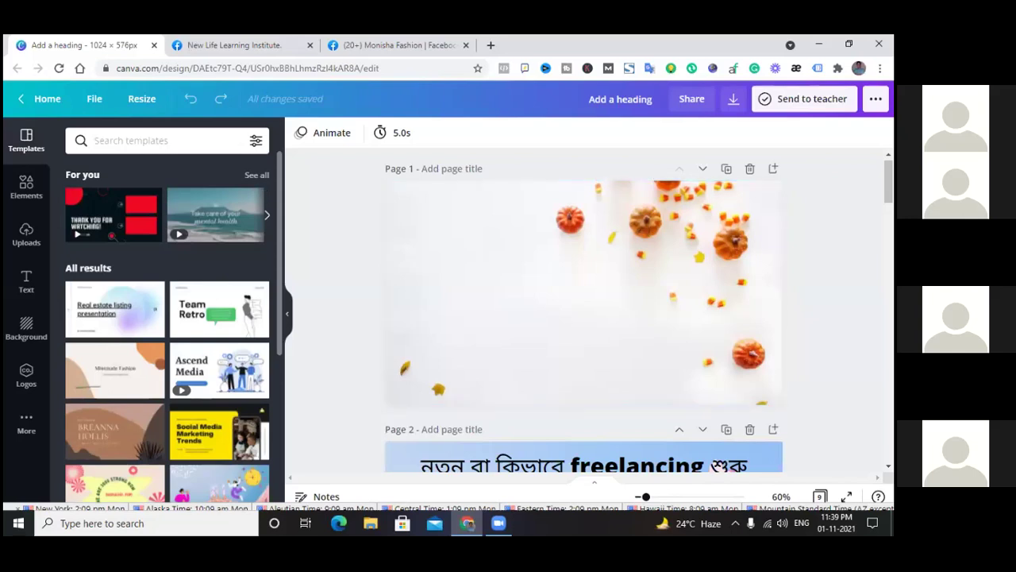
{"action": "scroll", "coordinate": [719, 467], "scroll_direction": "down", "scroll_amount": 20}
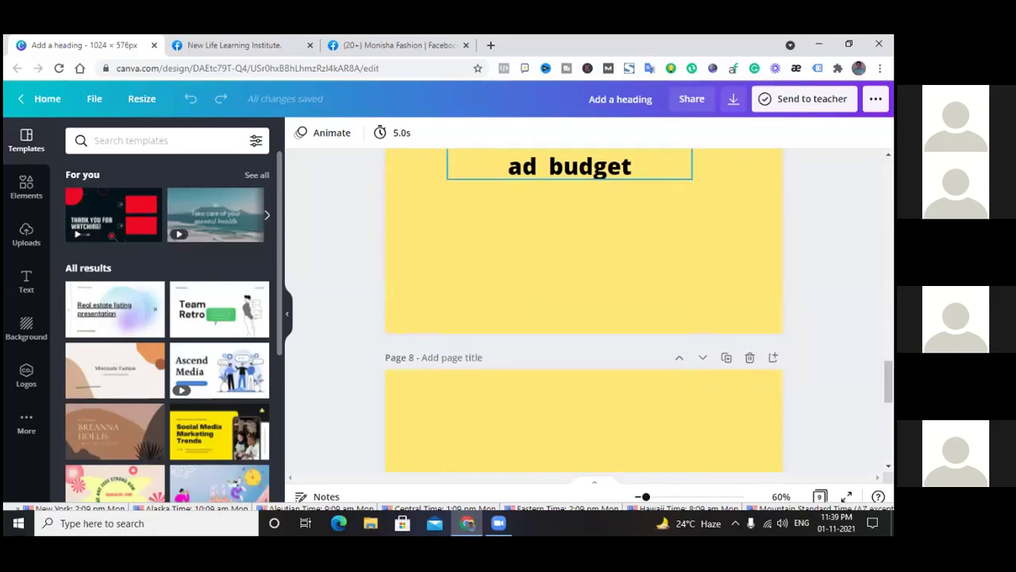
{"action": "scroll", "coordinate": [584, 309], "scroll_direction": "down", "scroll_amount": 5}
{"action": "scroll", "coordinate": [584, 309], "scroll_direction": "up", "scroll_amount": 8}
{"action": "scroll", "coordinate": [743, 248], "scroll_direction": "up", "scroll_amount": 3}
{"action": "scroll", "coordinate": [743, 249], "scroll_direction": "down", "scroll_amount": 3}
{"action": "left_click", "coordinate": [743, 248]}
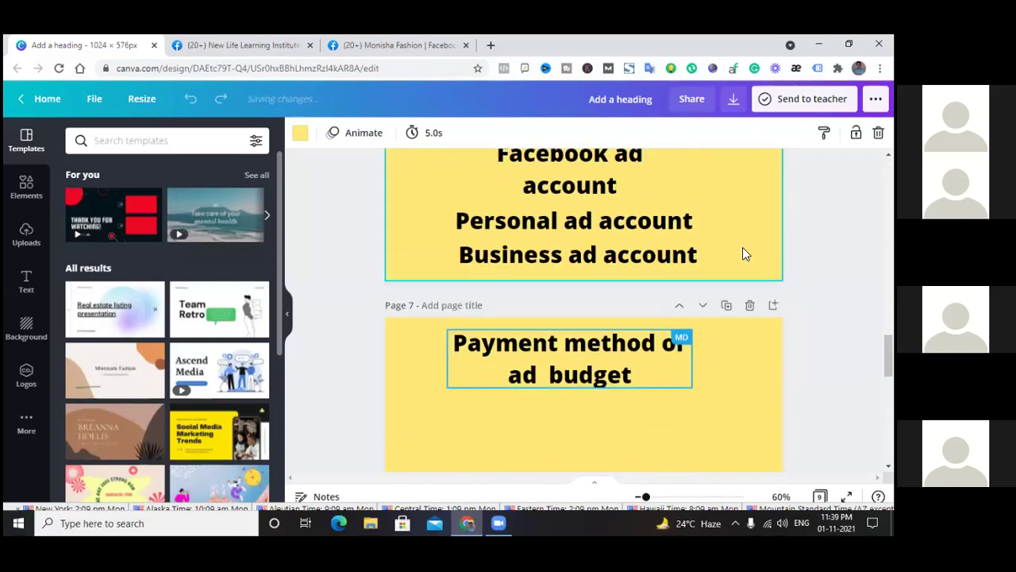
{"action": "scroll", "coordinate": [743, 249], "scroll_direction": "up", "scroll_amount": 3}
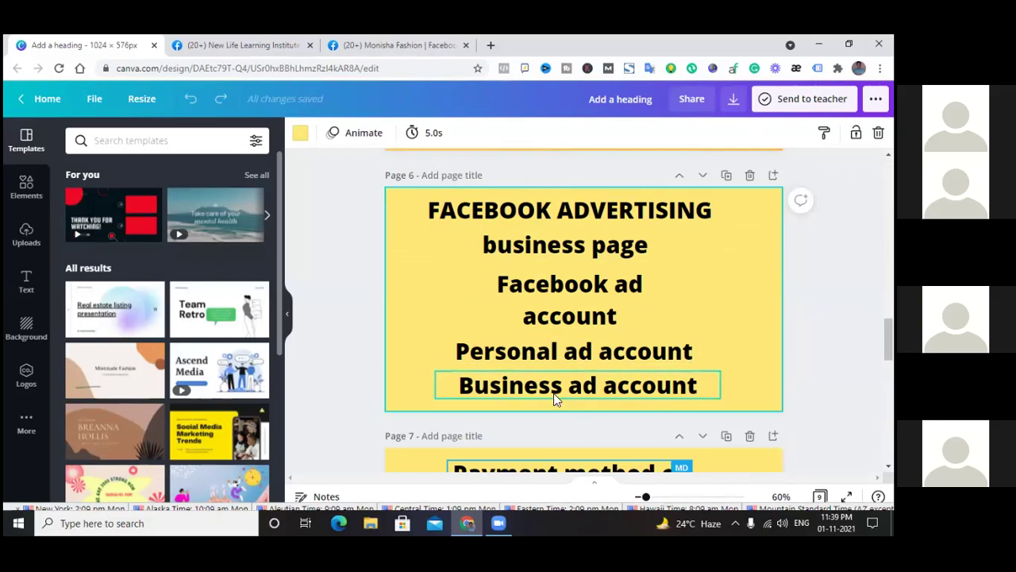
{"action": "left_click", "coordinate": [493, 44]}
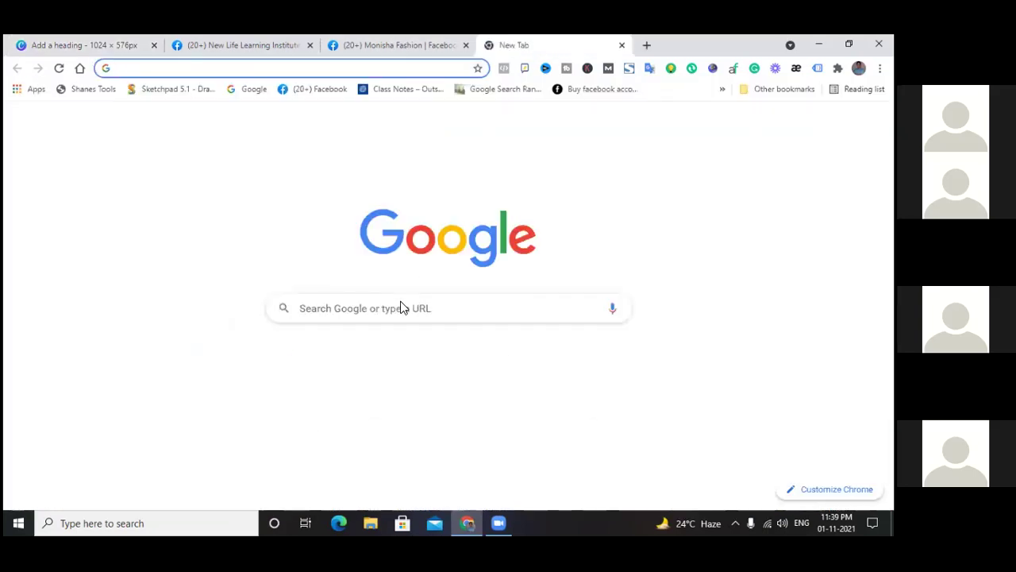
Load Facebook via the 'facebook' search suggestion and show its main Menu
{"action": "left_click", "coordinate": [403, 305]}
{"action": "left_click", "coordinate": [317, 337]}
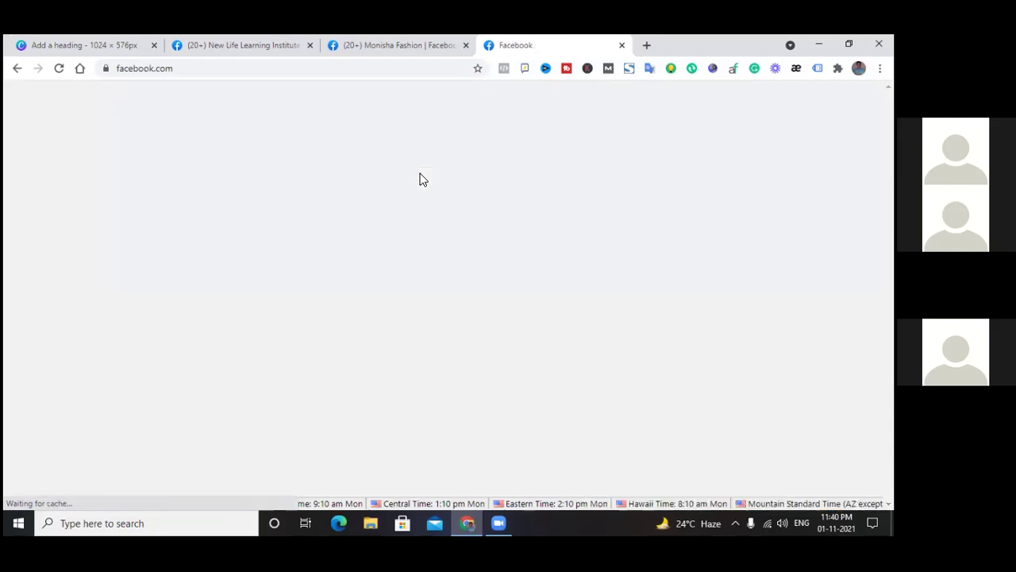
{"action": "scroll", "coordinate": [250, 284], "scroll_direction": "down", "scroll_amount": 3}
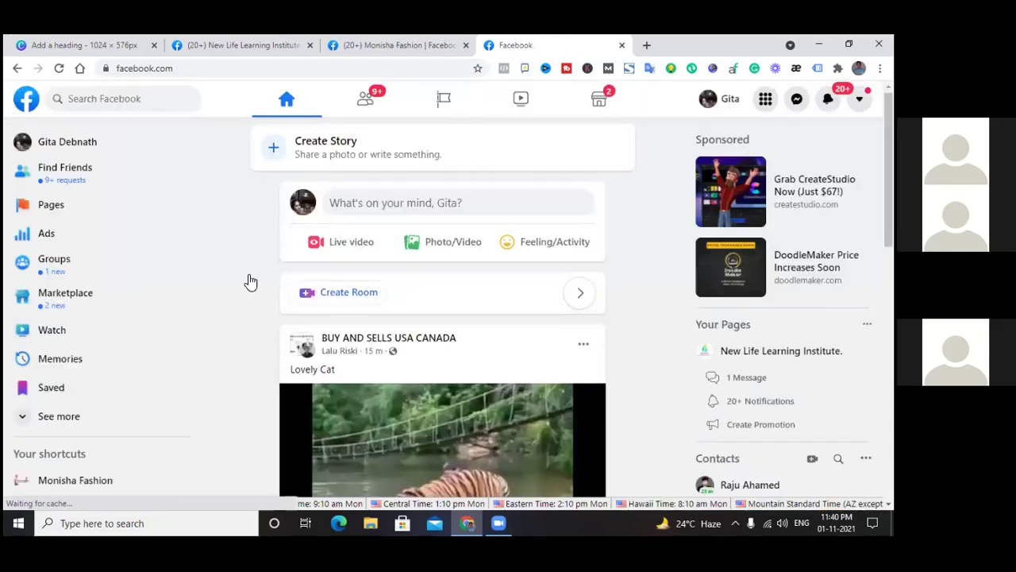
{"action": "scroll", "coordinate": [248, 278], "scroll_direction": "down", "scroll_amount": 1}
{"action": "scroll", "coordinate": [248, 317], "scroll_direction": "up", "scroll_amount": 2}
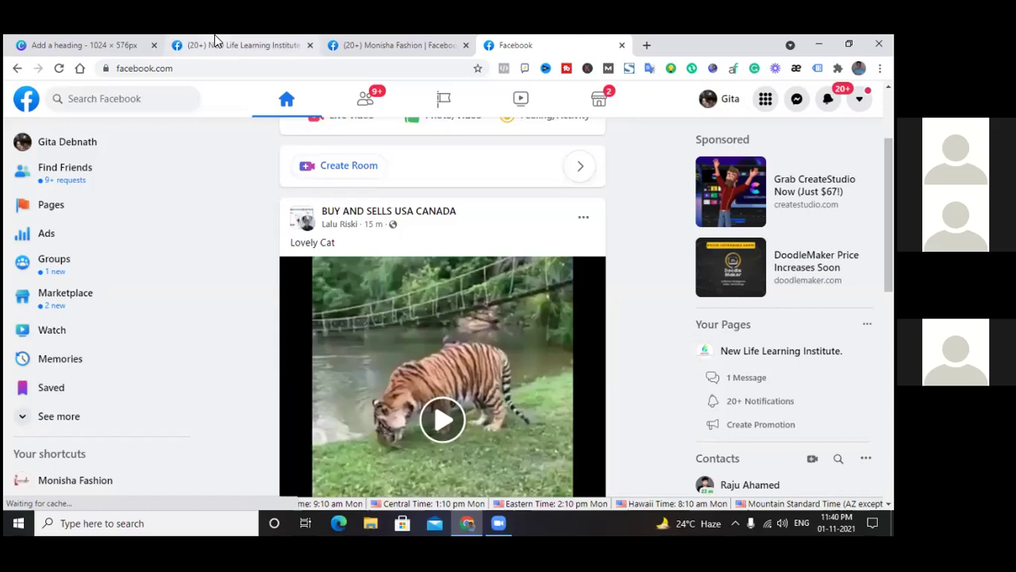
{"action": "scroll", "coordinate": [203, 162], "scroll_direction": "up", "scroll_amount": 2}
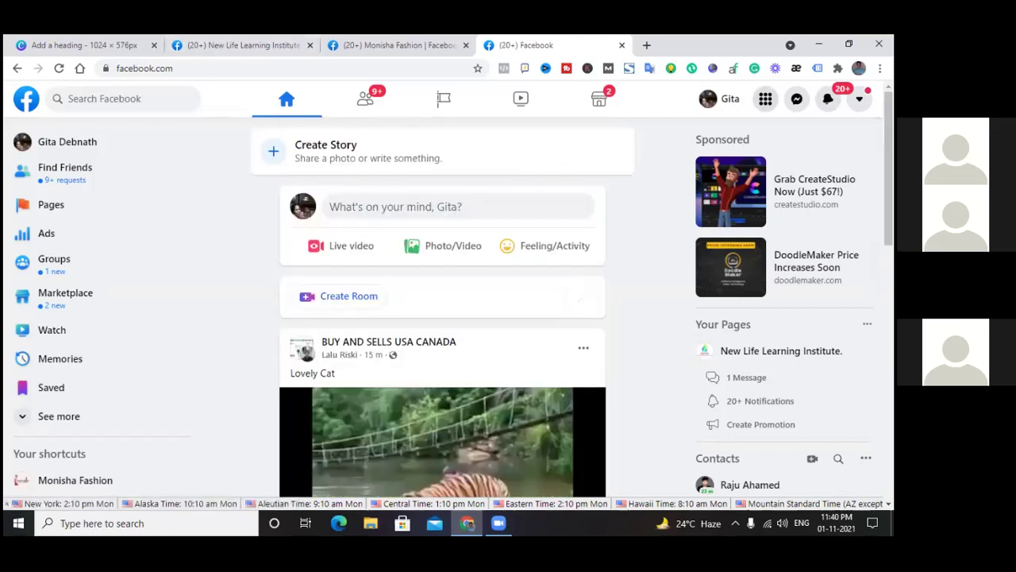
{"action": "left_click", "coordinate": [765, 98]}
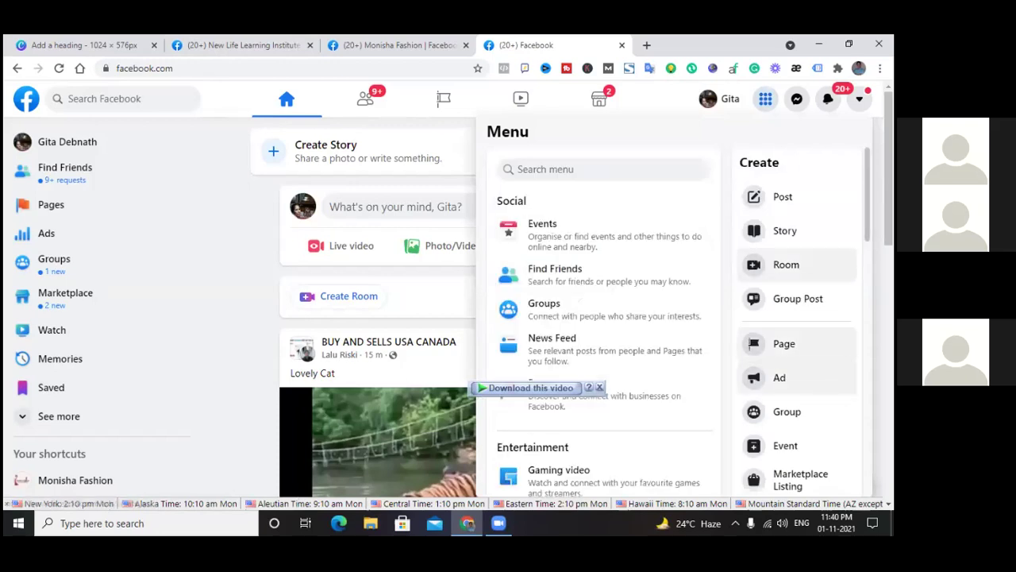
Create an Ad to reach Ads Manager, cancel the new-campaign prompt, and return to the feed
{"action": "left_click", "coordinate": [780, 378]}
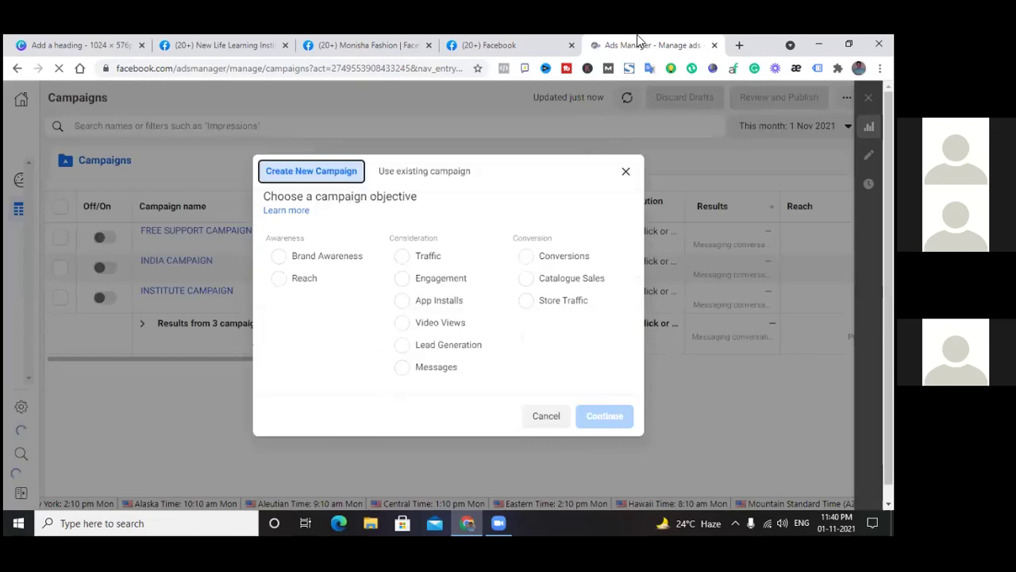
{"action": "left_click", "coordinate": [624, 174]}
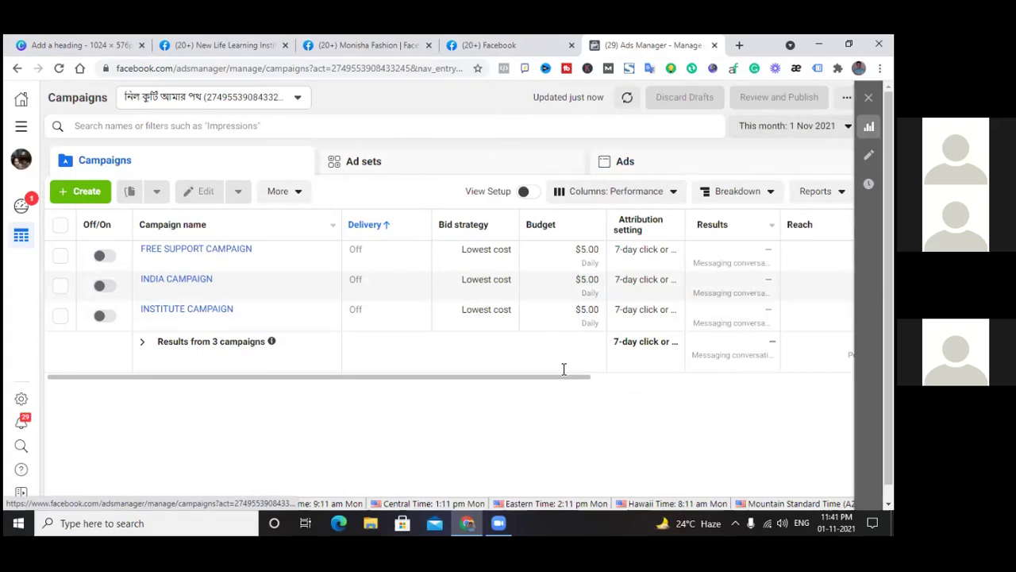
{"action": "left_click_drag", "start_coordinate": [438, 375], "coordinate": [440, 408]}
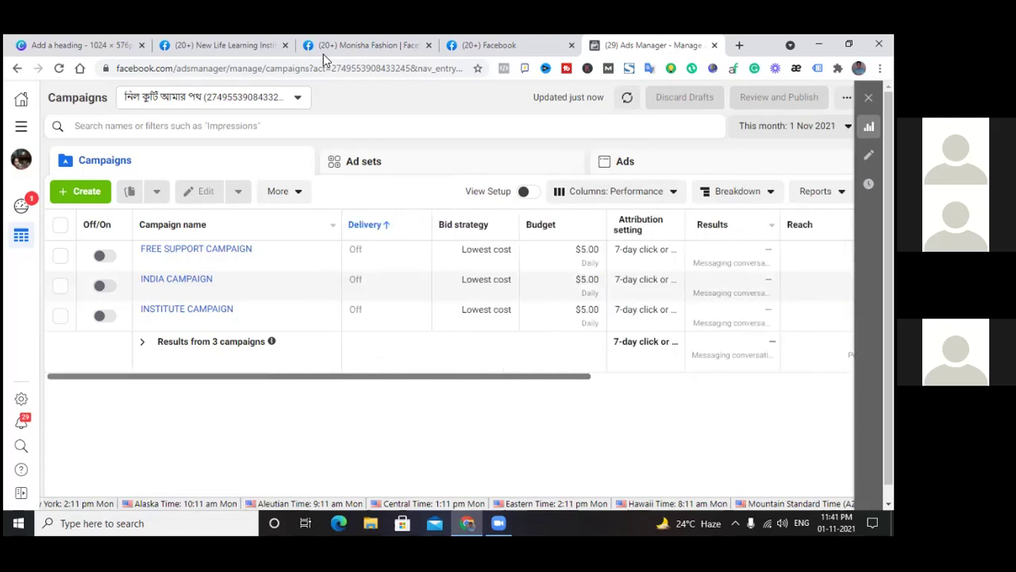
{"action": "left_click", "coordinate": [529, 41]}
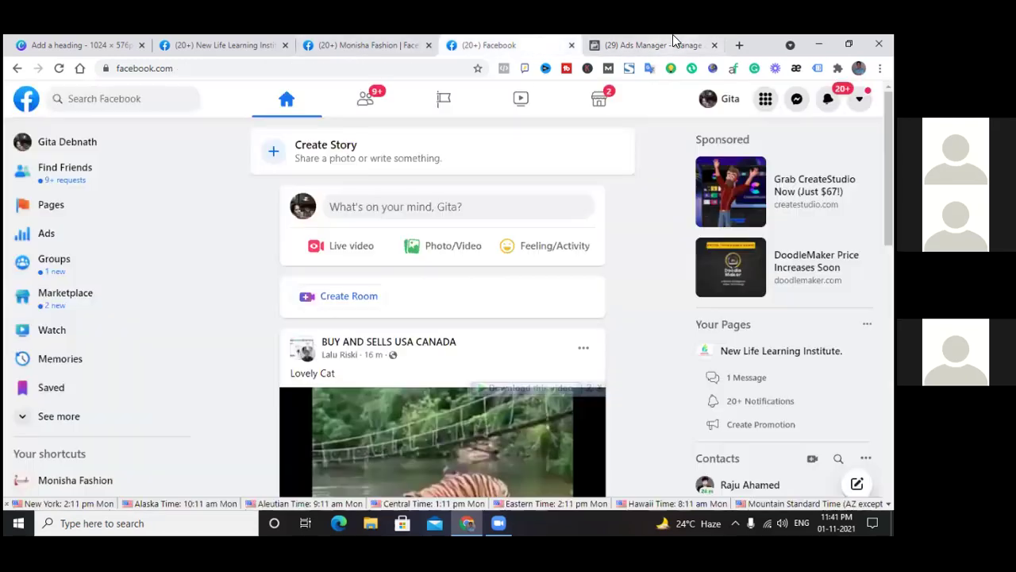
Close Ads Manager and load business.facebook.com/overview, the Business Manager overview page, in a new tab
{"action": "left_click", "coordinate": [715, 46]}
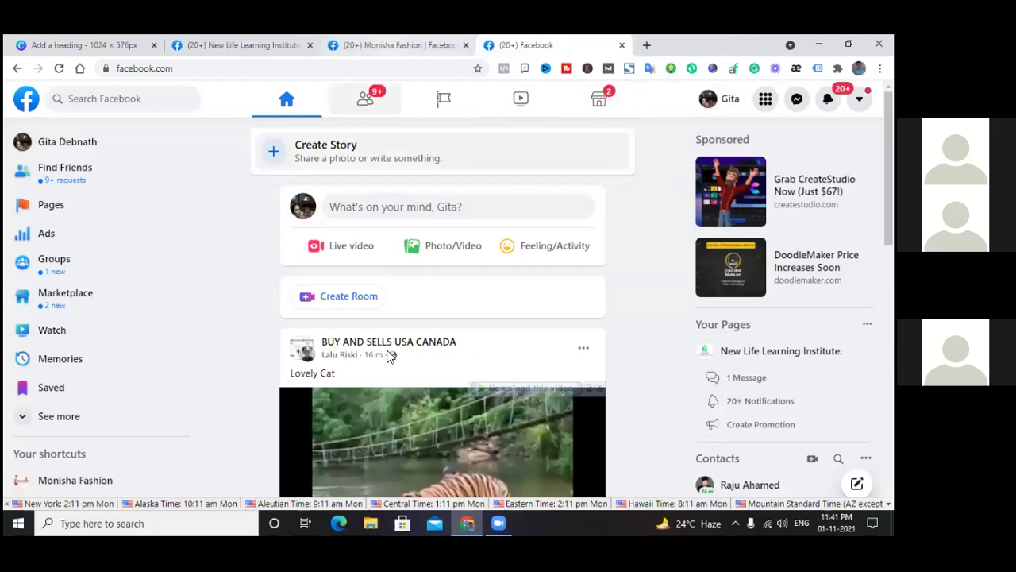
{"action": "left_click", "coordinate": [647, 45]}
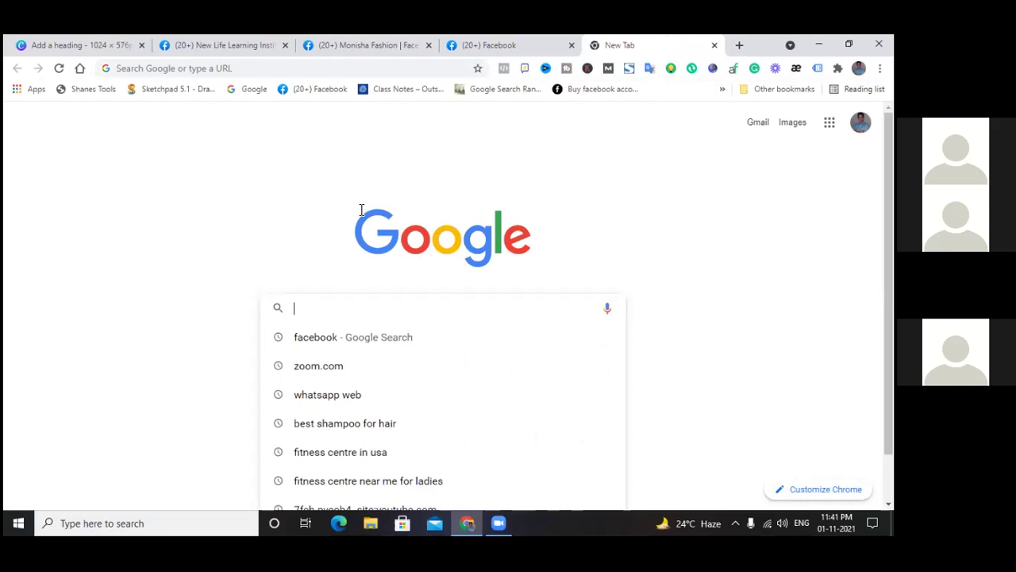
{"action": "type", "text": "busi"}
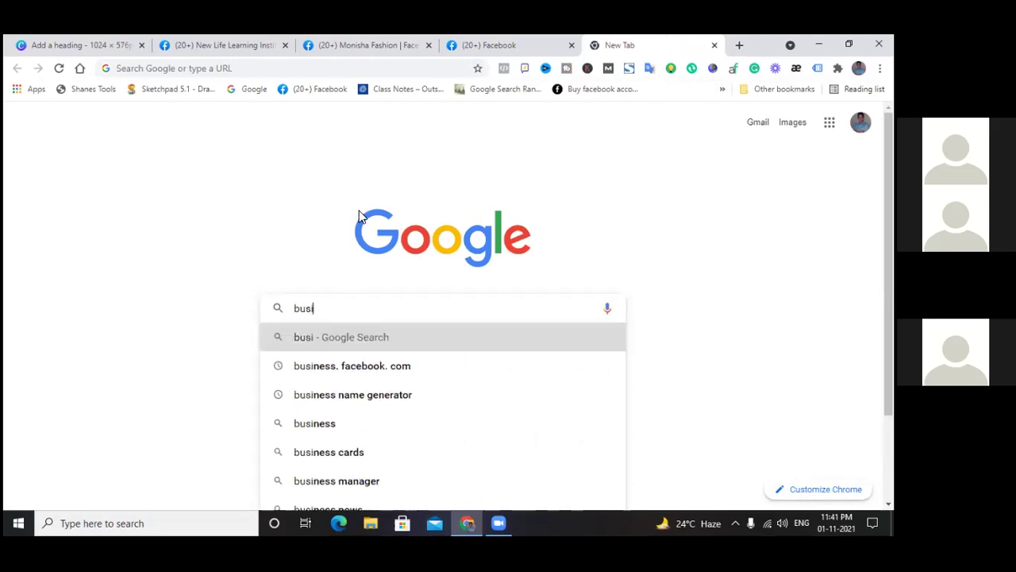
{"action": "type", "text": "ness"}
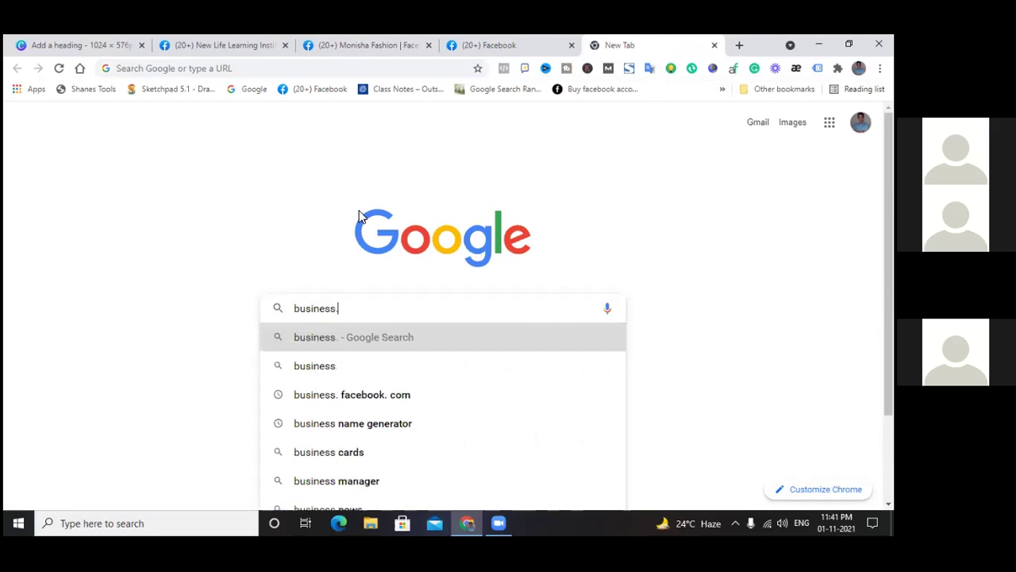
{"action": "type", "text": ".facebook"}
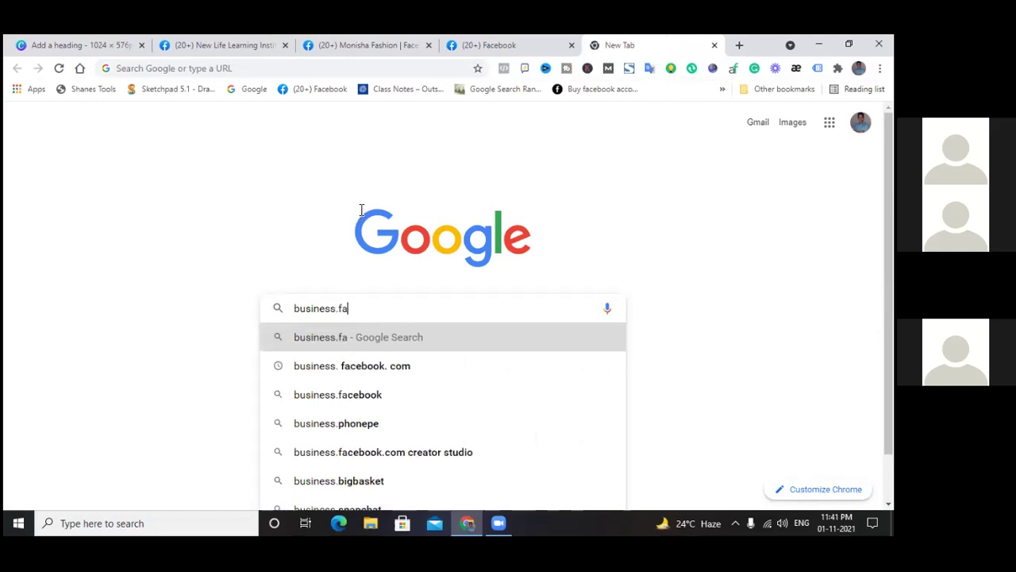
{"action": "type", "text": ".com"}
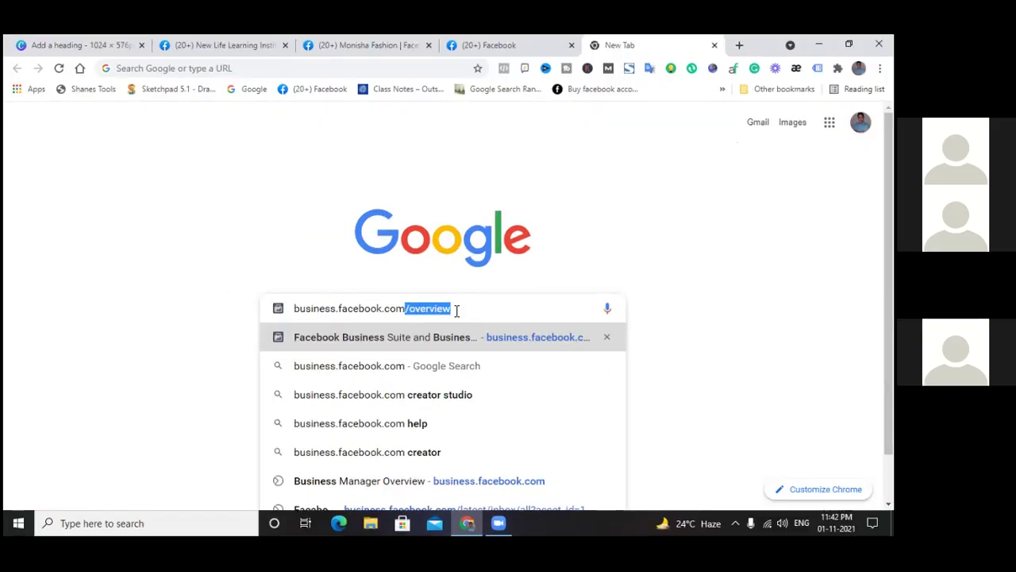
{"action": "left_click", "coordinate": [457, 310]}
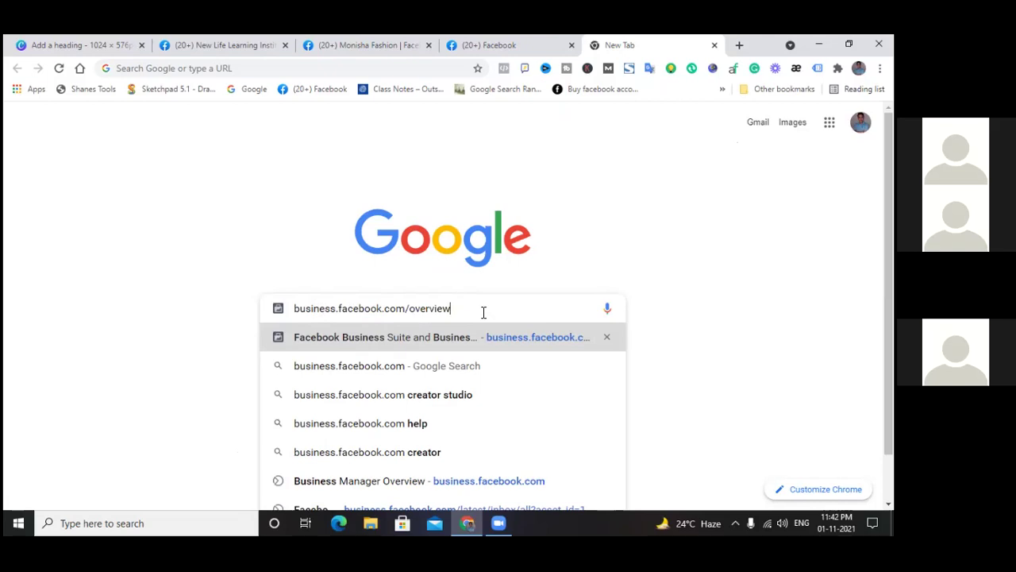
{"action": "key", "text": "Return"}
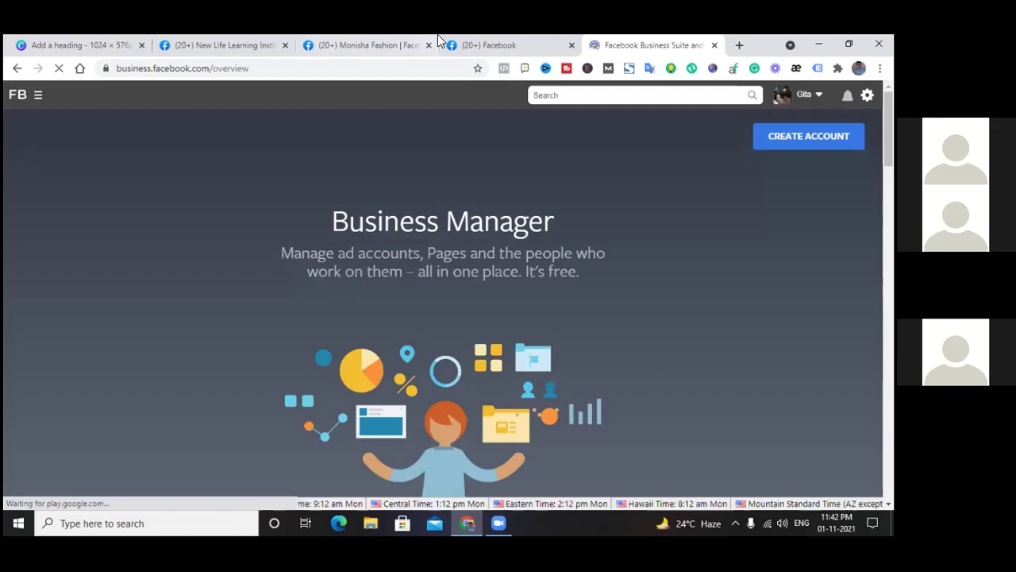
{"action": "scroll", "coordinate": [401, 256], "scroll_direction": "down", "scroll_amount": 7}
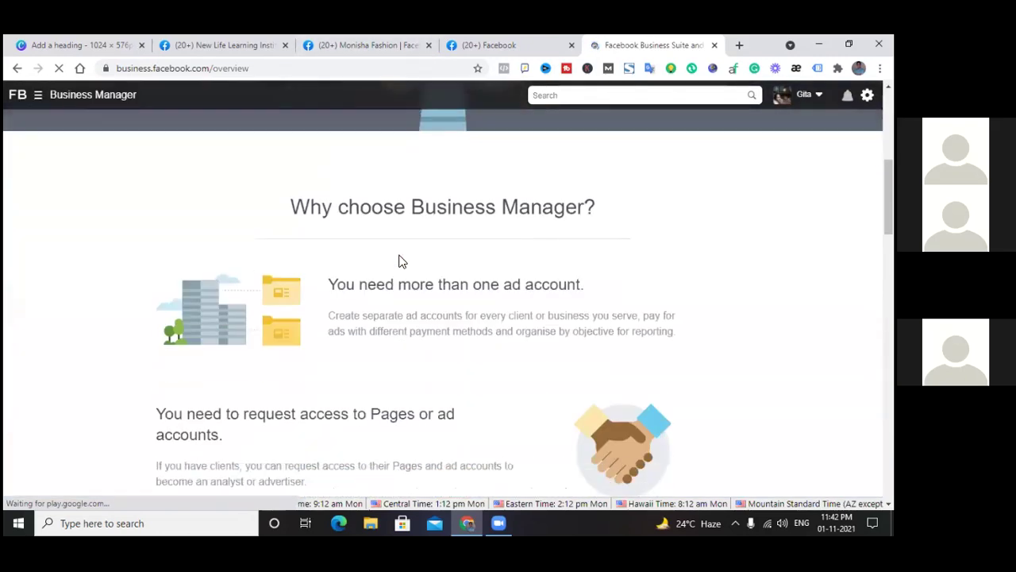
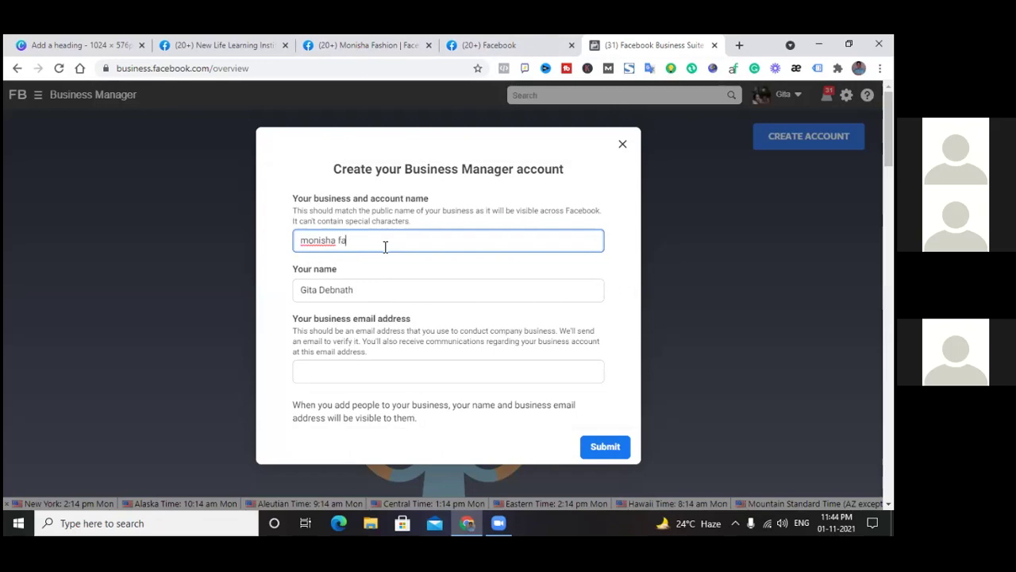
Retype the business name as 'Monisha fashion 40% discount', fixing the misspelled 'discount' and the extra word
{"action": "key", "text": "BackSpace"}
{"action": "key", "text": "BackSpace"}
{"action": "key", "text": "BackSpace"}
{"action": "key", "text": "BackSpace"}
{"action": "key", "text": "BackSpace"}
{"action": "key", "text": "BackSpace"}
{"action": "key", "text": "BackSpace"}
{"action": "key", "text": "BackSpace"}
{"action": "key", "text": "BackSpace"}
{"action": "key", "text": "BackSpace"}
{"action": "type", "text": "Mo"}
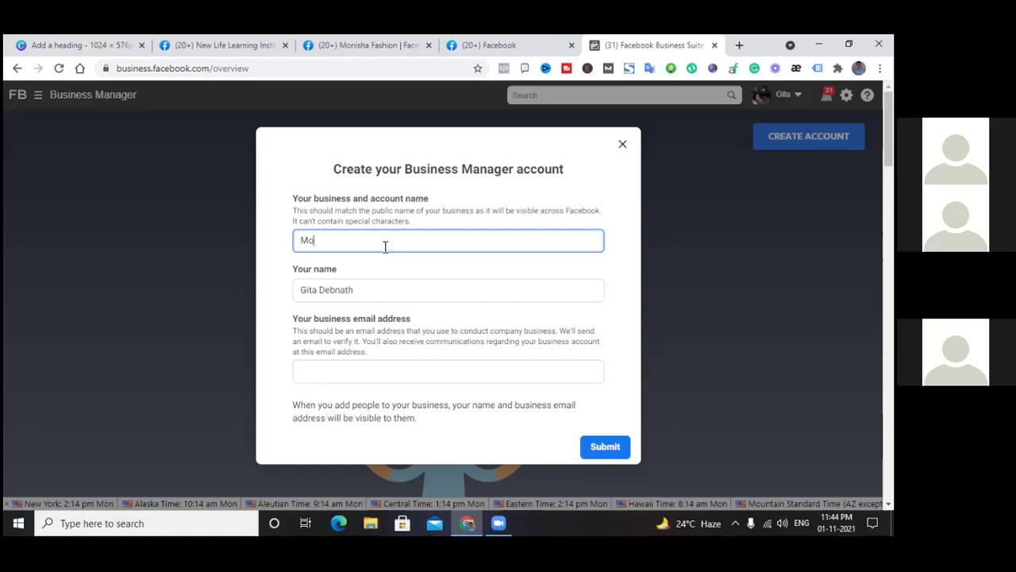
{"action": "type", "text": "nisha fashion"}
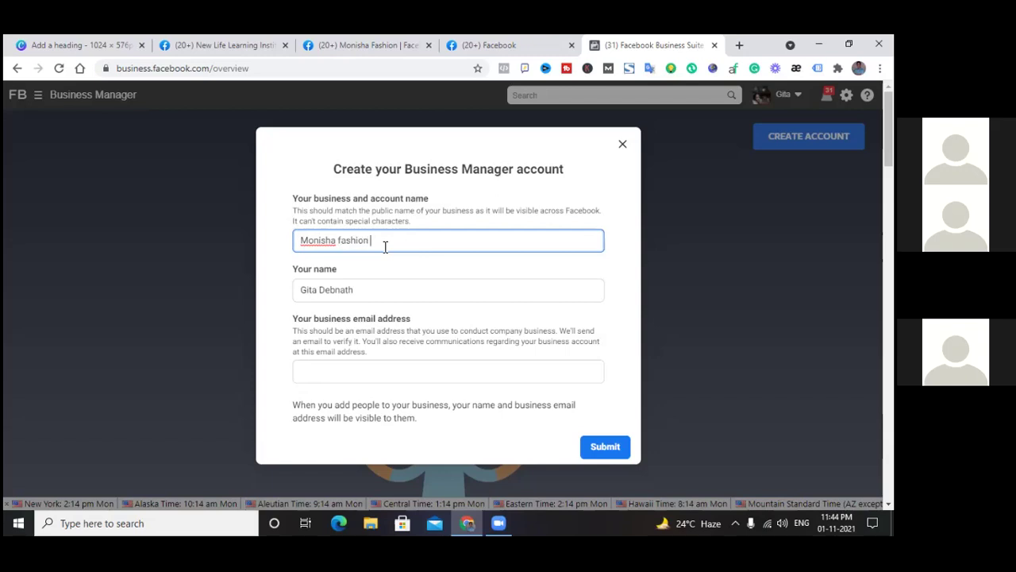
{"action": "type", "text": " 40"}
{"action": "type", "text": "%"}
{"action": "type", "text": " d"}
{"action": "type", "text": "si"}
{"action": "key", "text": "BackSpace"}
{"action": "type", "text": "iscount card"}
{"action": "key", "text": "BackSpace"}
{"action": "key", "text": "BackSpace"}
{"action": "key", "text": "BackSpace"}
{"action": "key", "text": "BackSpace"}
Select and check the '40% discount' part of the business name text
{"action": "left_click_drag", "start_coordinate": [370, 241], "coordinate": [438, 244]}
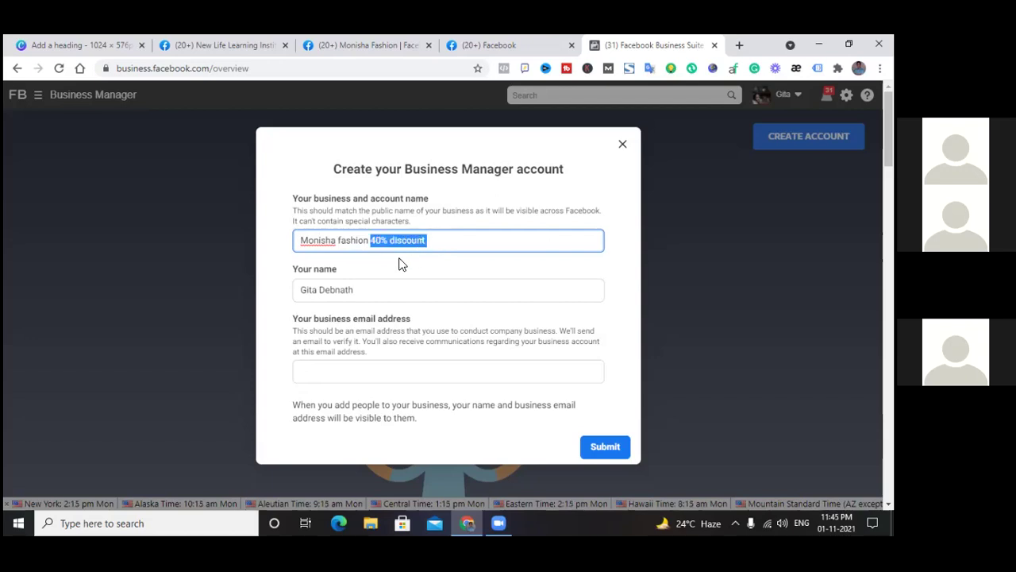
{"action": "left_click", "coordinate": [430, 242]}
{"action": "left_click_drag", "start_coordinate": [370, 241], "coordinate": [436, 242]}
{"action": "left_click", "coordinate": [436, 242]}
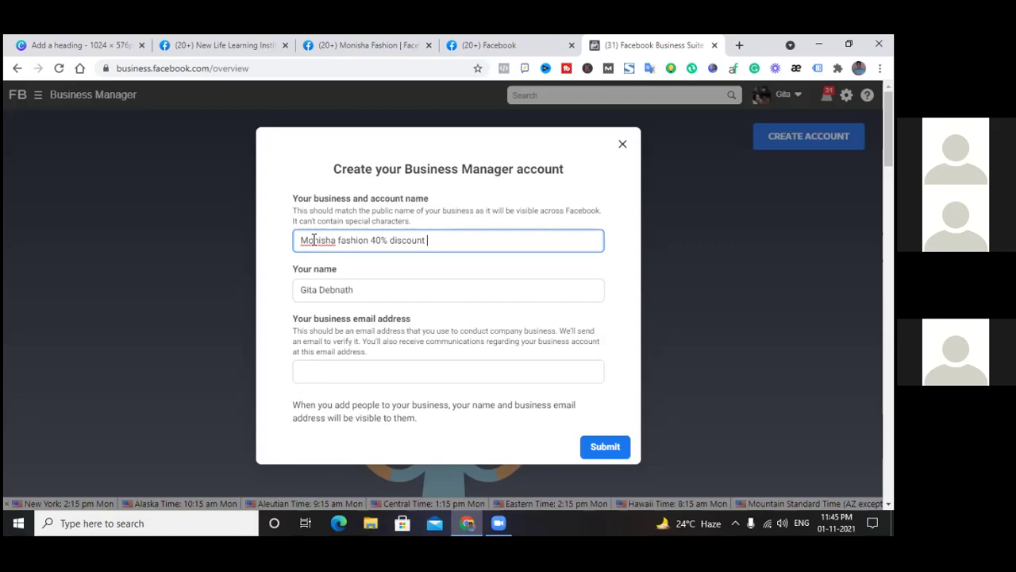
{"action": "left_click_drag", "start_coordinate": [300, 240], "coordinate": [458, 245]}
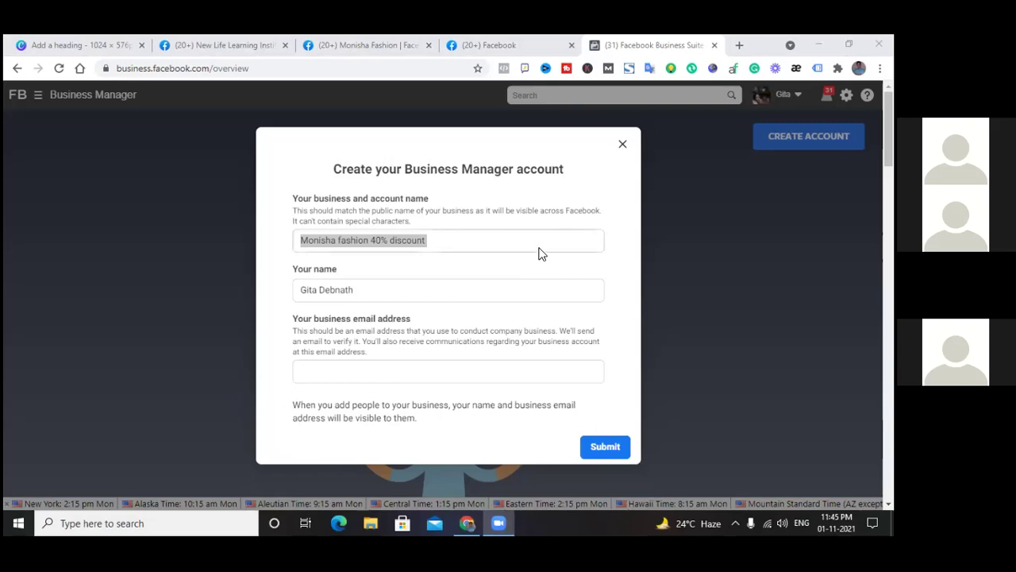
{"action": "left_click", "coordinate": [443, 241]}
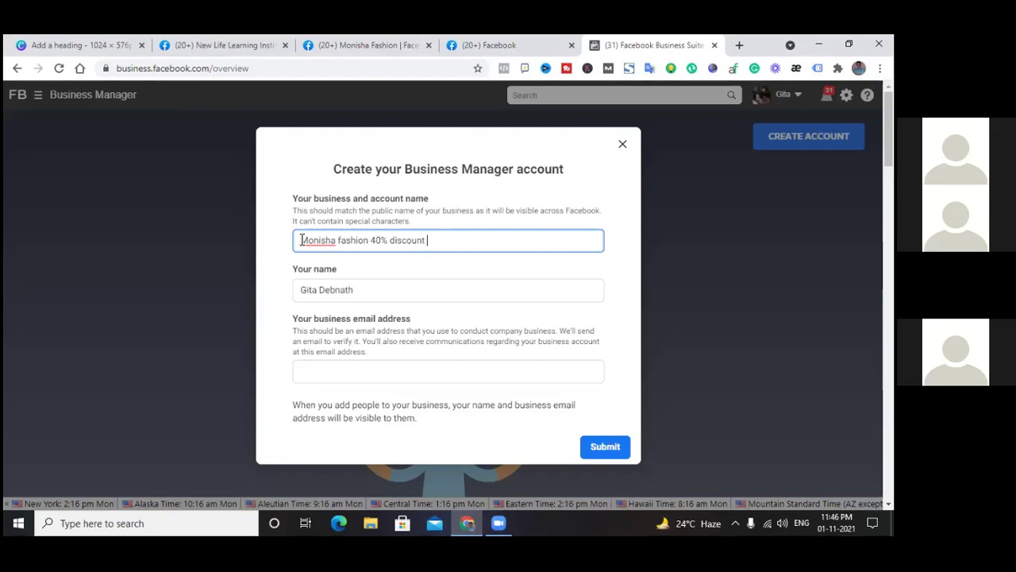
Delete the old first name in Your name and type the user's own first name before the surname
{"action": "left_click_drag", "start_coordinate": [300, 240], "coordinate": [450, 242]}
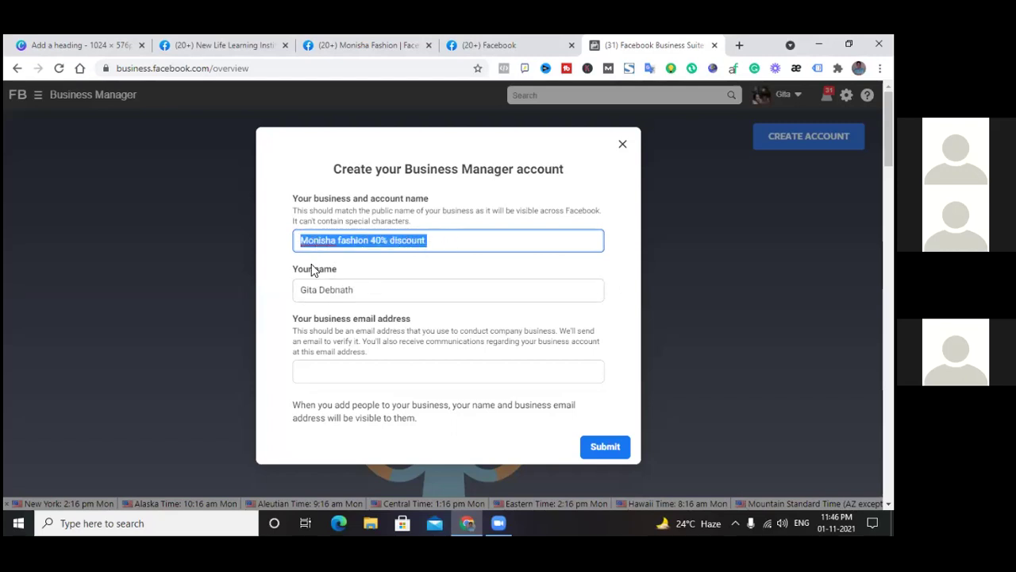
{"action": "left_click", "coordinate": [363, 290]}
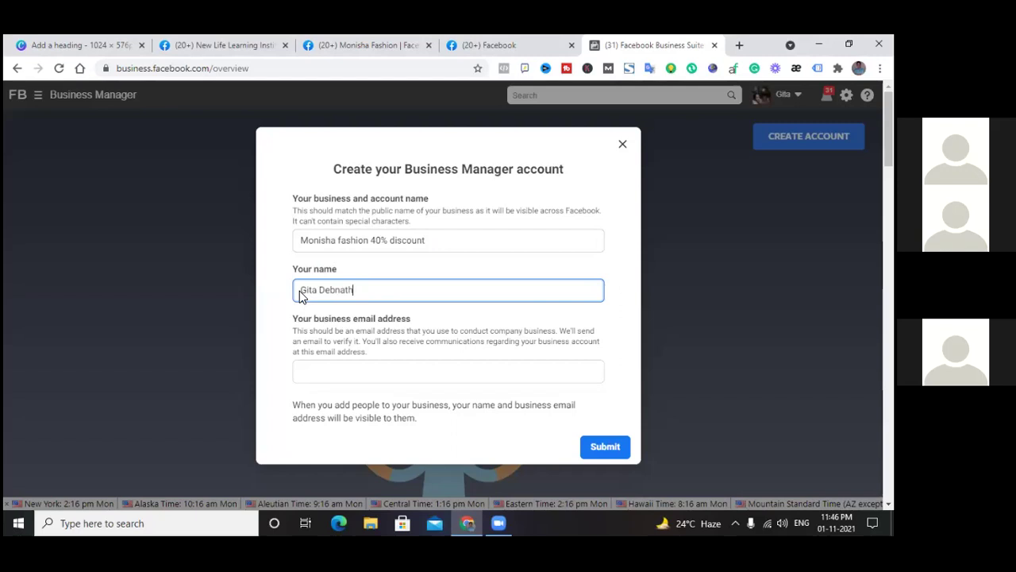
{"action": "left_click_drag", "start_coordinate": [303, 290], "coordinate": [321, 291]}
{"action": "left_click", "coordinate": [328, 288]}
{"action": "key", "text": "BackSpace"}
{"action": "key", "text": "BackSpace"}
{"action": "key", "text": "BackSpace"}
{"action": "key", "text": "BackSpace"}
{"action": "key", "text": "BackSpace"}
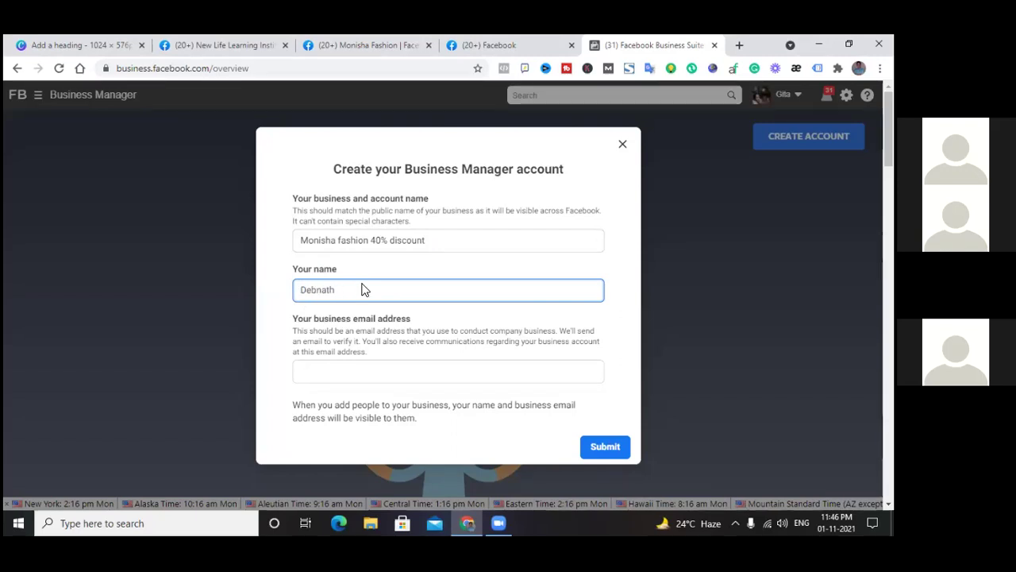
{"action": "type", "text": "m"}
{"action": "key", "text": "BackSpace"}
{"action": "type", "text": "N"}
{"action": "key", "text": "BackSpace"}
{"action": "type", "text": "Maloy"}
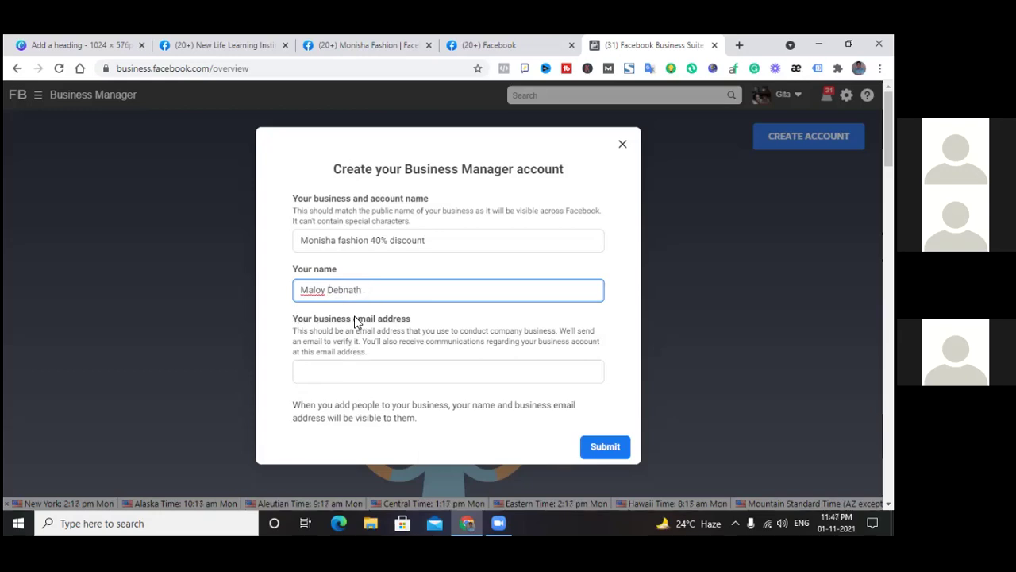
{"action": "left_click", "coordinate": [338, 374]}
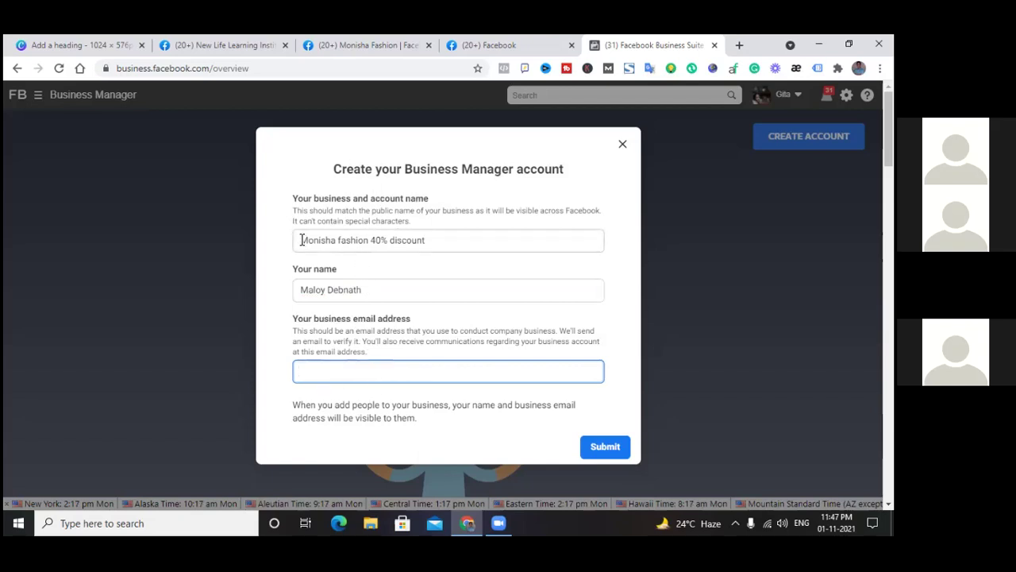
{"action": "left_click_drag", "start_coordinate": [301, 240], "coordinate": [457, 240]}
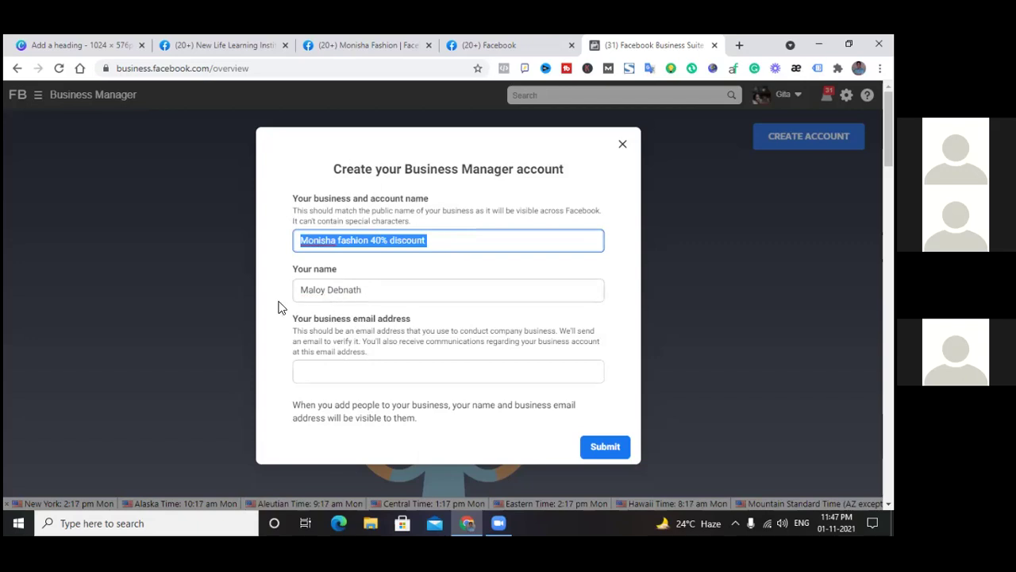
{"action": "left_click_drag", "start_coordinate": [302, 290], "coordinate": [393, 292]}
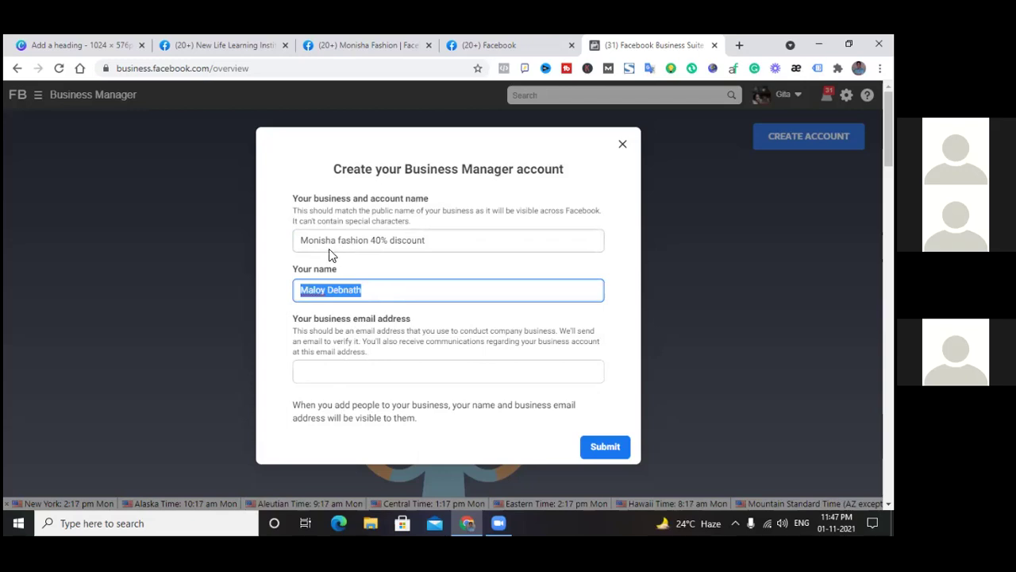
{"action": "left_click_drag", "start_coordinate": [302, 239], "coordinate": [475, 240]}
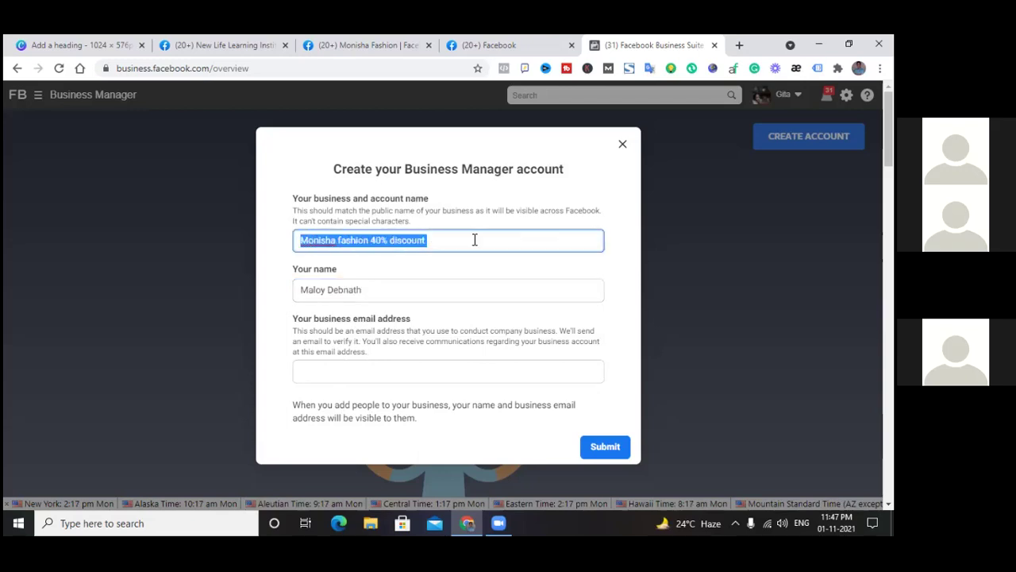
{"action": "left_click", "coordinate": [447, 240]}
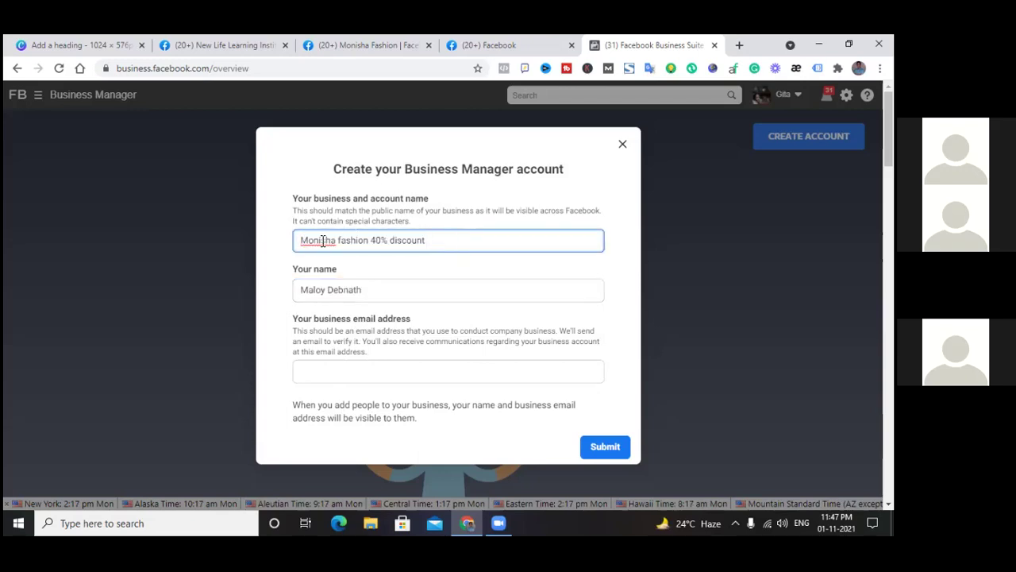
{"action": "left_click_drag", "start_coordinate": [302, 239], "coordinate": [473, 242]}
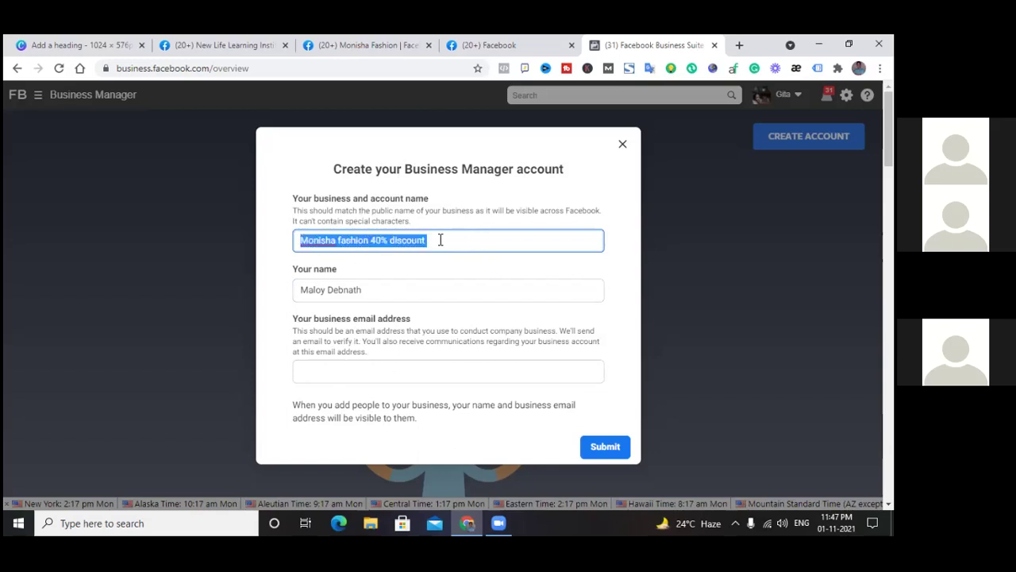
{"action": "left_click", "coordinate": [440, 239]}
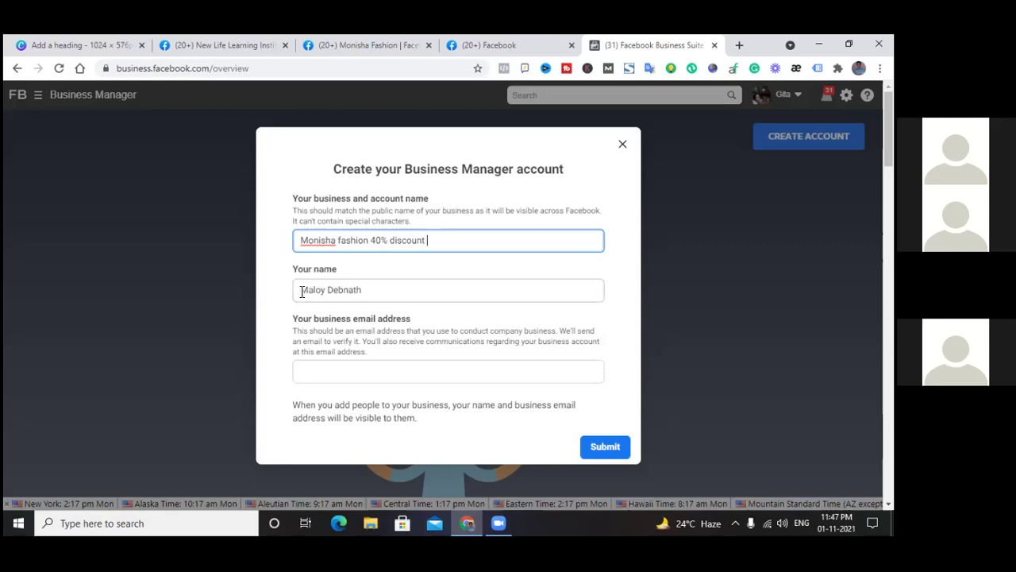
{"action": "left_click_drag", "start_coordinate": [302, 291], "coordinate": [378, 291]}
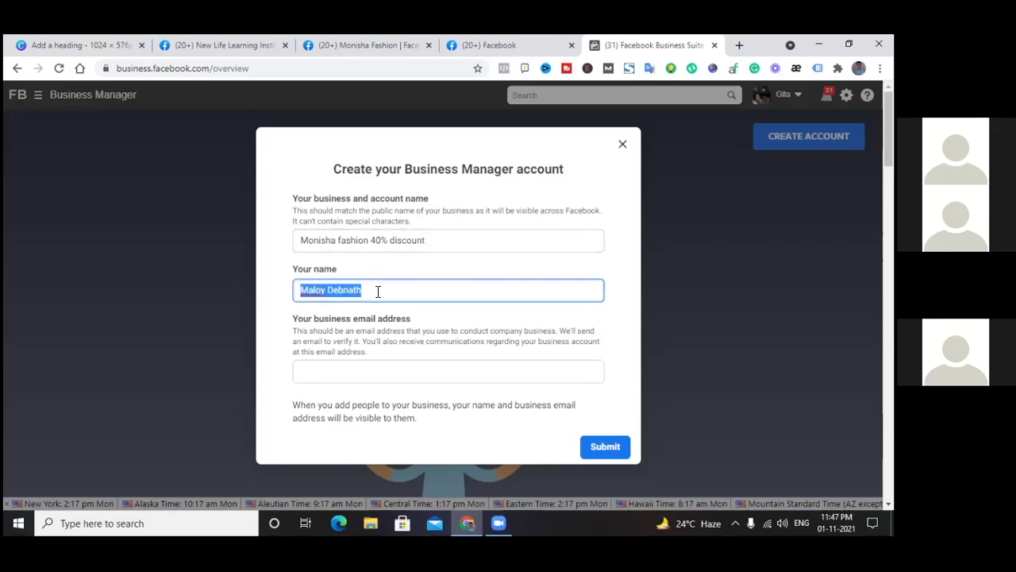
{"action": "left_click", "coordinate": [378, 292]}
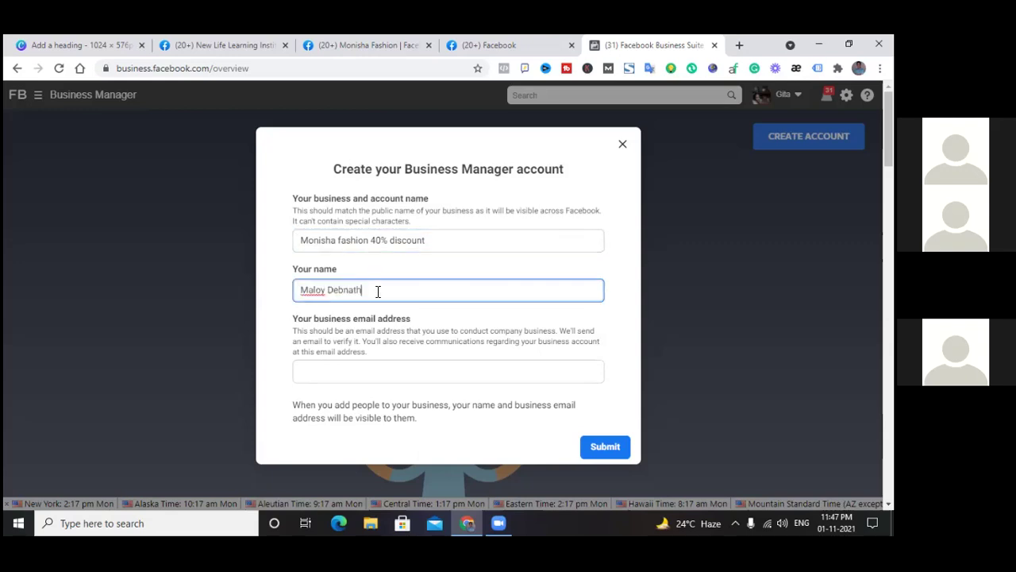
{"action": "left_click", "coordinate": [312, 371]}
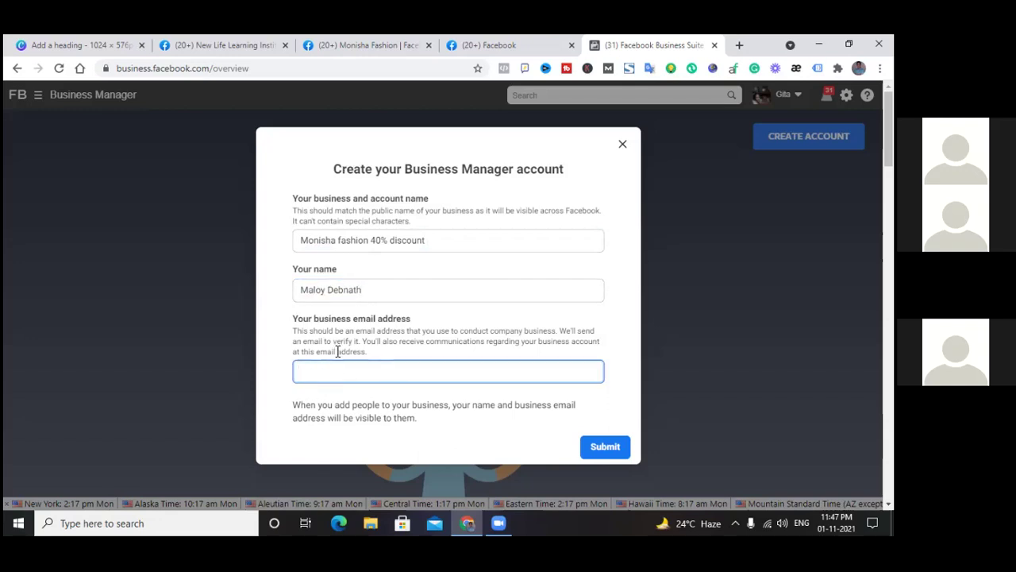
{"action": "scroll", "coordinate": [714, 314], "scroll_direction": "down", "scroll_amount": 3}
{"action": "left_click", "coordinate": [431, 241]}
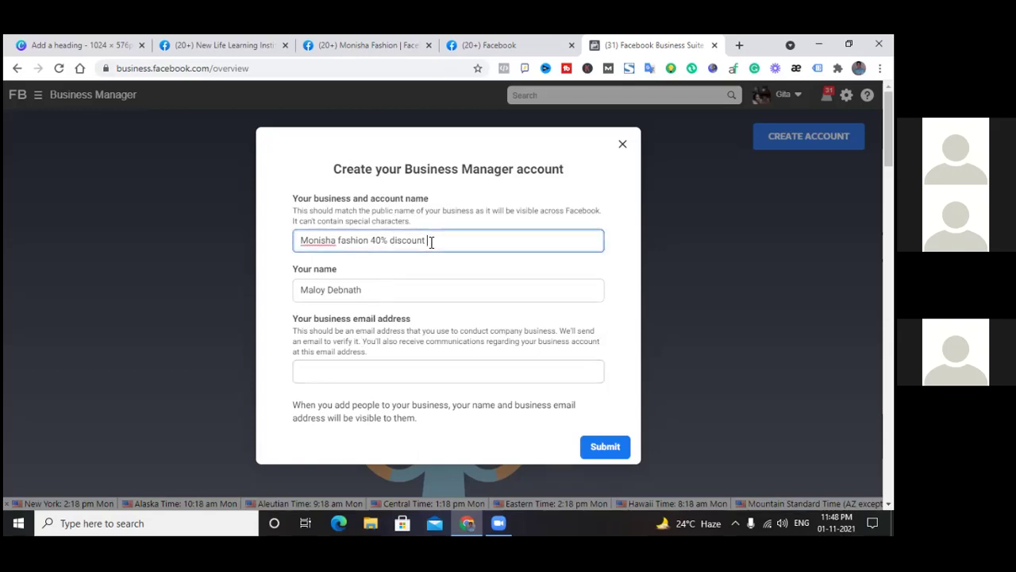